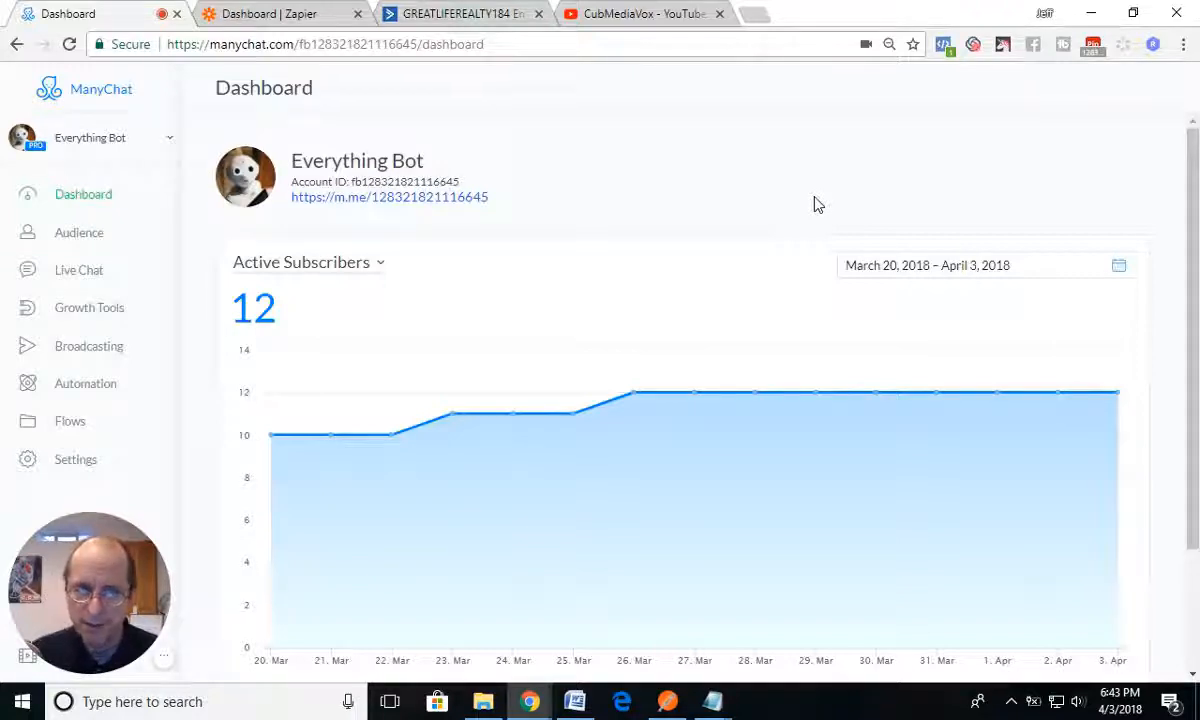
# Step: Show the CubMediaVox YouTube channel page, and return to the ManyChat dashboard
pyautogui.click(618, 14)
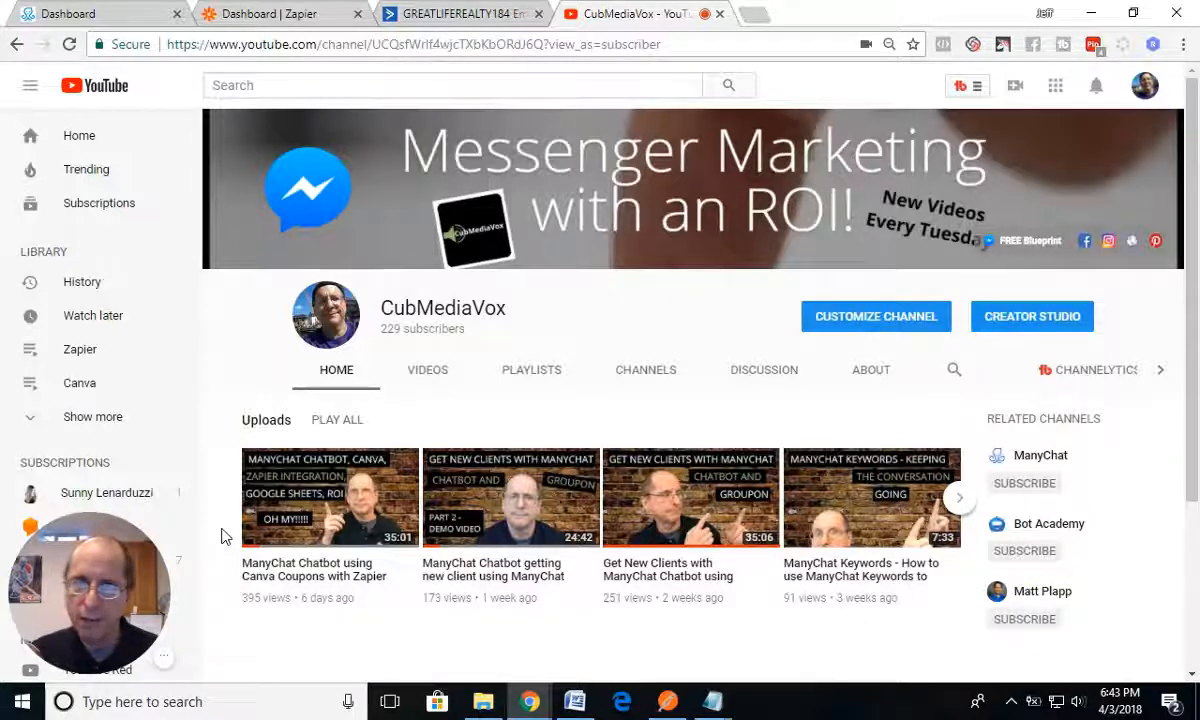
pyautogui.click(112, 16)
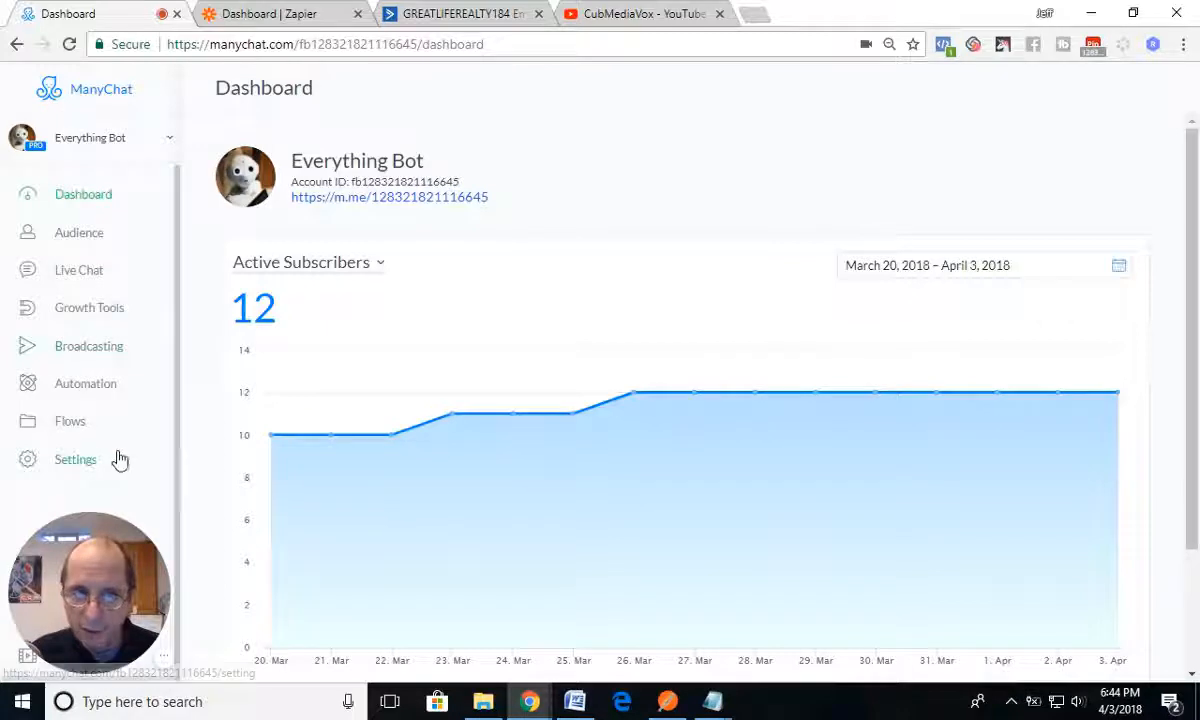
# Step: Open the Coupon Redemption flow from the Test flows folder in editing mode
pyautogui.click(70, 424)
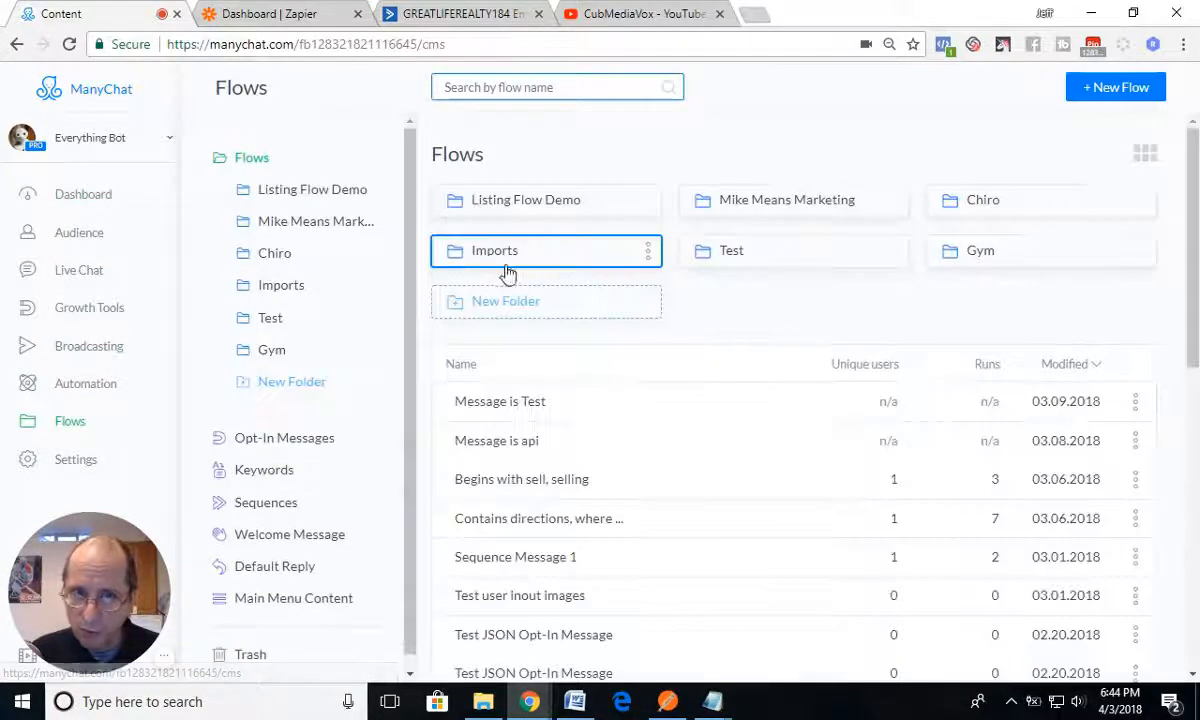
pyautogui.click(758, 255)
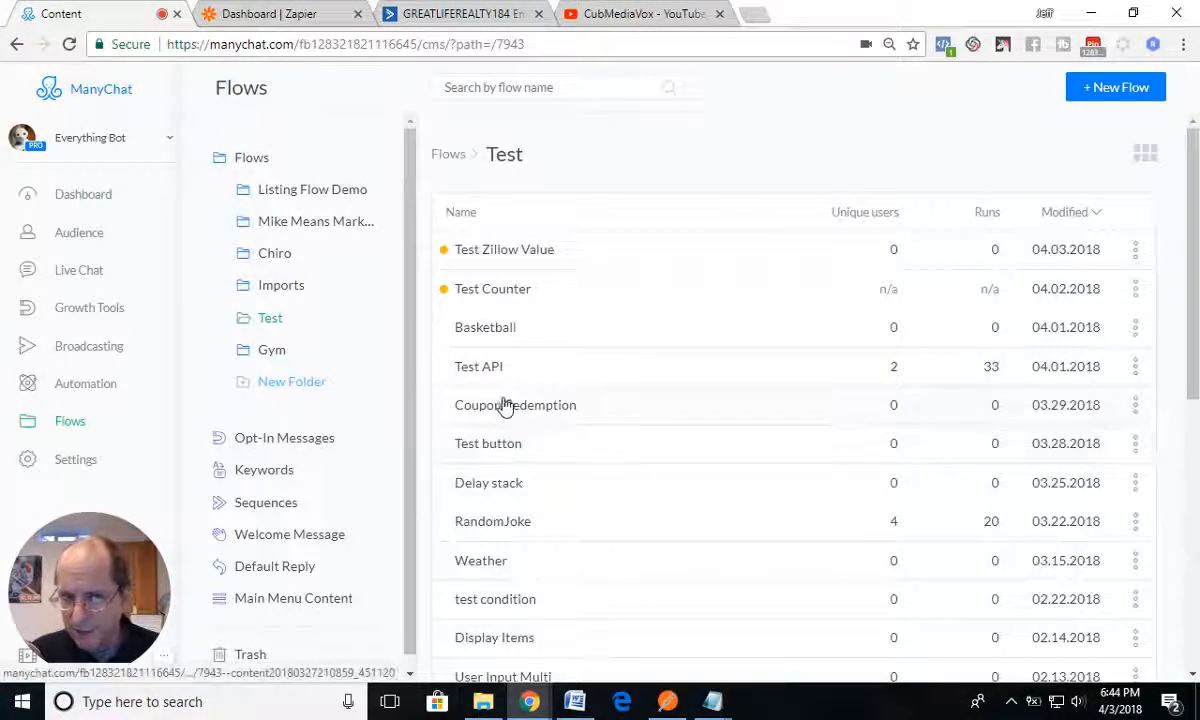
pyautogui.click(508, 410)
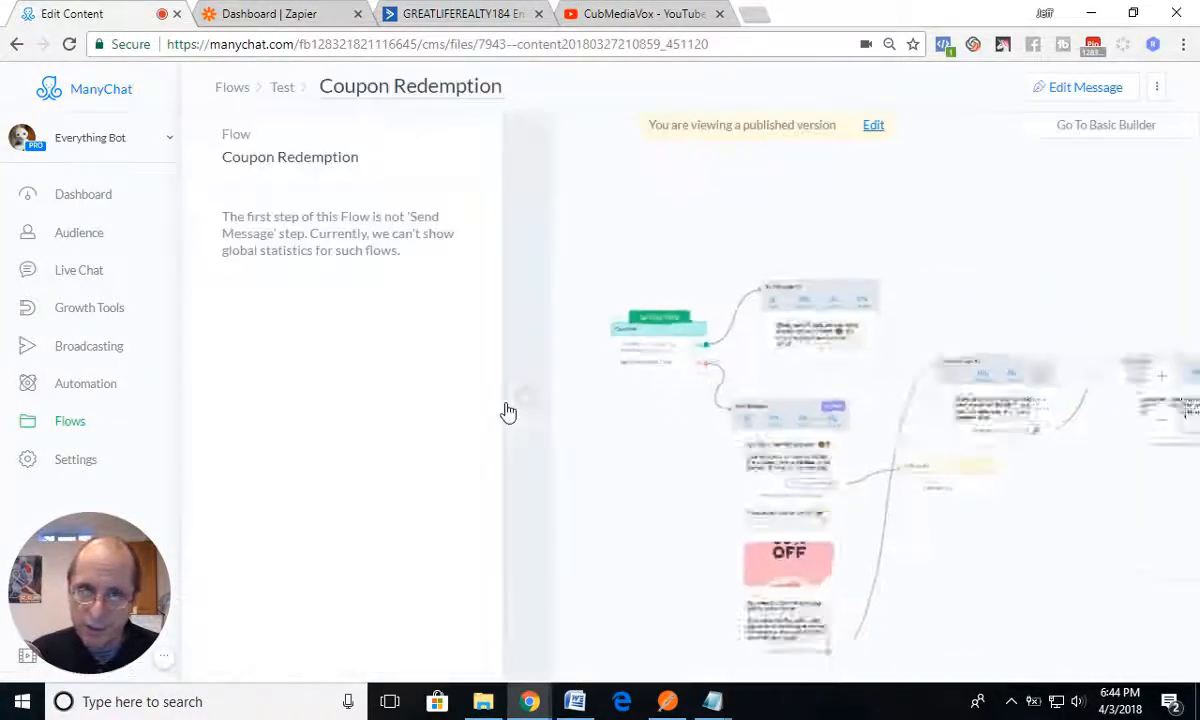
pyautogui.scroll(3, 595, 418)
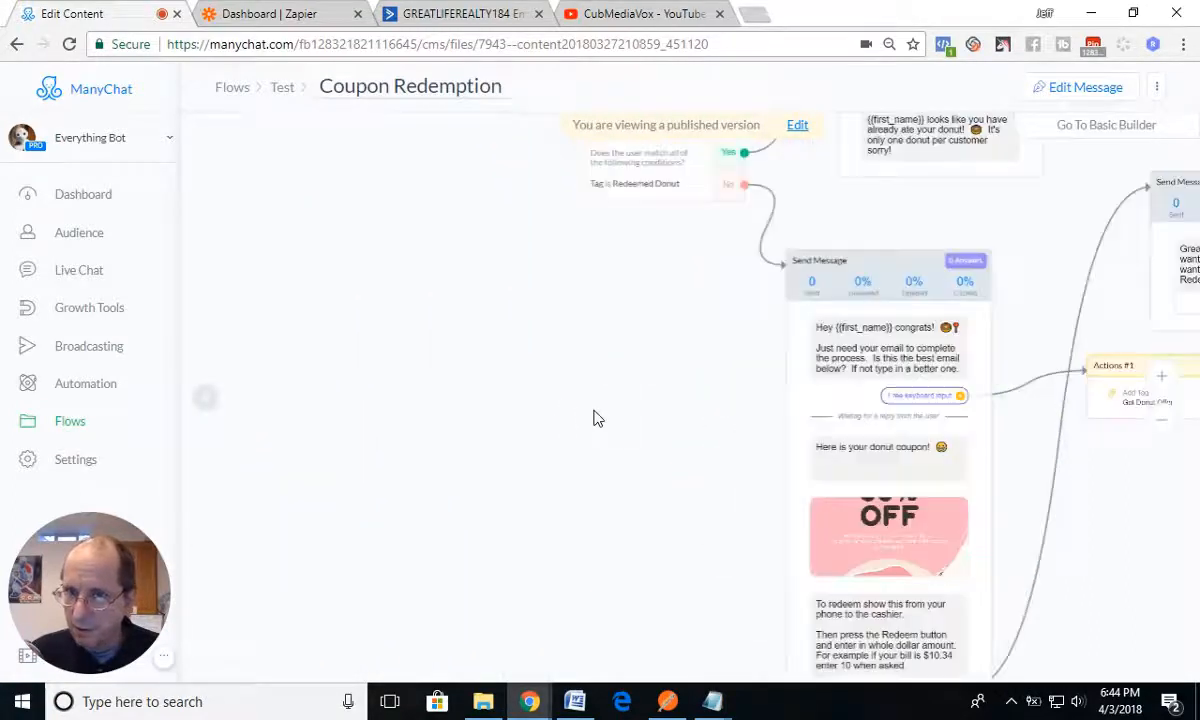
pyautogui.moveTo(672, 374); pyautogui.dragTo(415, 509)
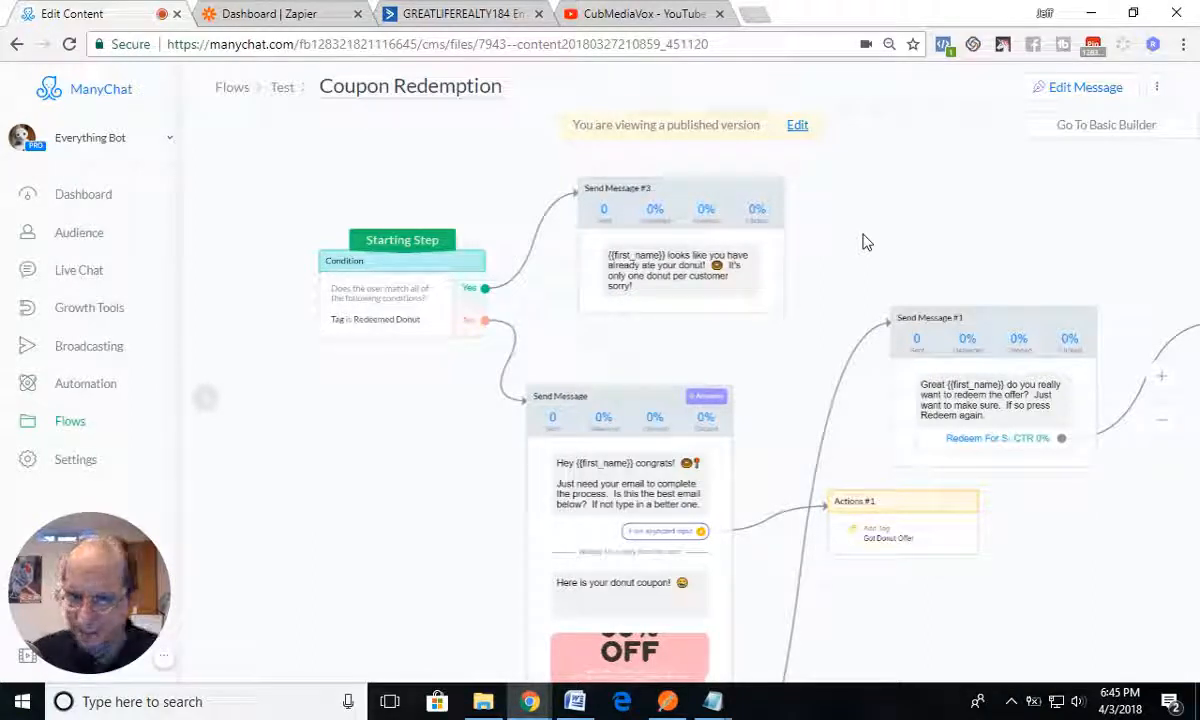
pyautogui.click(1086, 92)
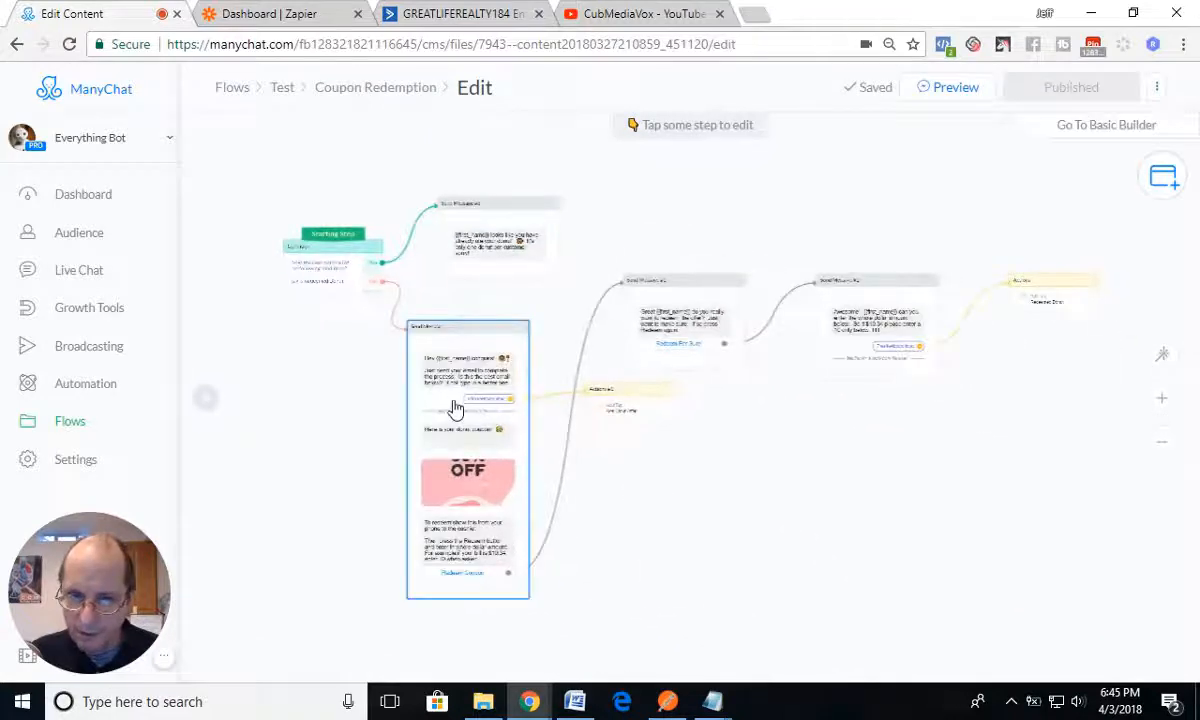
# Step: Examine the flow's Send Message #2 step and the Redeemed Donut tag action connected to it
pyautogui.moveTo(428, 415)
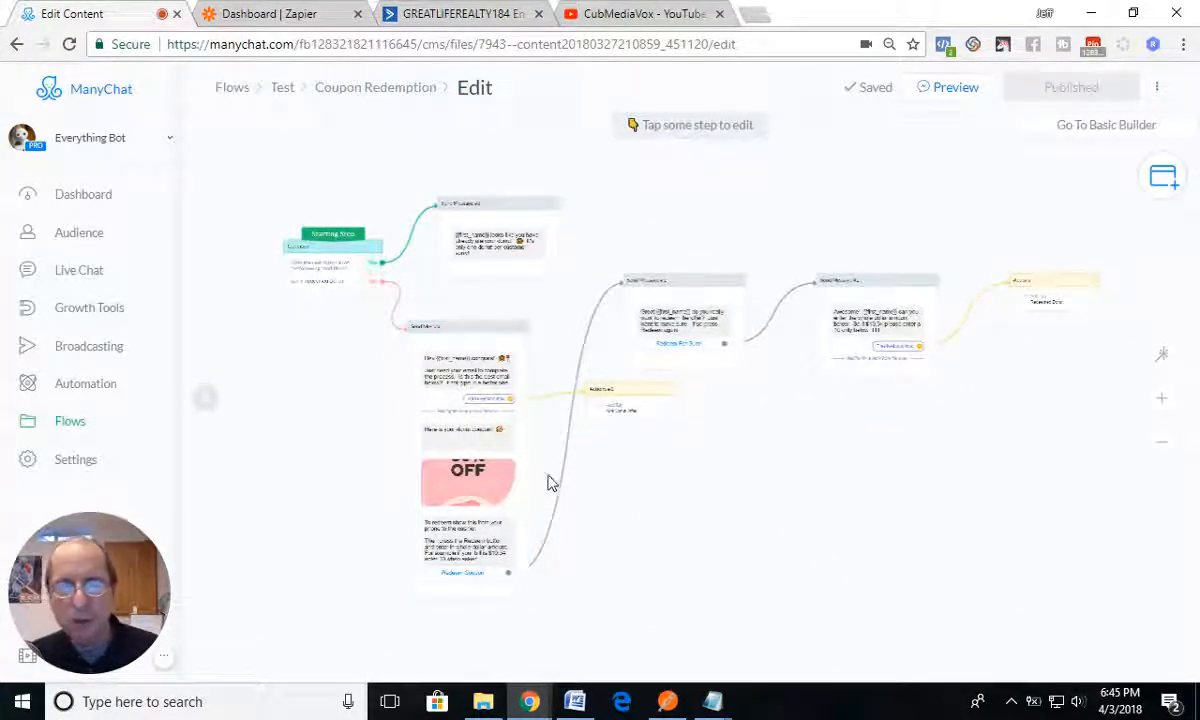
pyautogui.scroll(5, 780, 432)
pyautogui.moveTo(856, 473); pyautogui.dragTo(461, 677)
pyautogui.moveTo(816, 517); pyautogui.dragTo(586, 532)
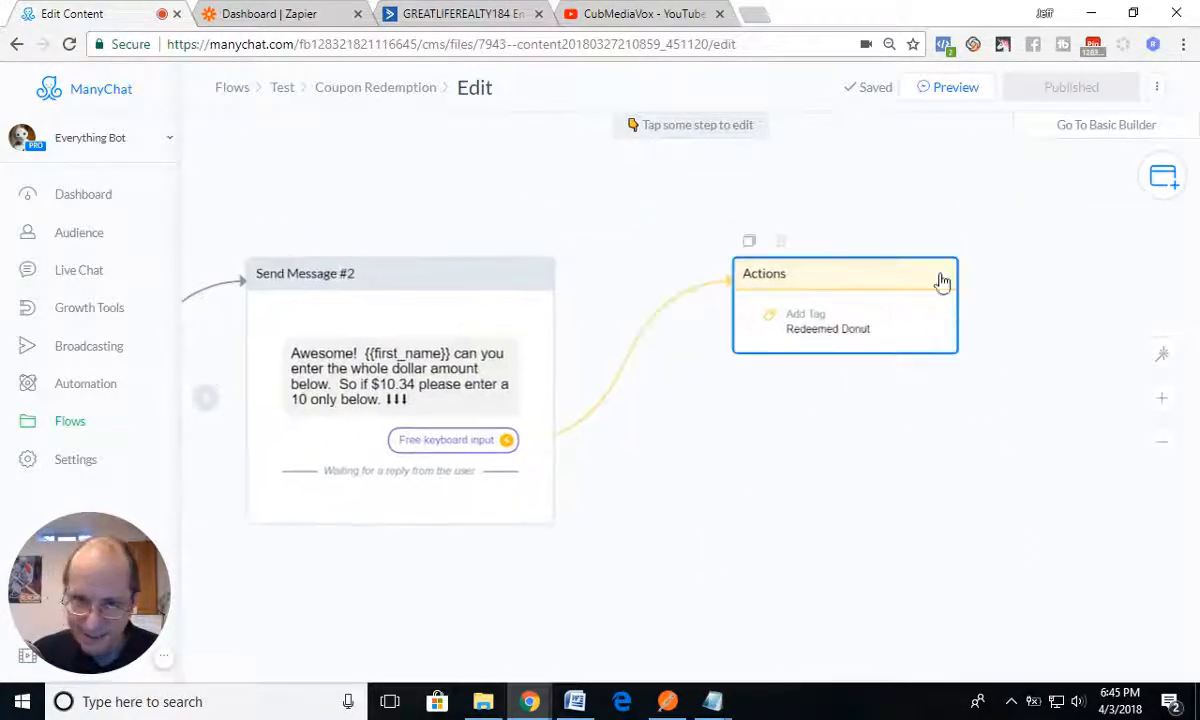
pyautogui.moveTo(719, 481); pyautogui.dragTo(903, 415)
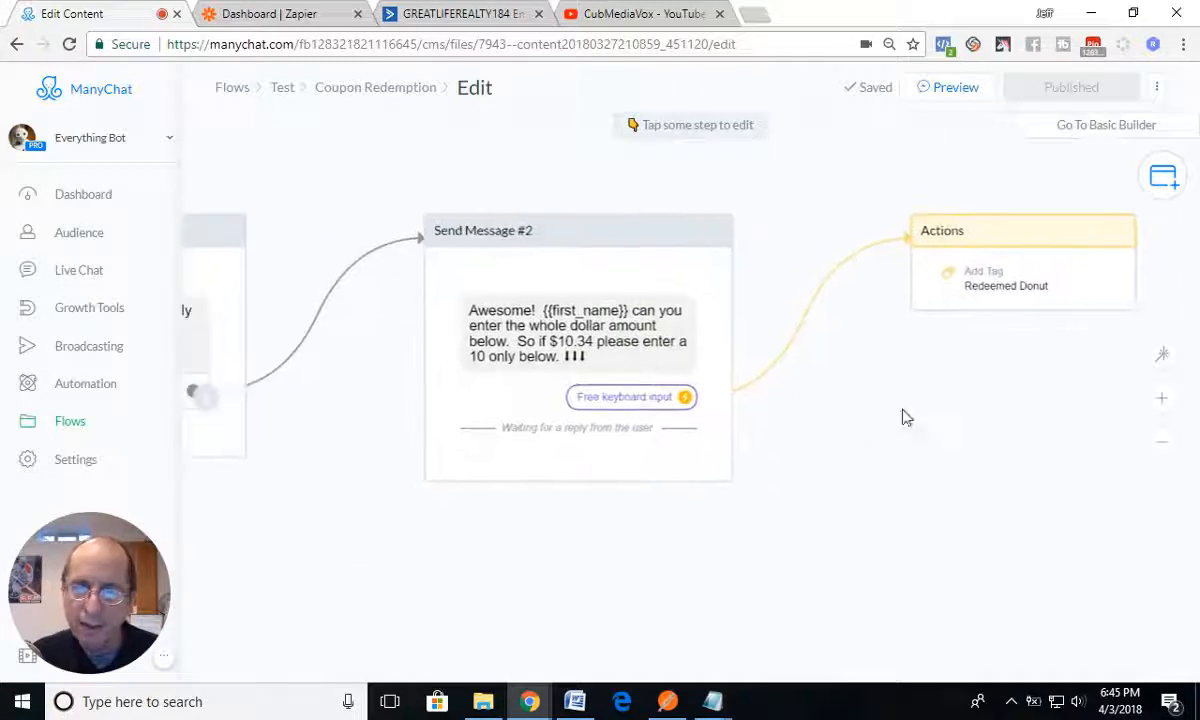
# Step: Switch to Zapier and check which tag triggers the Redeem Donut zap, returning to the Donut Offer folder
pyautogui.click(279, 22)
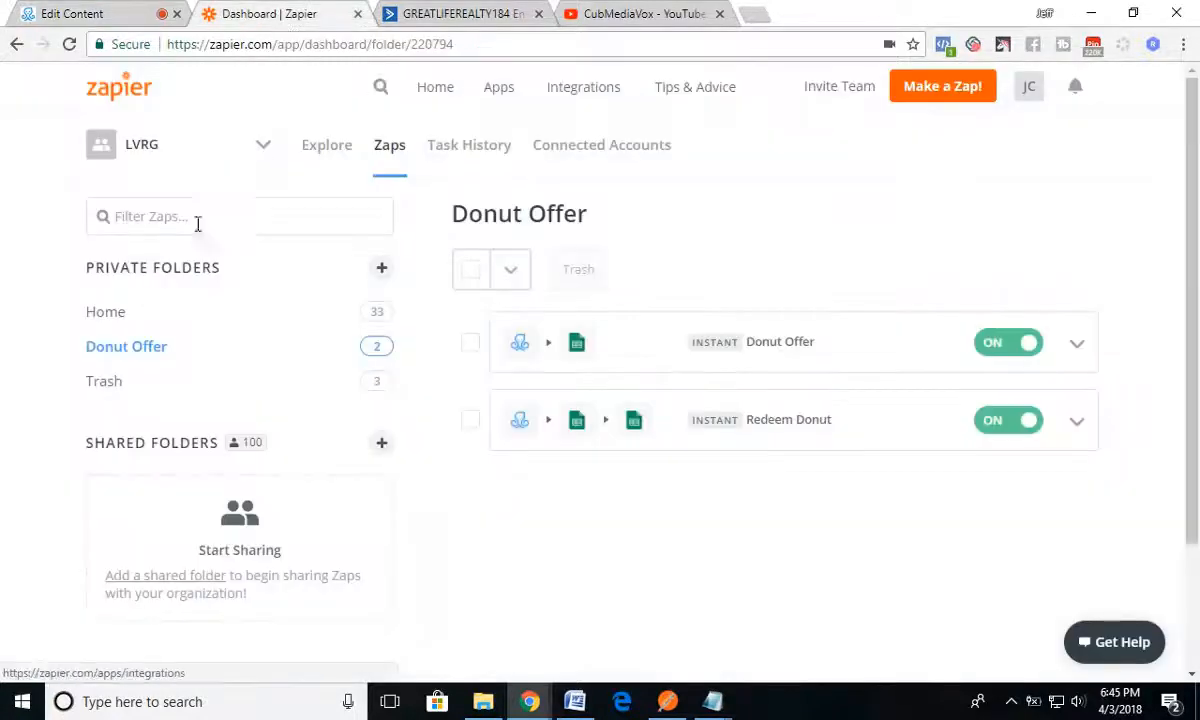
pyautogui.click(777, 424)
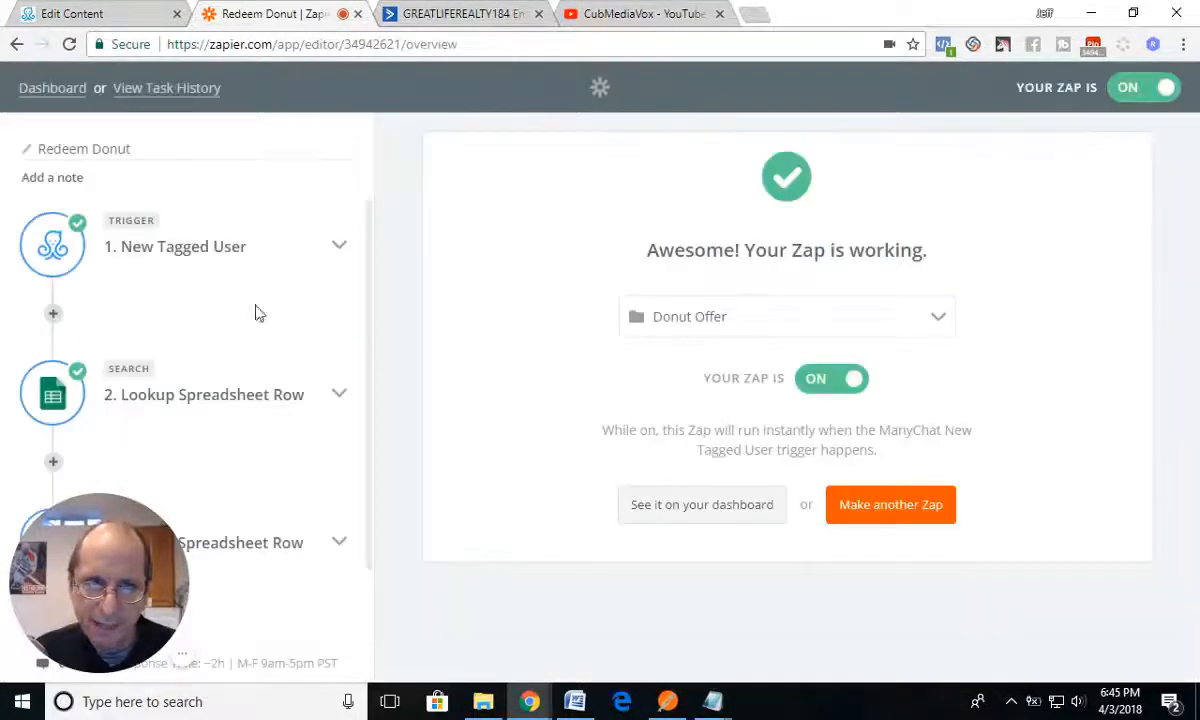
pyautogui.click(195, 250)
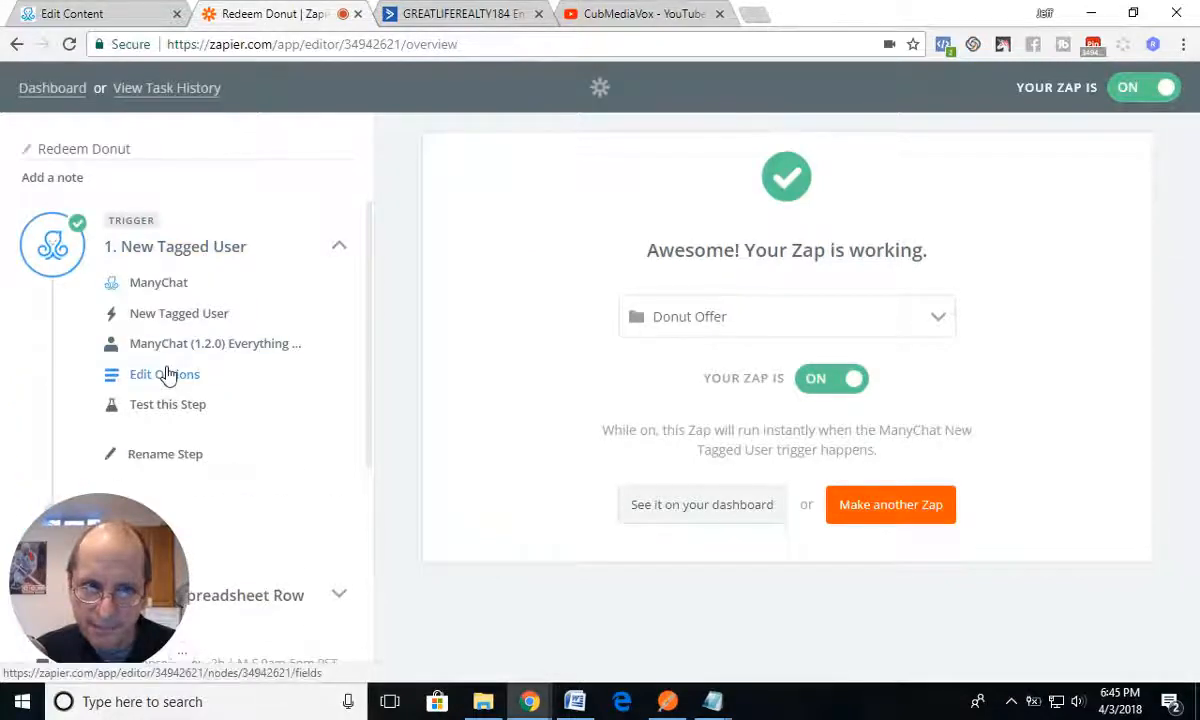
pyautogui.click(166, 375)
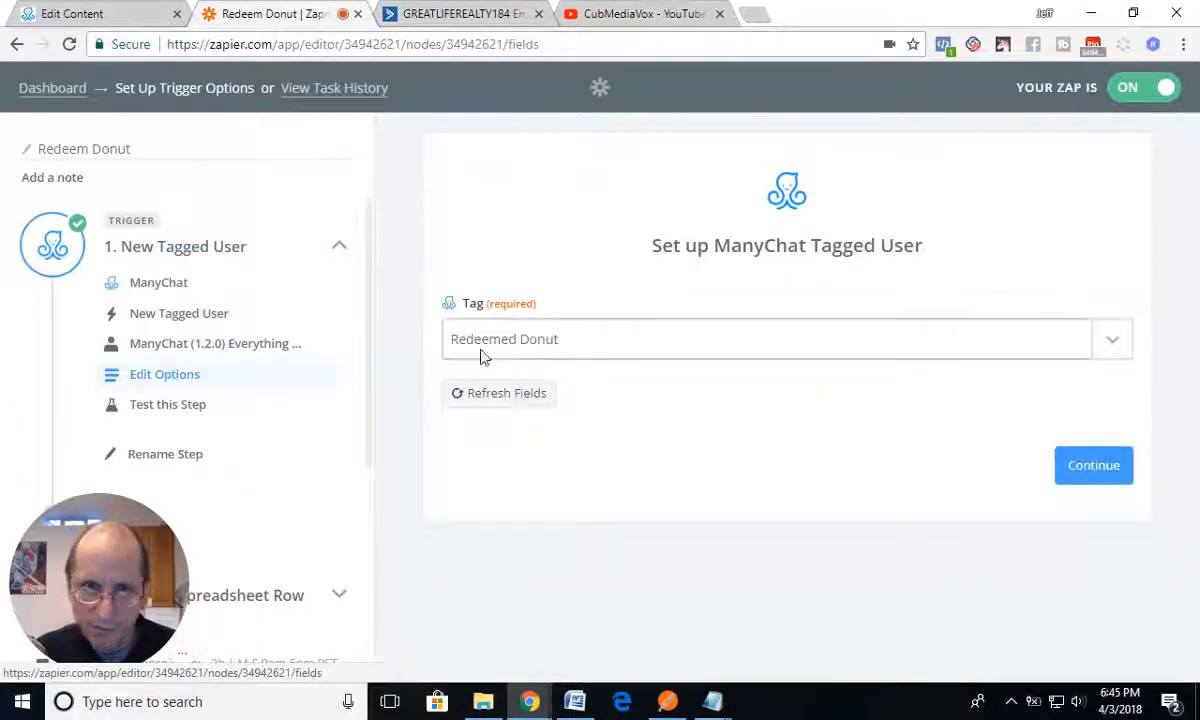
pyautogui.click(46, 87)
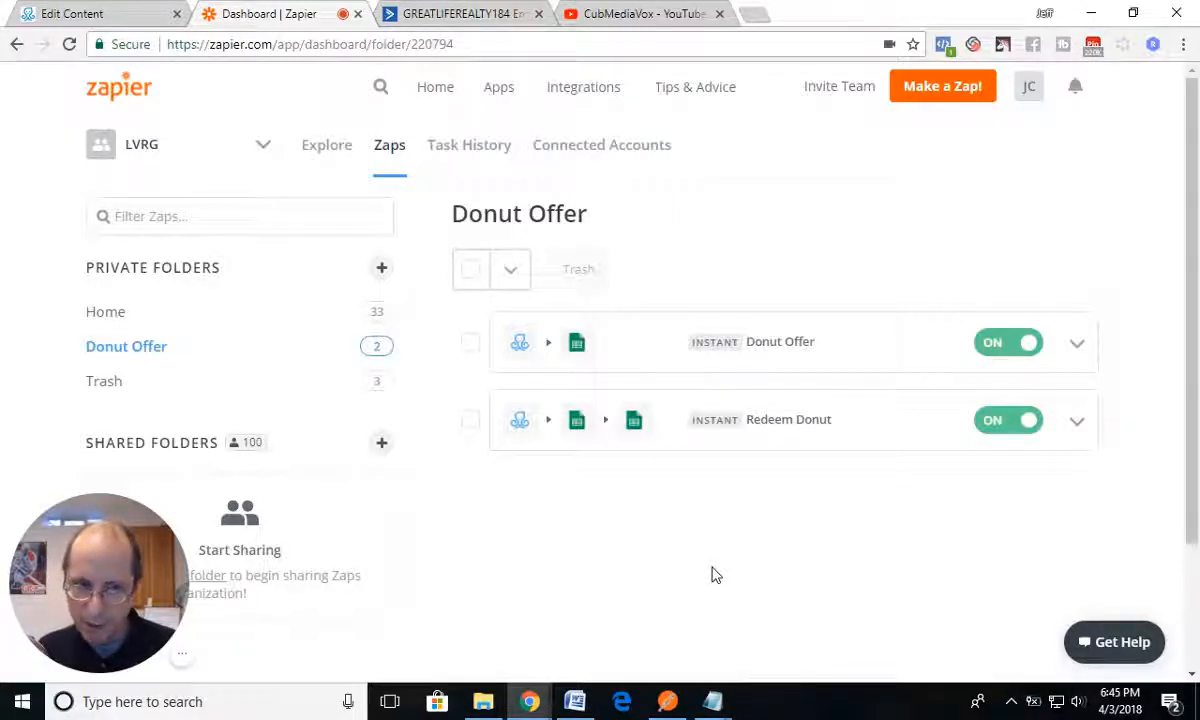
# Step: Switch back to ManyChat and inspect the Send Message step that requests the email and its connected Actions #1 step
pyautogui.click(127, 20)
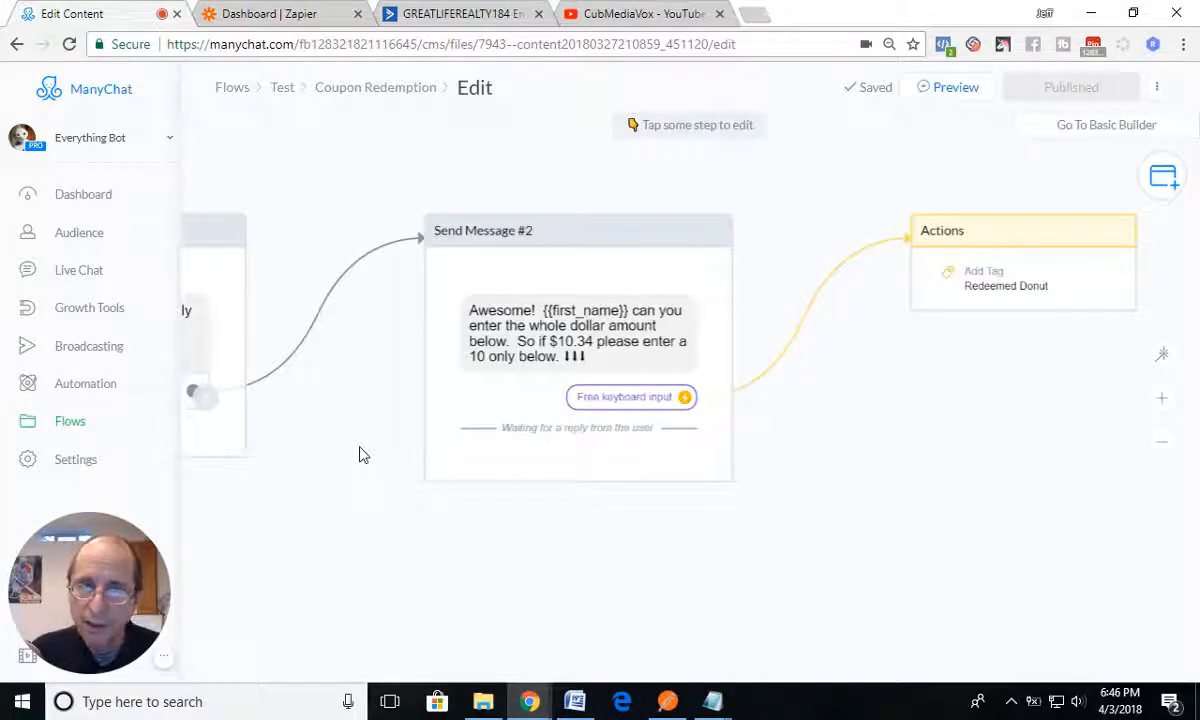
pyautogui.moveTo(363, 455); pyautogui.dragTo(846, 404)
pyautogui.moveTo(405, 552); pyautogui.dragTo(838, 496)
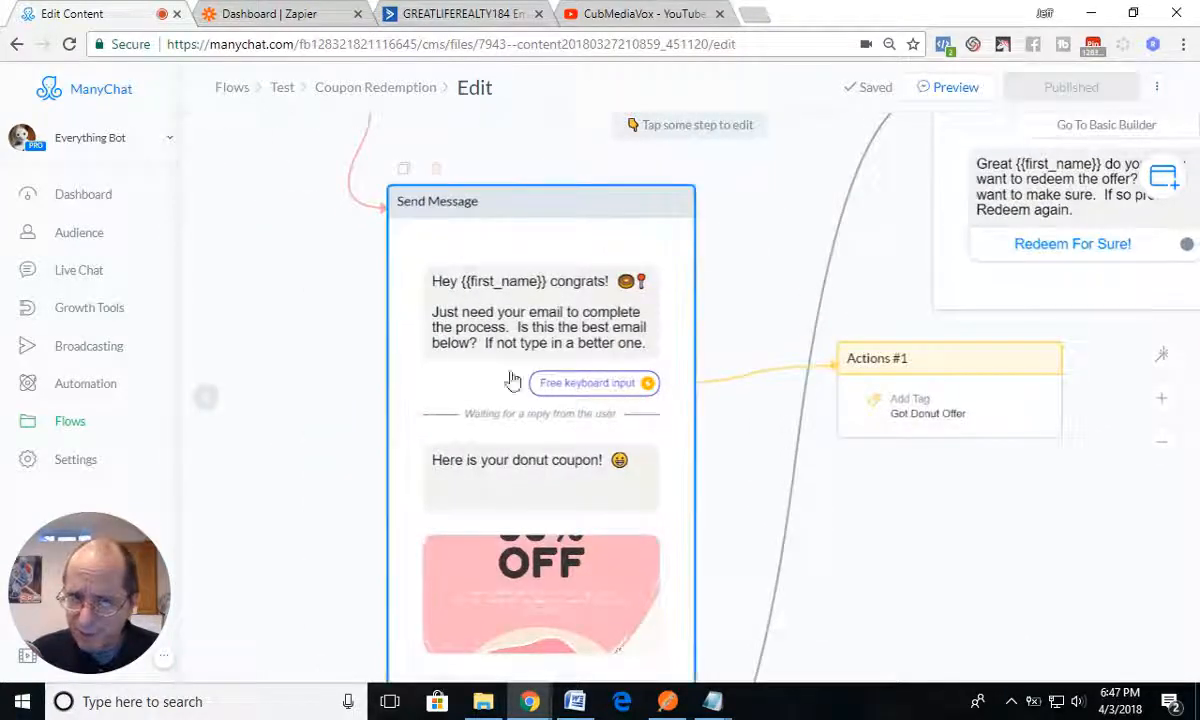
pyautogui.click(450, 376)
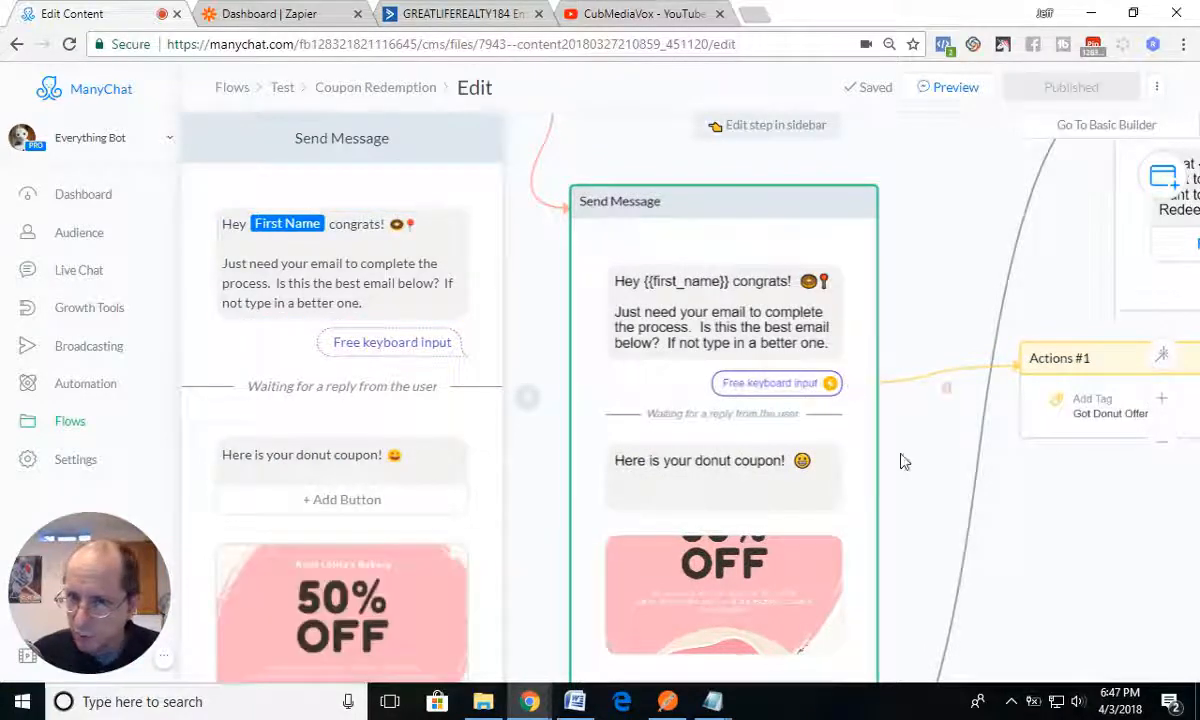
pyautogui.moveTo(931, 497); pyautogui.dragTo(797, 436)
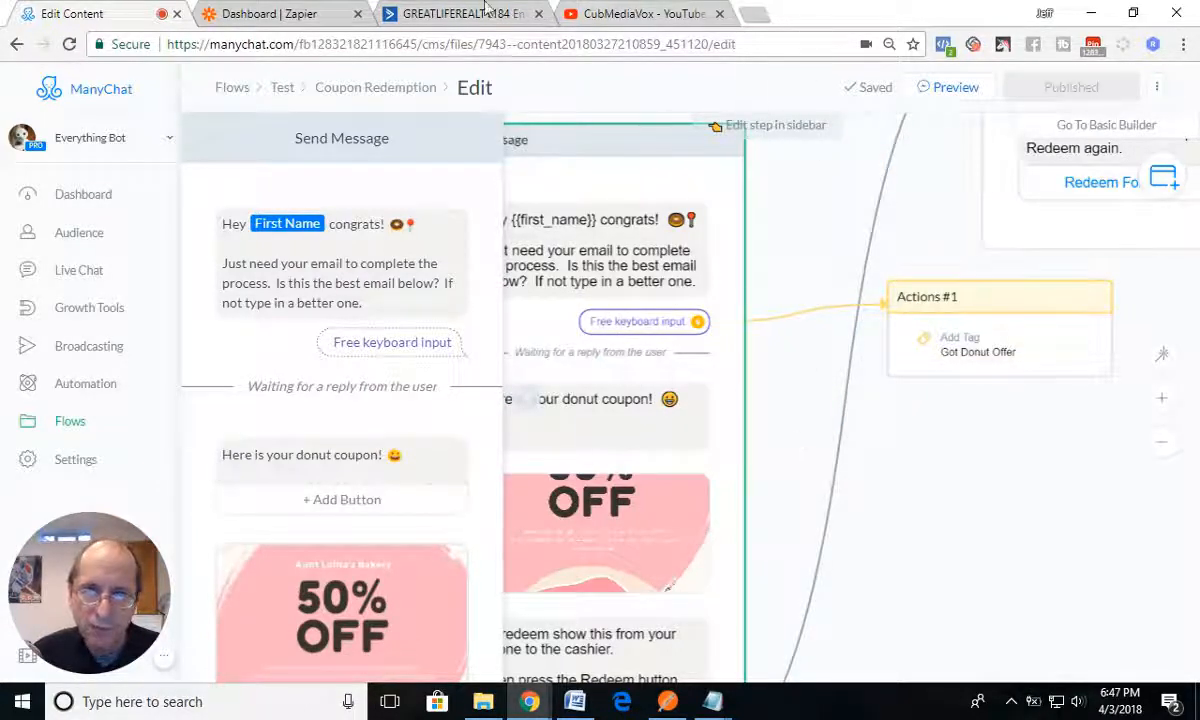
# Step: Switch to Zapier and check which tag triggers the Donut Offer zap, returning to the zap list
pyautogui.click(268, 17)
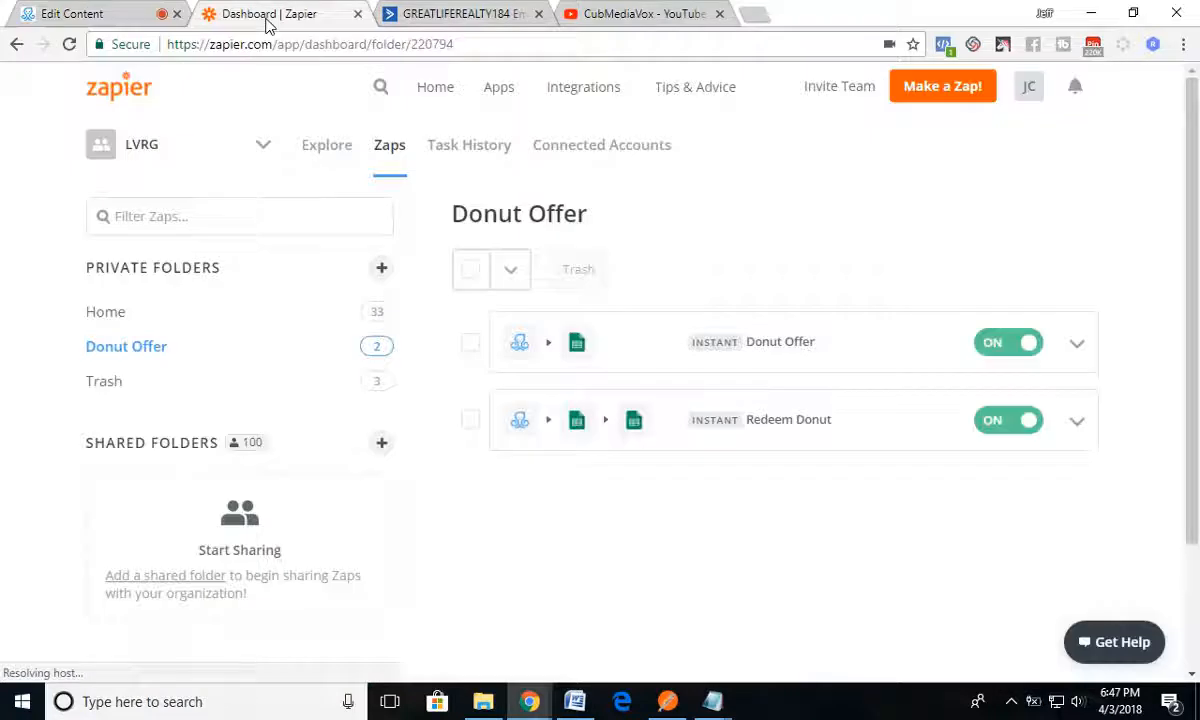
pyautogui.click(782, 345)
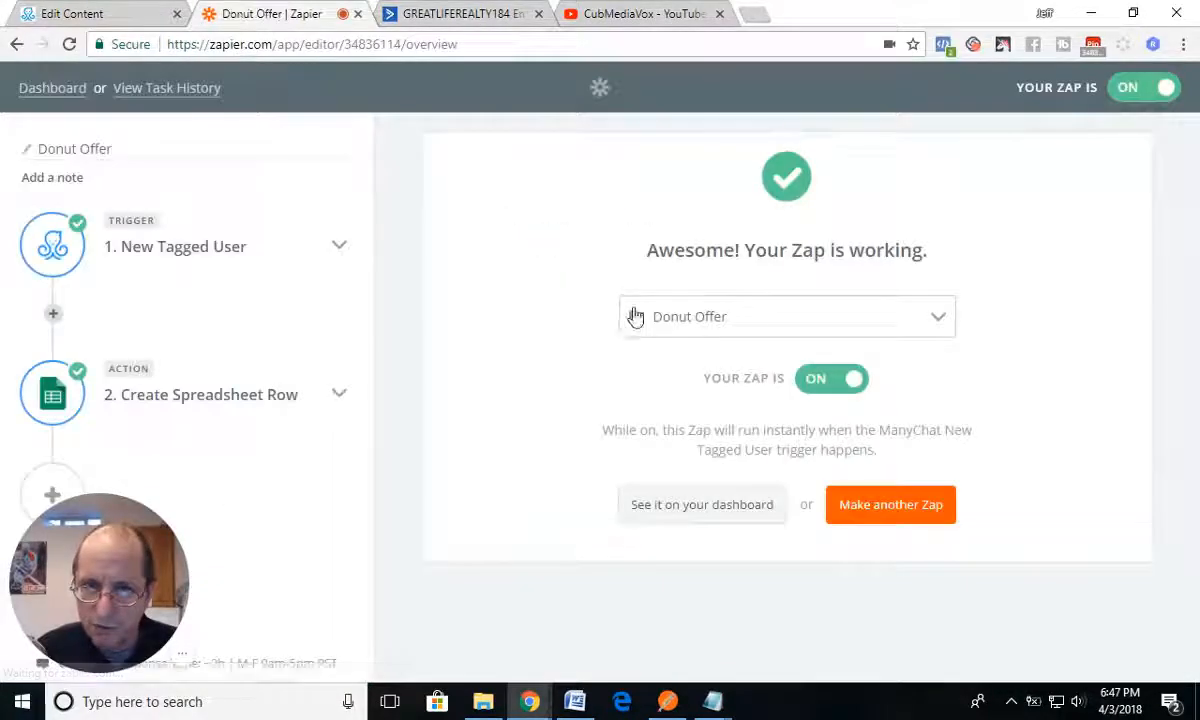
pyautogui.click(173, 250)
pyautogui.click(165, 376)
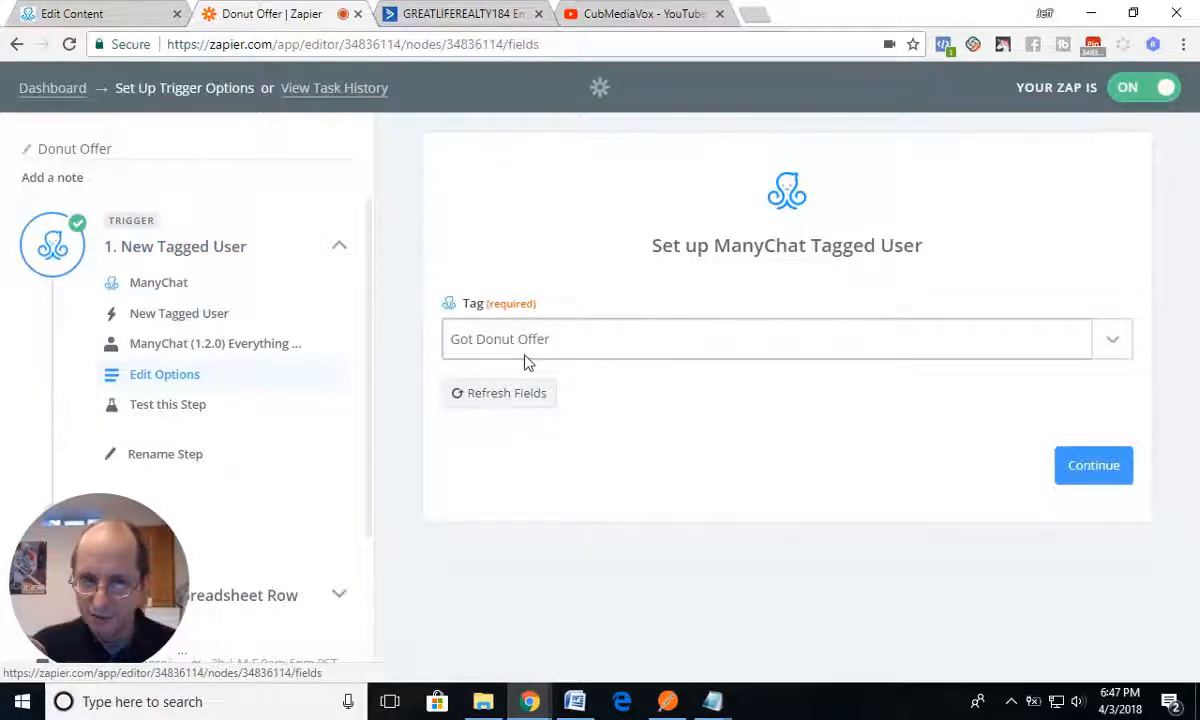
pyautogui.click(53, 89)
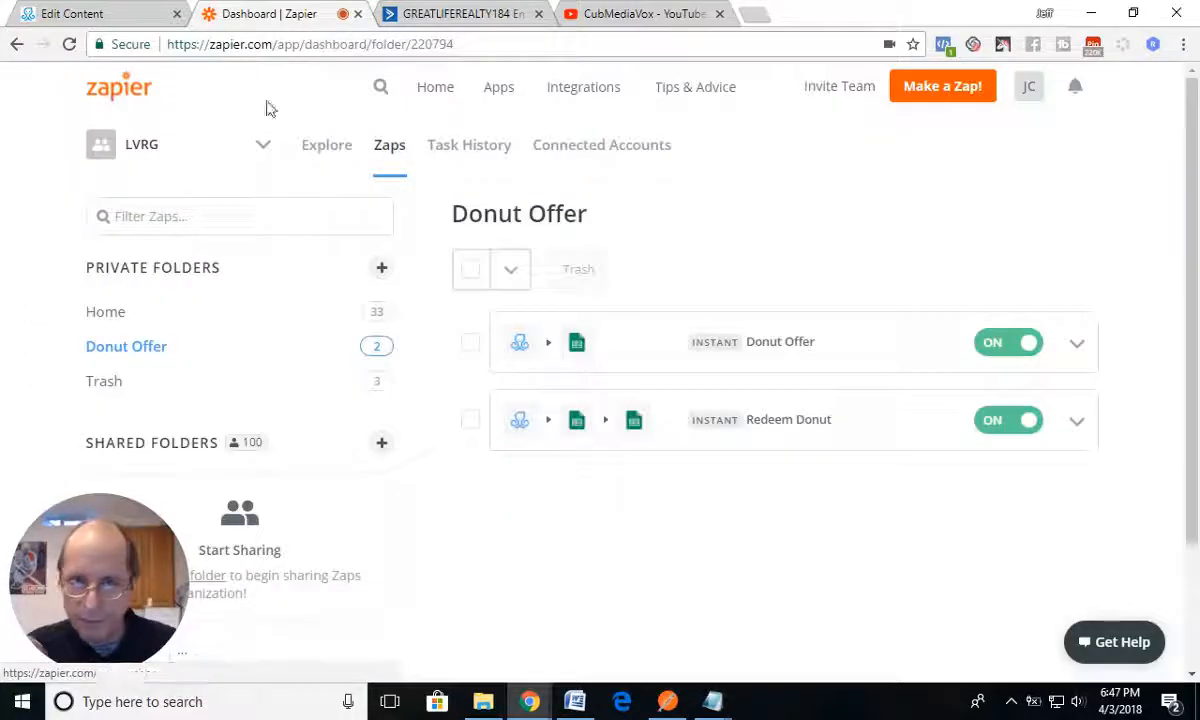
# Step: Switch back to ManyChat and review the Send Message step's email input settings and the tag added by Actions #1
pyautogui.click(127, 17)
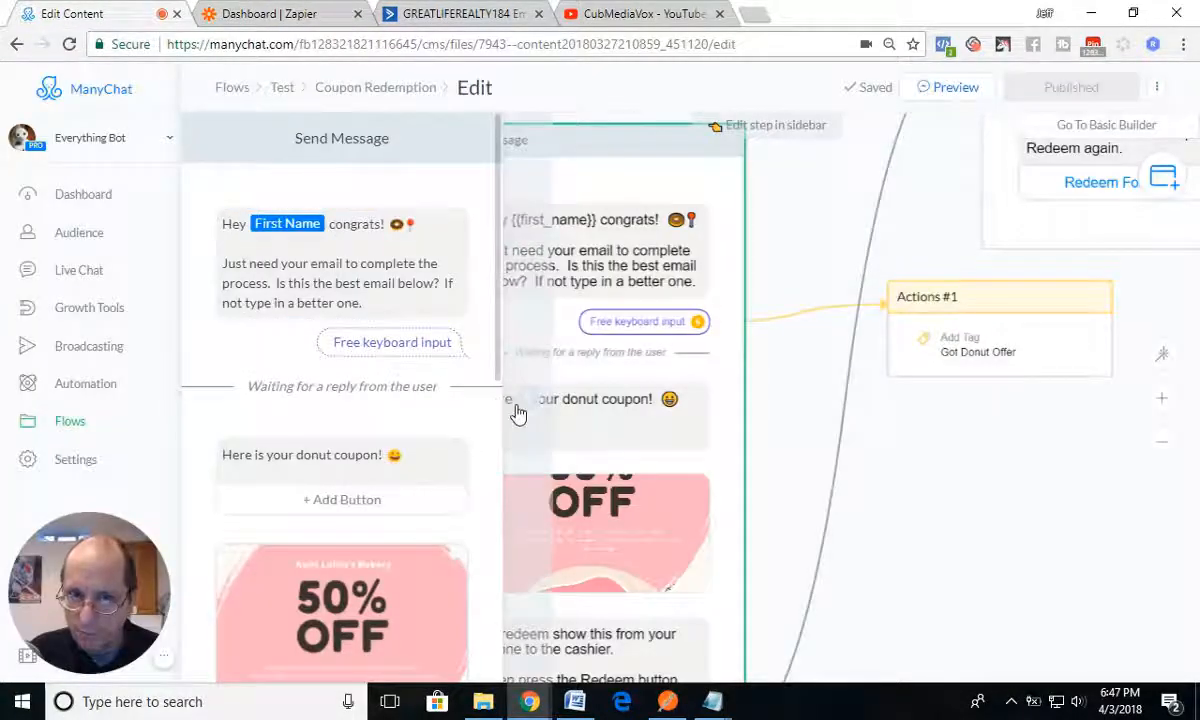
pyautogui.click(524, 408)
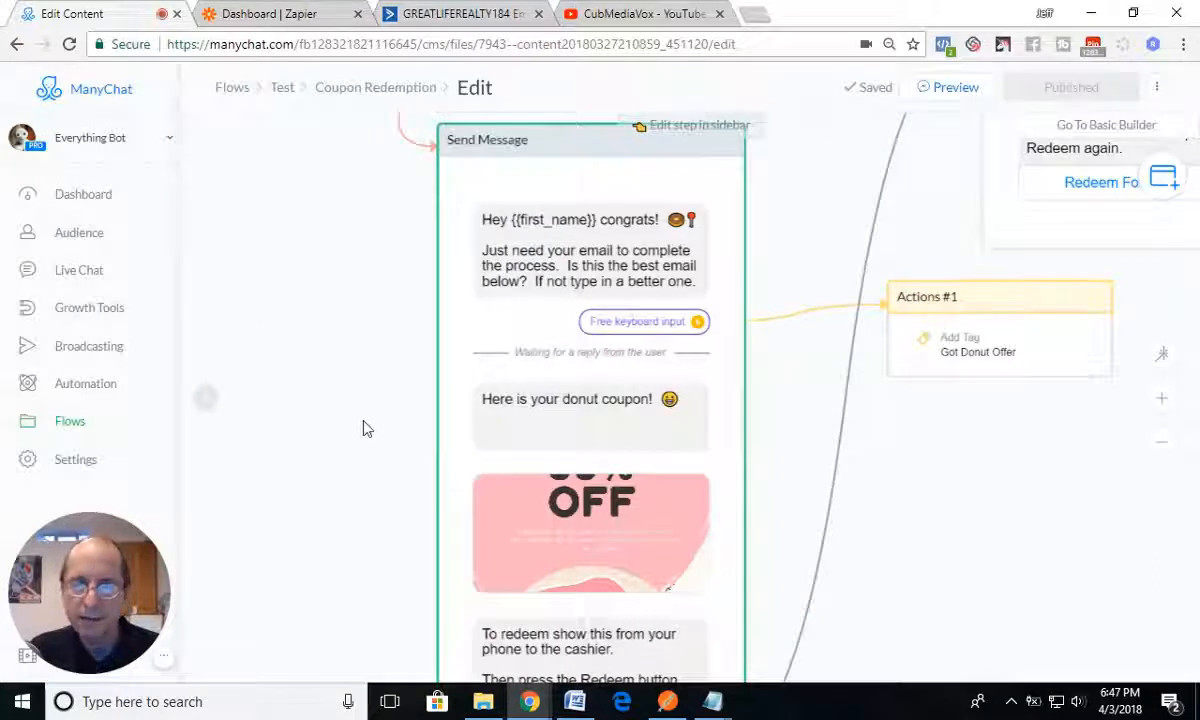
pyautogui.scroll(-5, 365, 428)
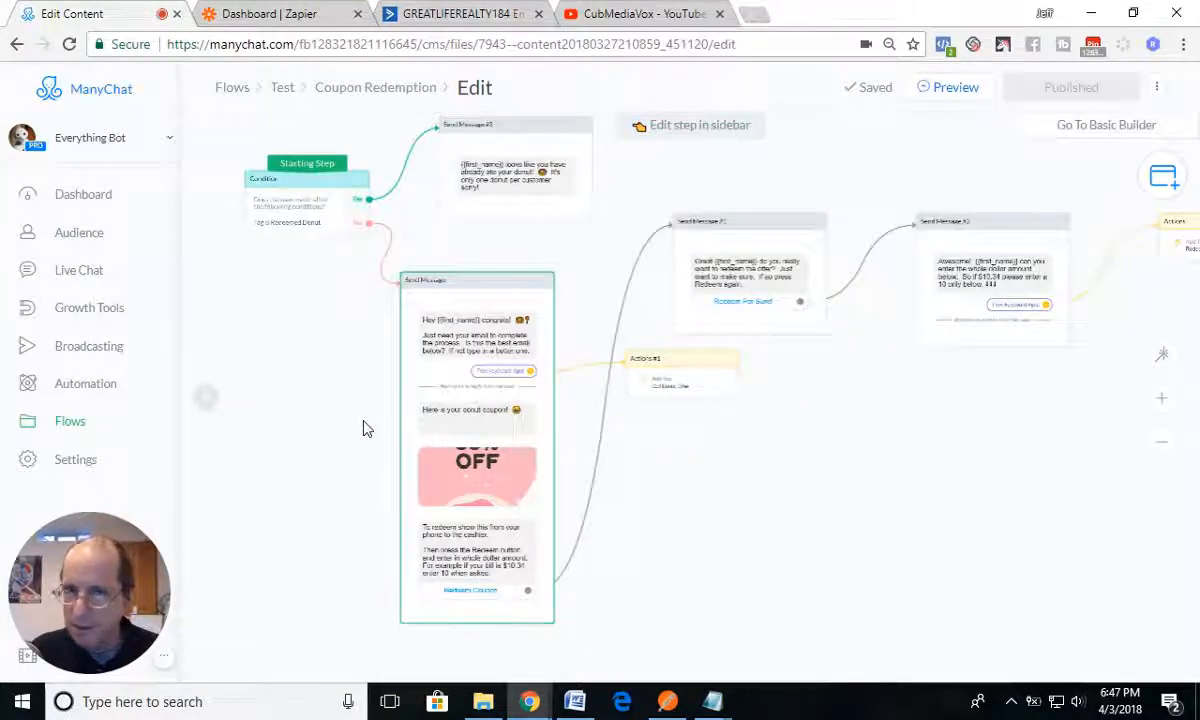
pyautogui.click(420, 381)
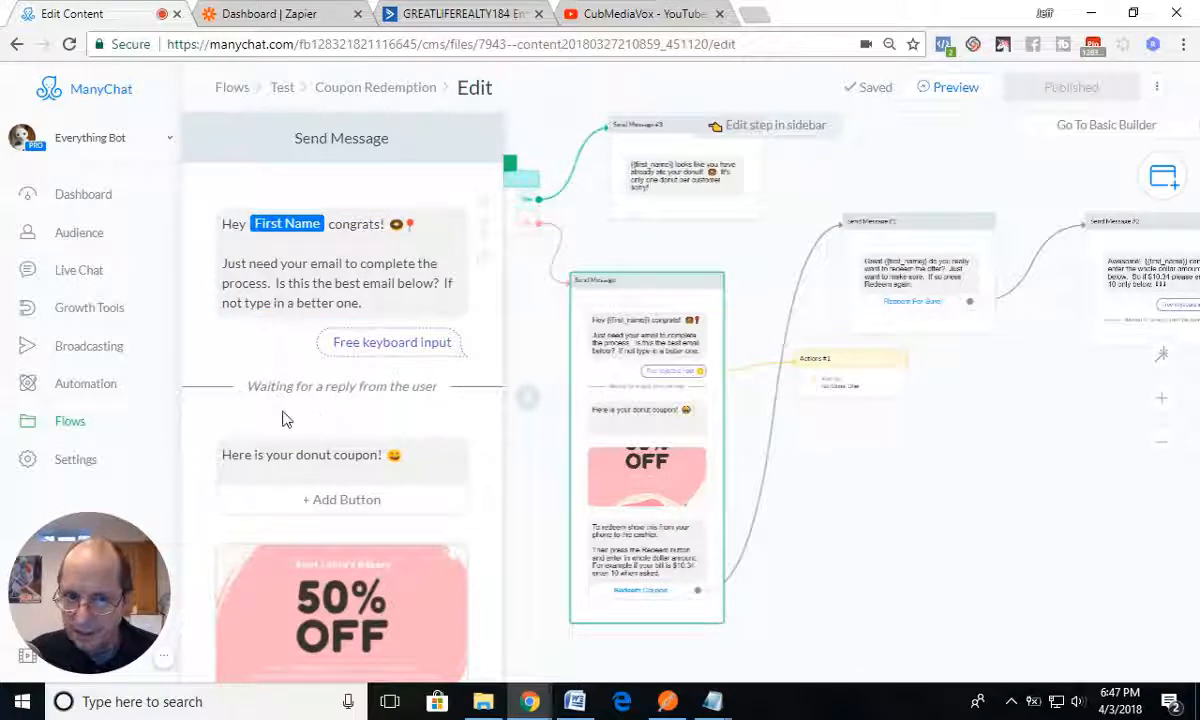
pyautogui.click(392, 342)
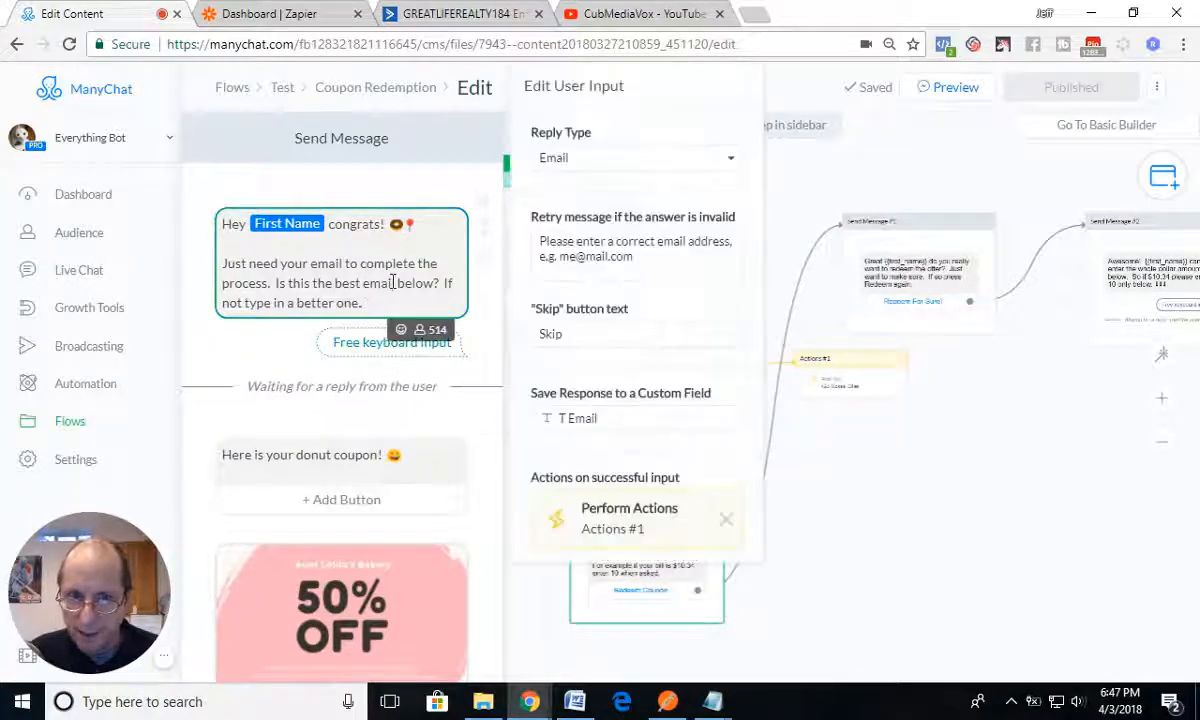
pyautogui.click(617, 530)
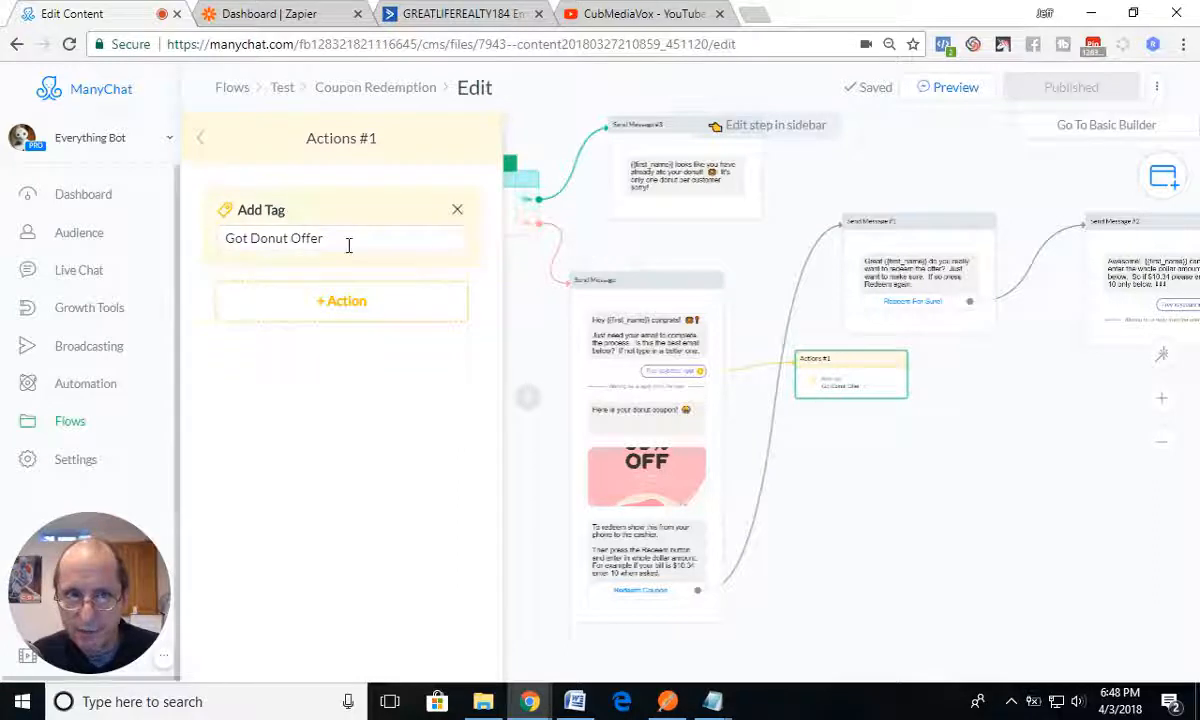
# Step: In Zapier's Donut Offer zap, choose ManyChat as the trigger app and continue with the New Tagged User trigger
pyautogui.click(246, 17)
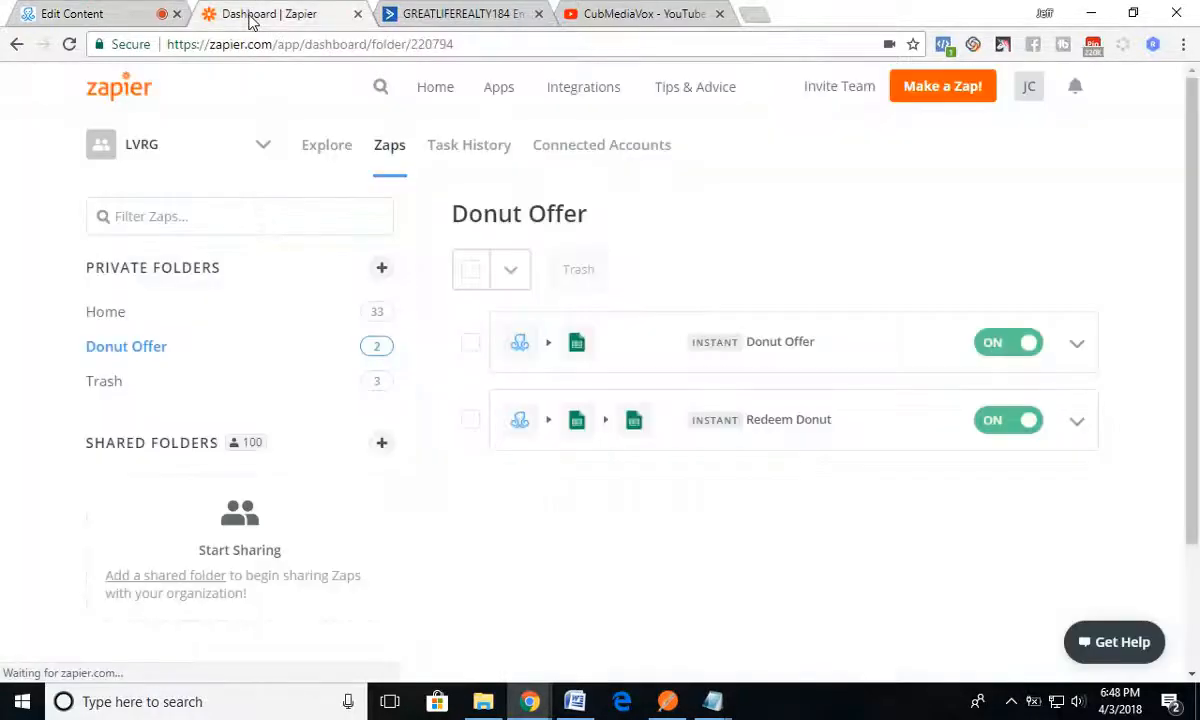
pyautogui.click(773, 350)
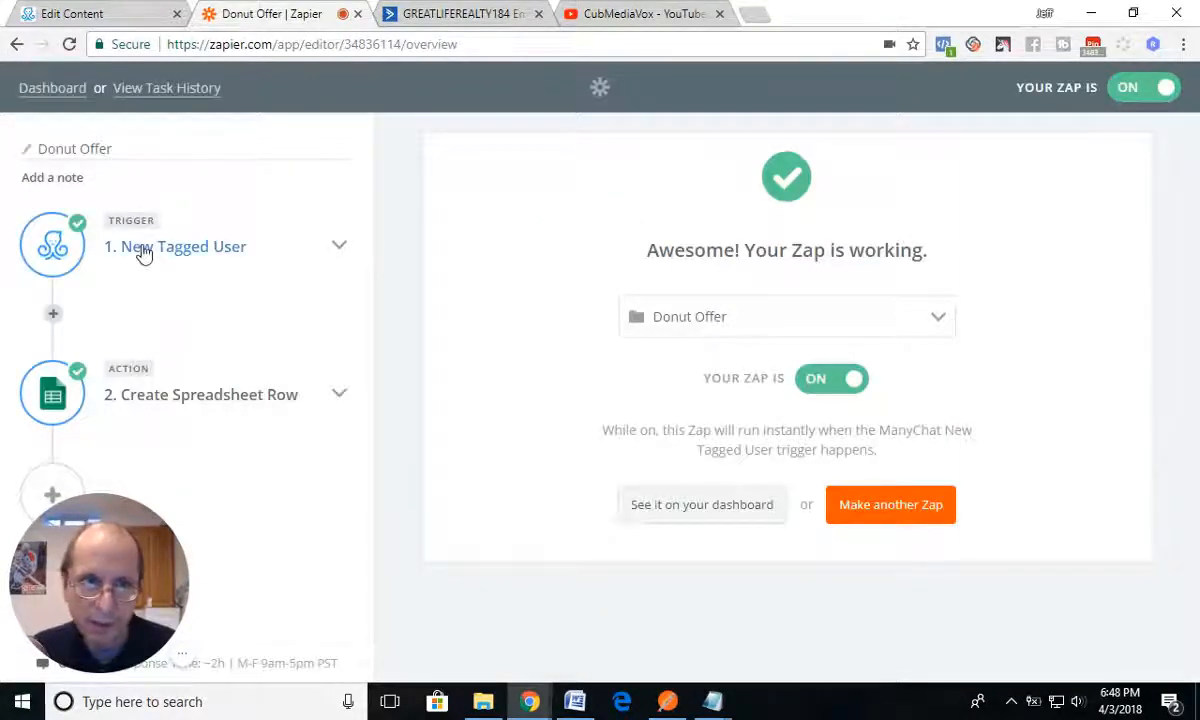
pyautogui.click(137, 247)
pyautogui.click(140, 288)
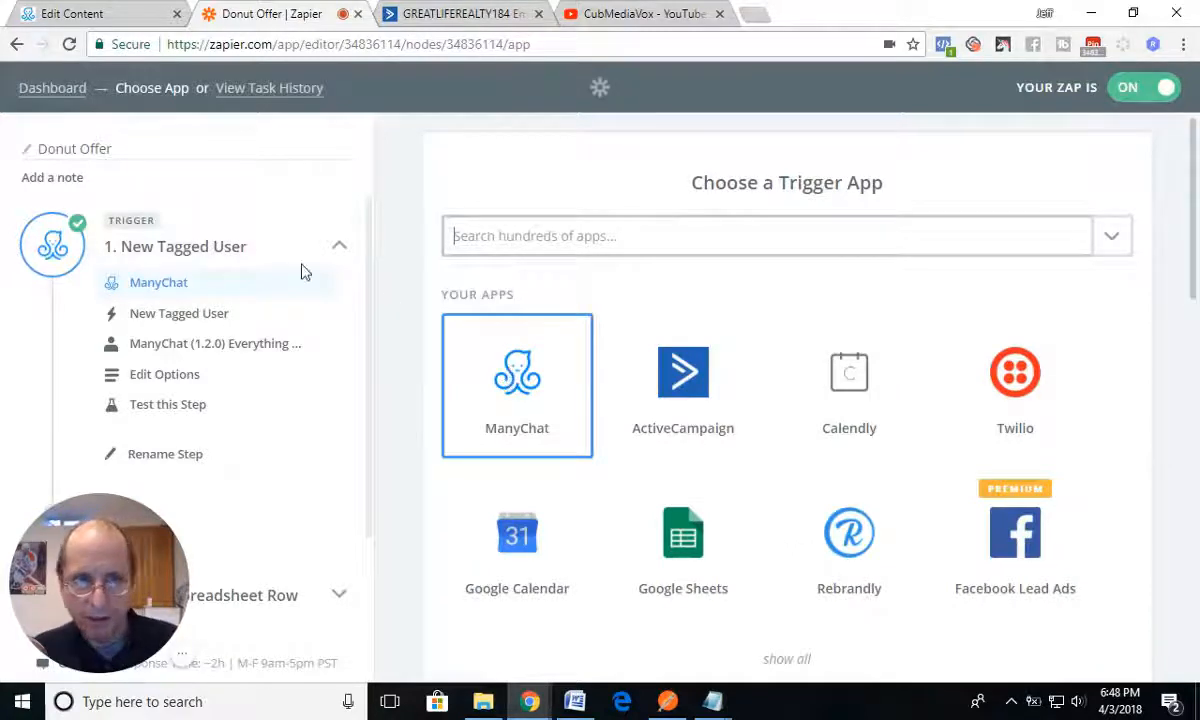
pyautogui.click(530, 392)
pyautogui.scroll(-2, 518, 446)
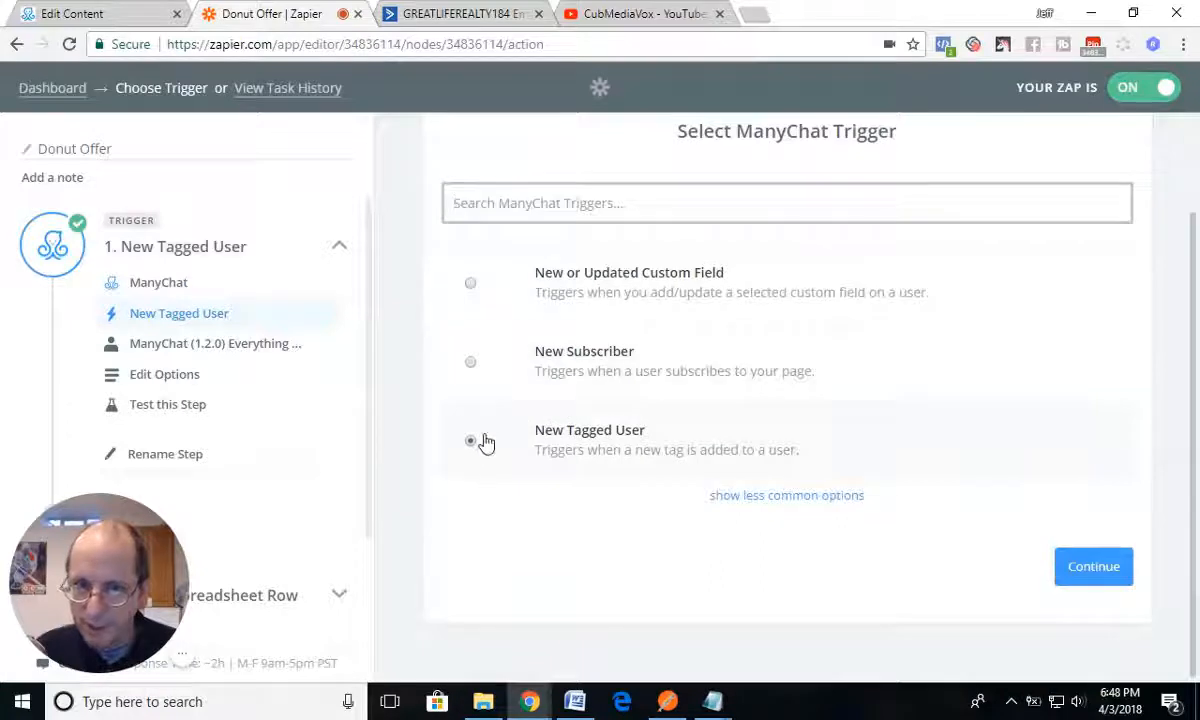
pyautogui.click(1093, 567)
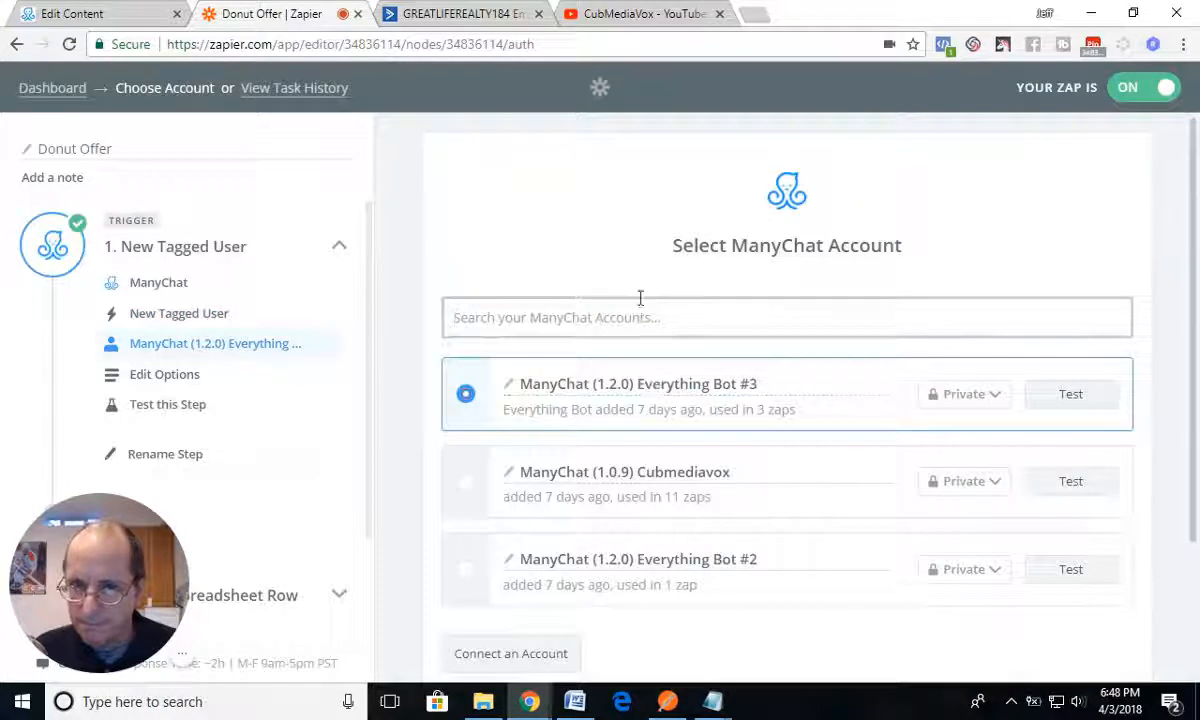
# Step: Test the ManyChat Everything Bot #3 account, continue with it, and select Got Donut Offer as the trigger tag
pyautogui.click(1093, 400)
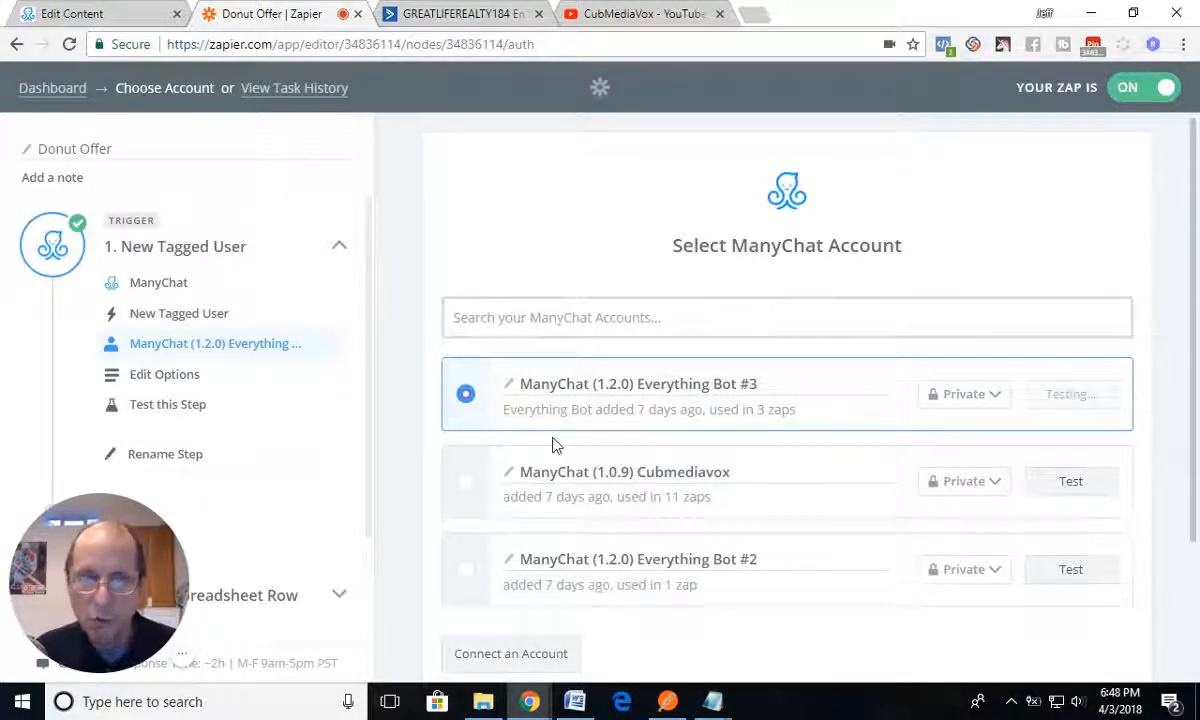
pyautogui.scroll(-2, 700, 494)
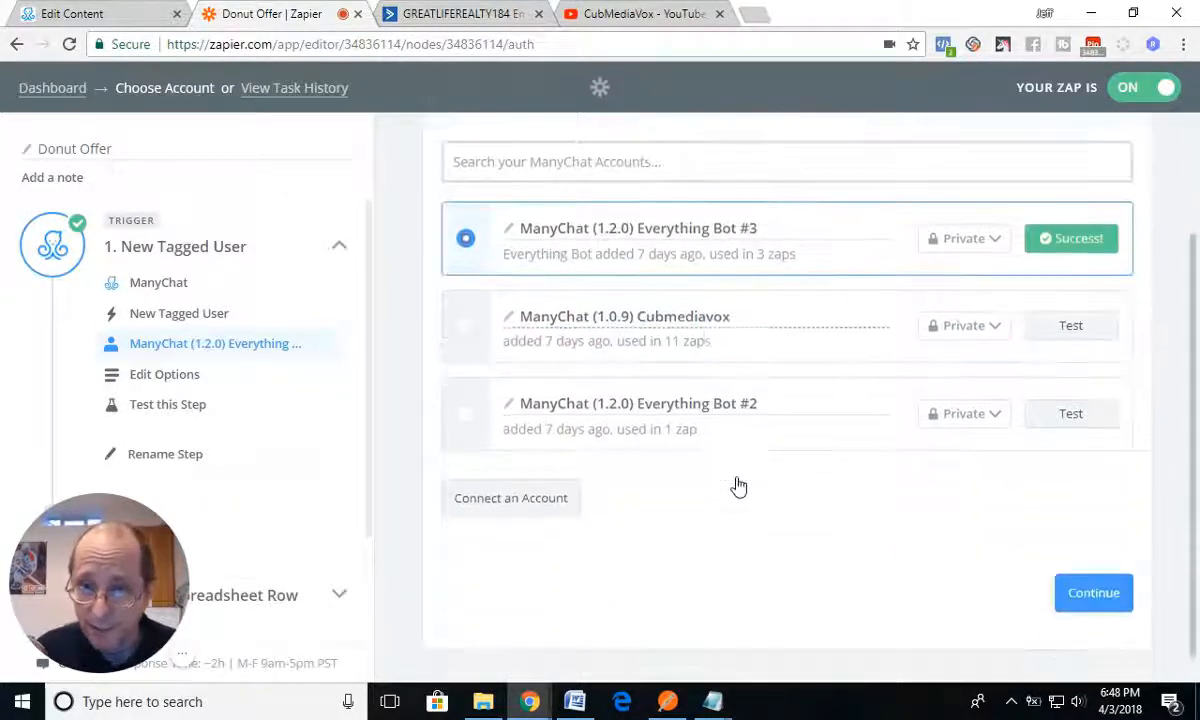
pyautogui.click(1095, 600)
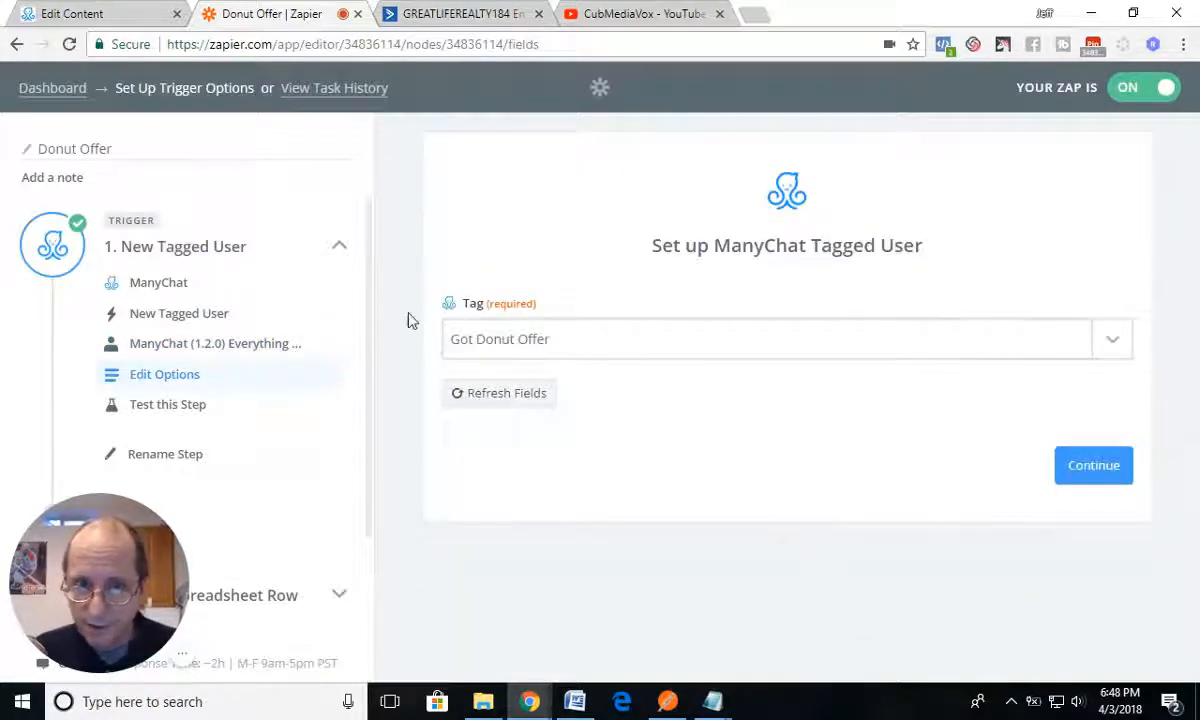
pyautogui.click(1110, 342)
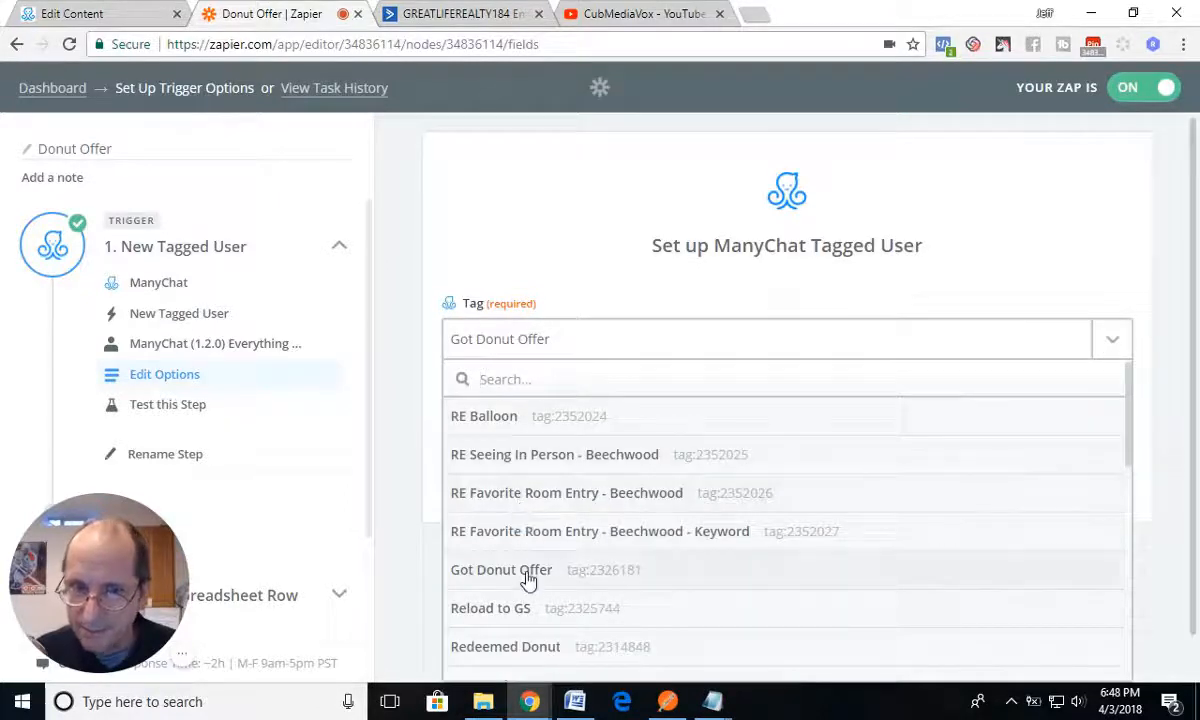
pyautogui.click(528, 578)
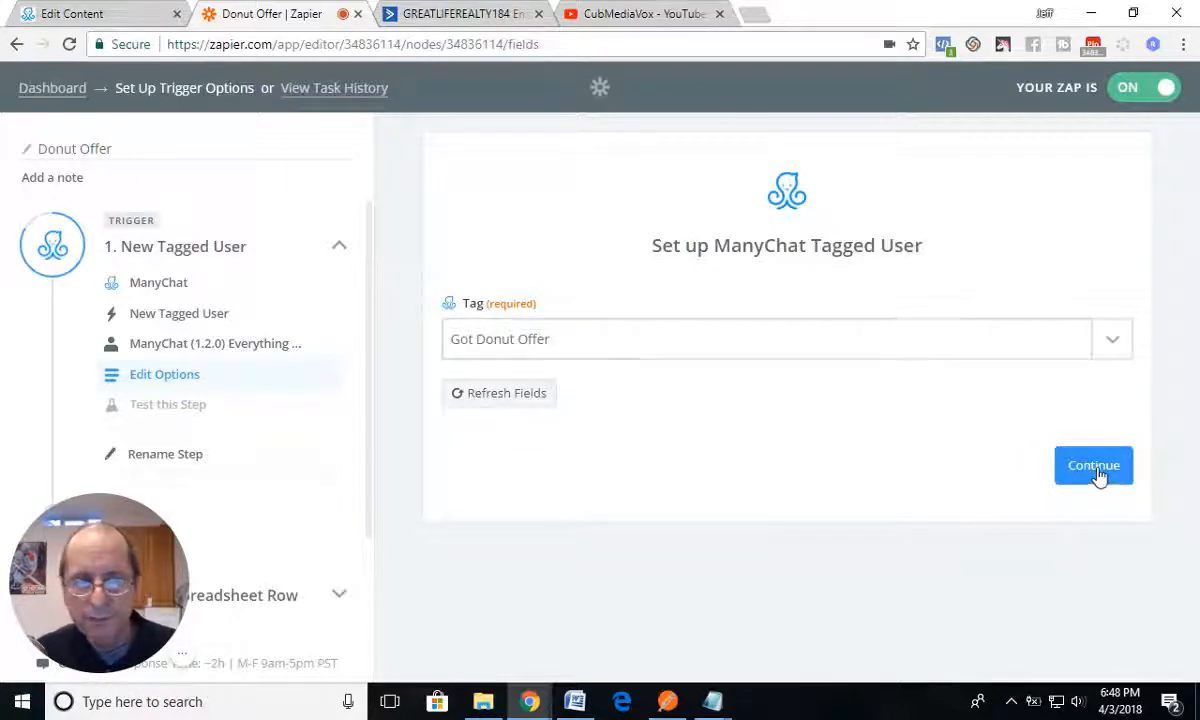
# Step: Open ManyChat in a new browser tab, switch to Everything Bot, and view the tags on the account owner's subscriber profile
pyautogui.click(755, 13)
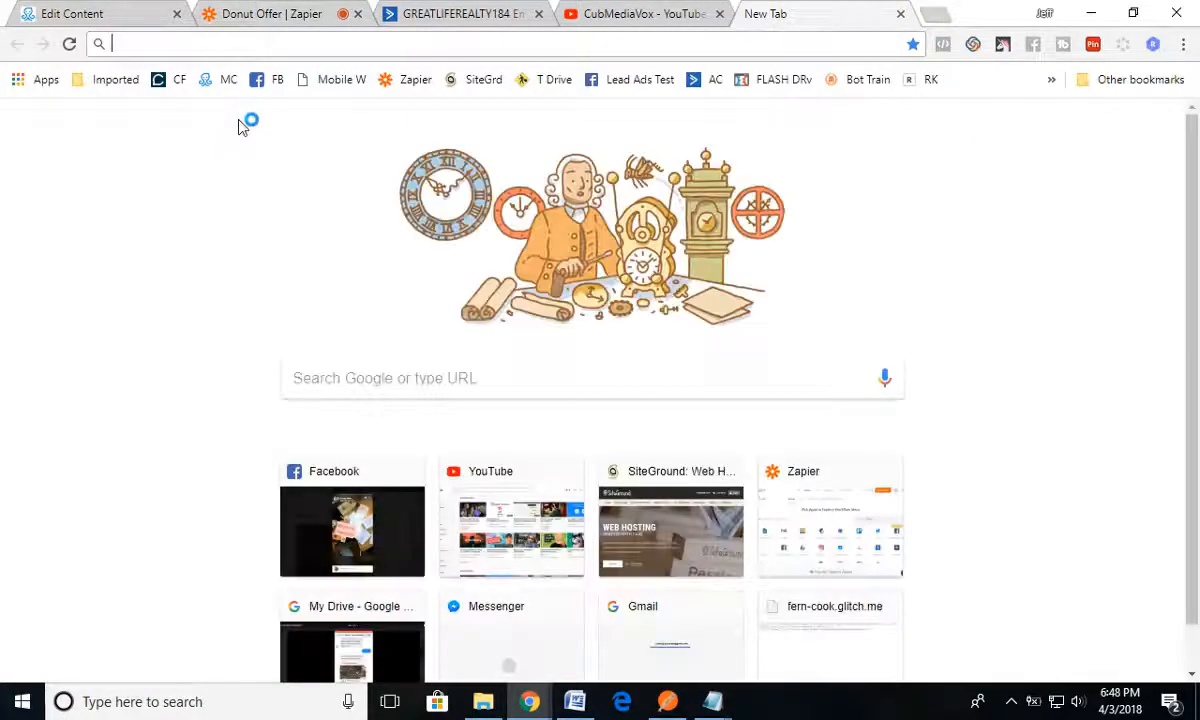
pyautogui.click(224, 80)
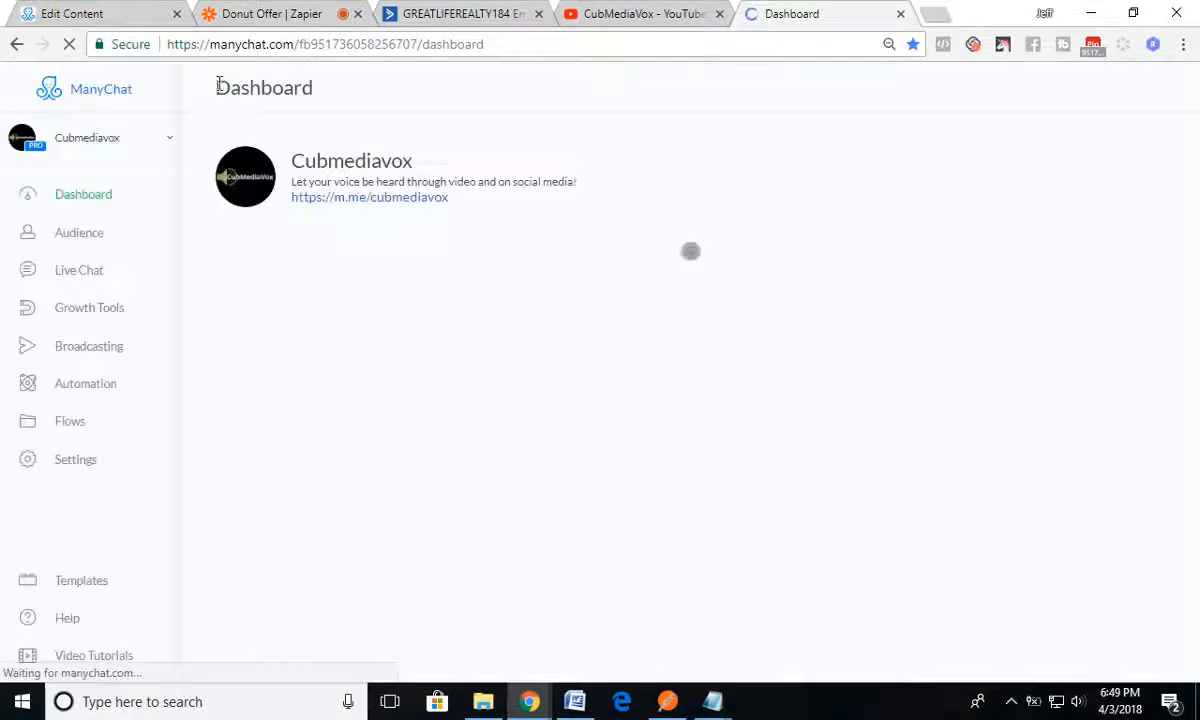
pyautogui.click(75, 138)
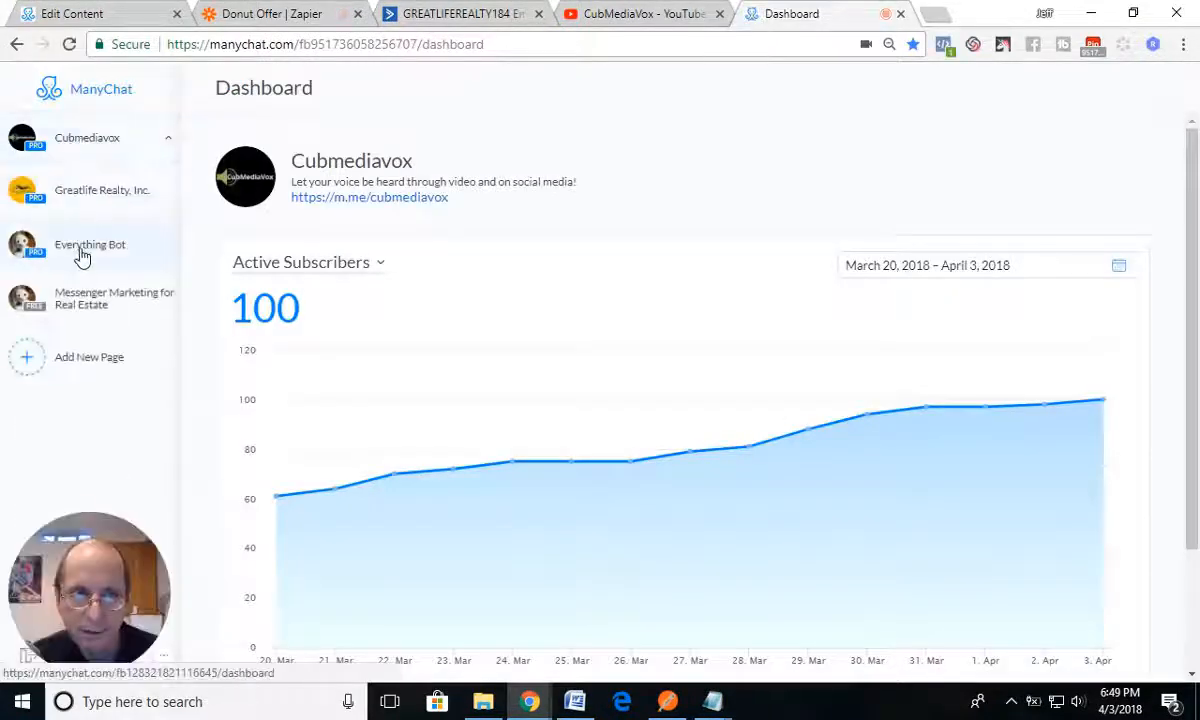
pyautogui.click(82, 255)
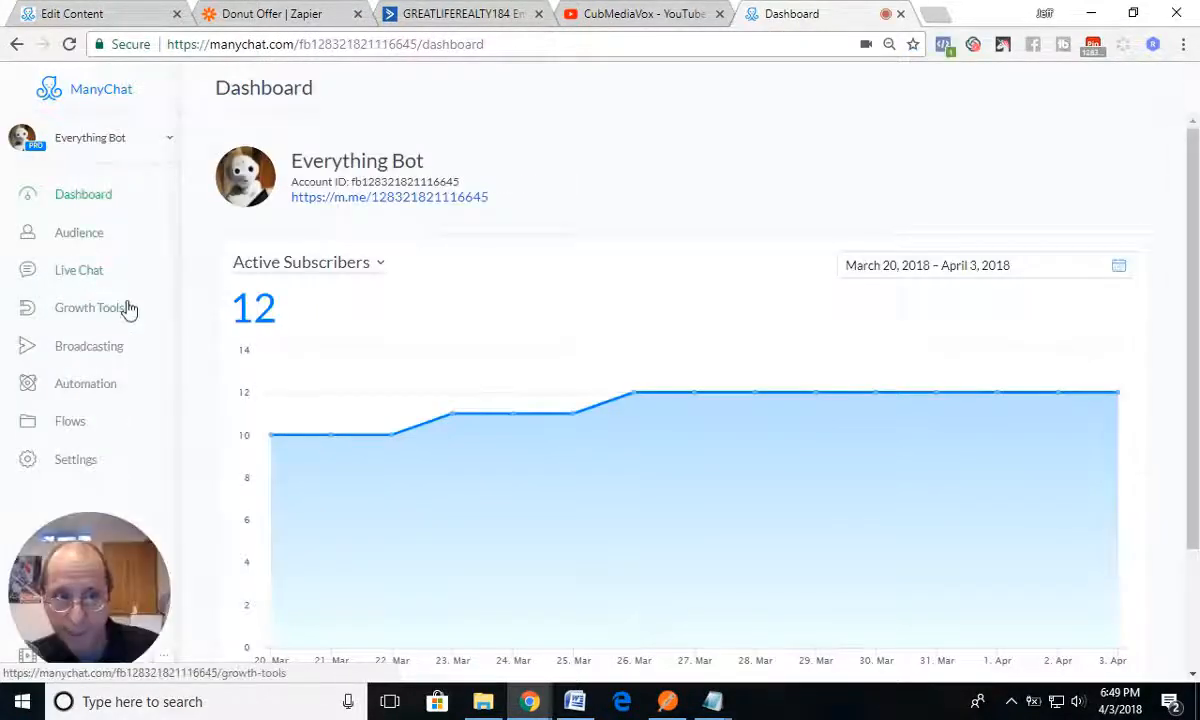
pyautogui.click(82, 236)
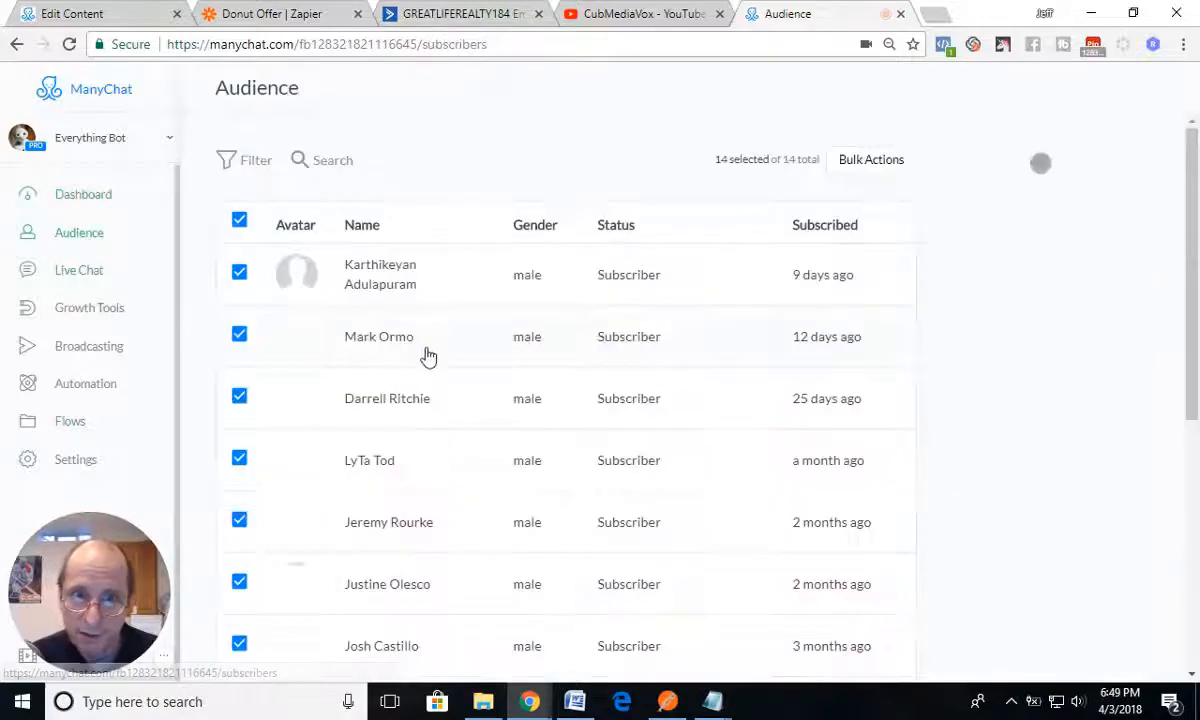
pyautogui.scroll(-5, 428, 360)
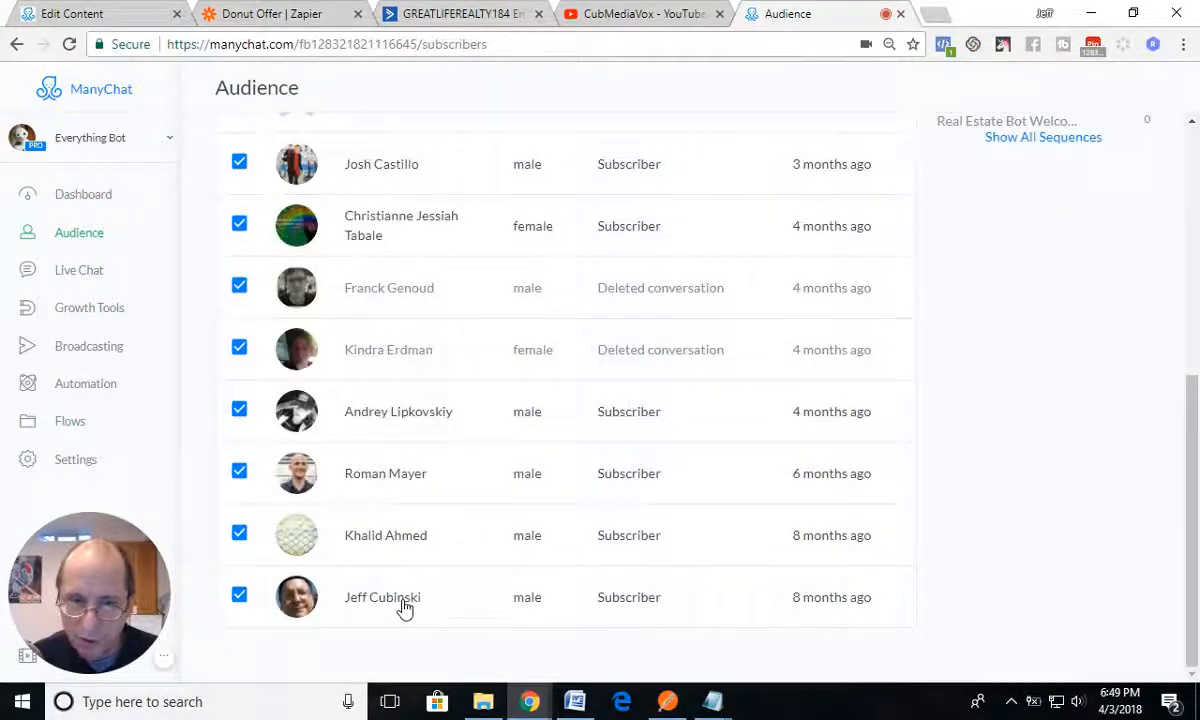
pyautogui.click(404, 606)
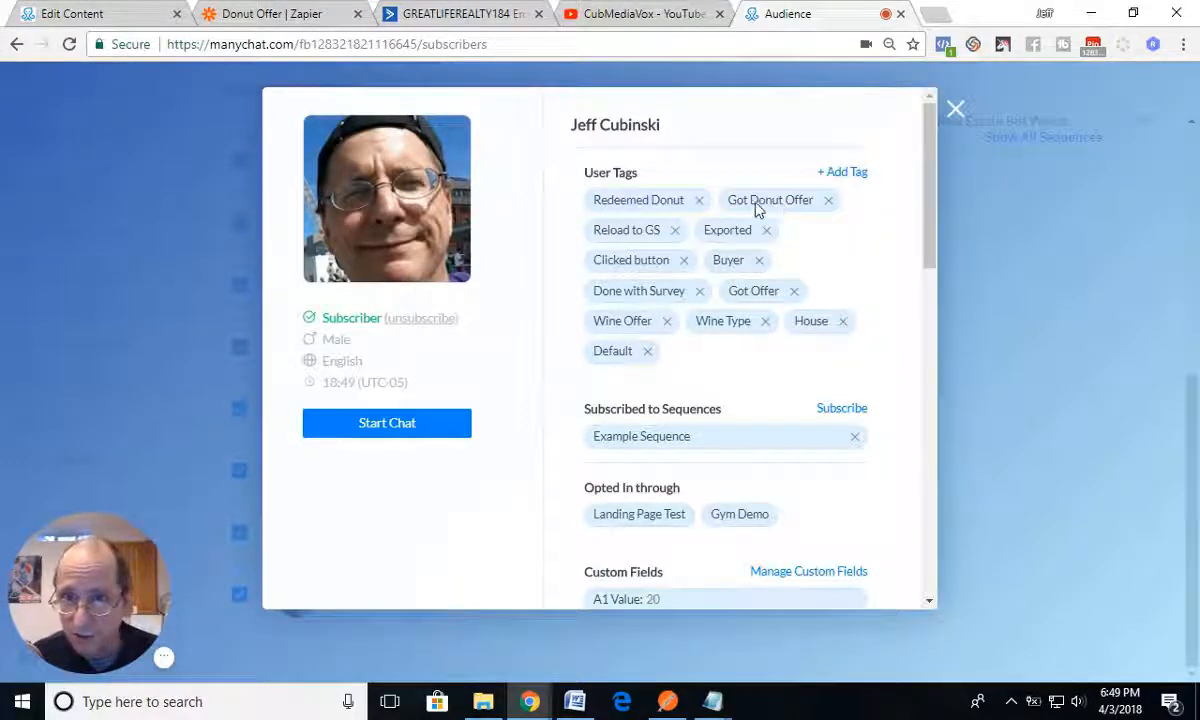
# Step: Switch back to Zapier's Donut Offer zap and re-test the trigger by fetching an existing user tagged Got Donut Offer
pyautogui.click(273, 18)
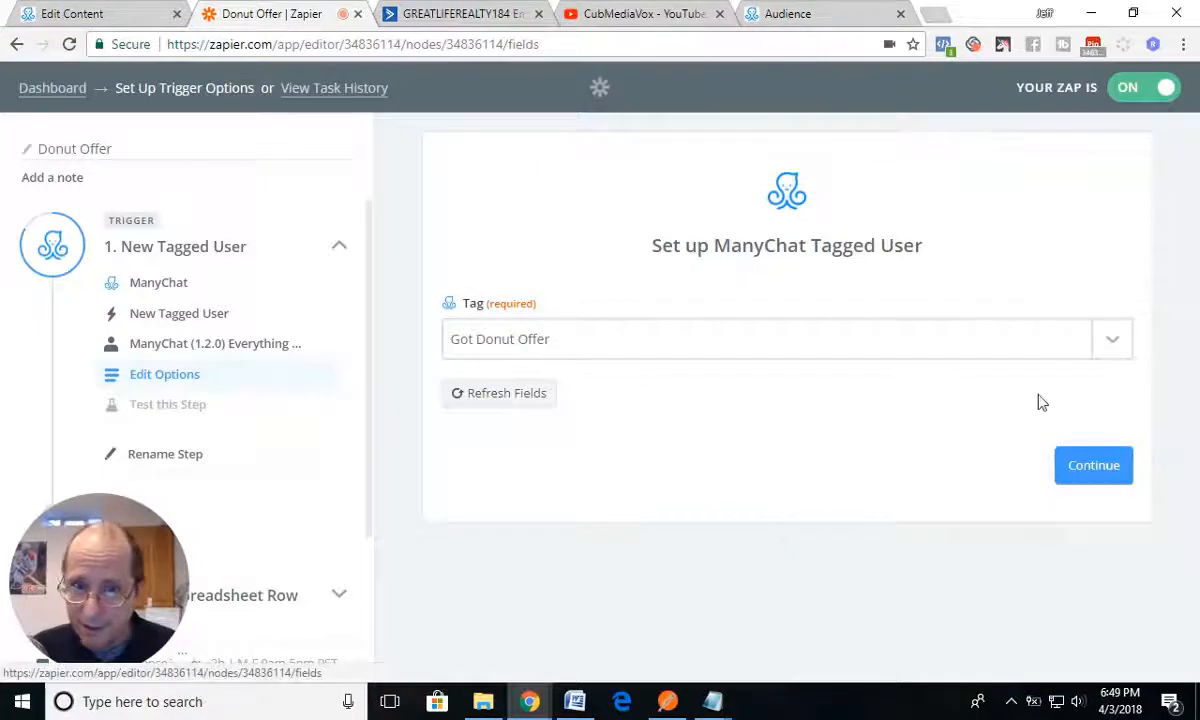
pyautogui.click(1094, 468)
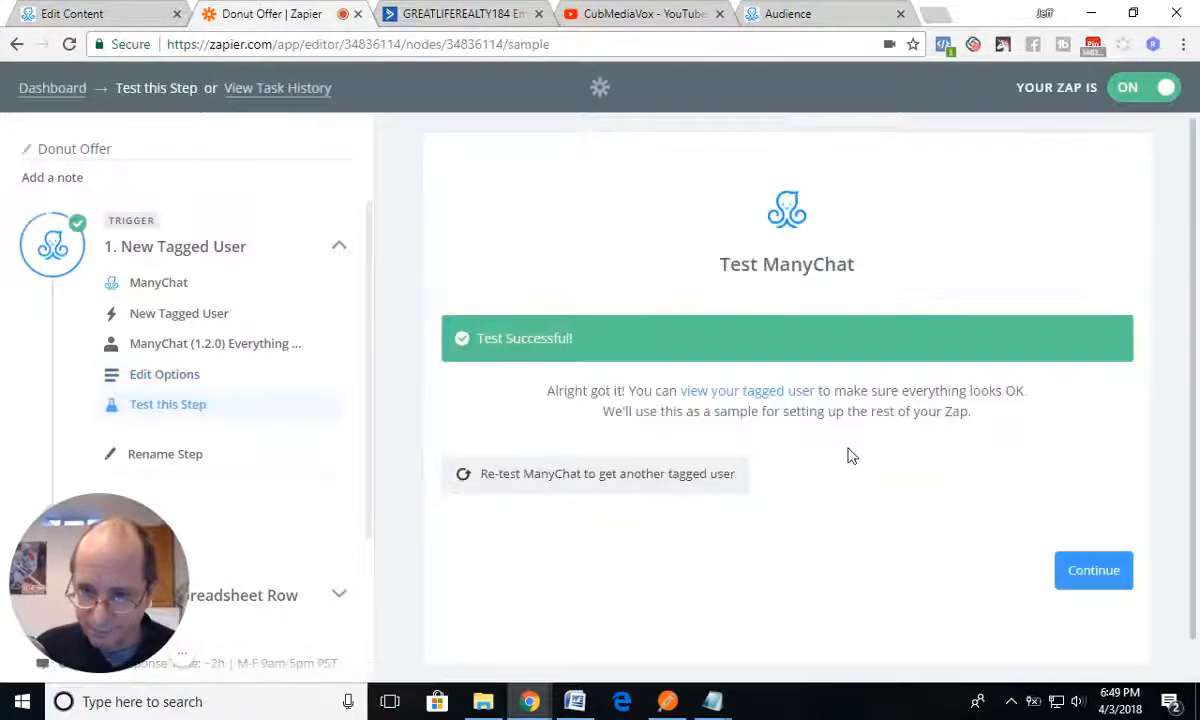
pyautogui.click(567, 484)
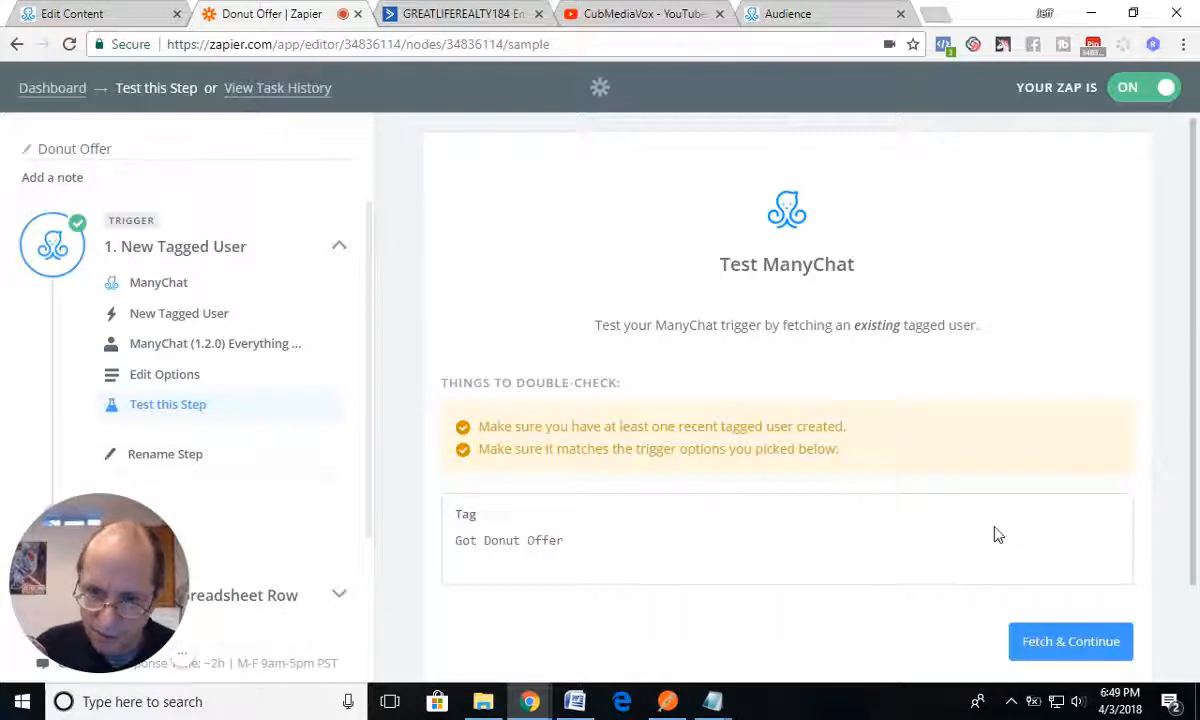
pyautogui.click(1068, 641)
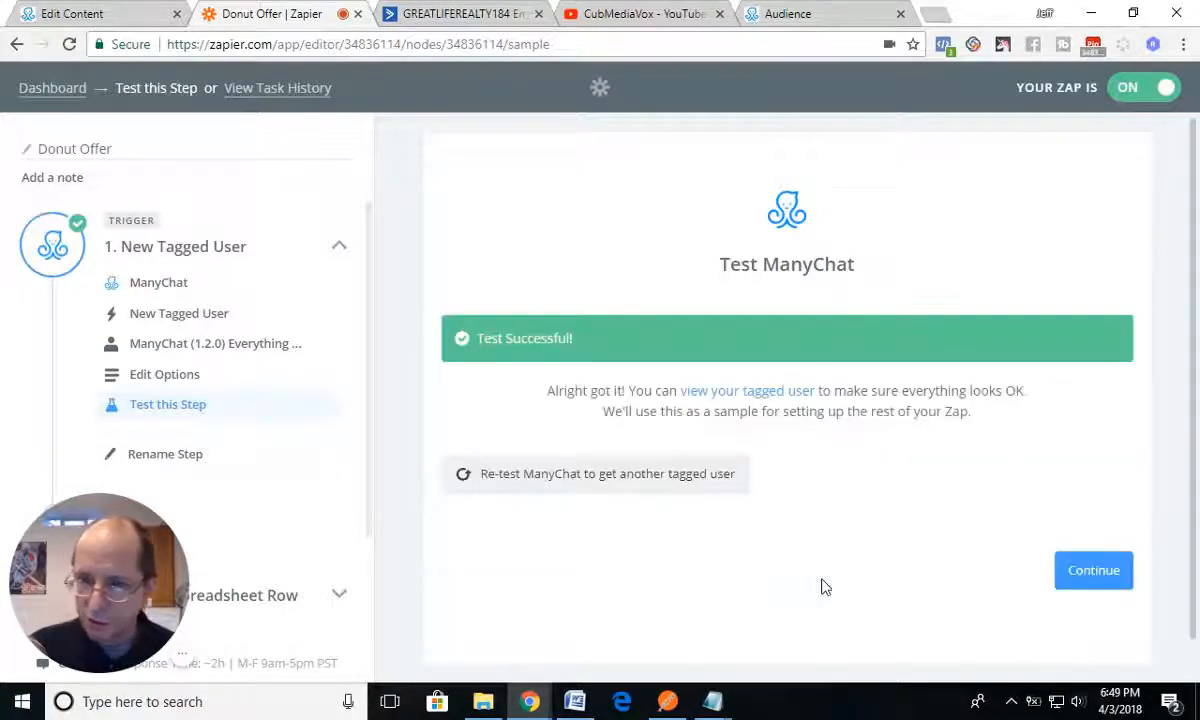
# Step: Review the fetched tagged user's sample data, including the custom fields
pyautogui.click(747, 391)
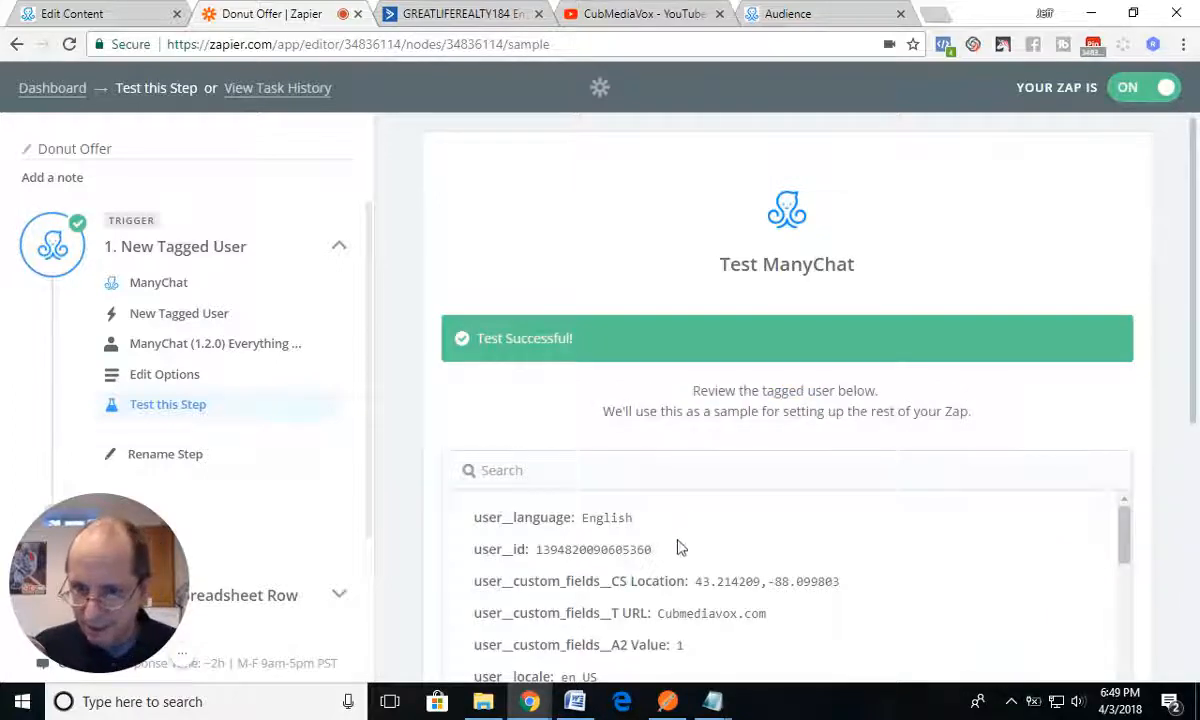
pyautogui.scroll(-6, 677, 548)
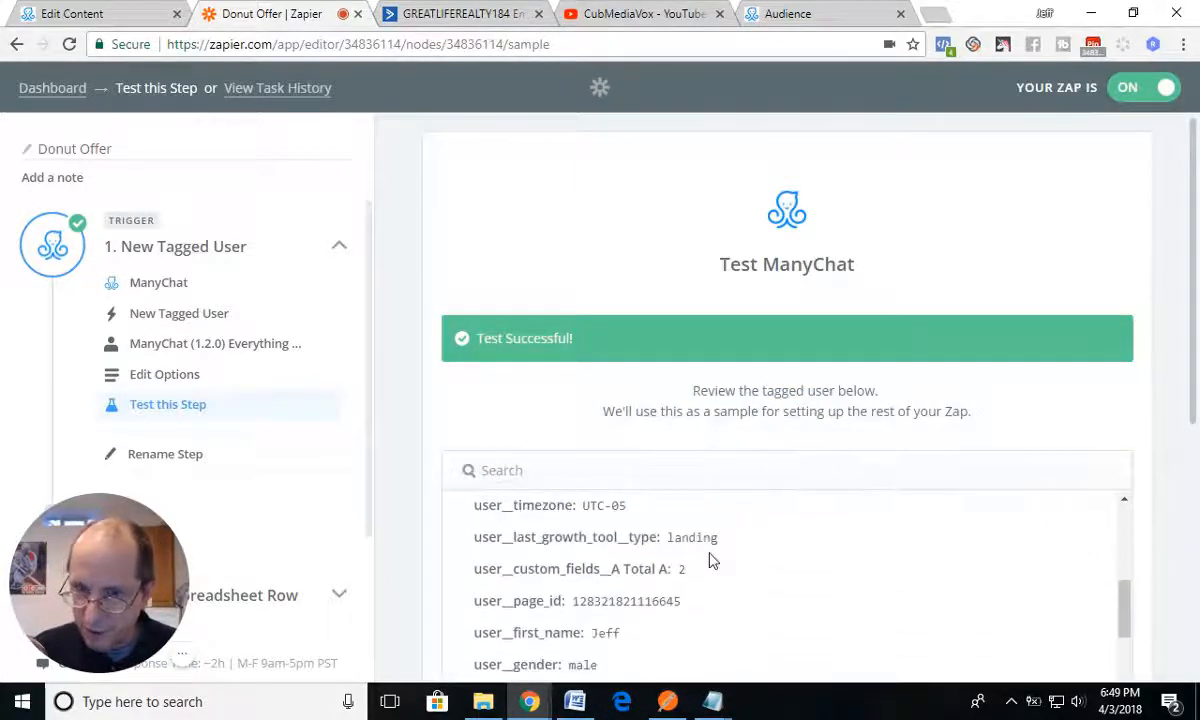
pyautogui.scroll(-3, 710, 560)
pyautogui.scroll(3, 710, 560)
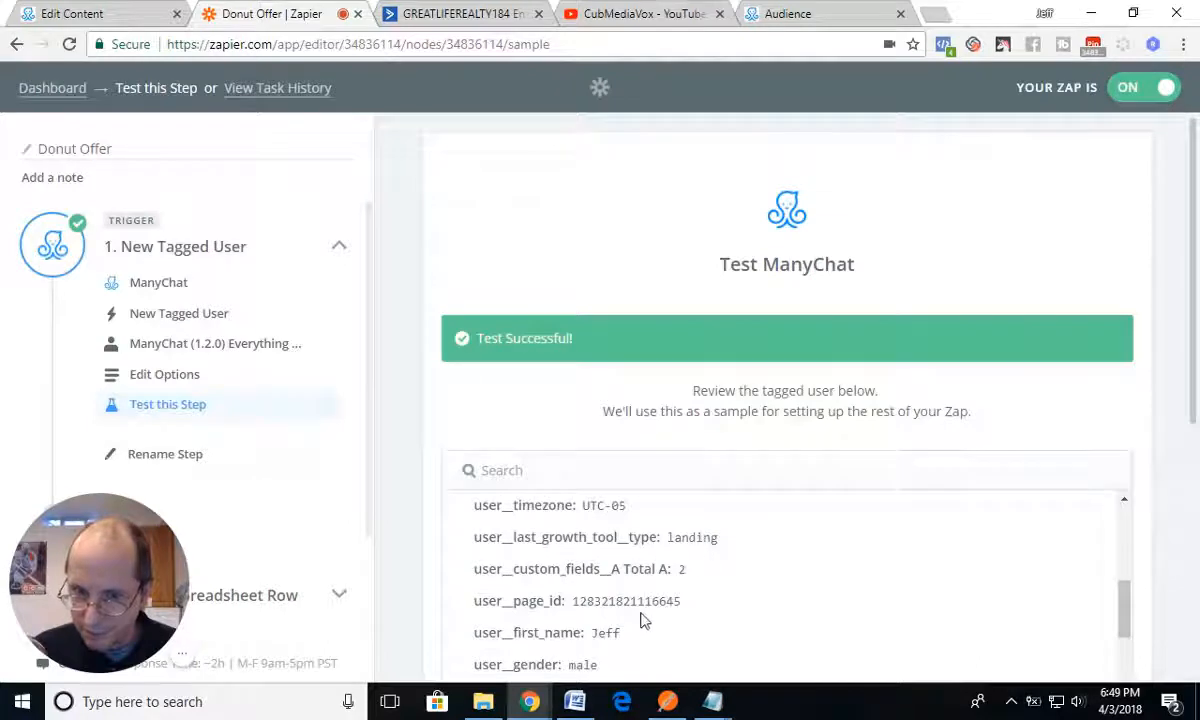
pyautogui.scroll(6, 690, 600)
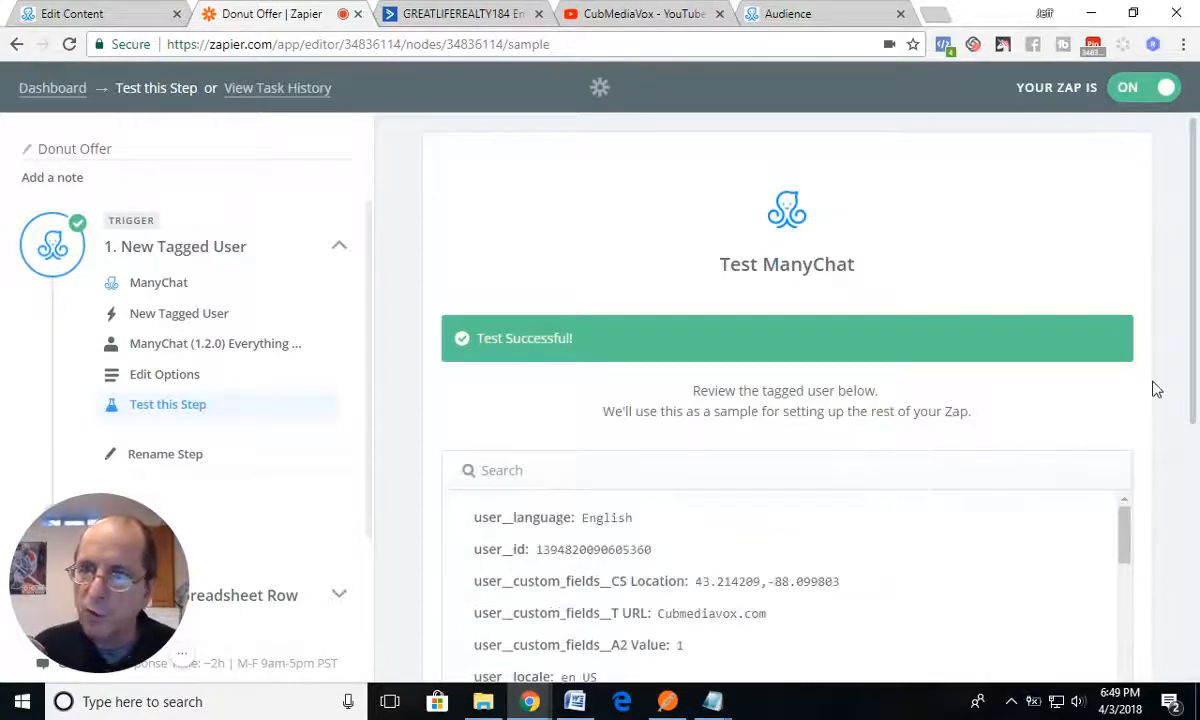
# Step: Switch to ManyChat to compare the Actions #1 tag with the subscriber's user tags, returning to Zapier
pyautogui.click(129, 17)
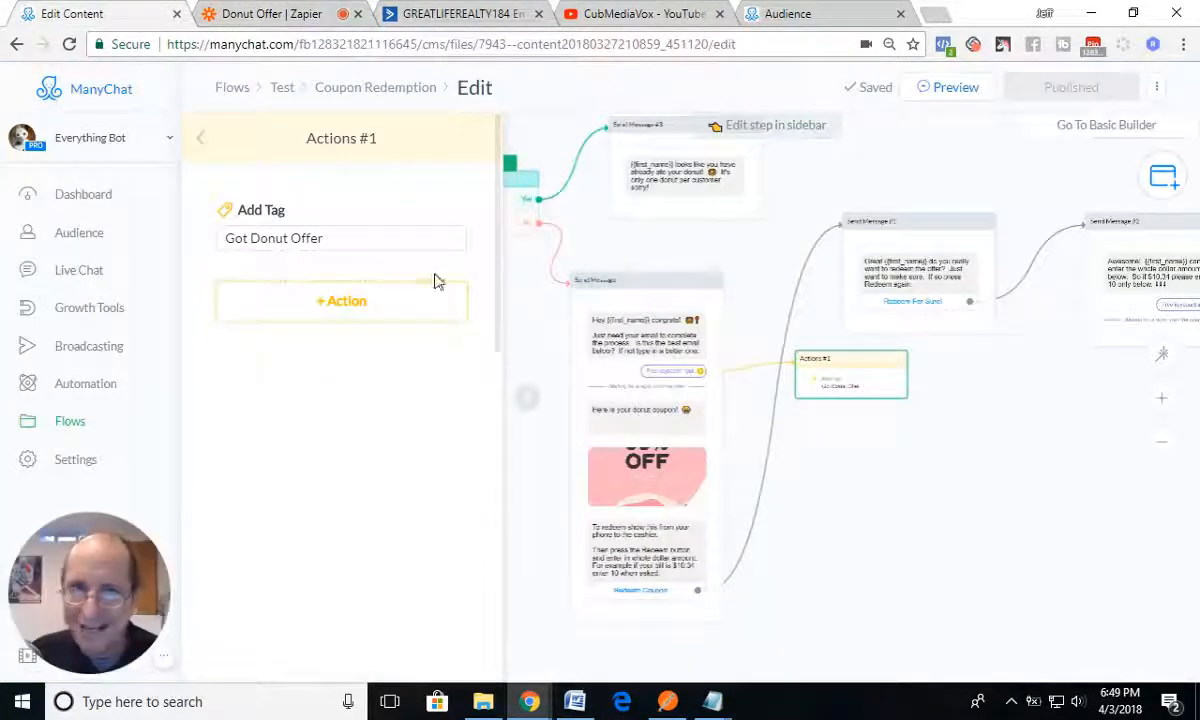
pyautogui.click(782, 14)
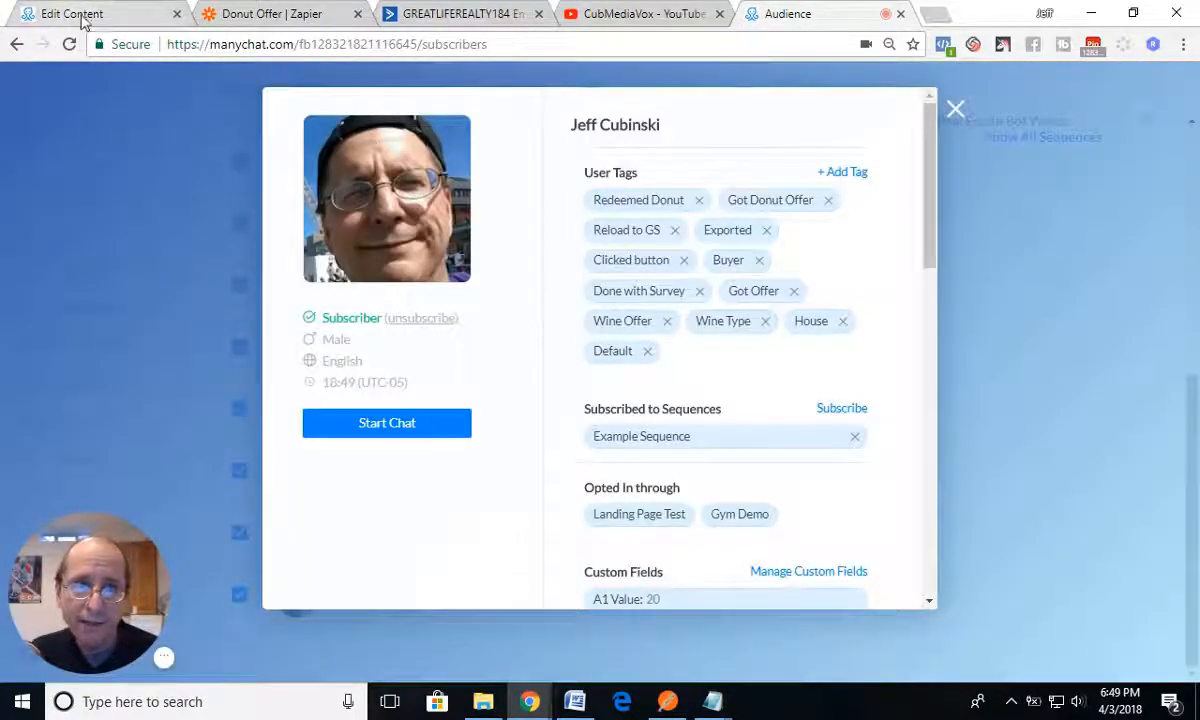
pyautogui.click(258, 16)
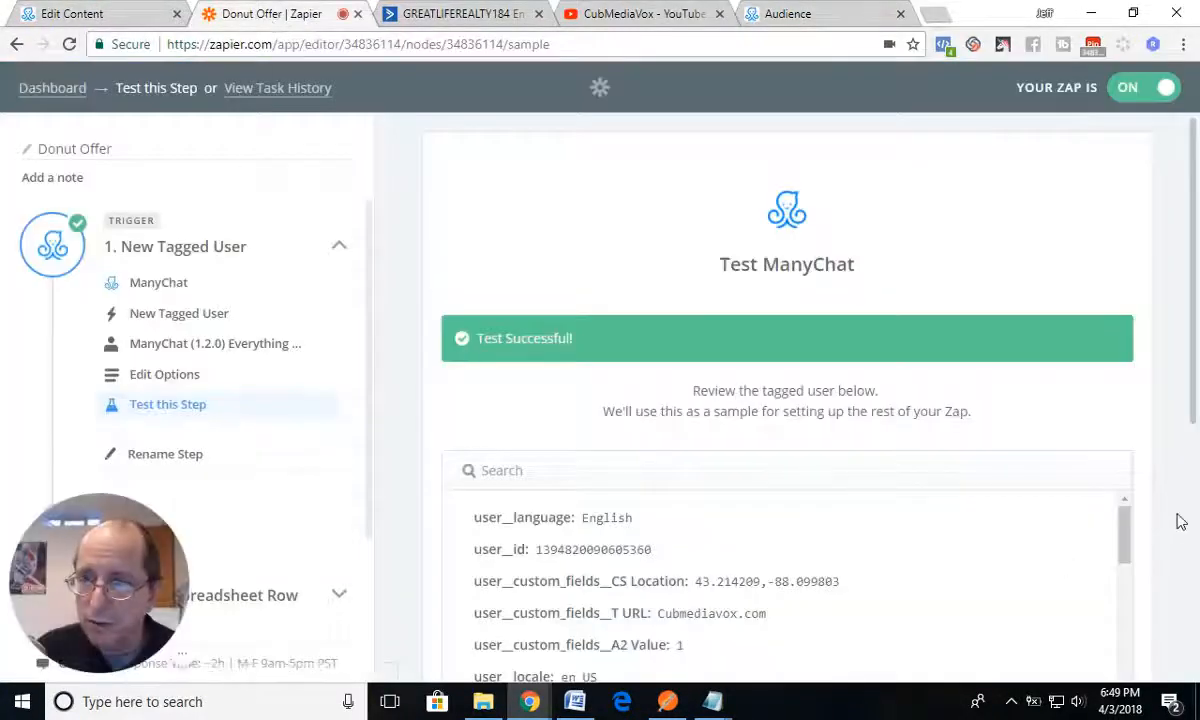
# Step: Accept the fetched tagged user as the sample and finish the New Tagged User trigger setup
pyautogui.scroll(-3, 1080, 520)
pyautogui.scroll(-2, 1082, 570)
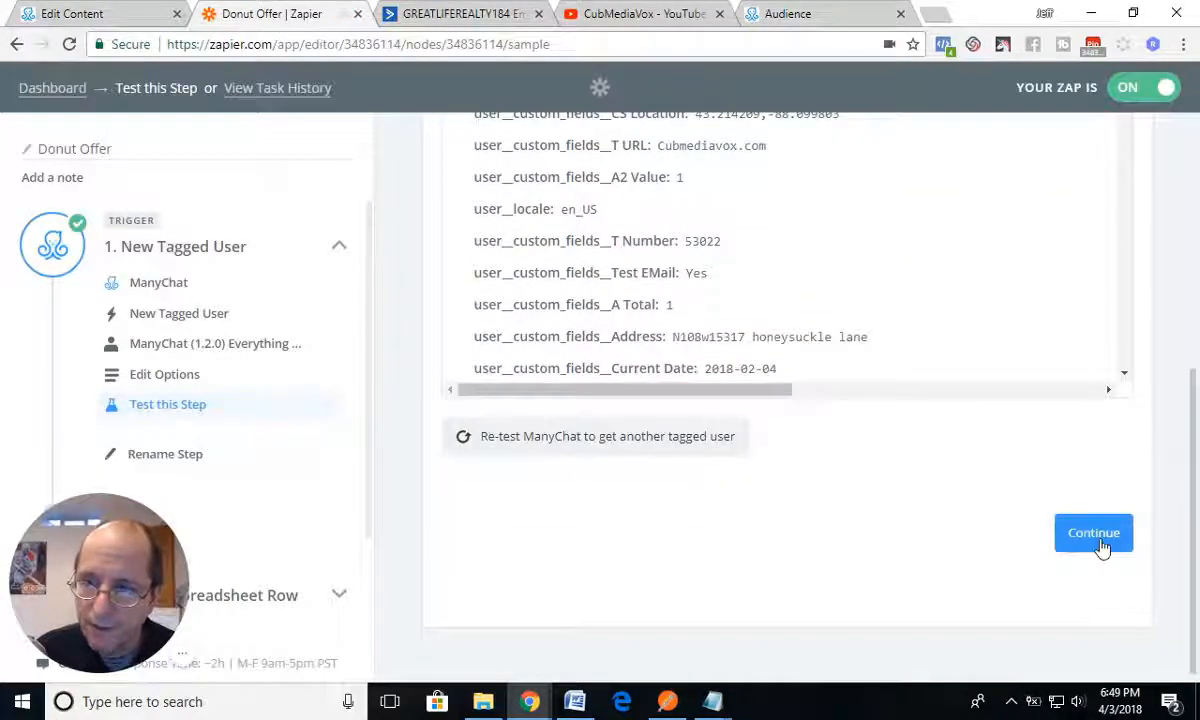
pyautogui.click(1093, 533)
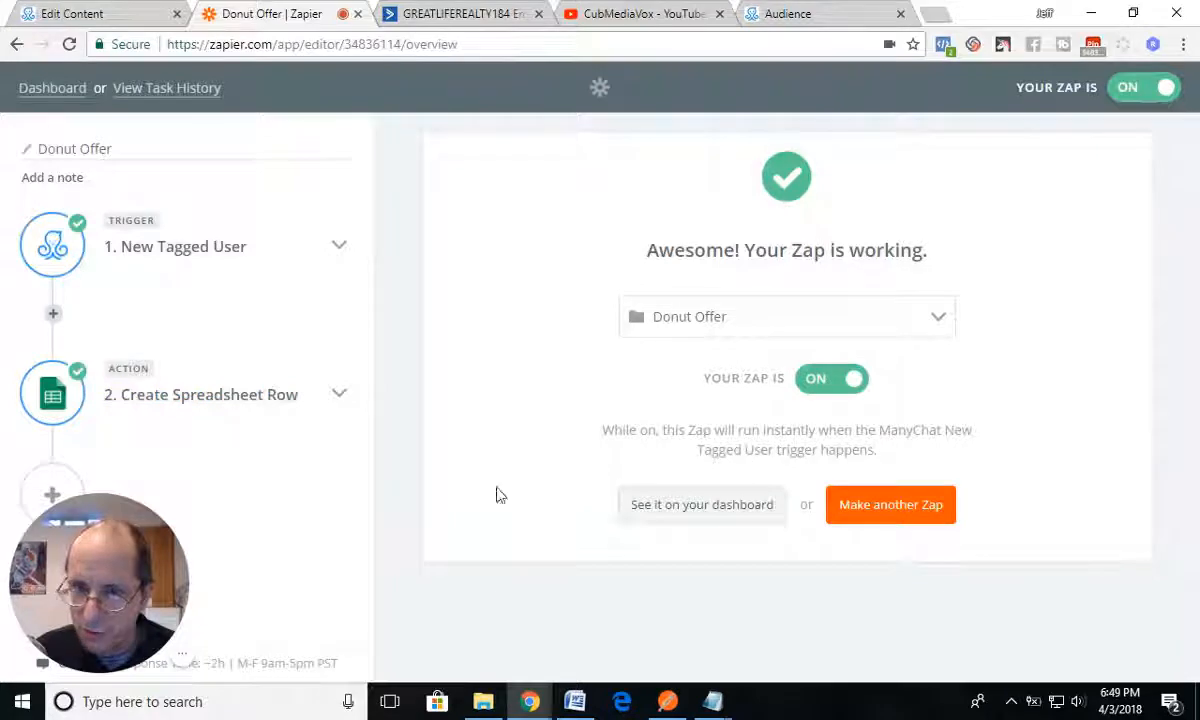
# Step: Choose Google Sheets as the zap's action app and continue with the Create Spreadsheet Row action
pyautogui.click(176, 398)
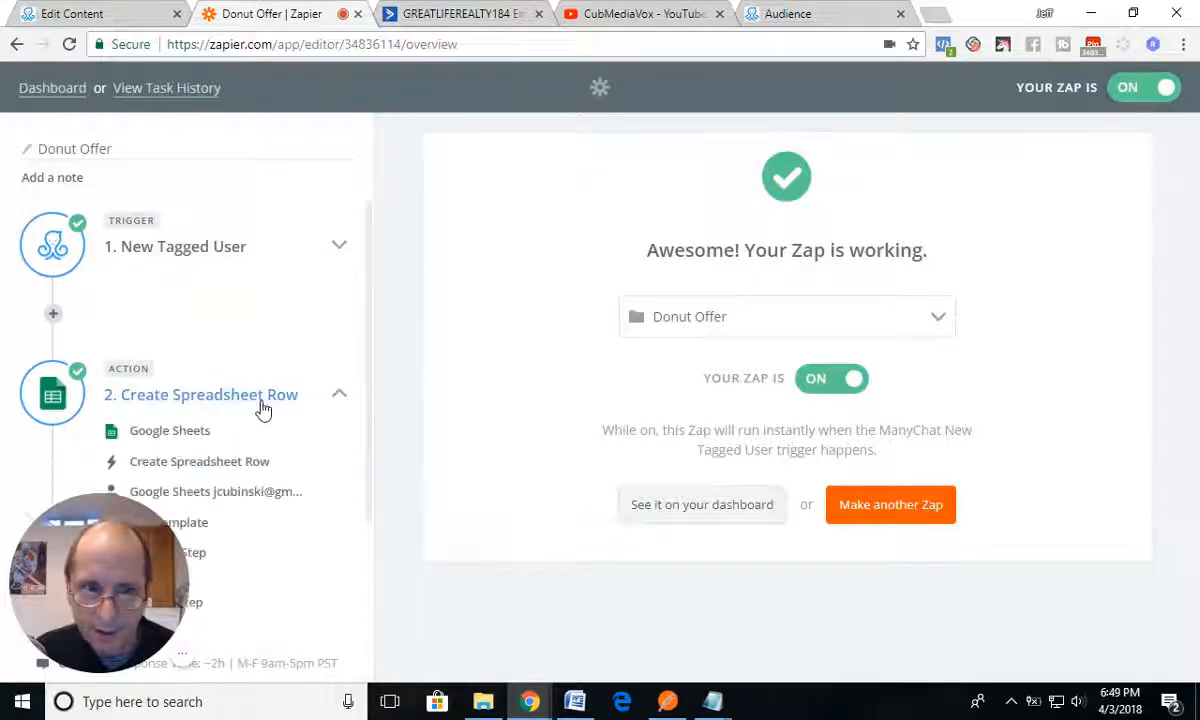
pyautogui.click(180, 430)
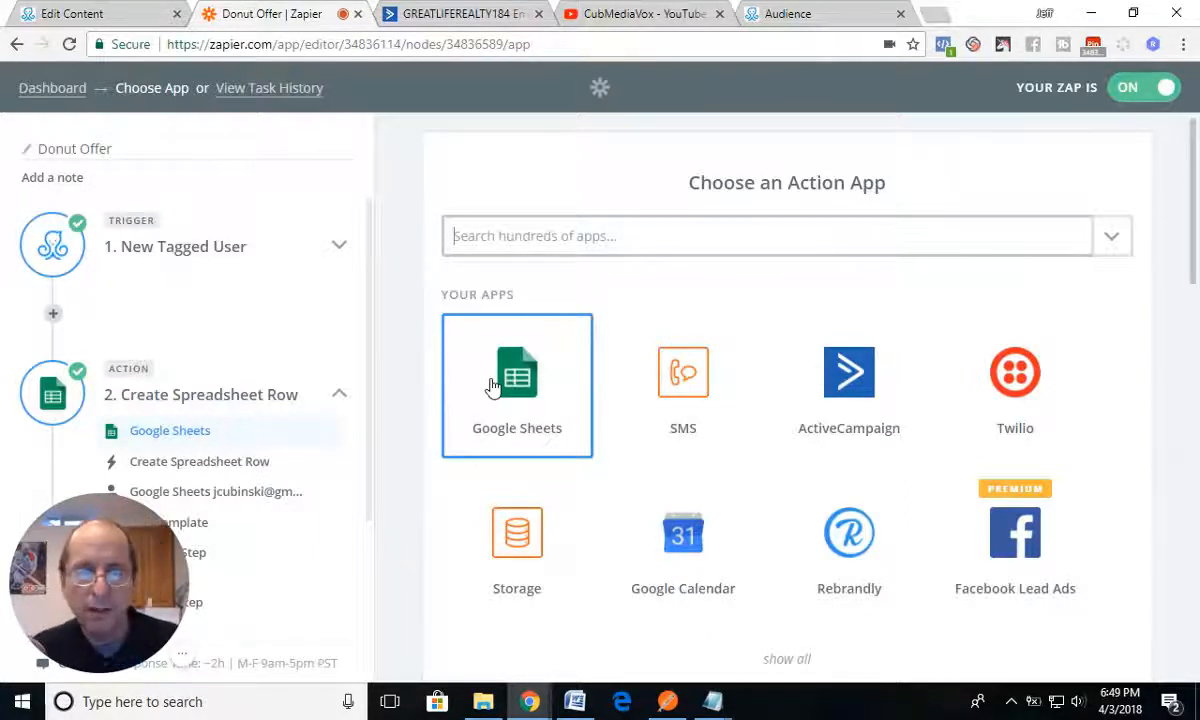
pyautogui.click(529, 385)
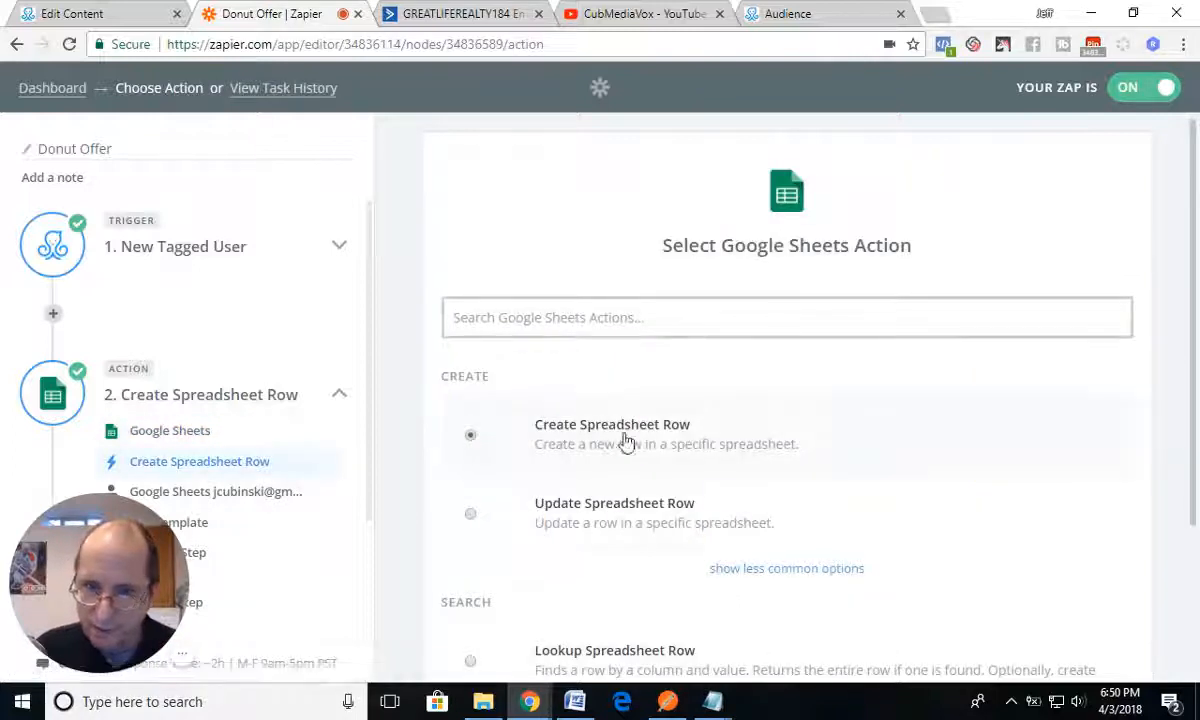
pyautogui.scroll(-2, 590, 437)
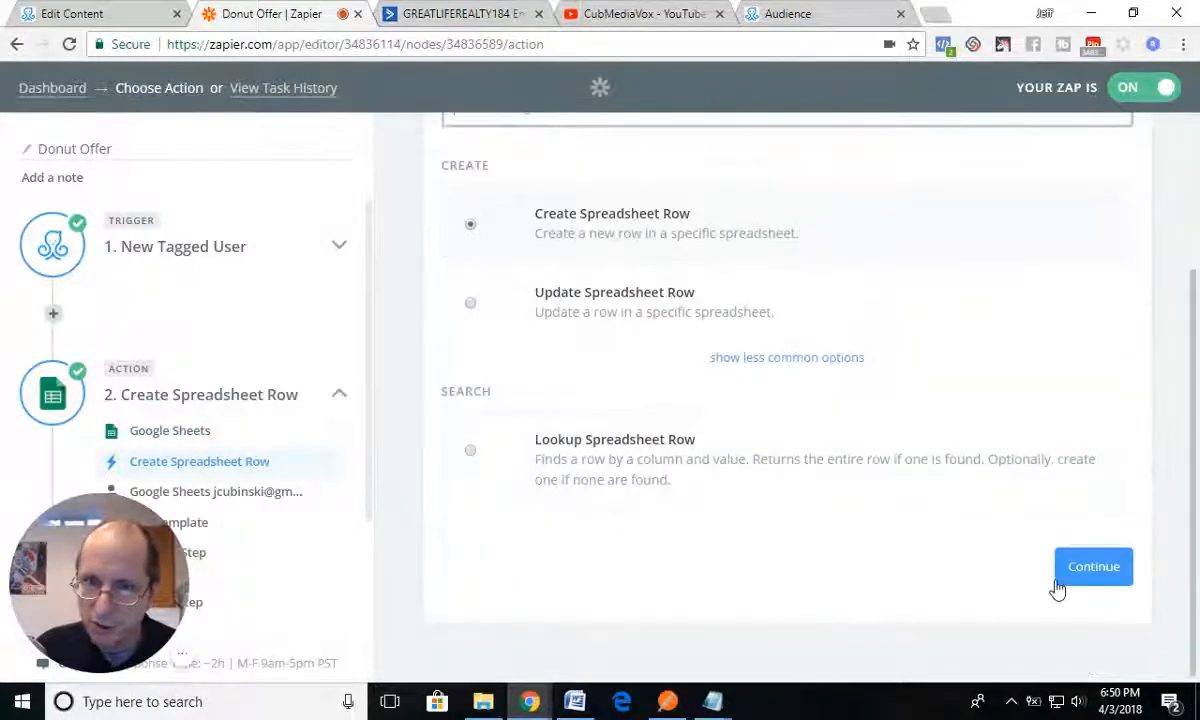
pyautogui.click(1082, 578)
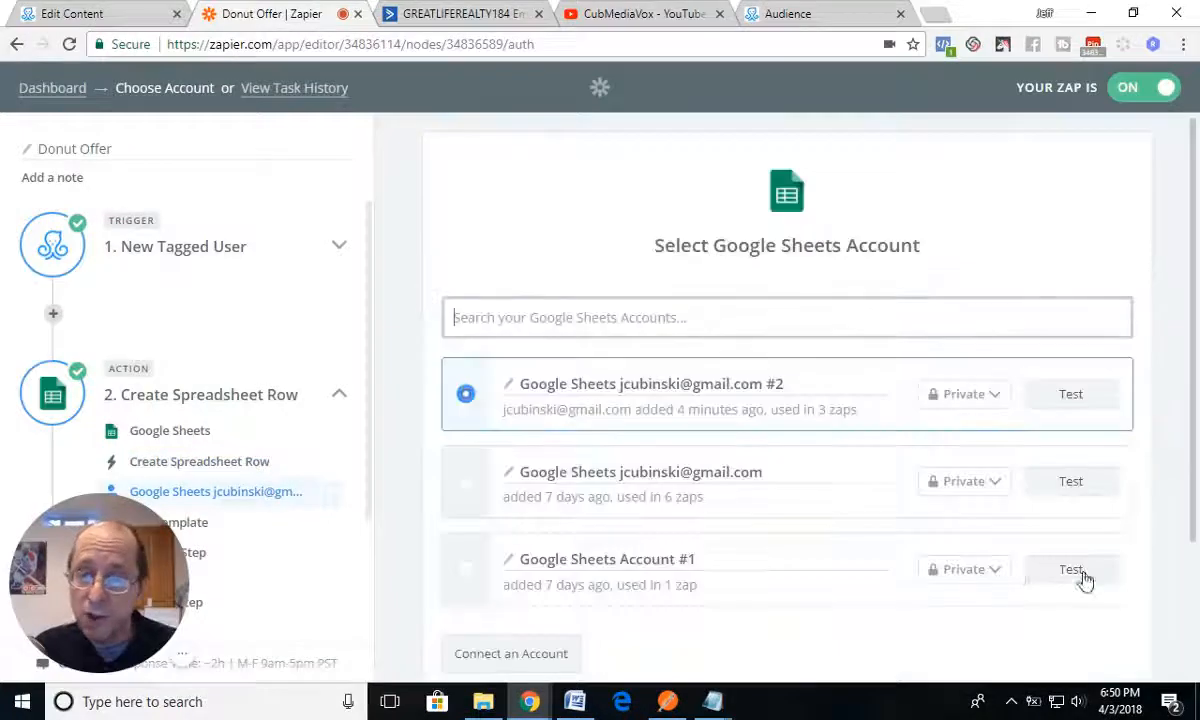
# Step: Continue with the preselected Google Sheets account and review the spreadsheet, worksheet and field mappings in the row template
pyautogui.scroll(-2, 890, 540)
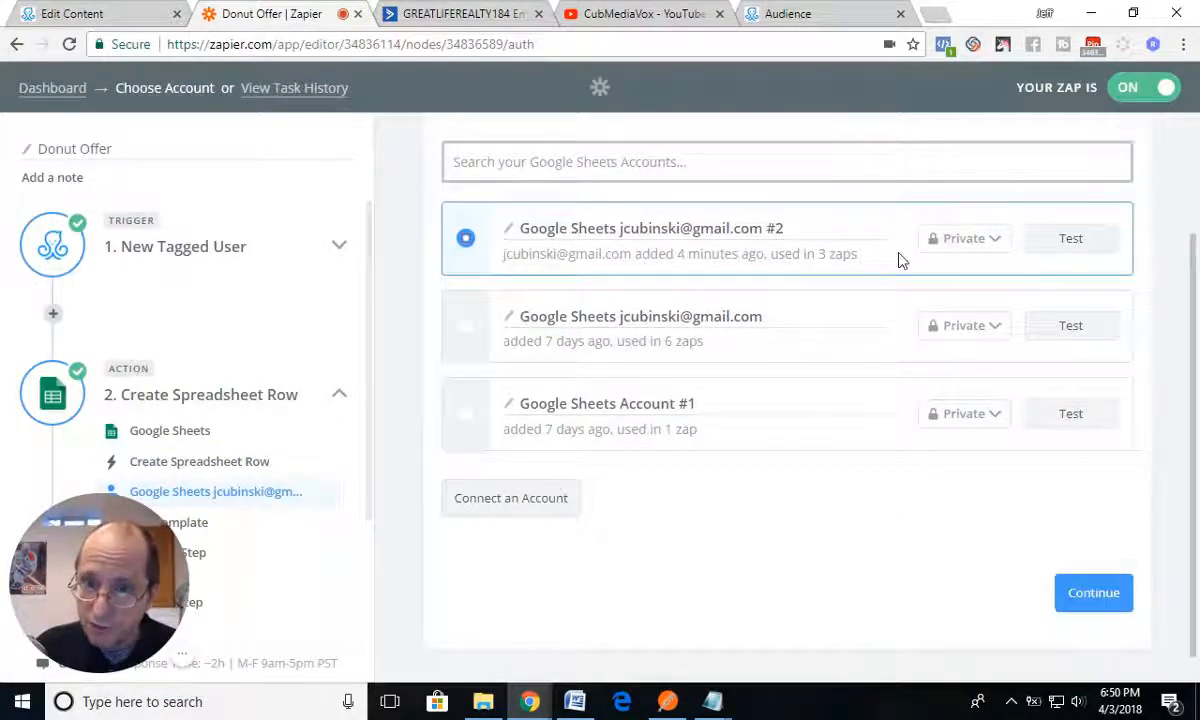
pyautogui.click(1078, 598)
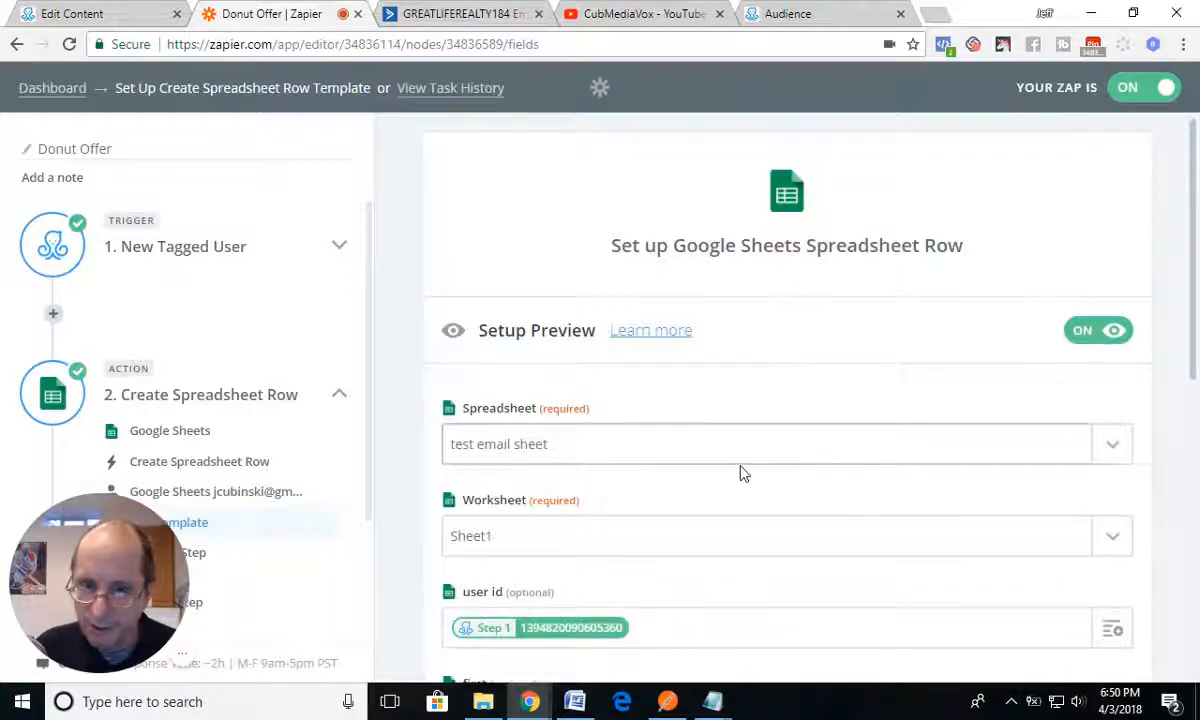
pyautogui.scroll(-2, 743, 473)
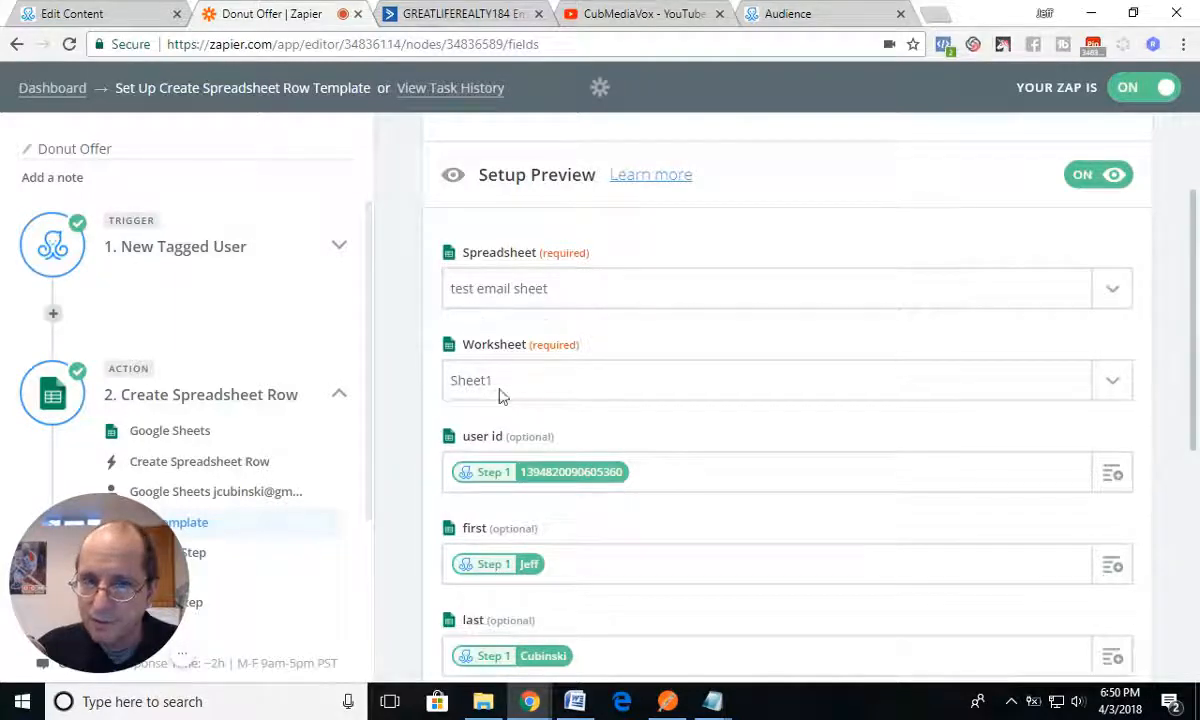
# Step: Open Google Drive in a new browser tab
pyautogui.click(935, 13)
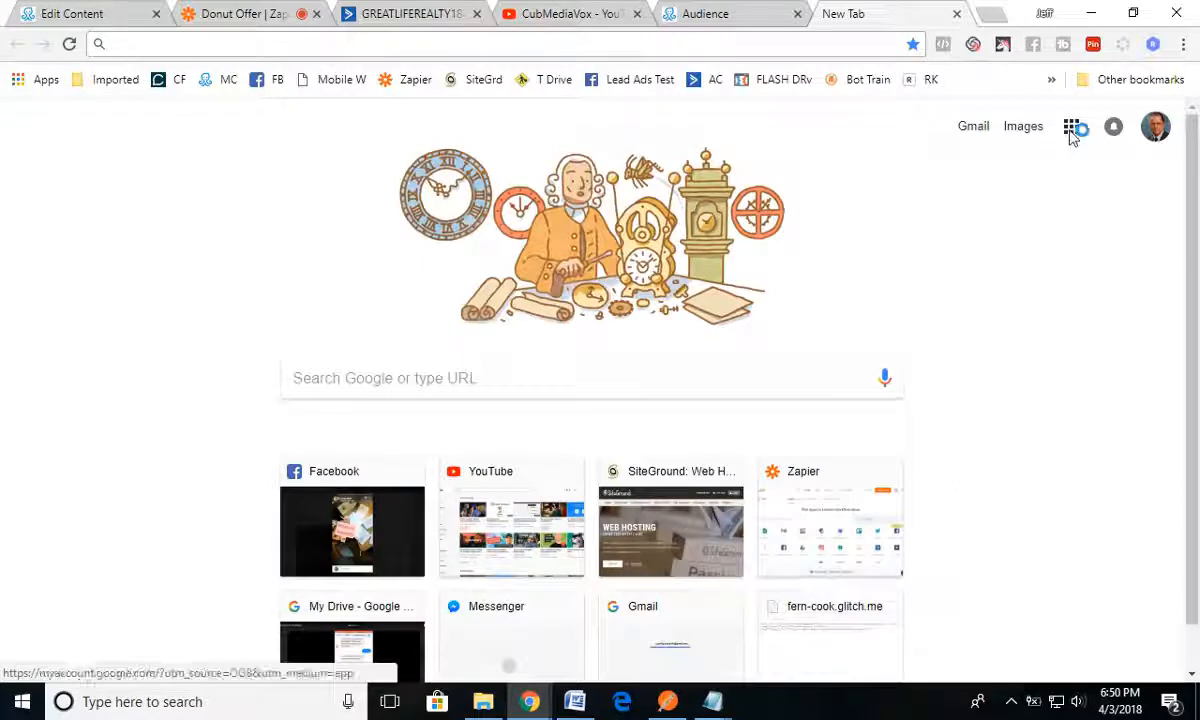
pyautogui.click(1071, 130)
pyautogui.click(945, 413)
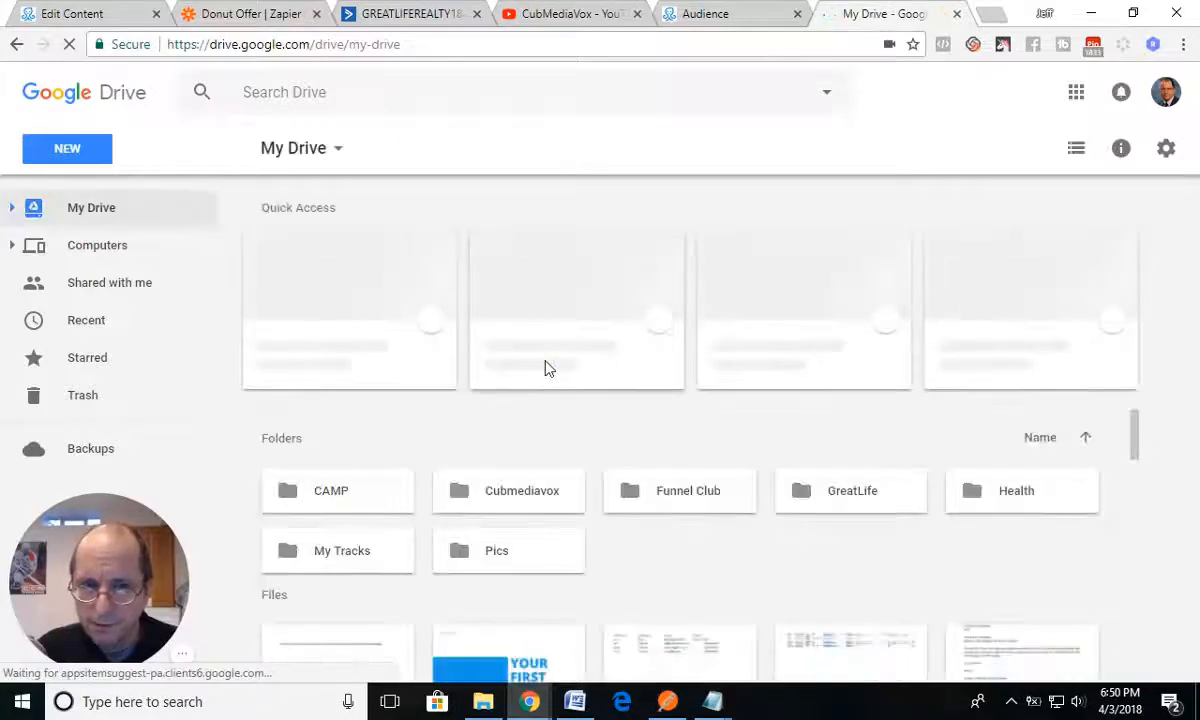
# Step: Open the spreadsheet "test email sheet" from Google Drive and delete its existing data row, row 2
pyautogui.doubleClick(578, 313)
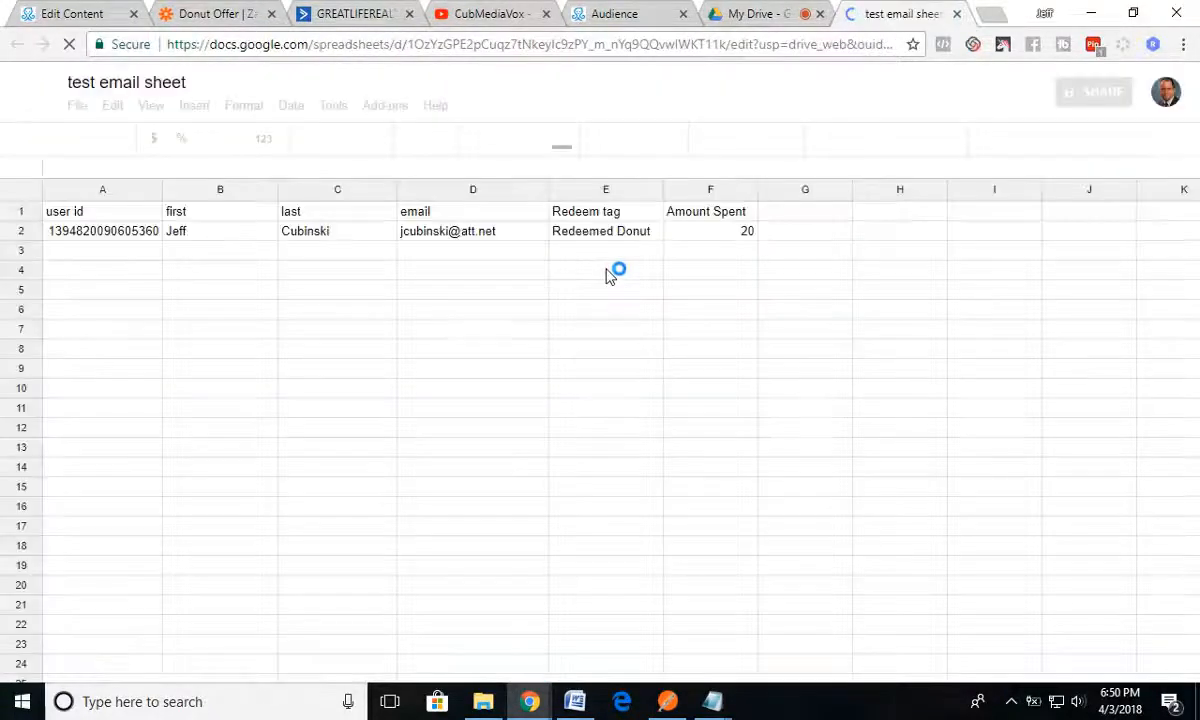
pyautogui.click(21, 231)
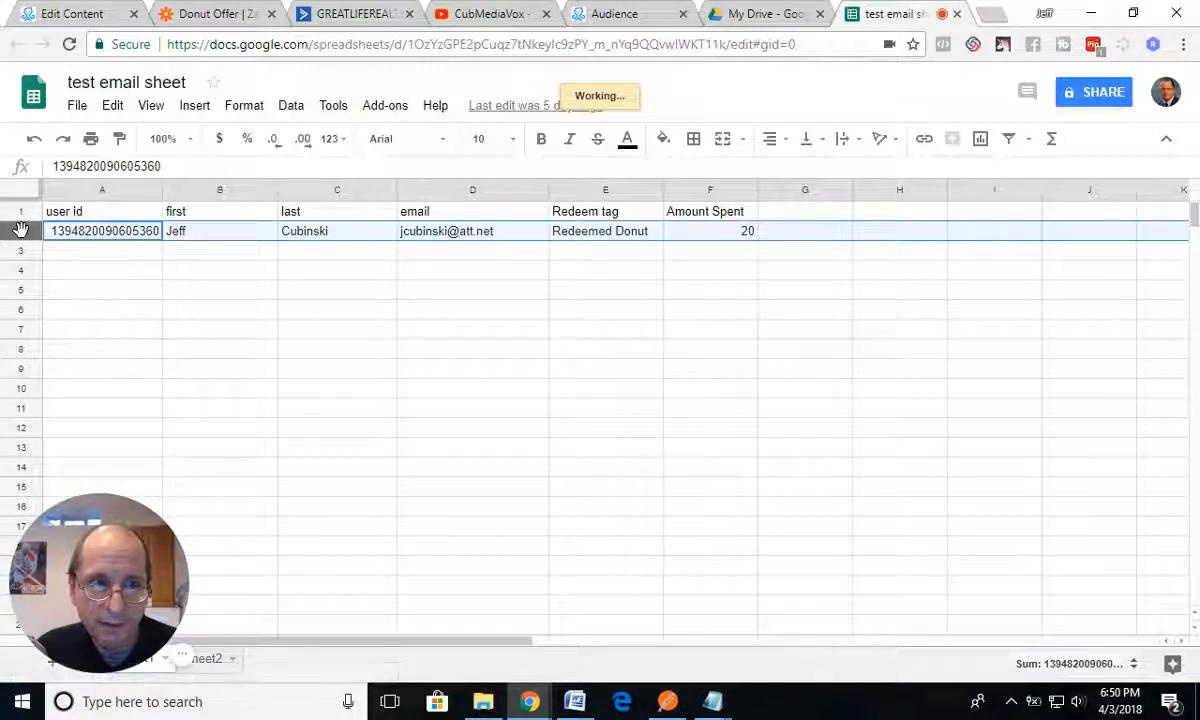
pyautogui.rightClick(22, 232)
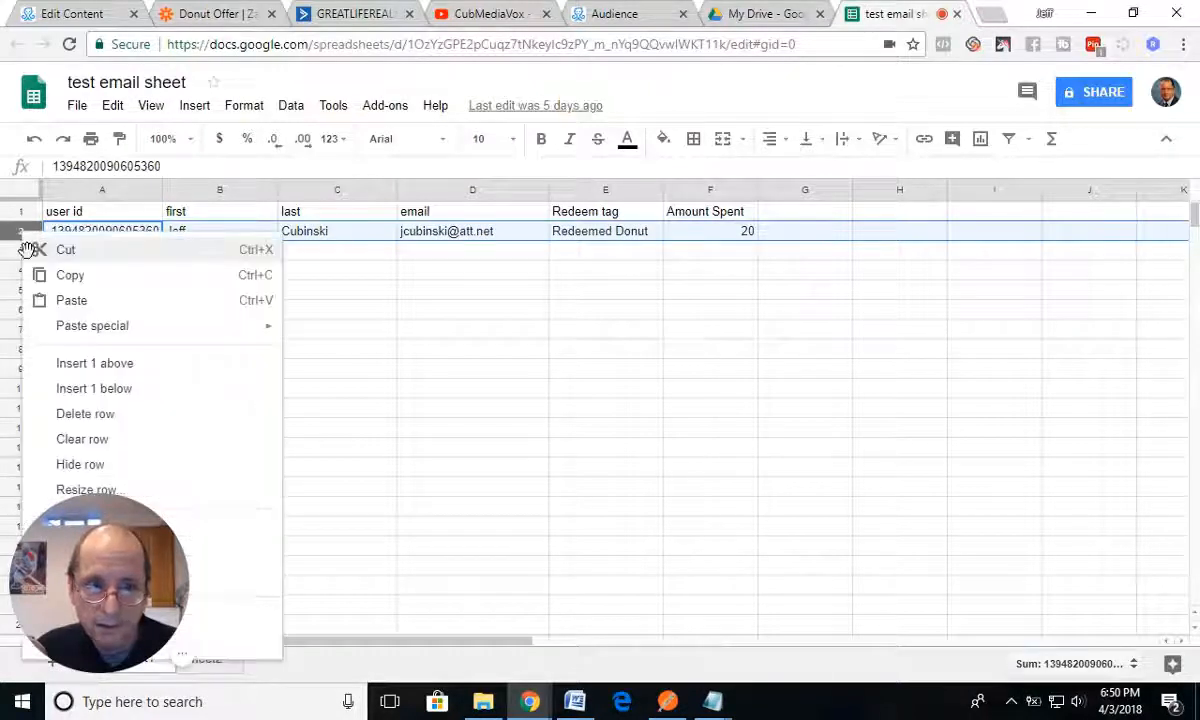
pyautogui.click(60, 414)
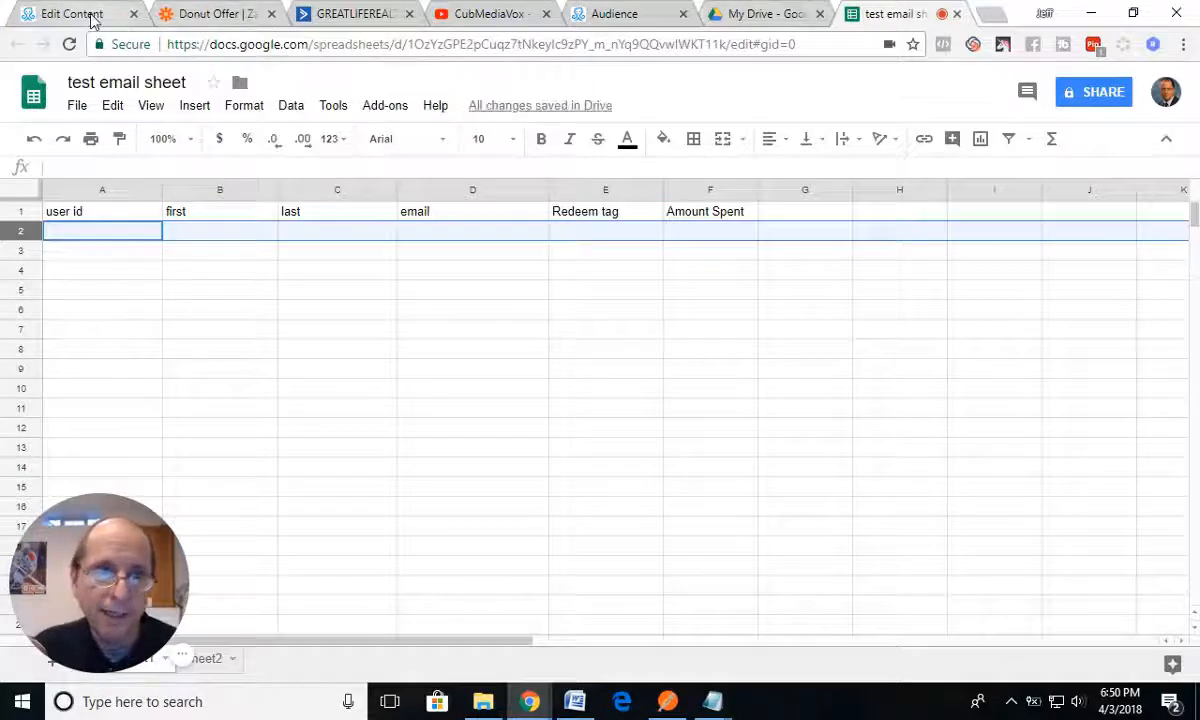
# Step: In the Zapier row template, select "test email sheet" as the spreadsheet and Sheet1 as the worksheet
pyautogui.click(205, 14)
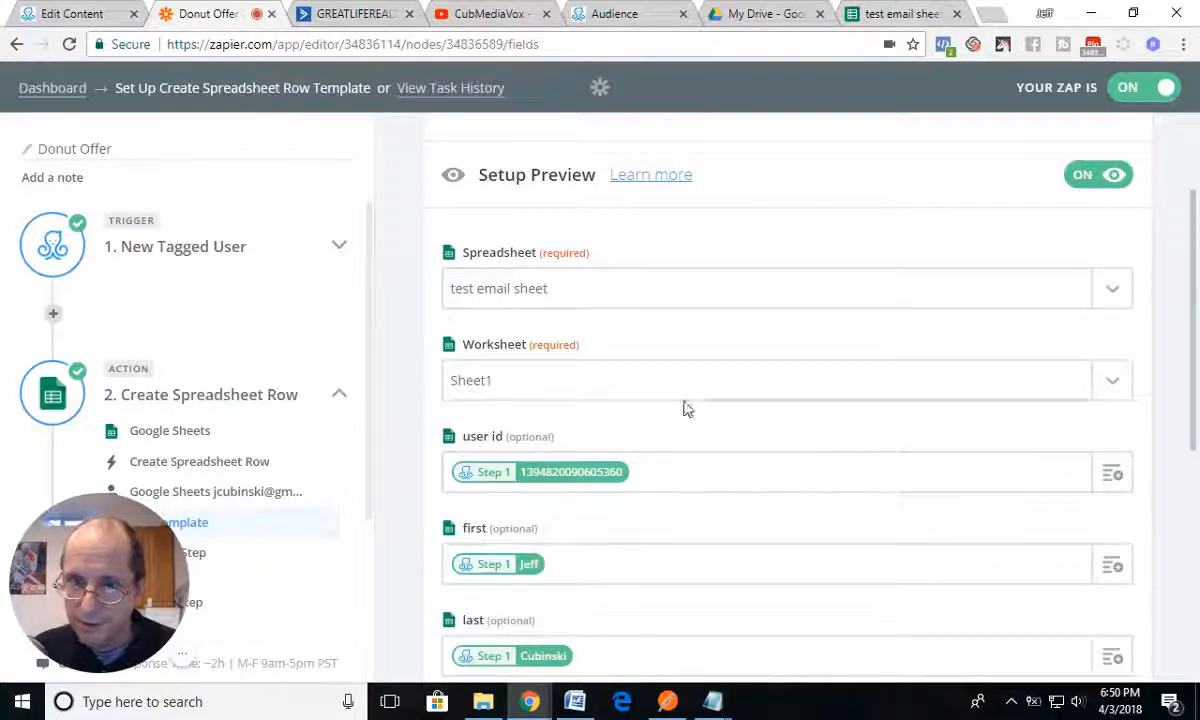
pyautogui.click(1108, 300)
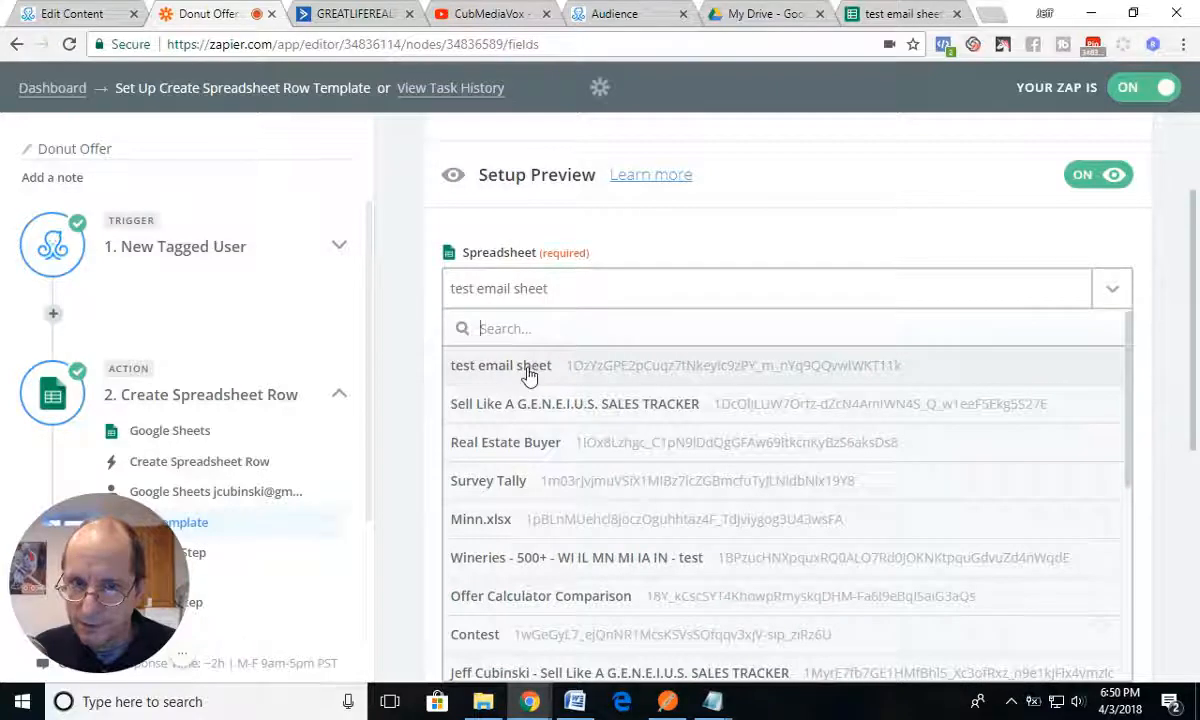
pyautogui.click(533, 368)
pyautogui.click(1115, 384)
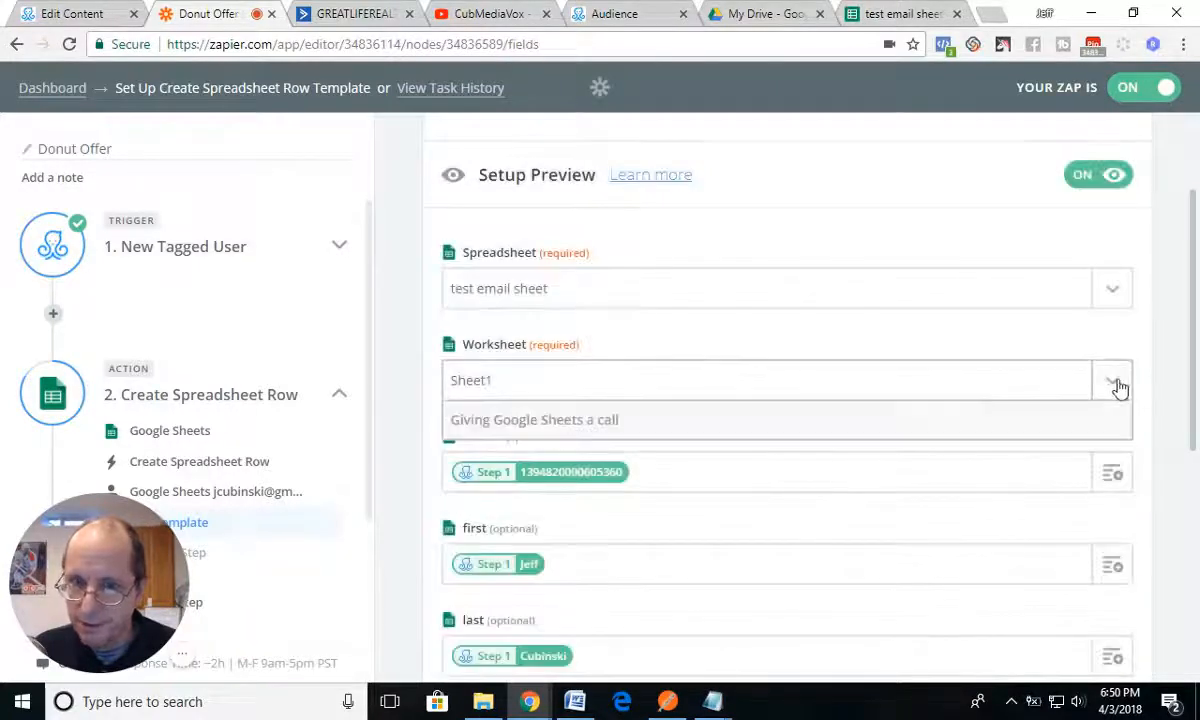
pyautogui.click(469, 461)
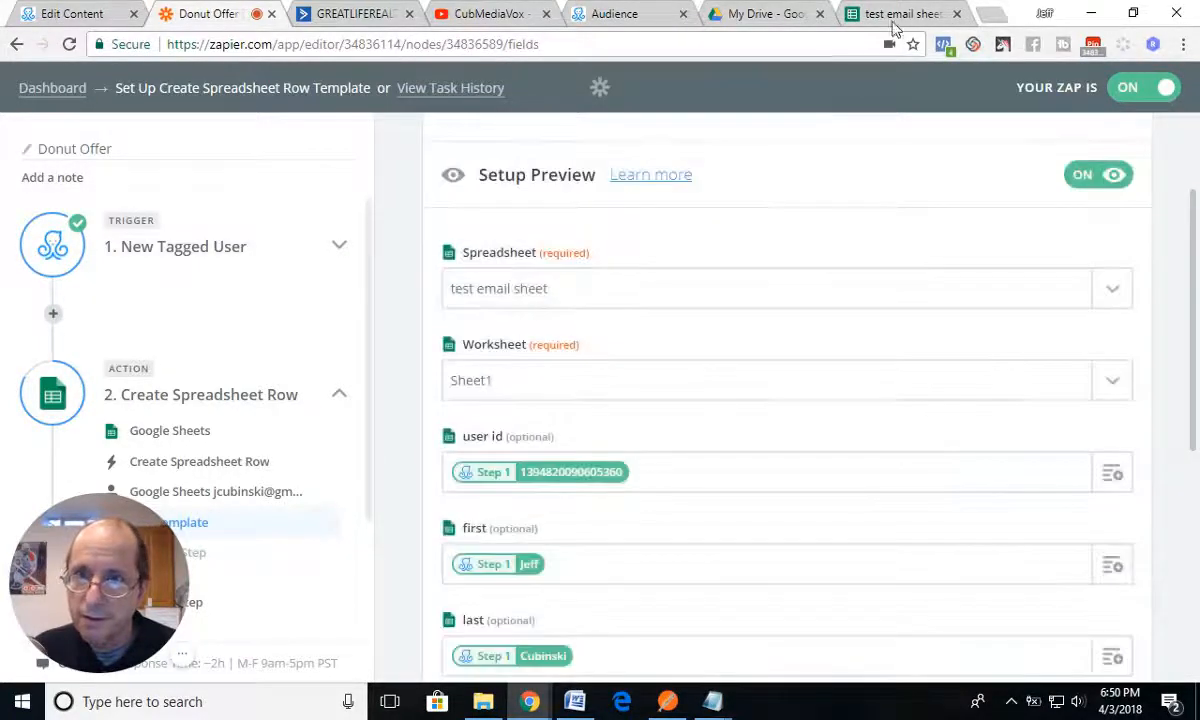
# Step: Compare the column headers in "test email sheet" with the row template's mapped fields, from user id through Redeem tag and Amount Spent
pyautogui.click(850, 16)
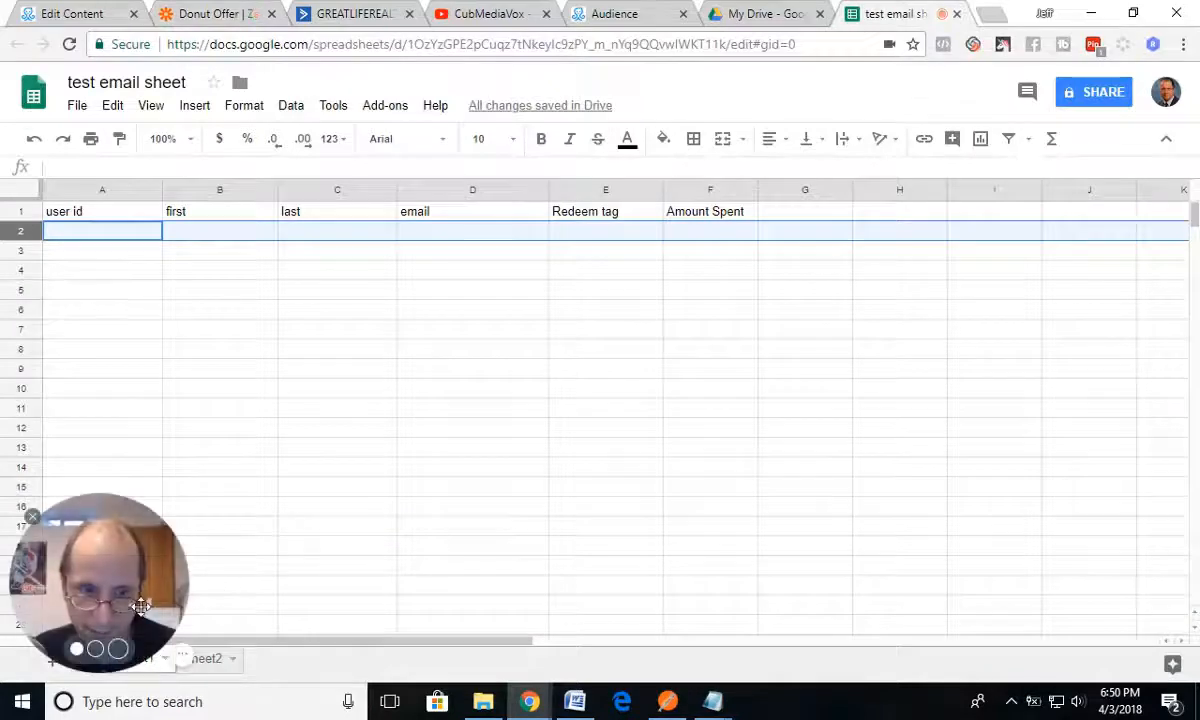
pyautogui.moveTo(141, 606); pyautogui.dragTo(160, 572)
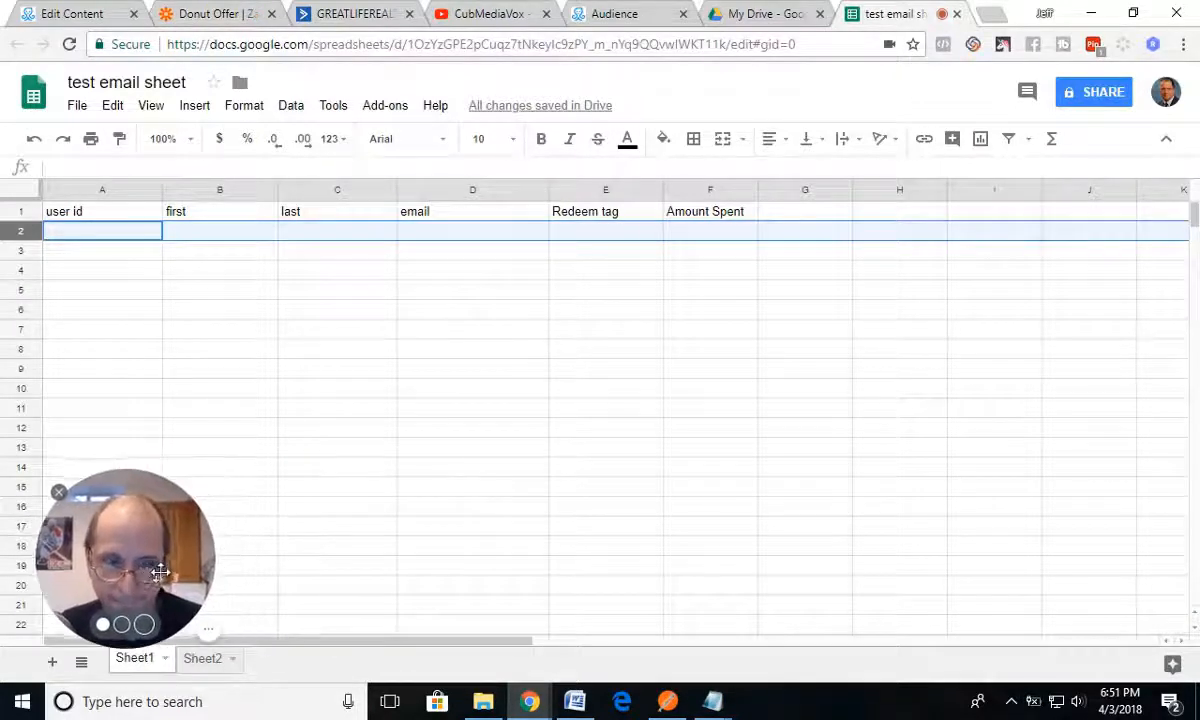
pyautogui.click(765, 14)
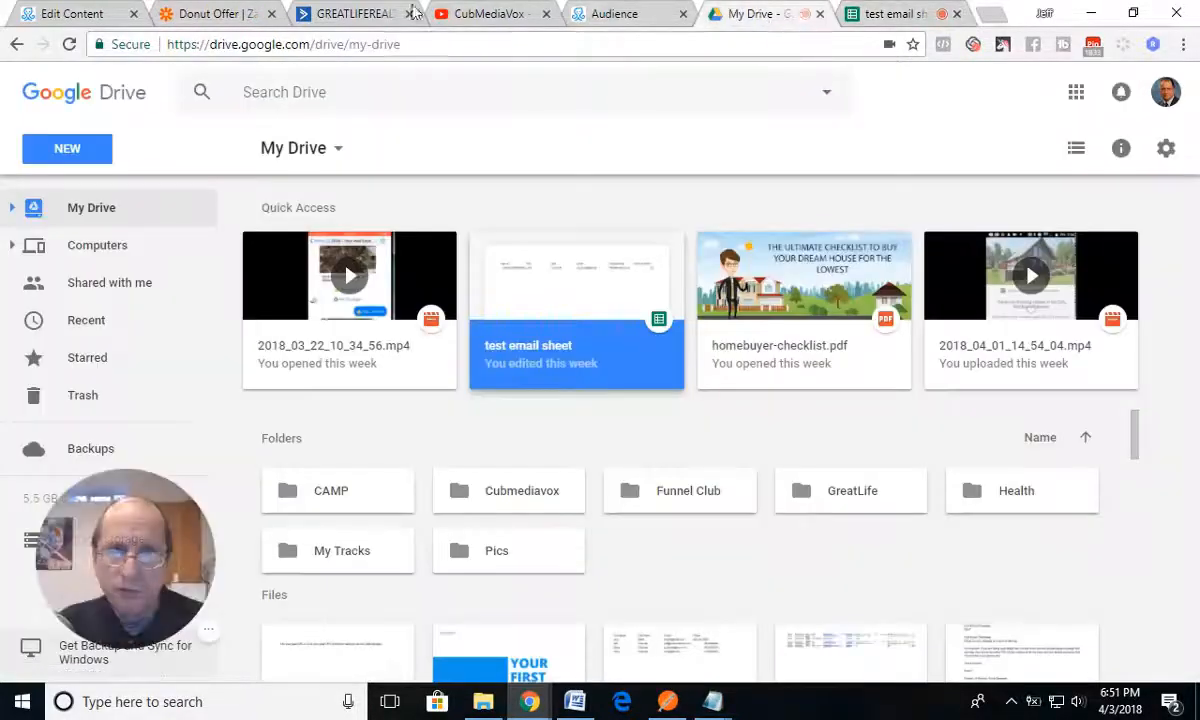
pyautogui.click(180, 16)
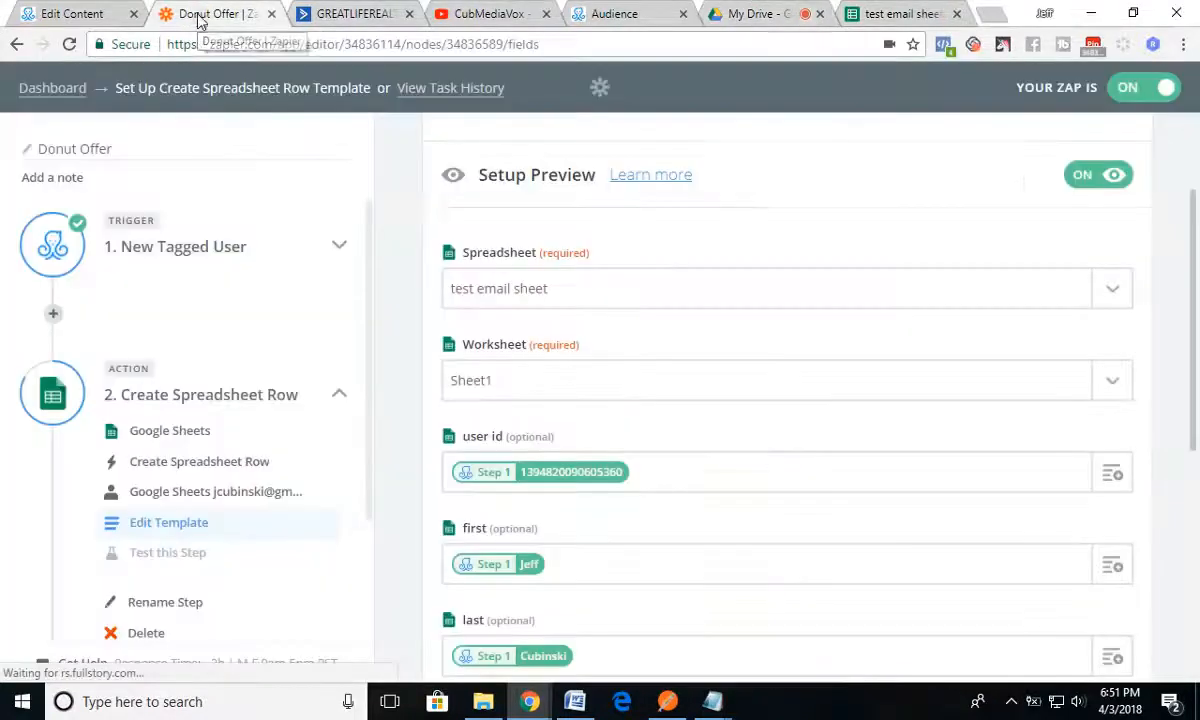
pyautogui.scroll(-2, 747, 471)
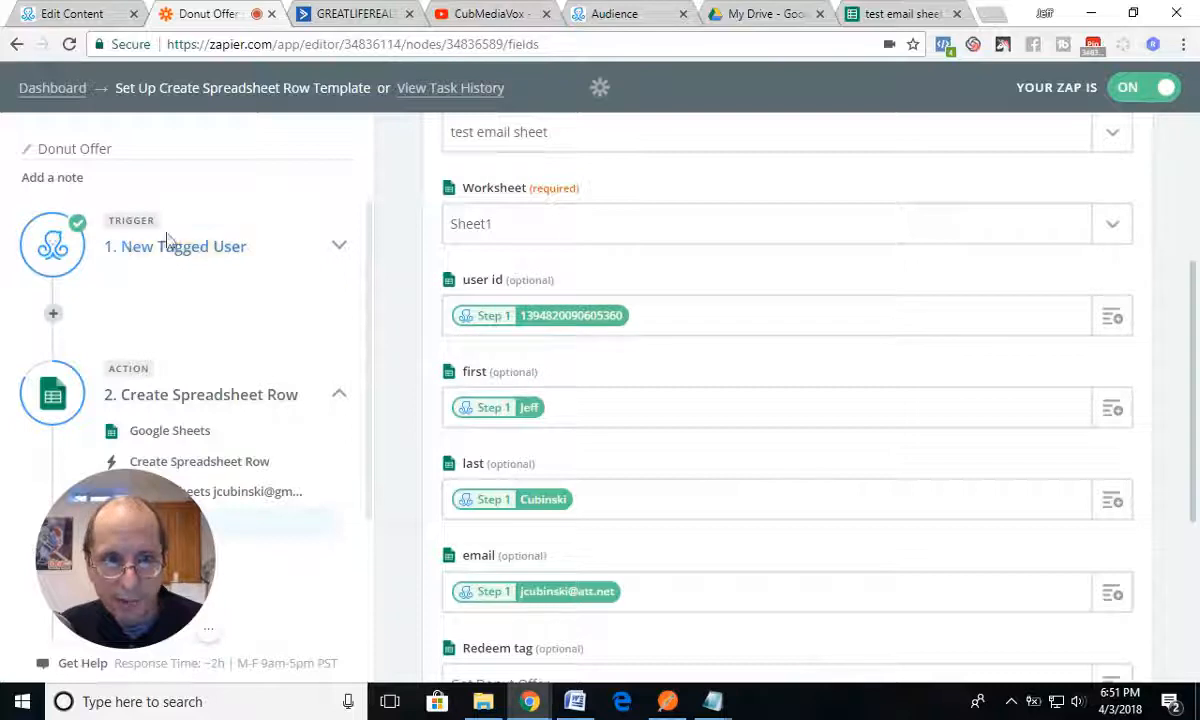
pyautogui.scroll(-2, 573, 429)
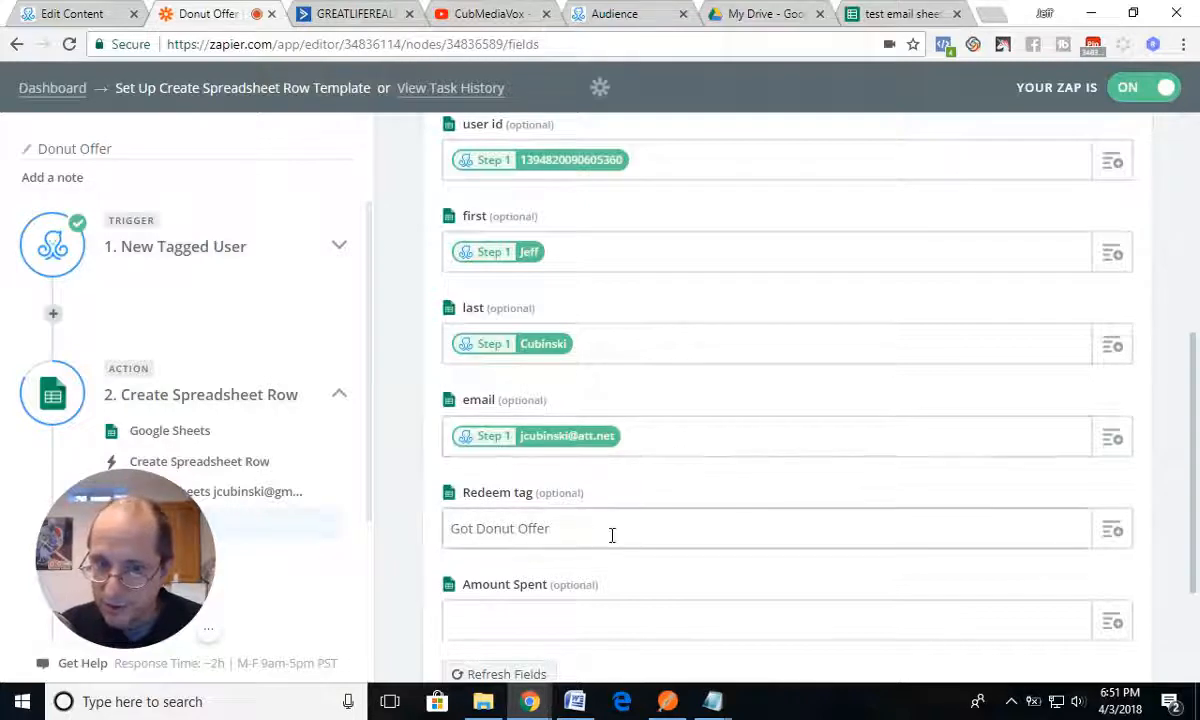
pyautogui.scroll(-1, 613, 538)
pyautogui.scroll(-1, 615, 541)
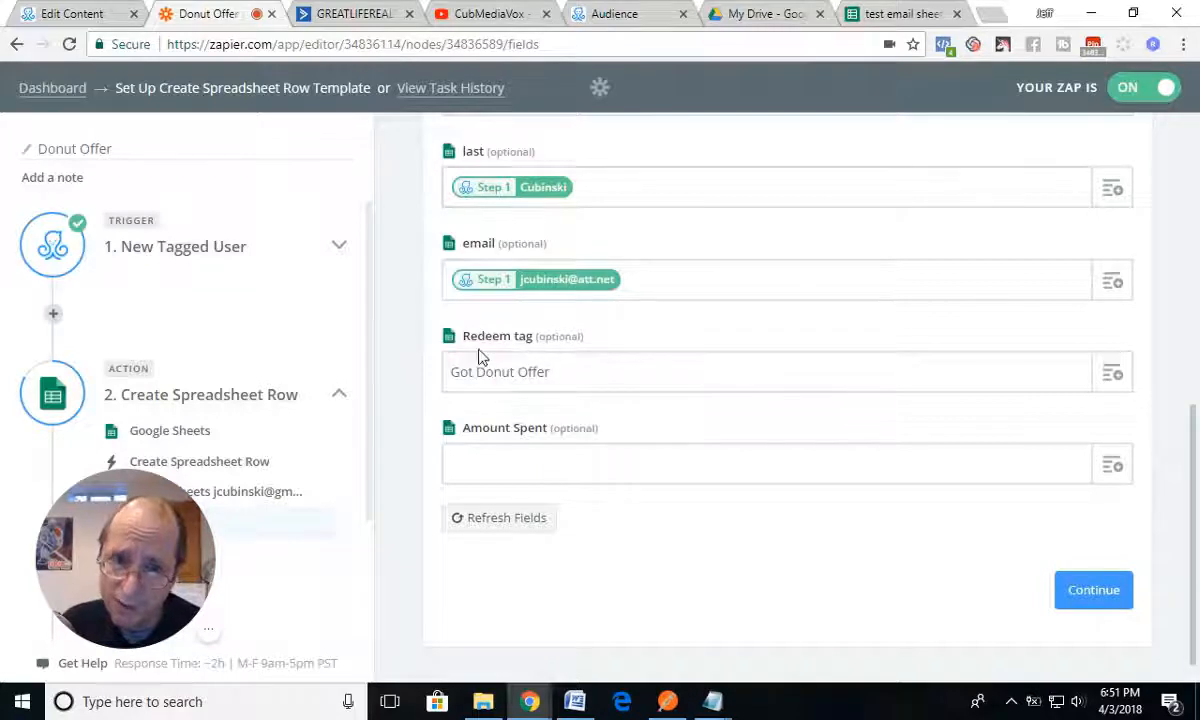
pyautogui.click(885, 14)
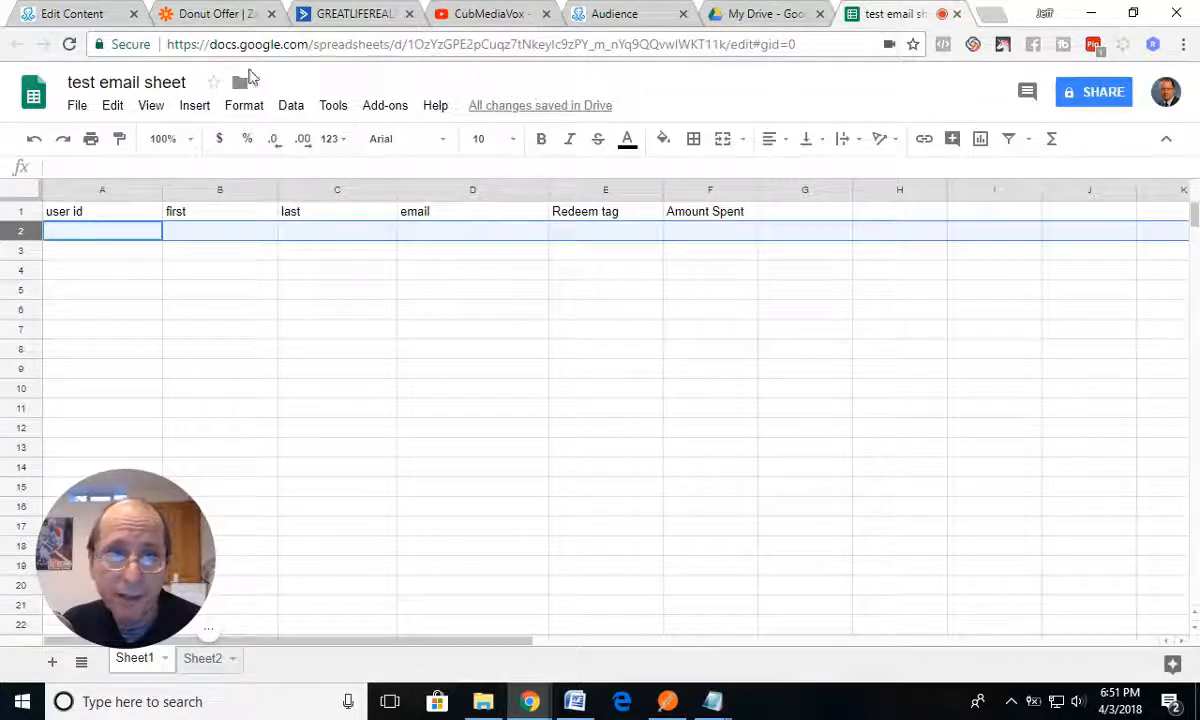
pyautogui.click(203, 20)
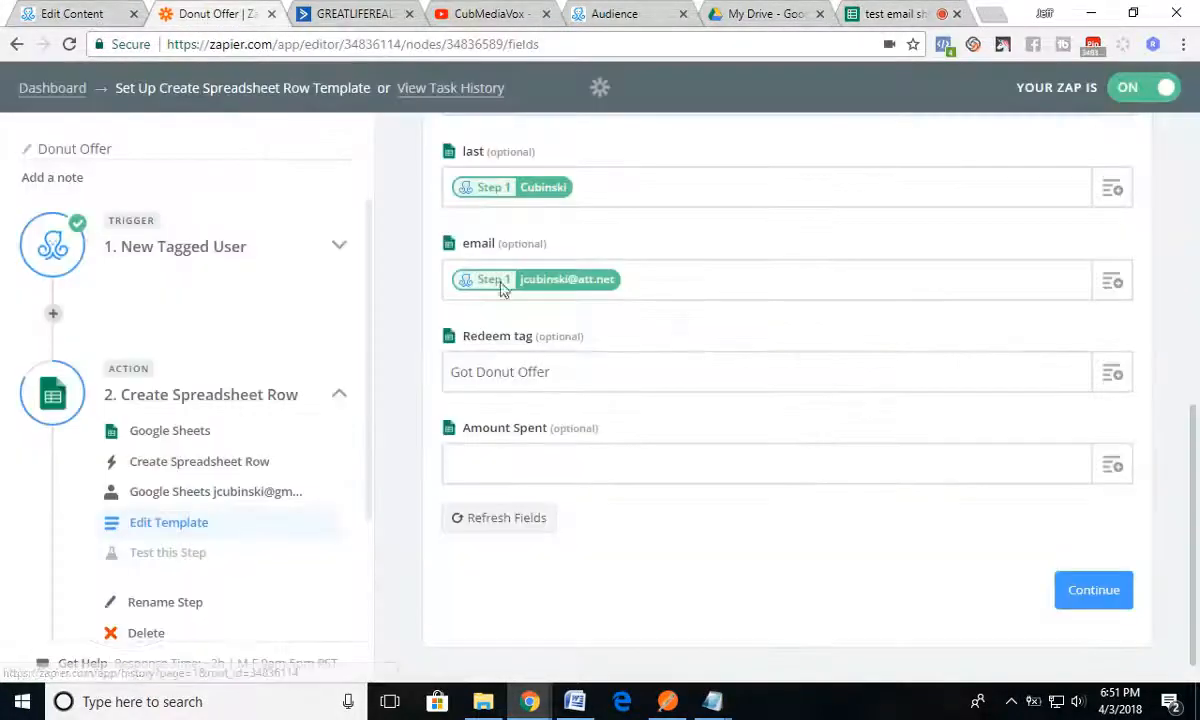
# Step: Continue to the action's test, re-test the step by sending a test row to Google Sheets, and finish the zap
pyautogui.click(1089, 596)
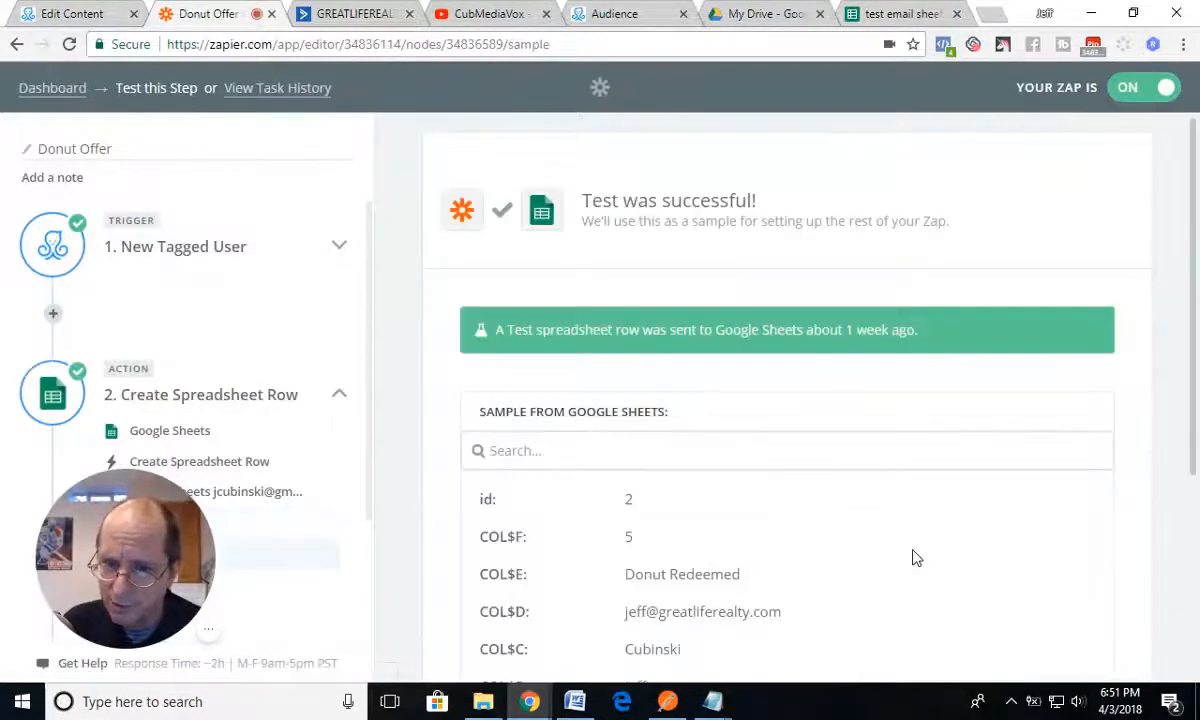
pyautogui.scroll(-3, 912, 558)
pyautogui.click(499, 537)
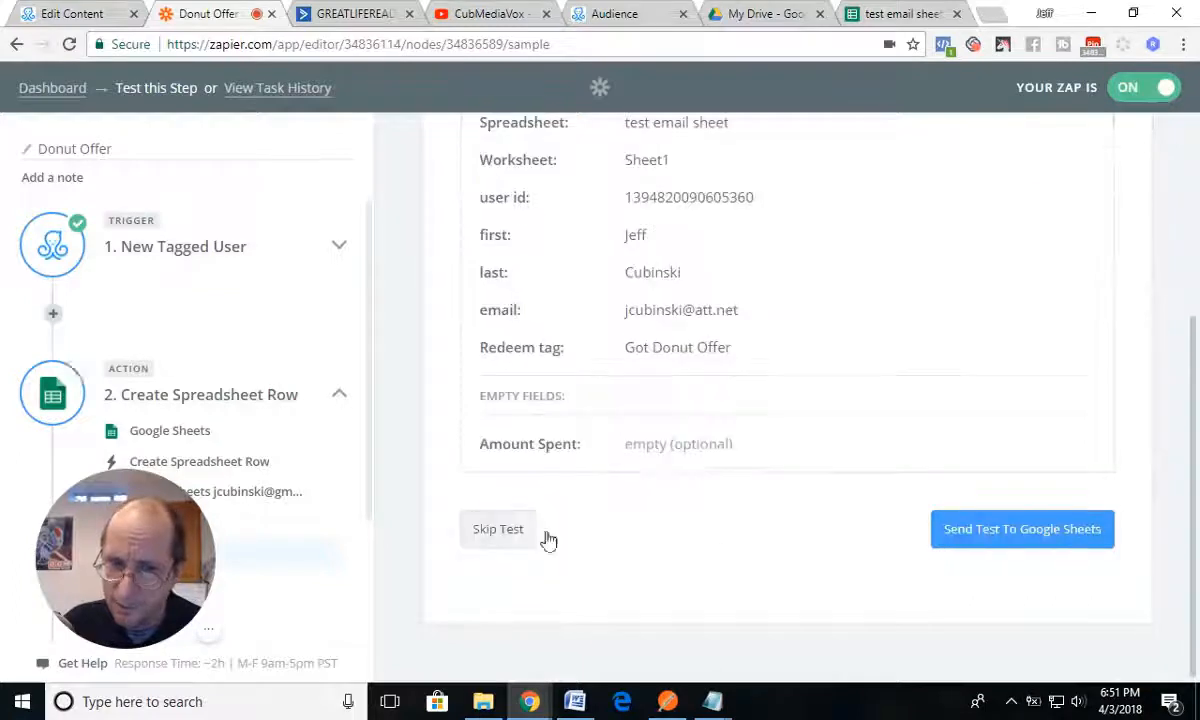
pyautogui.click(1030, 541)
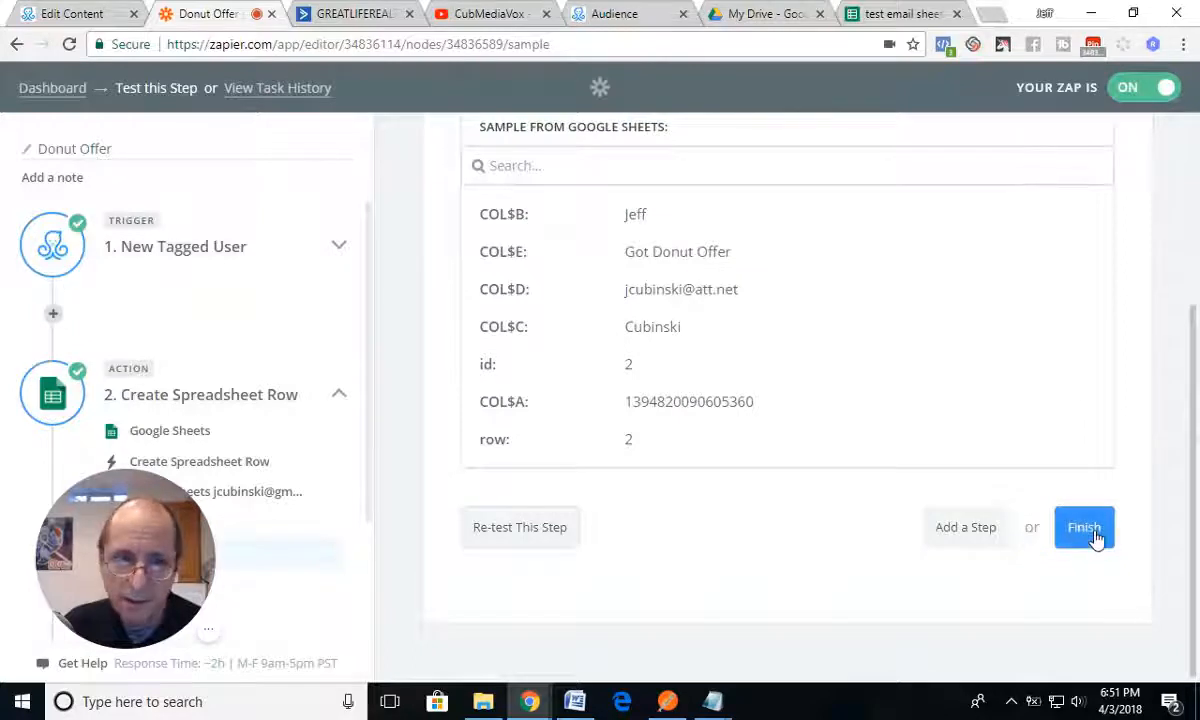
pyautogui.click(1084, 528)
# Step: Check "test email sheet" for the test row, and view the finished zap in the Donut Offer folder on the Zapier dashboard
pyautogui.click(895, 15)
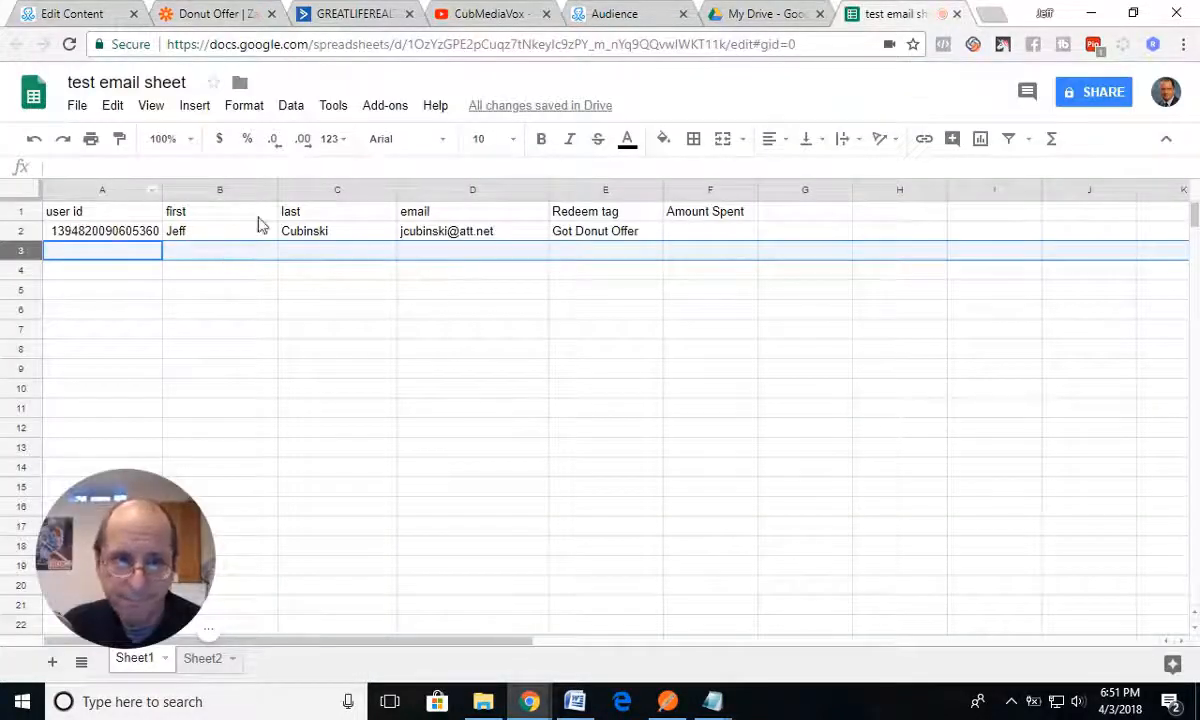
pyautogui.click(203, 14)
pyautogui.scroll(-2, 265, 525)
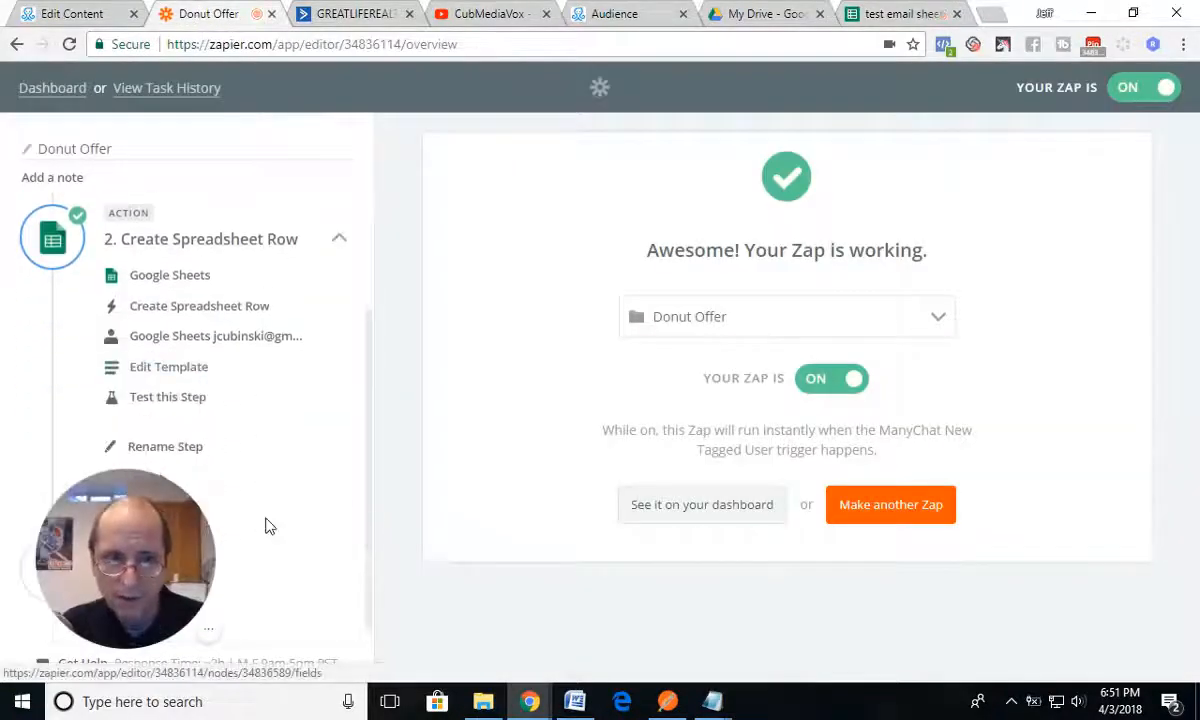
pyautogui.scroll(2, 265, 525)
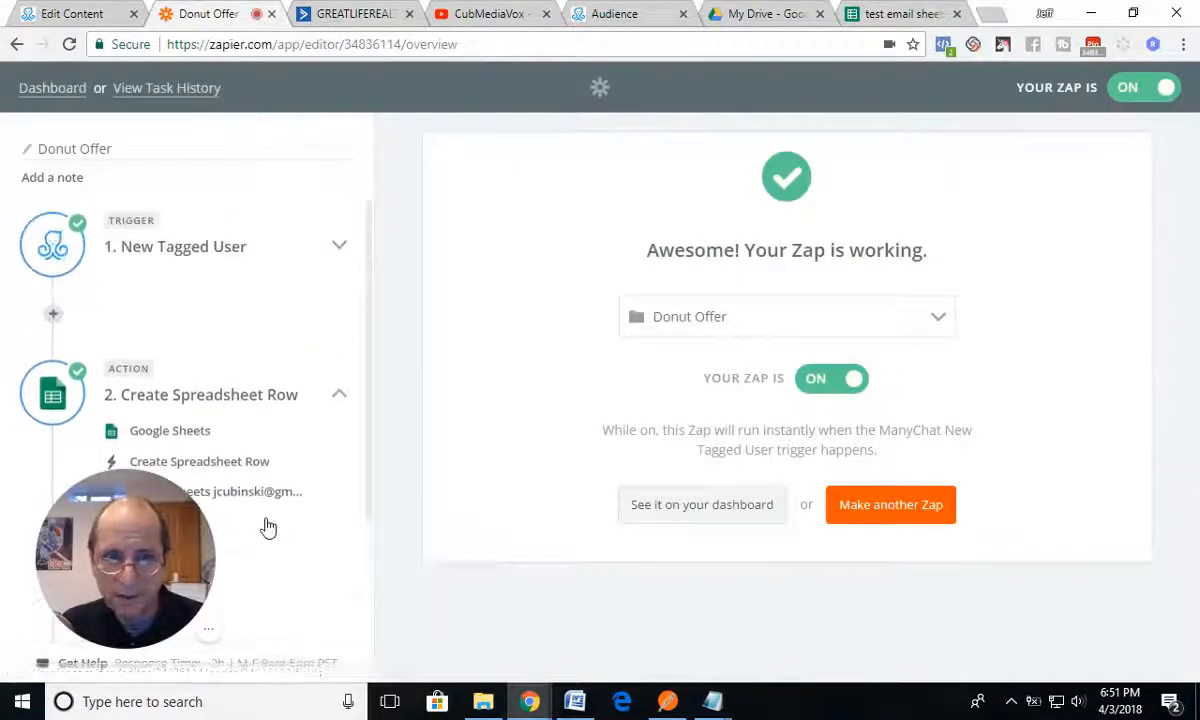
pyautogui.click(652, 520)
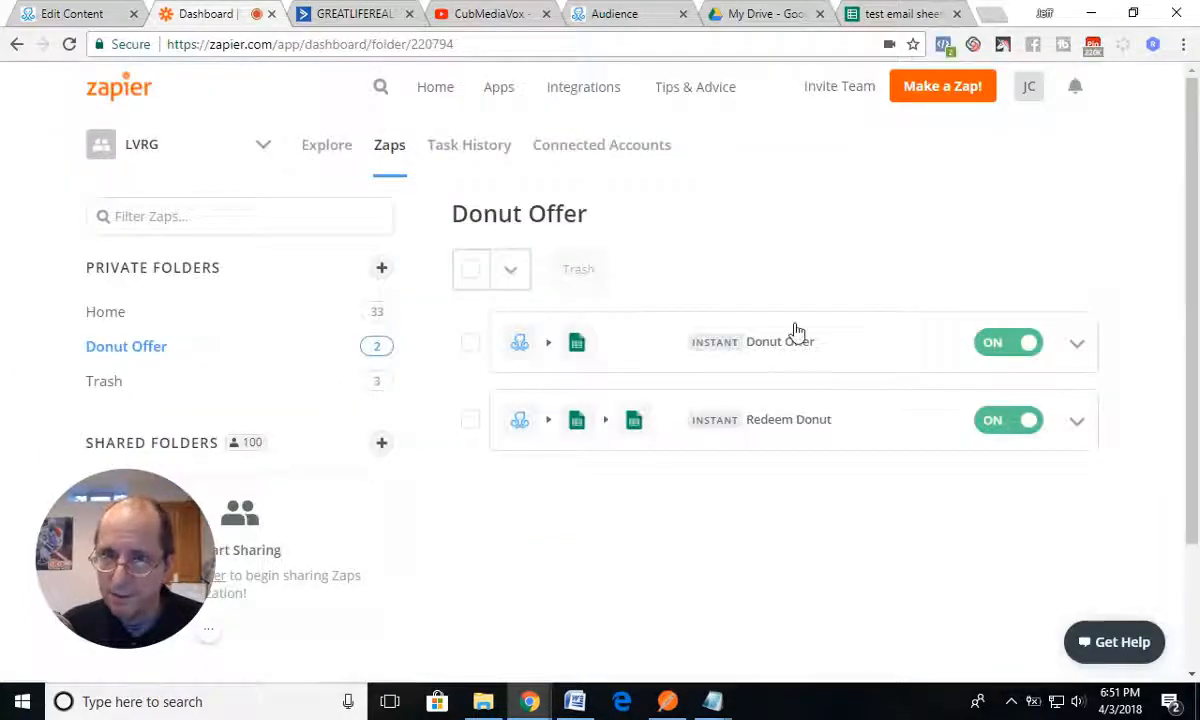
# Step: Switch to the ManyChat Coupon Redemption flow and examine the coupon message, the redeem confirmation and the dollar amount question in Send Message #2
pyautogui.click(95, 16)
pyautogui.click(522, 410)
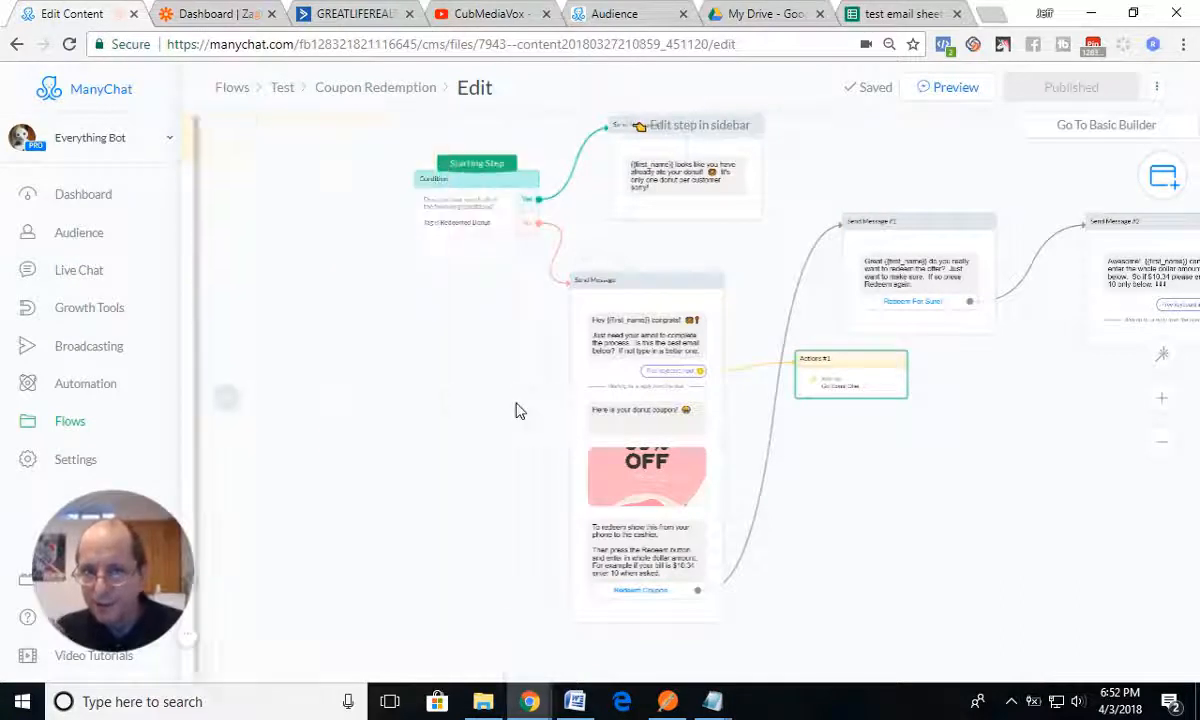
pyautogui.moveTo(508, 444); pyautogui.dragTo(374, 439)
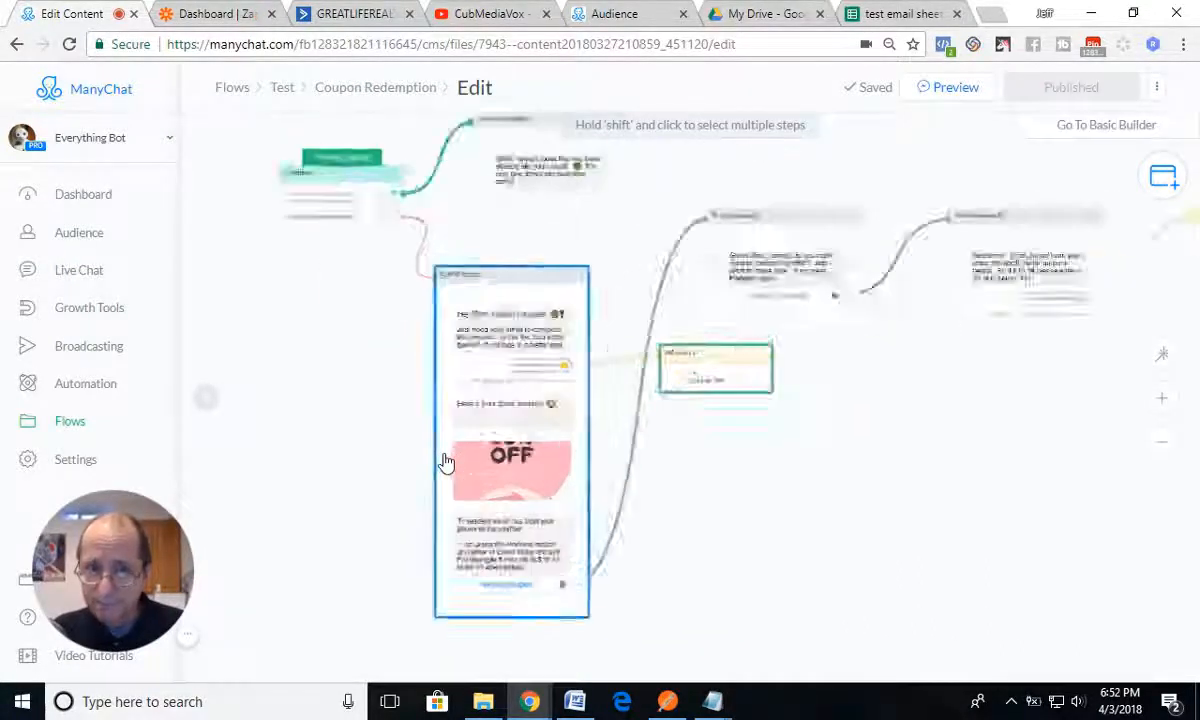
pyautogui.scroll(3, 446, 461)
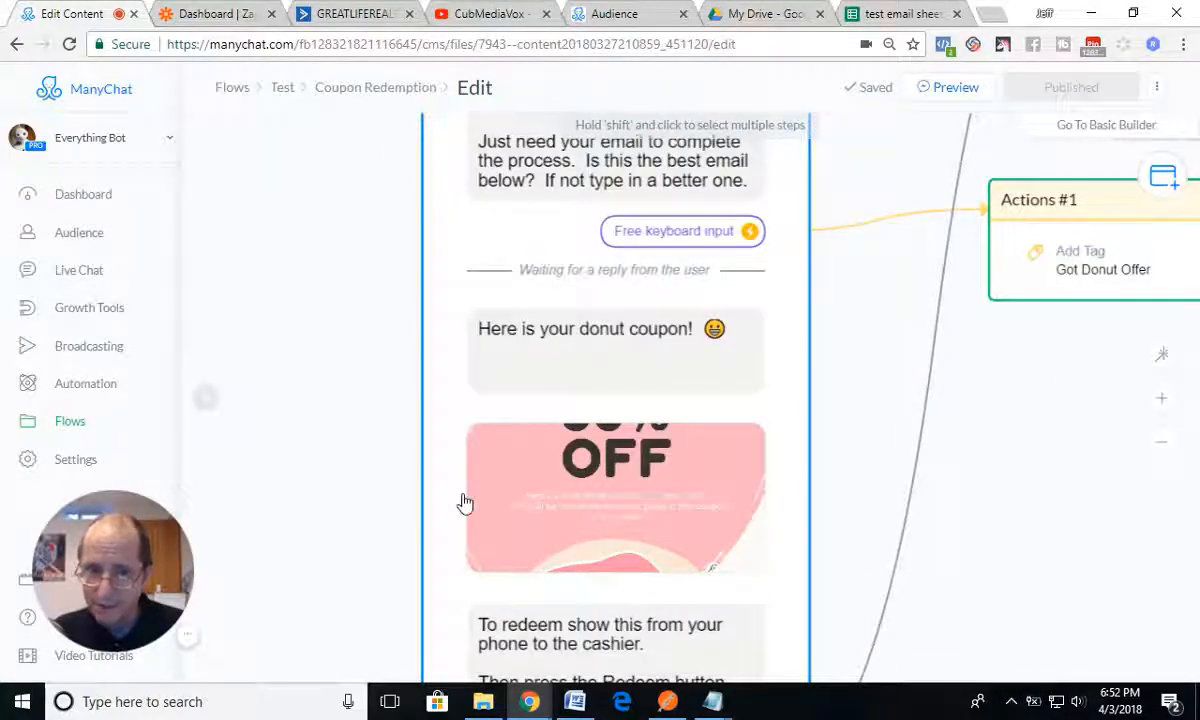
pyautogui.moveTo(464, 502); pyautogui.dragTo(440, 298)
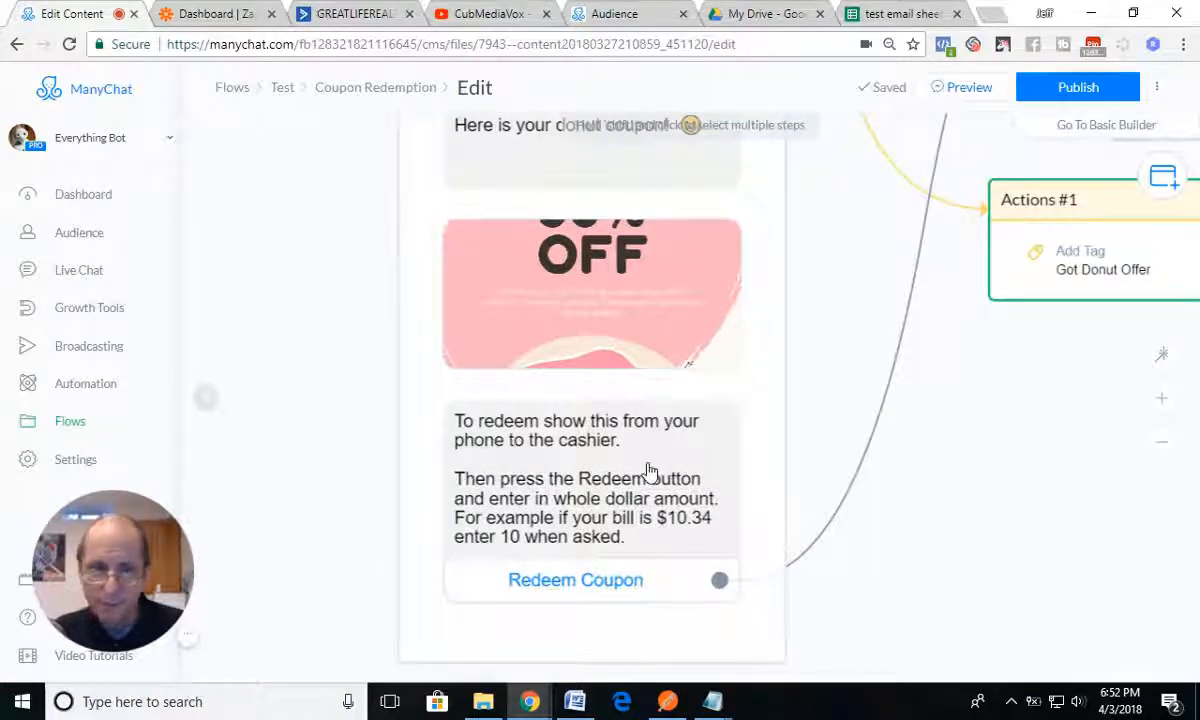
pyautogui.moveTo(865, 345); pyautogui.dragTo(670, 541)
pyautogui.moveTo(855, 266); pyautogui.dragTo(672, 351)
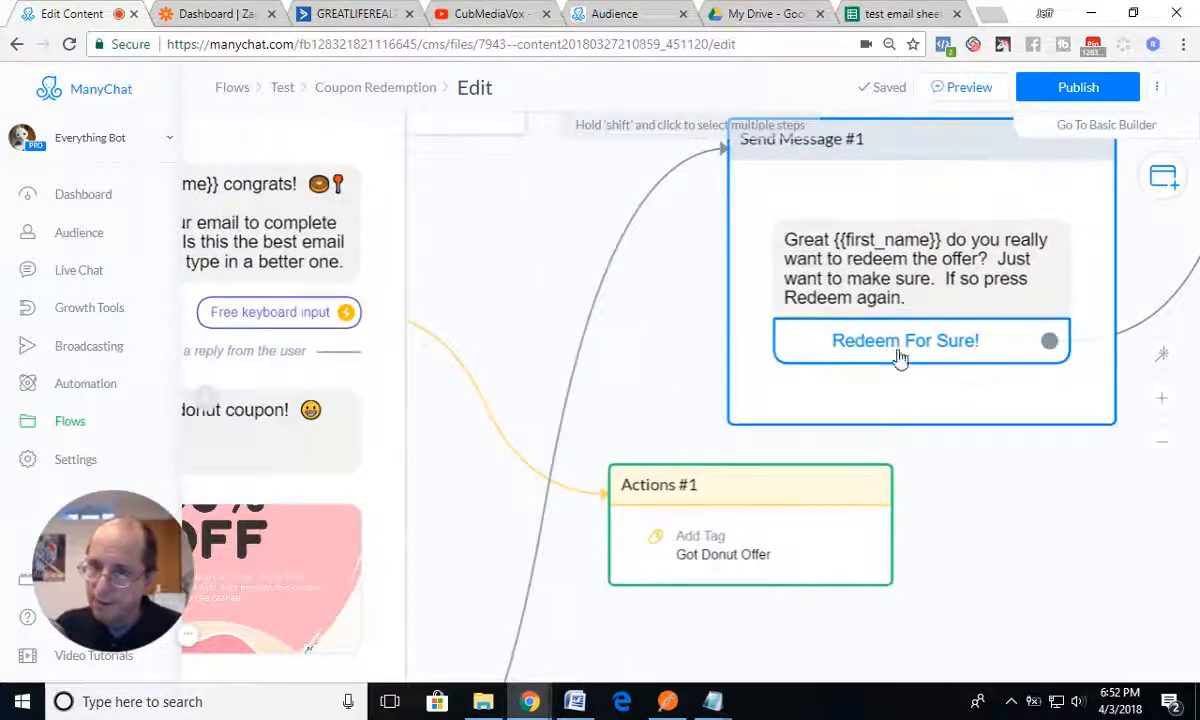
pyautogui.moveTo(678, 364); pyautogui.dragTo(397, 329)
pyautogui.moveTo(945, 380); pyautogui.dragTo(790, 482)
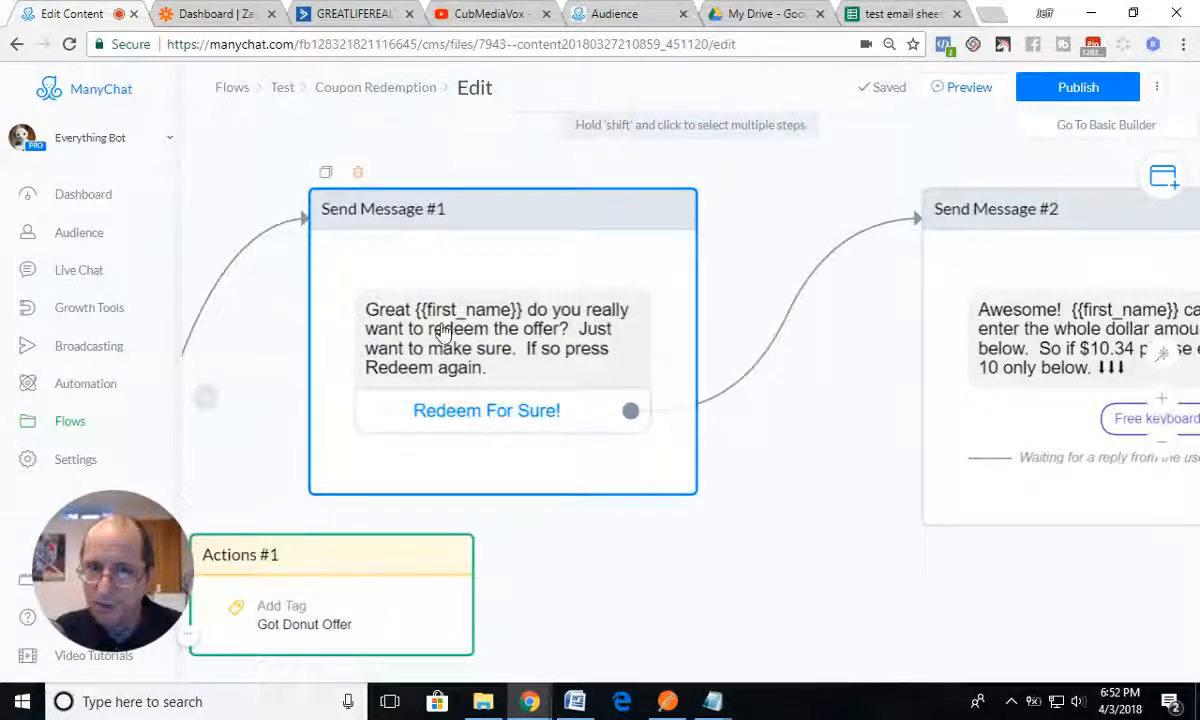
pyautogui.moveTo(790, 396); pyautogui.dragTo(442, 343)
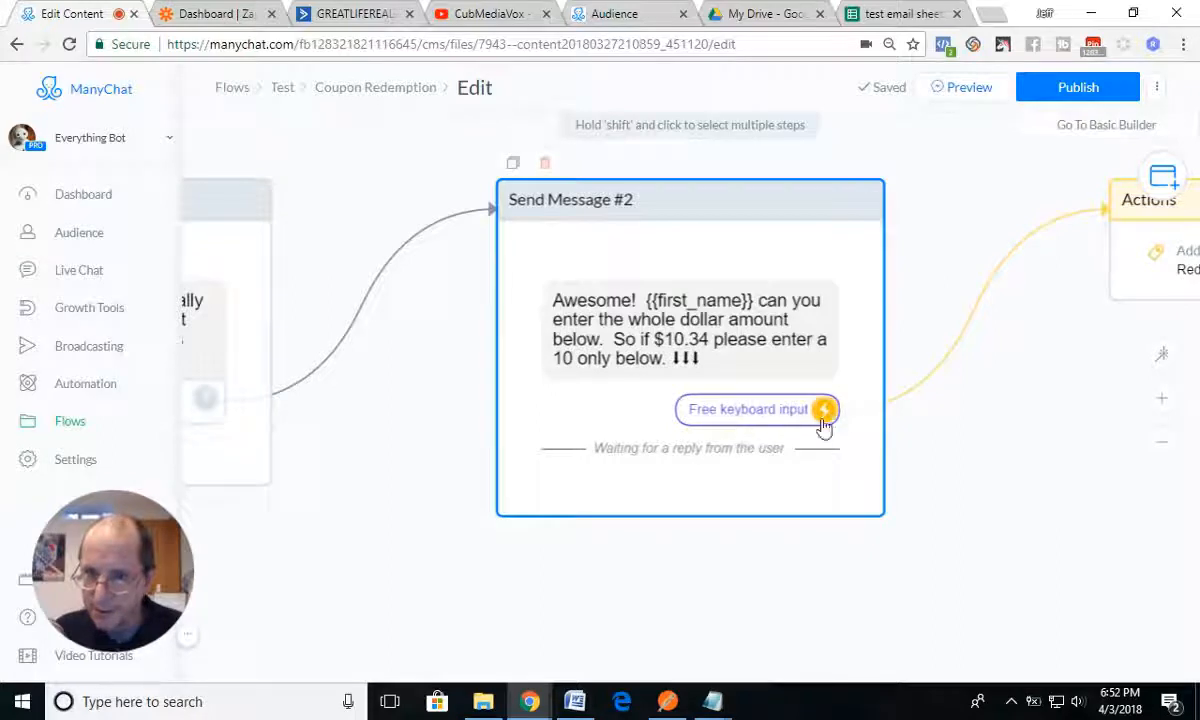
# Step: Inspect the Send Message #2 user input's reply type, custom field and Add Tag action, including the connected Actions block
pyautogui.click(734, 416)
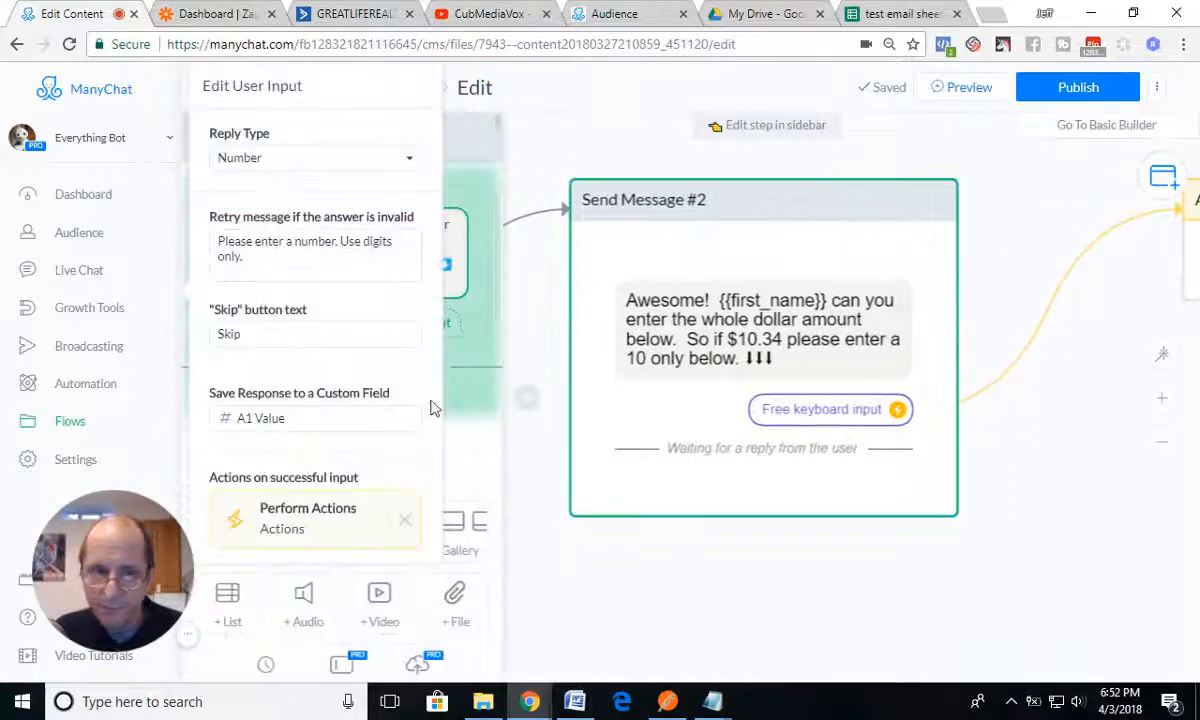
pyautogui.click(281, 523)
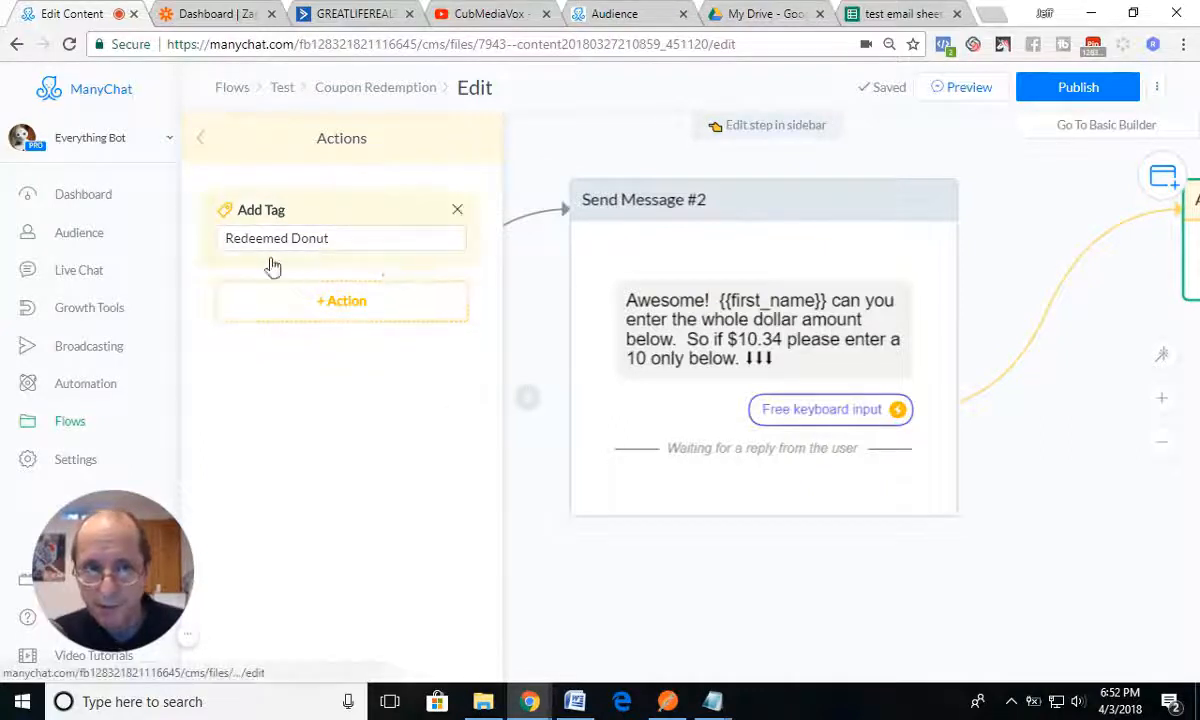
pyautogui.click(520, 404)
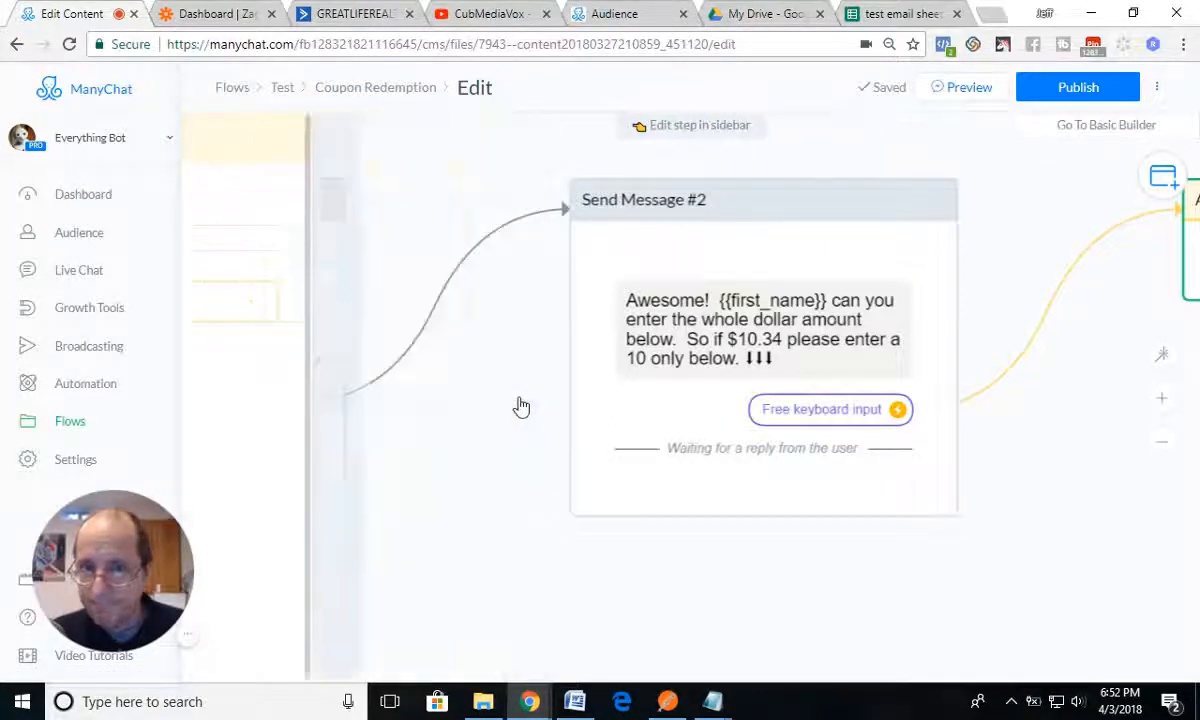
pyautogui.moveTo(998, 458); pyautogui.dragTo(888, 458)
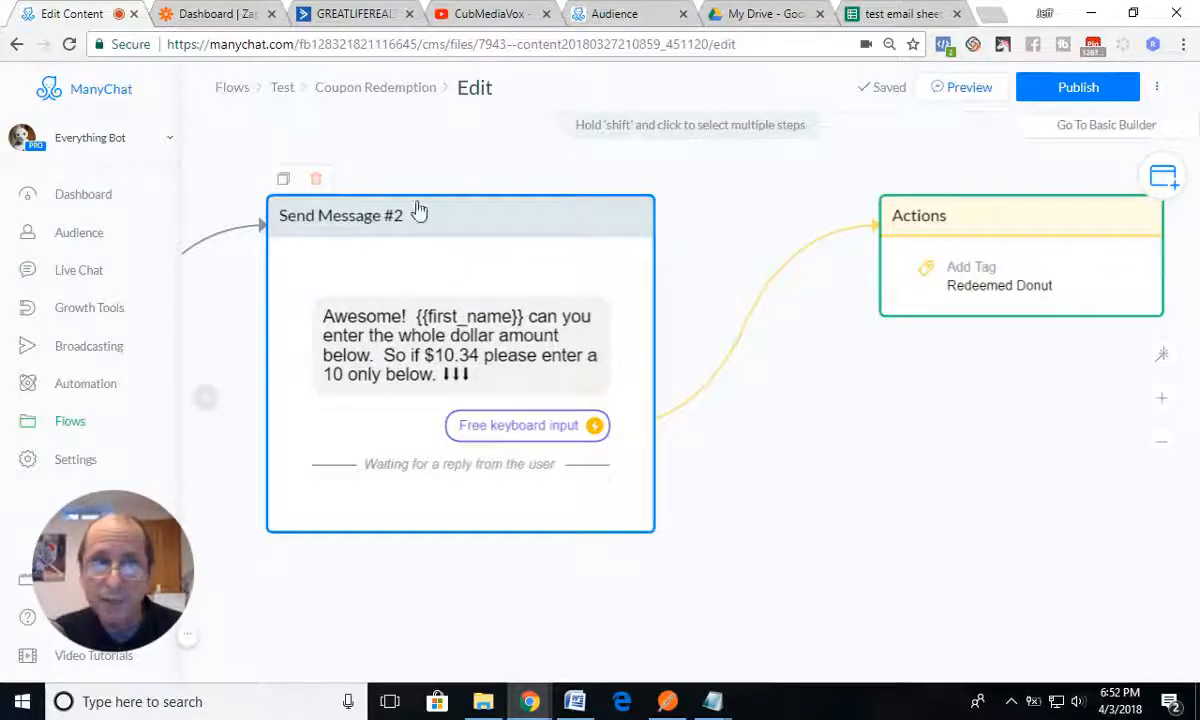
# Step: Switch to Zapier, open the Redeem Donut zap, and continue its trigger setup with ManyChat and New Tagged User
pyautogui.click(224, 15)
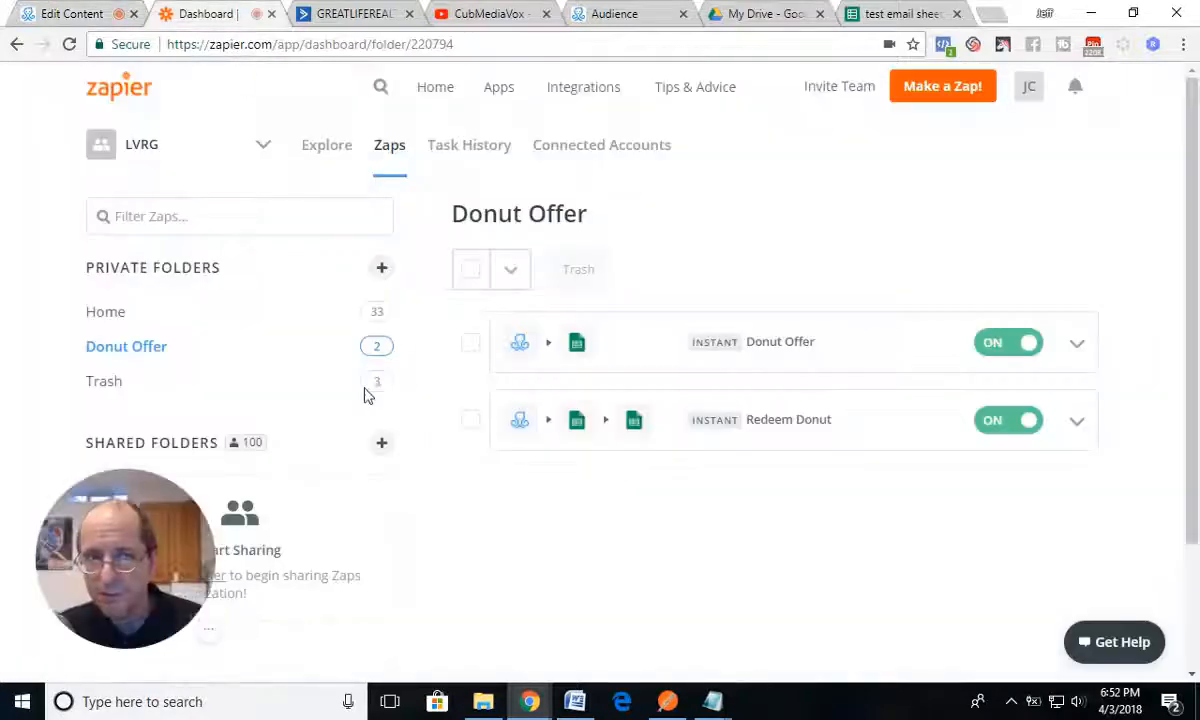
pyautogui.click(763, 421)
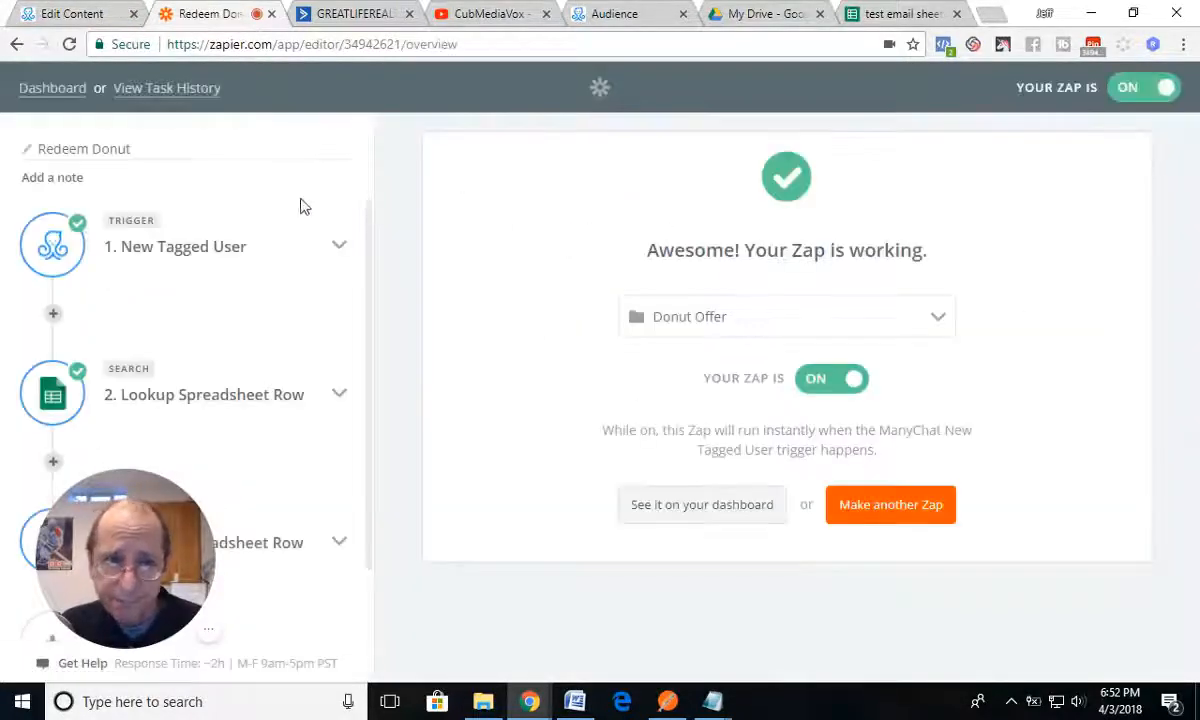
pyautogui.click(163, 250)
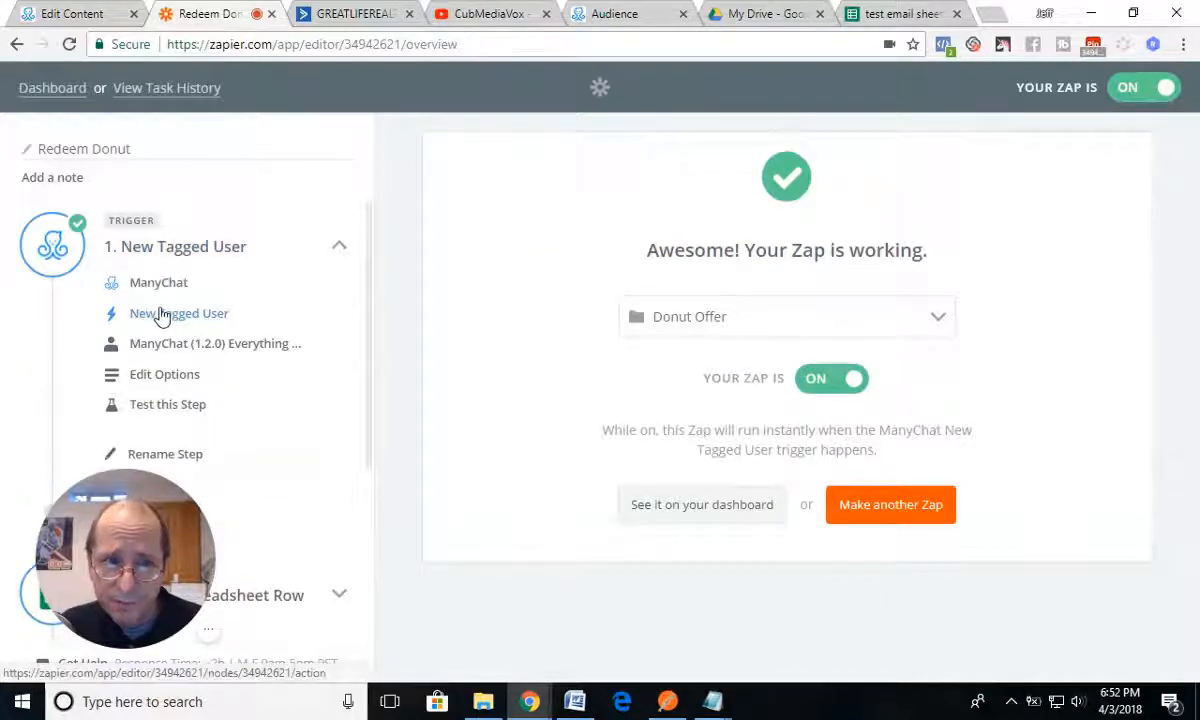
pyautogui.click(156, 283)
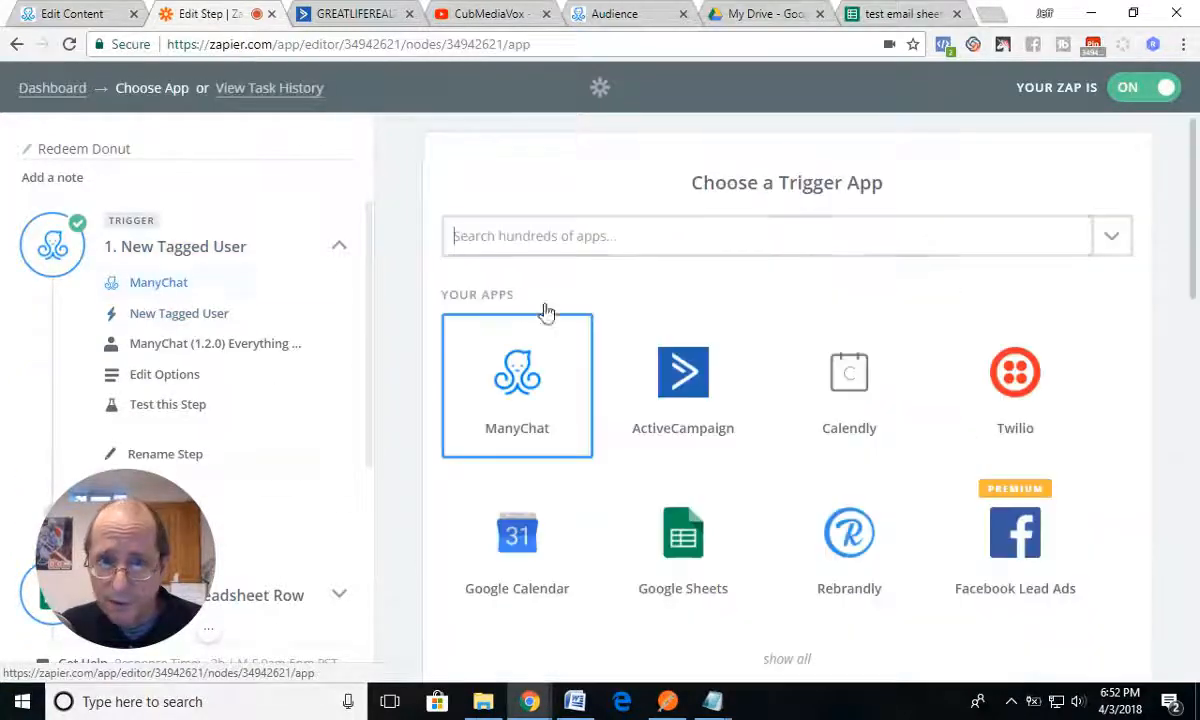
pyautogui.click(519, 376)
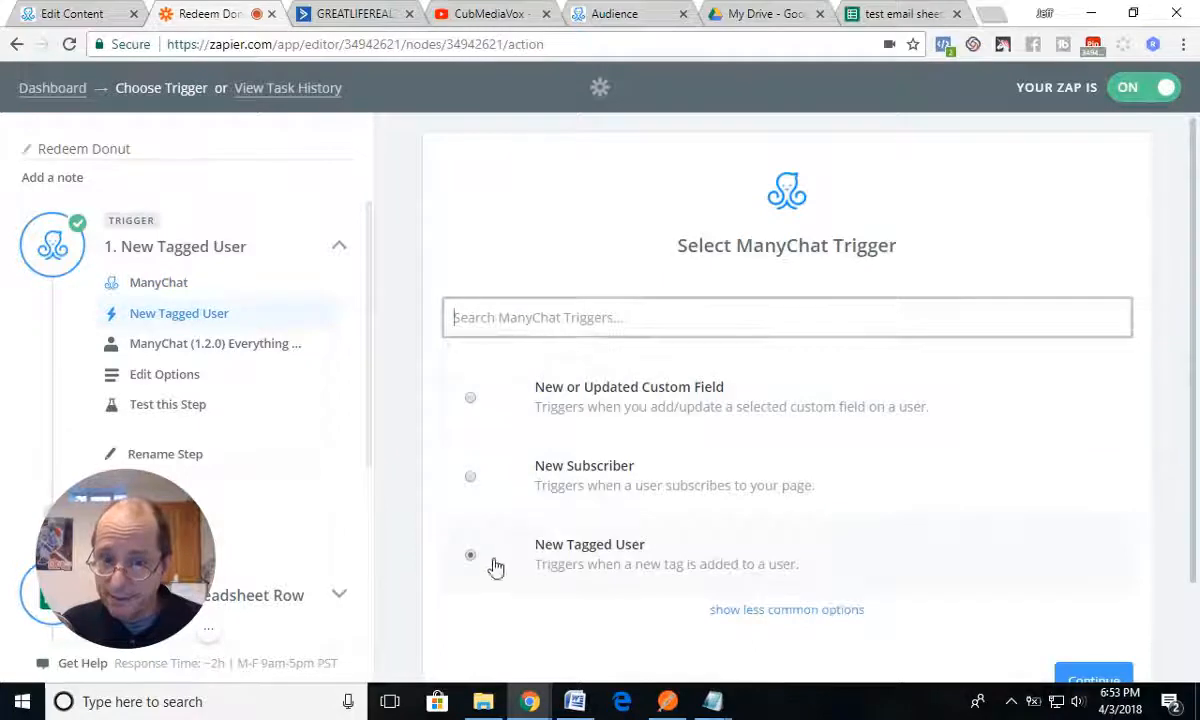
pyautogui.scroll(-2, 1028, 544)
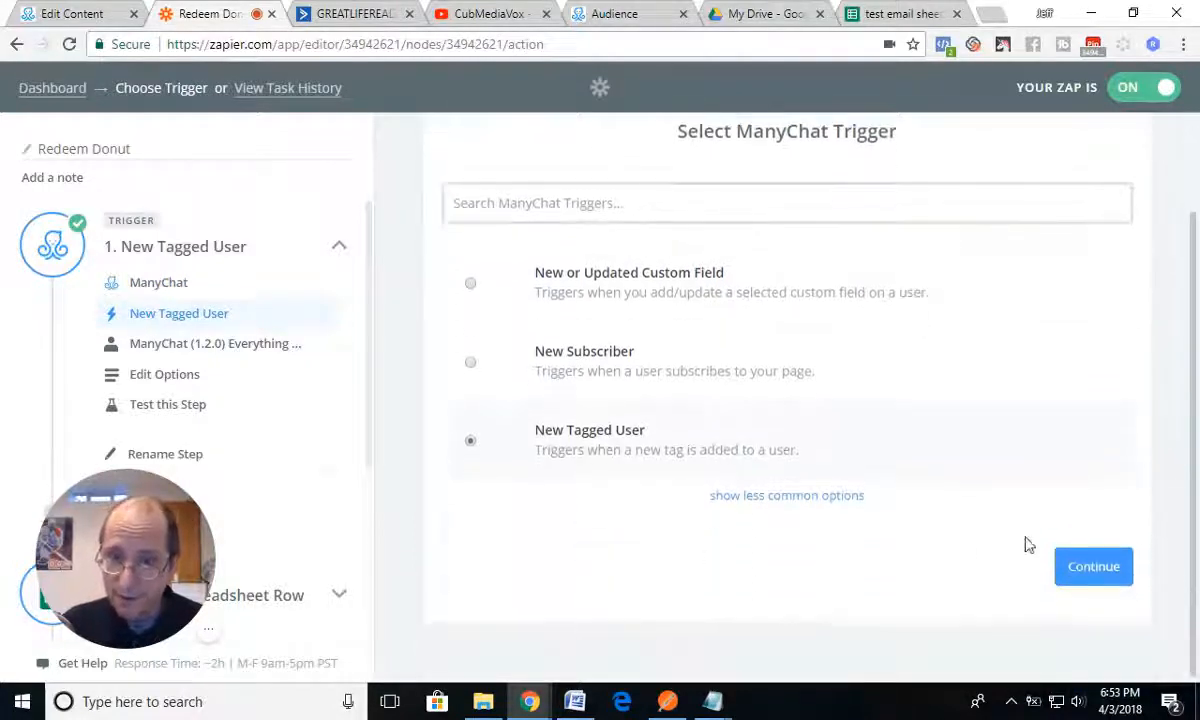
pyautogui.click(1095, 567)
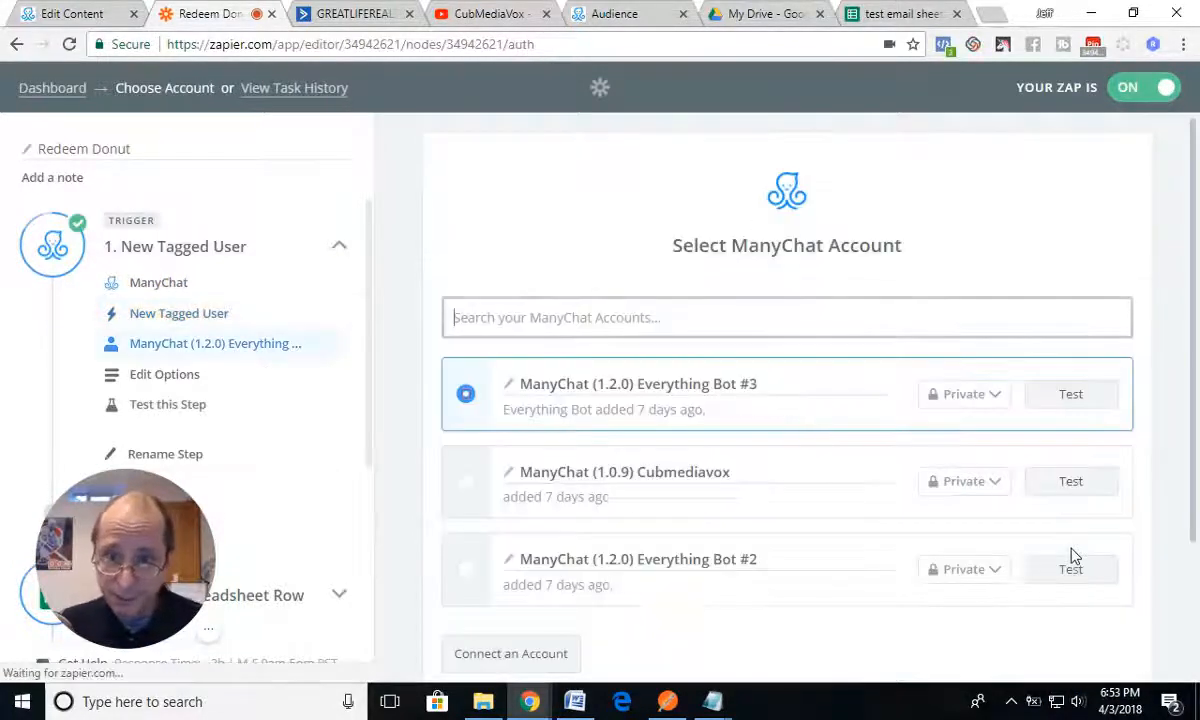
# Step: Test the Everything Bot #3 ManyChat account and set Redeemed Donut as the trigger's tag
pyautogui.click(1060, 400)
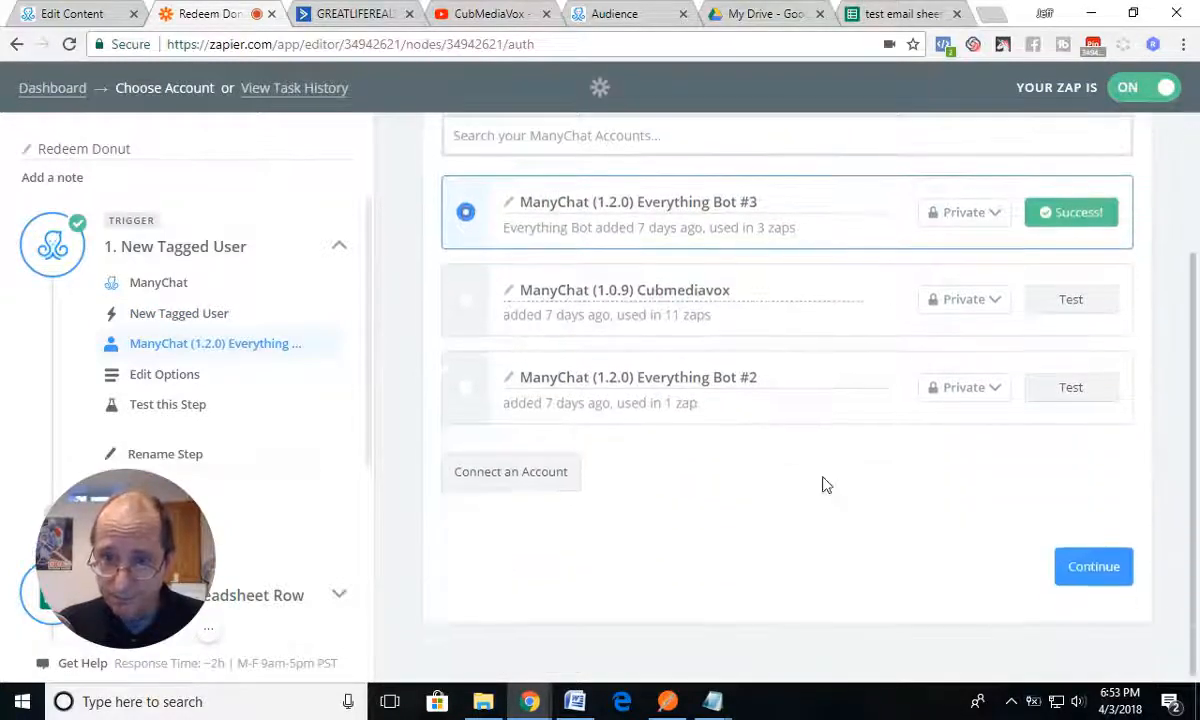
pyautogui.click(1097, 569)
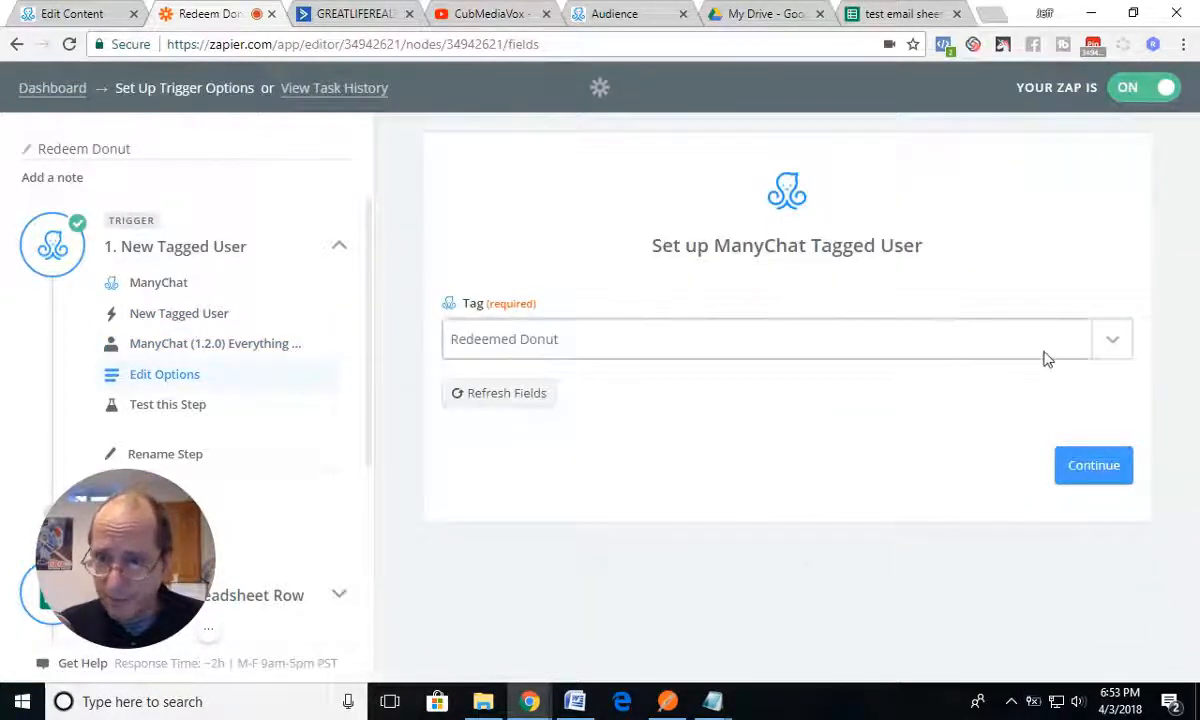
pyautogui.click(1111, 342)
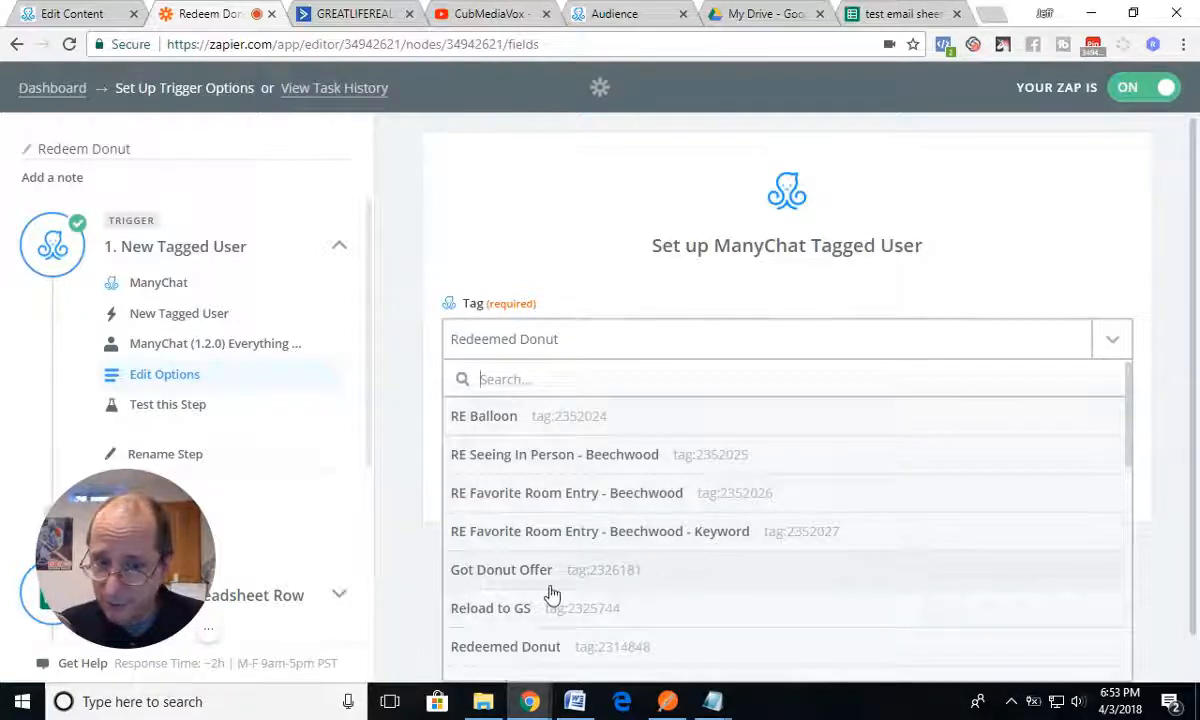
pyautogui.click(532, 648)
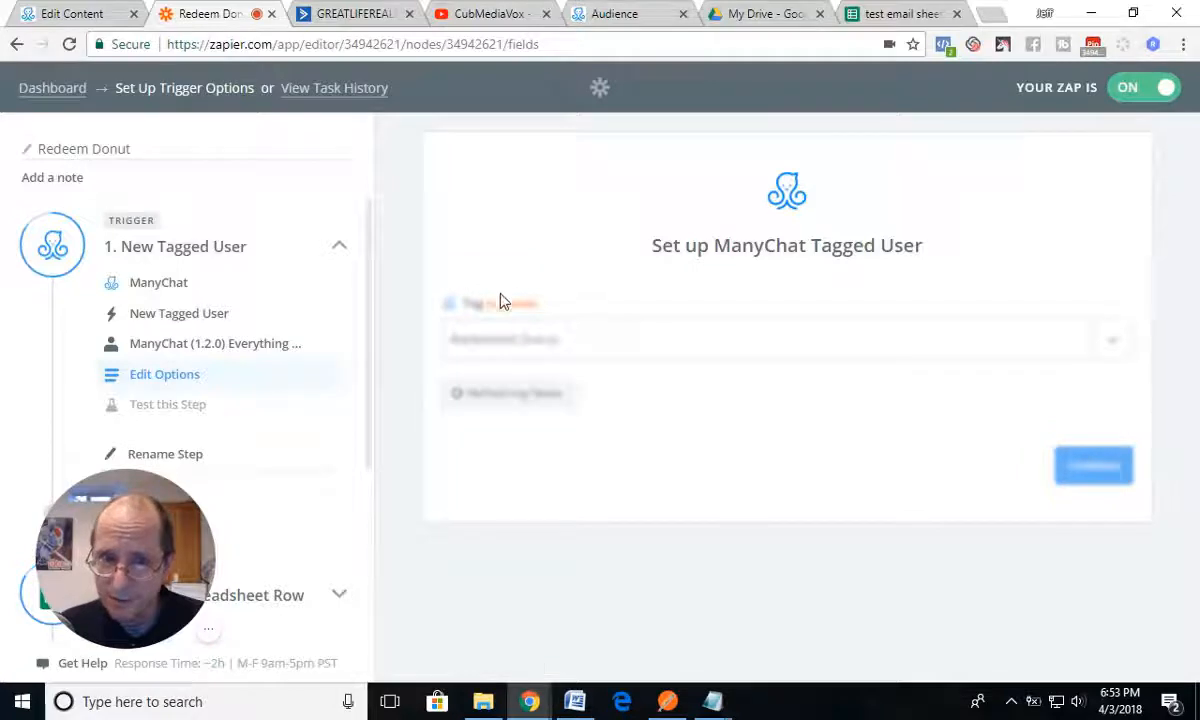
pyautogui.click(1083, 466)
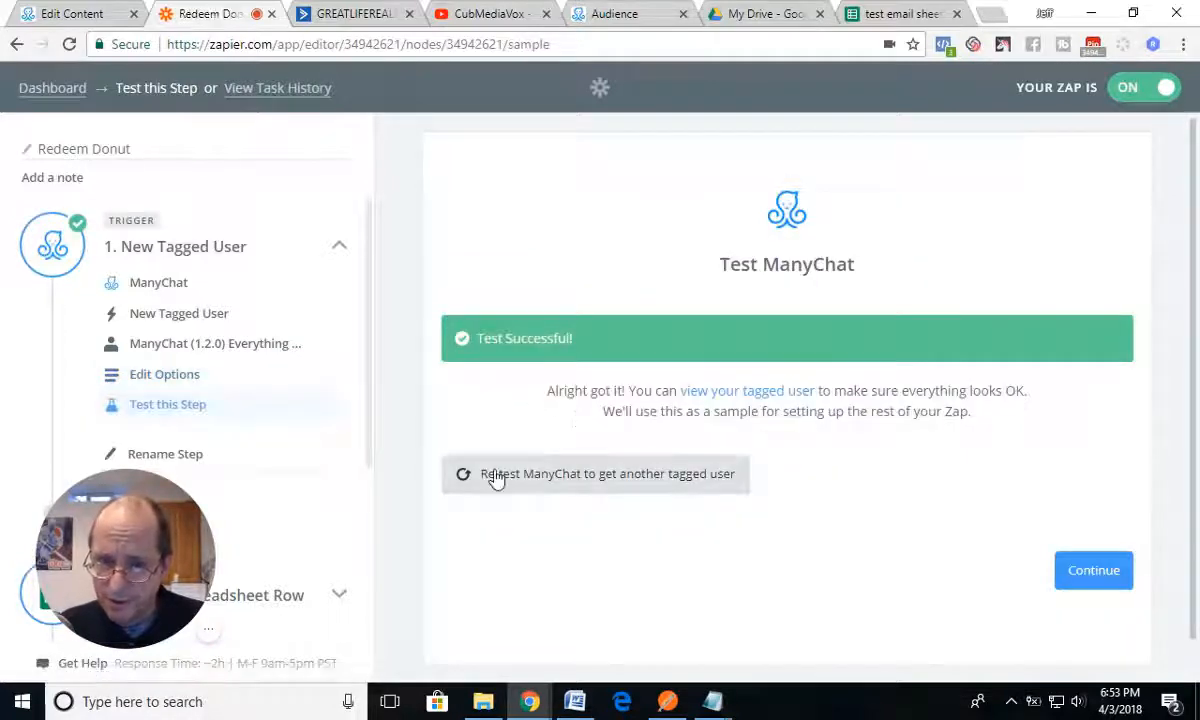
# Step: Fetch a tagged user to test the trigger, check the subscriber's tags in ManyChat's Audience, and return to the zap
pyautogui.click(510, 480)
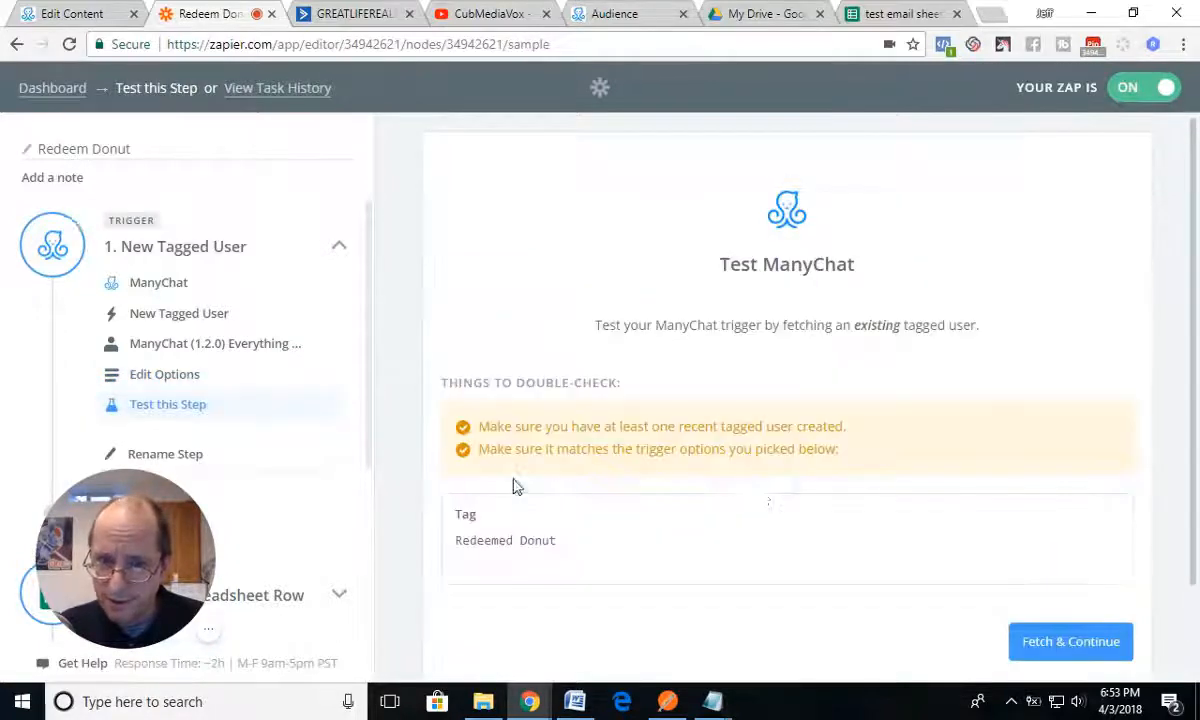
pyautogui.click(1066, 638)
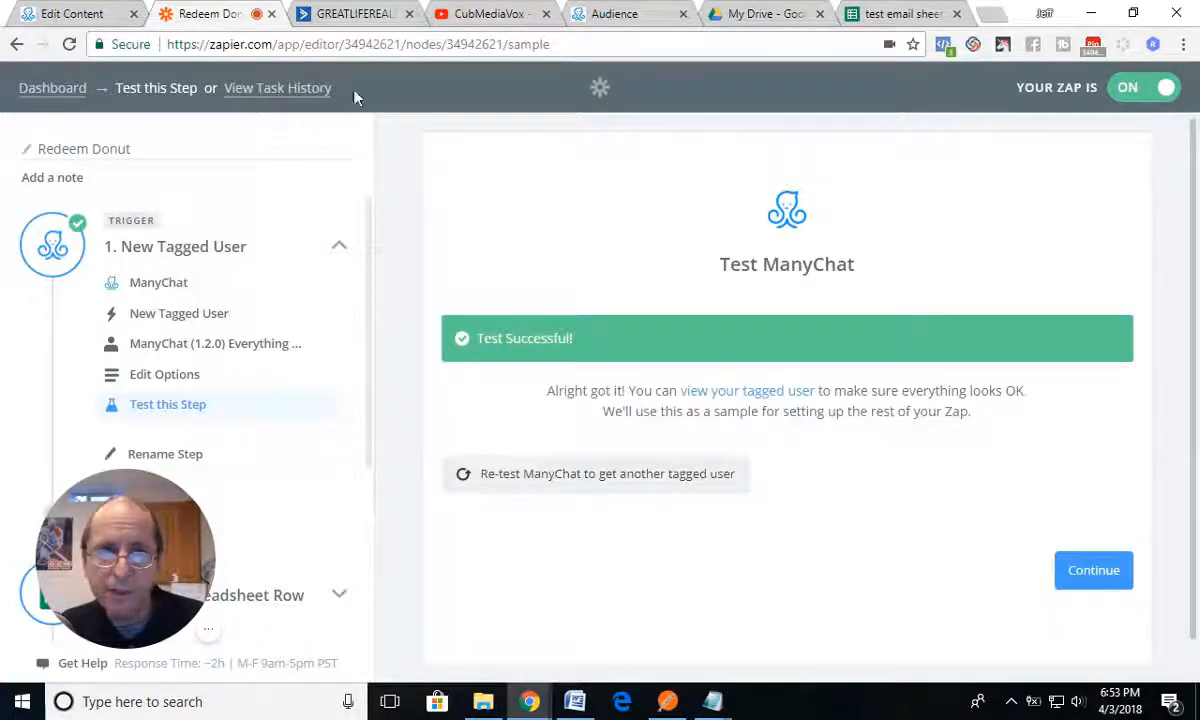
pyautogui.click(618, 14)
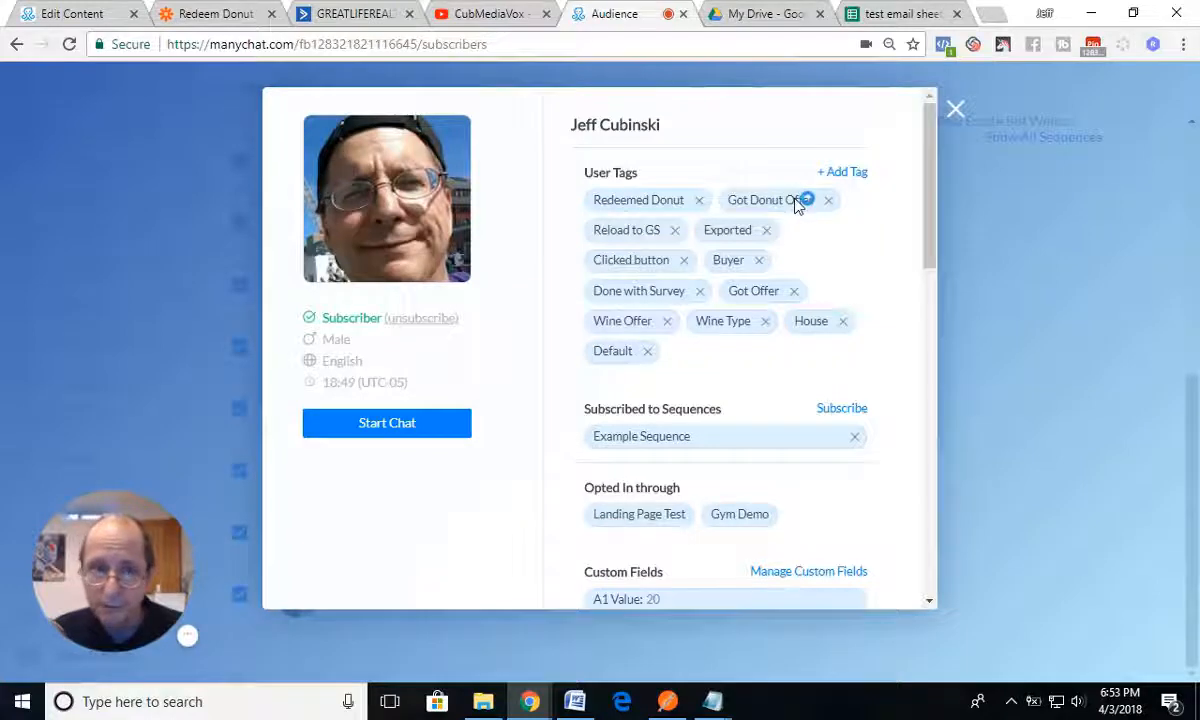
pyautogui.click(212, 14)
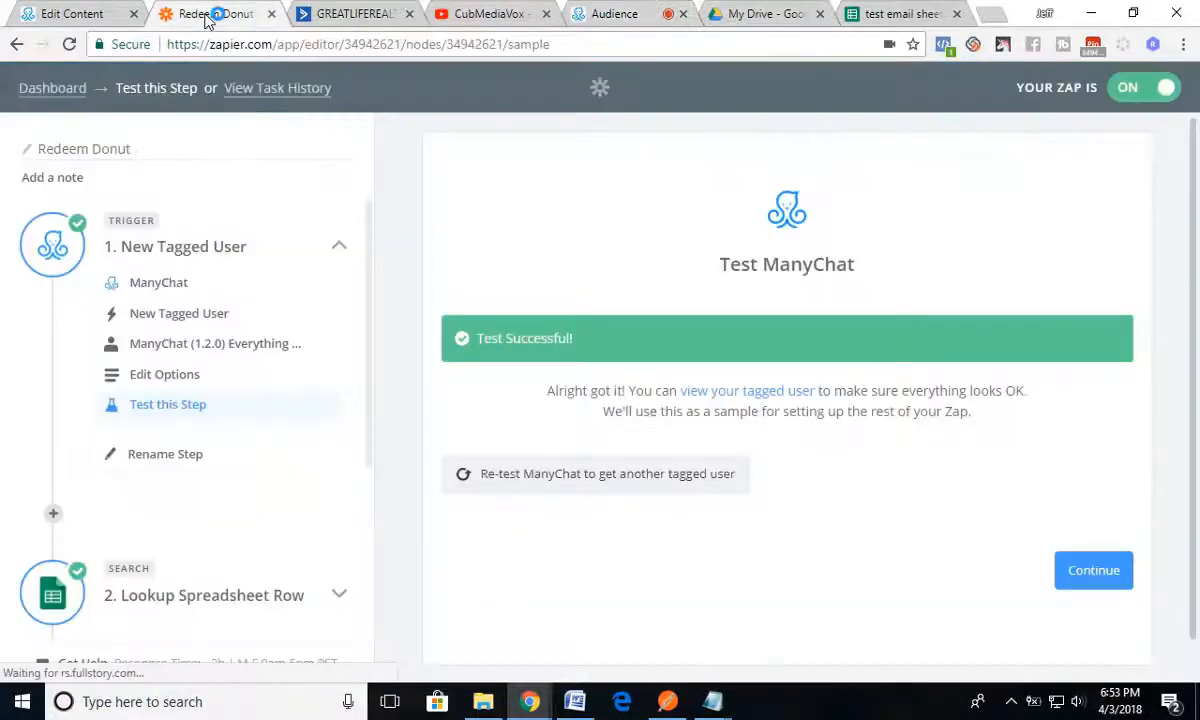
# Step: In the ManyChat Coupon Redemption flow, change the starting condition's tag to Got Donut Offer
pyautogui.click(72, 14)
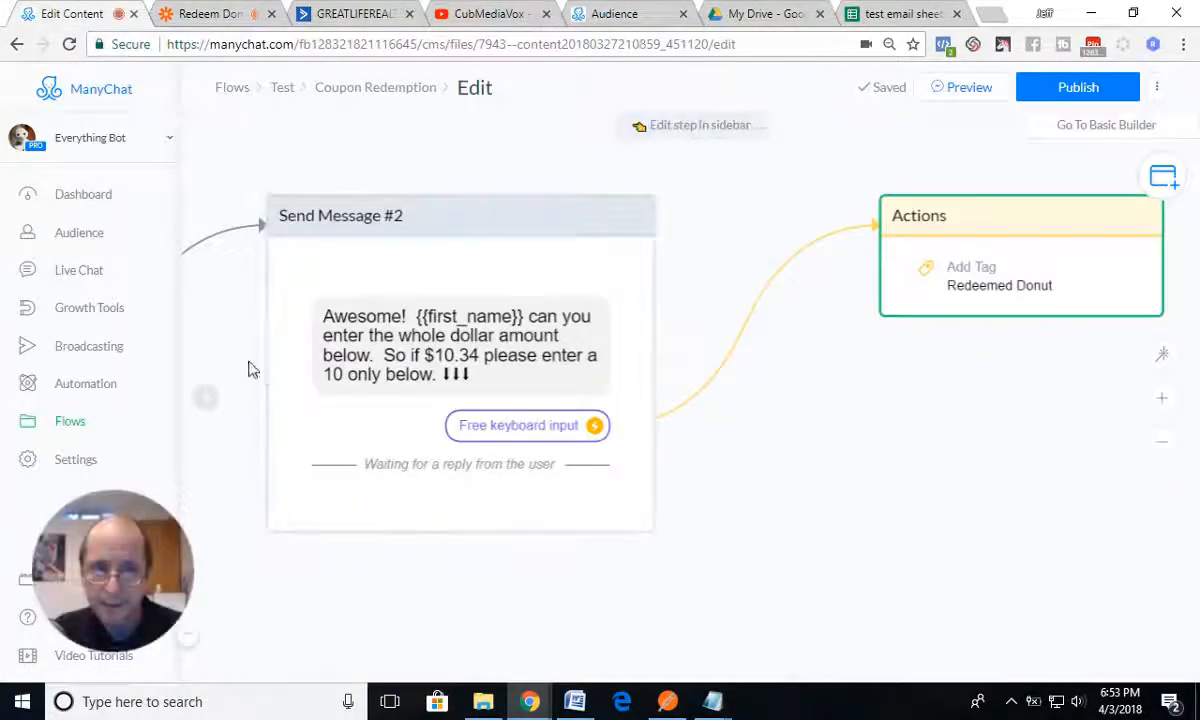
pyautogui.moveTo(255, 378); pyautogui.dragTo(746, 498)
pyautogui.moveTo(338, 233); pyautogui.dragTo(740, 432)
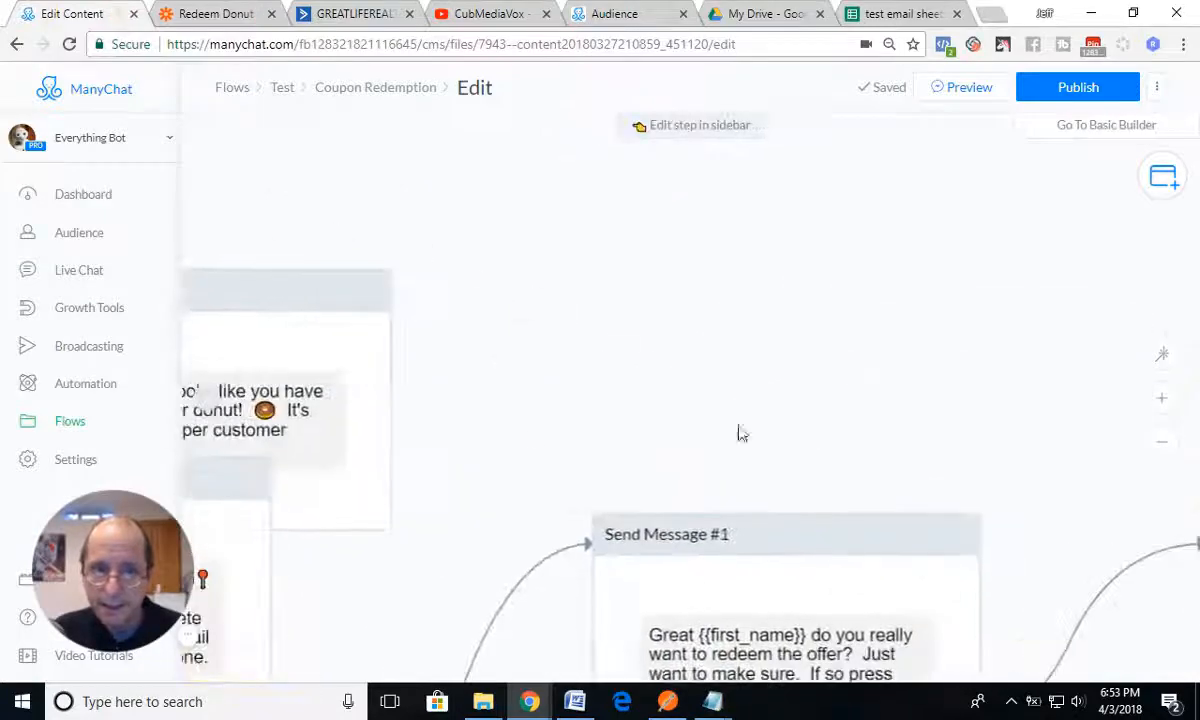
pyautogui.moveTo(671, 364); pyautogui.dragTo(936, 272)
pyautogui.moveTo(315, 263); pyautogui.dragTo(736, 287)
pyautogui.moveTo(464, 529); pyautogui.dragTo(470, 462)
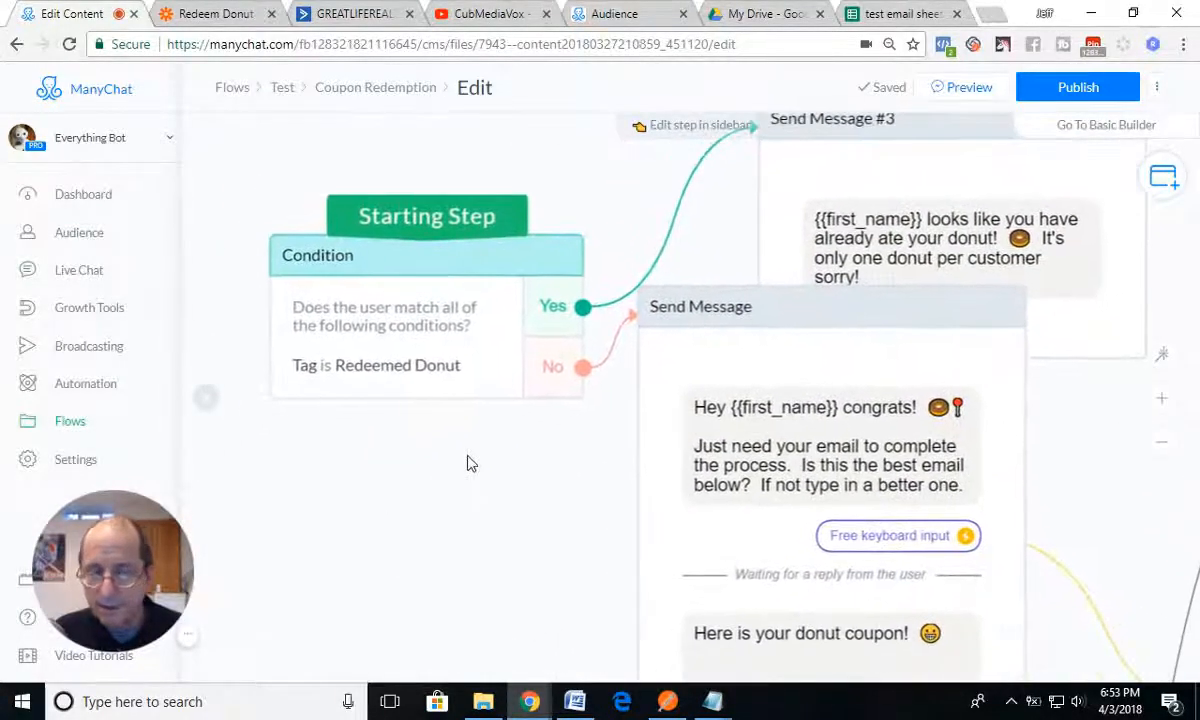
pyautogui.click(400, 335)
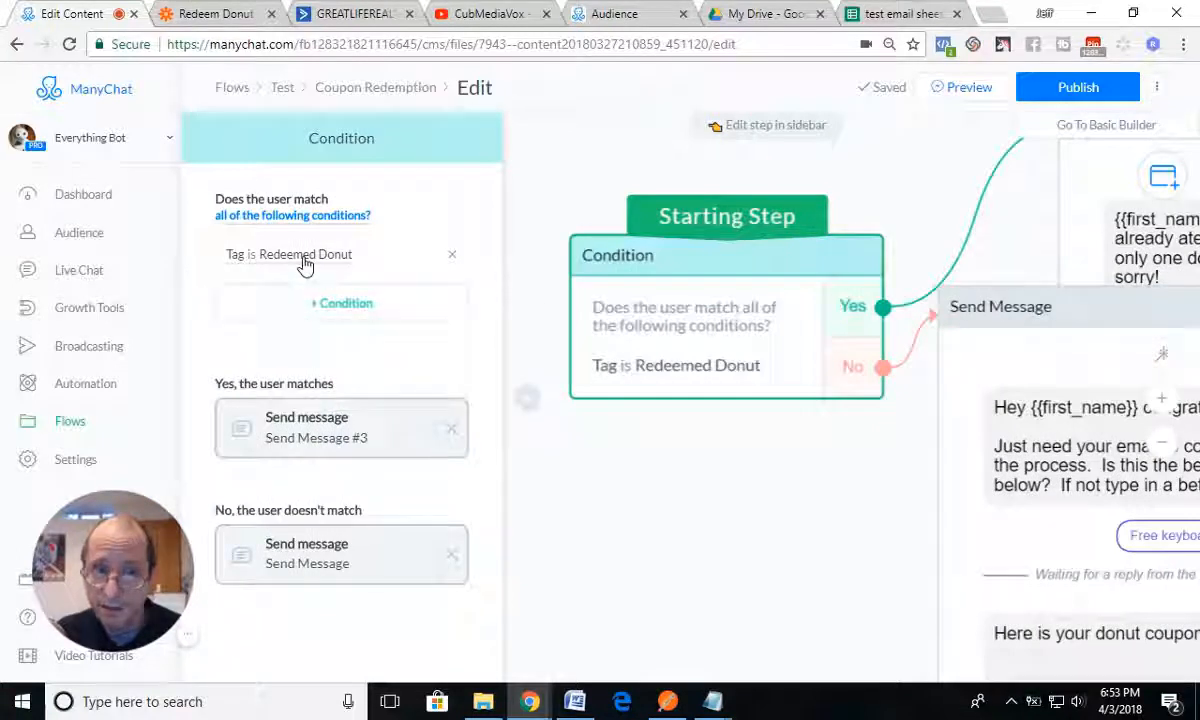
pyautogui.click(349, 263)
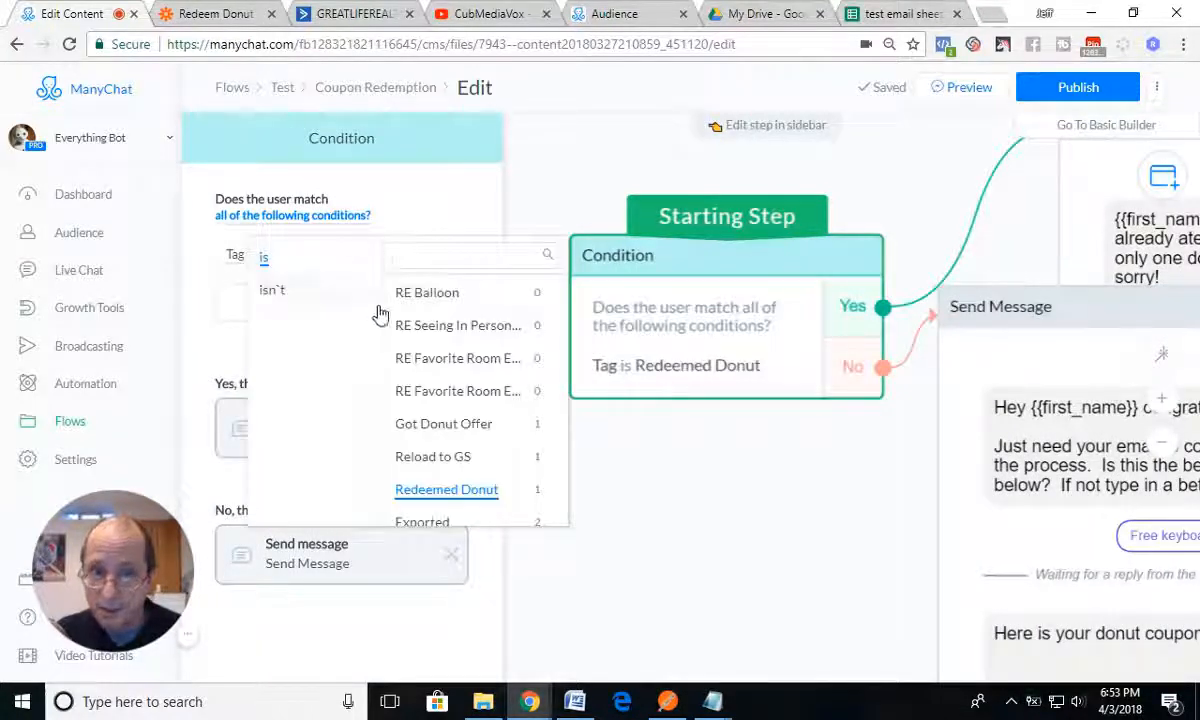
pyautogui.click(440, 428)
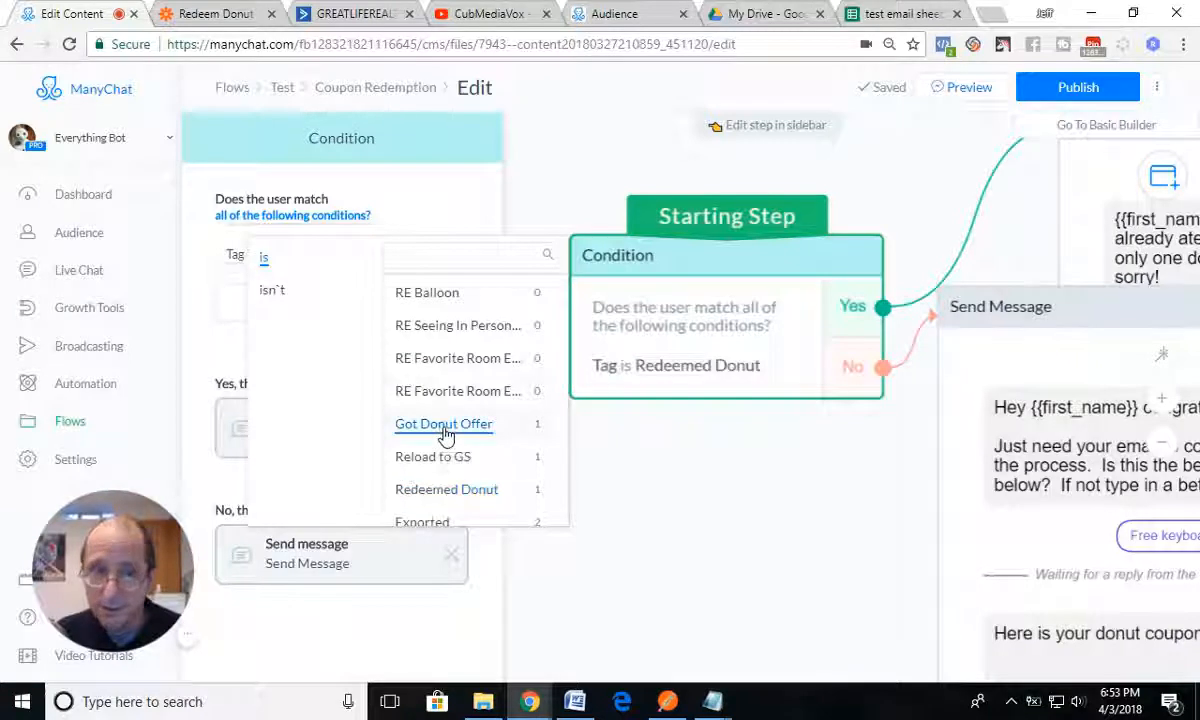
pyautogui.click(615, 476)
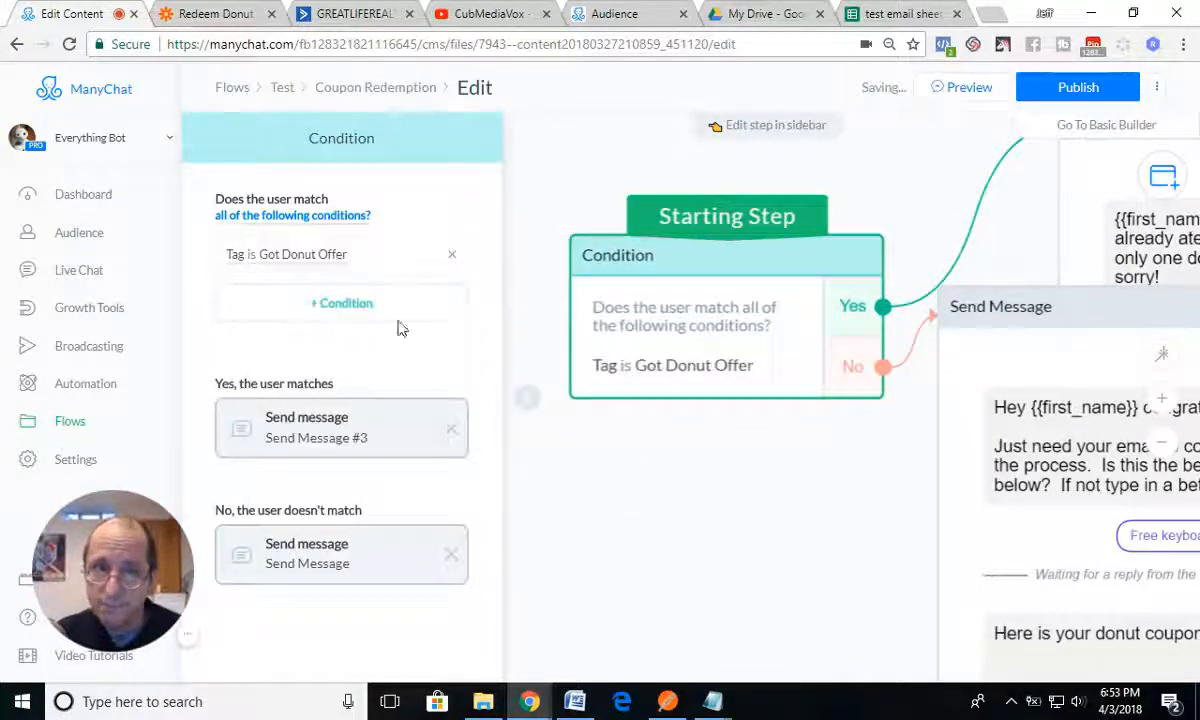
# Step: Change "ate your donut" in Send Message #3 to "have the donut offer", and publish the flow
pyautogui.moveTo(838, 568); pyautogui.dragTo(484, 503)
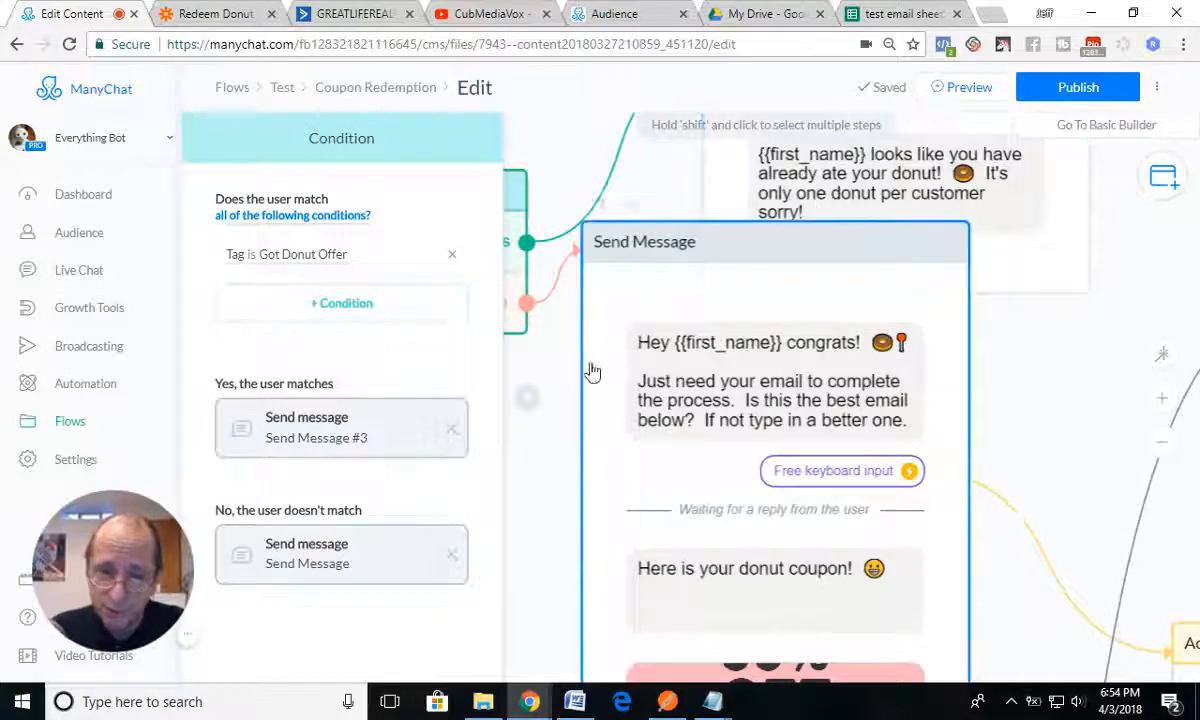
pyautogui.click(1065, 371)
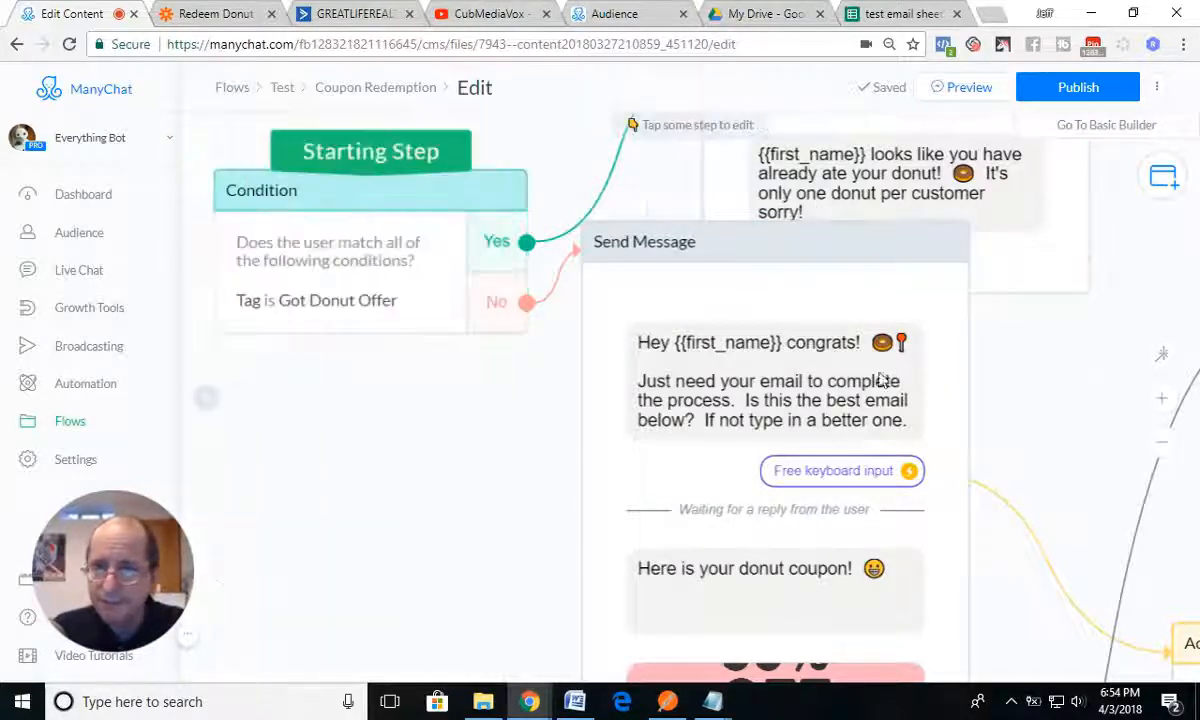
pyautogui.click(840, 188)
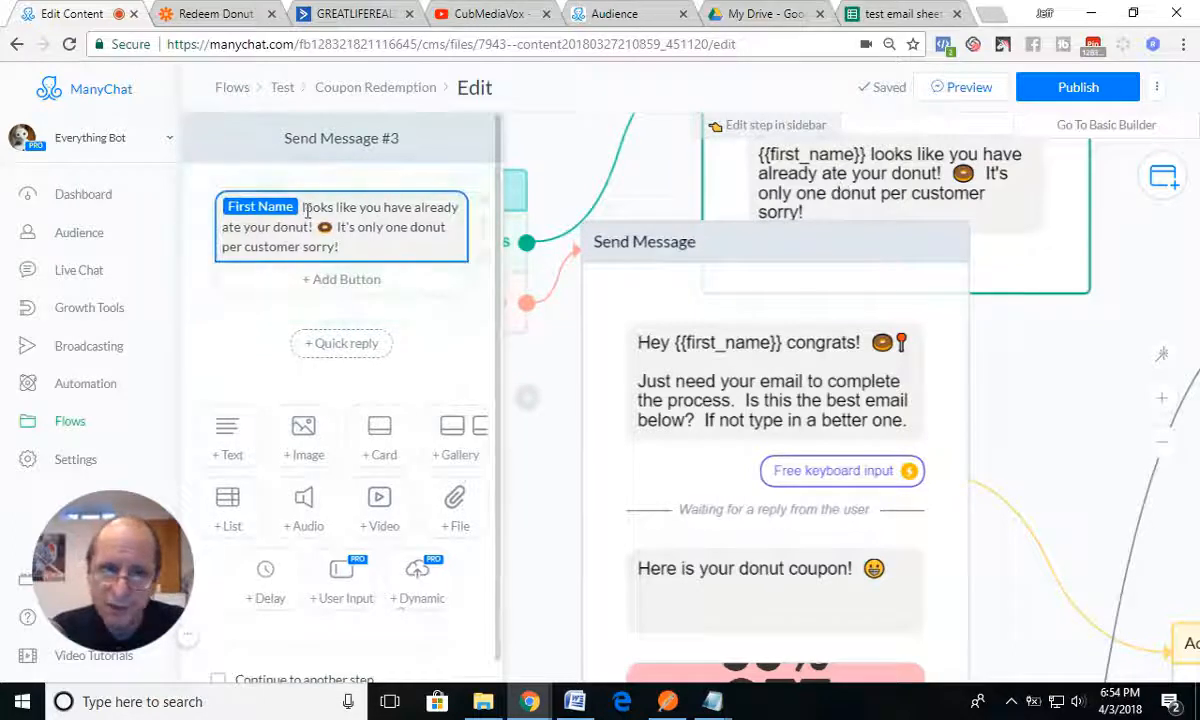
pyautogui.click(223, 228)
pyautogui.moveTo(229, 227); pyautogui.dragTo(269, 229)
pyautogui.write('have ')
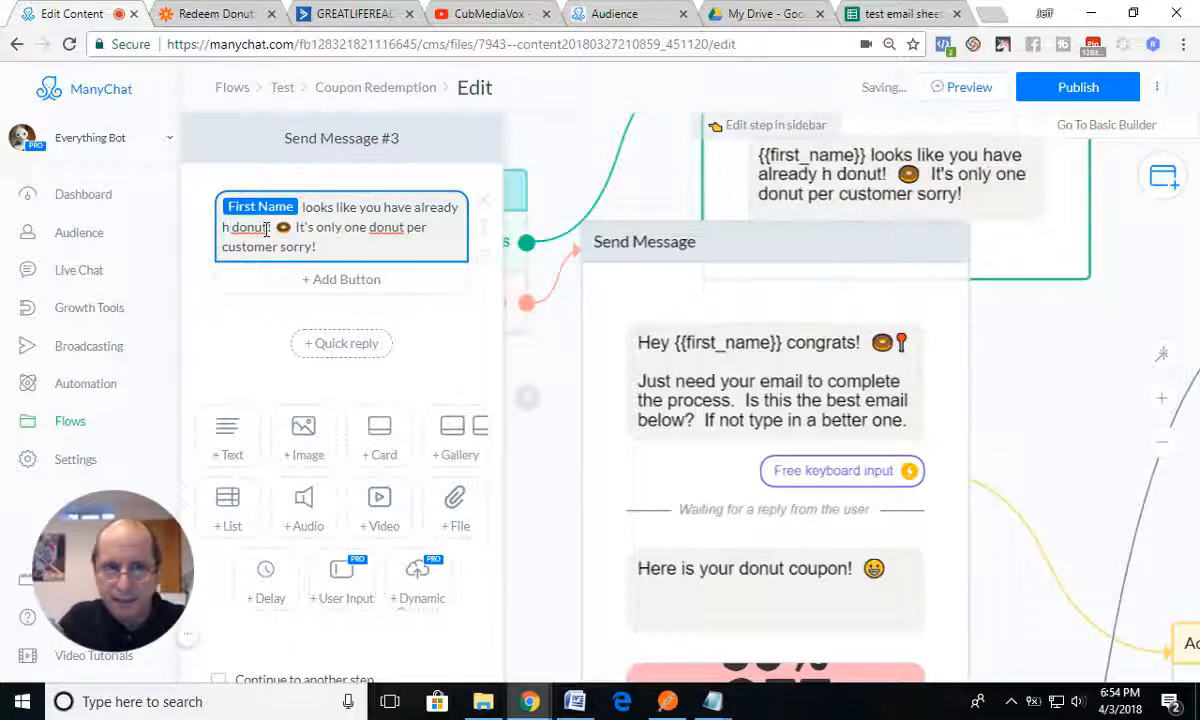
pyautogui.write('the')
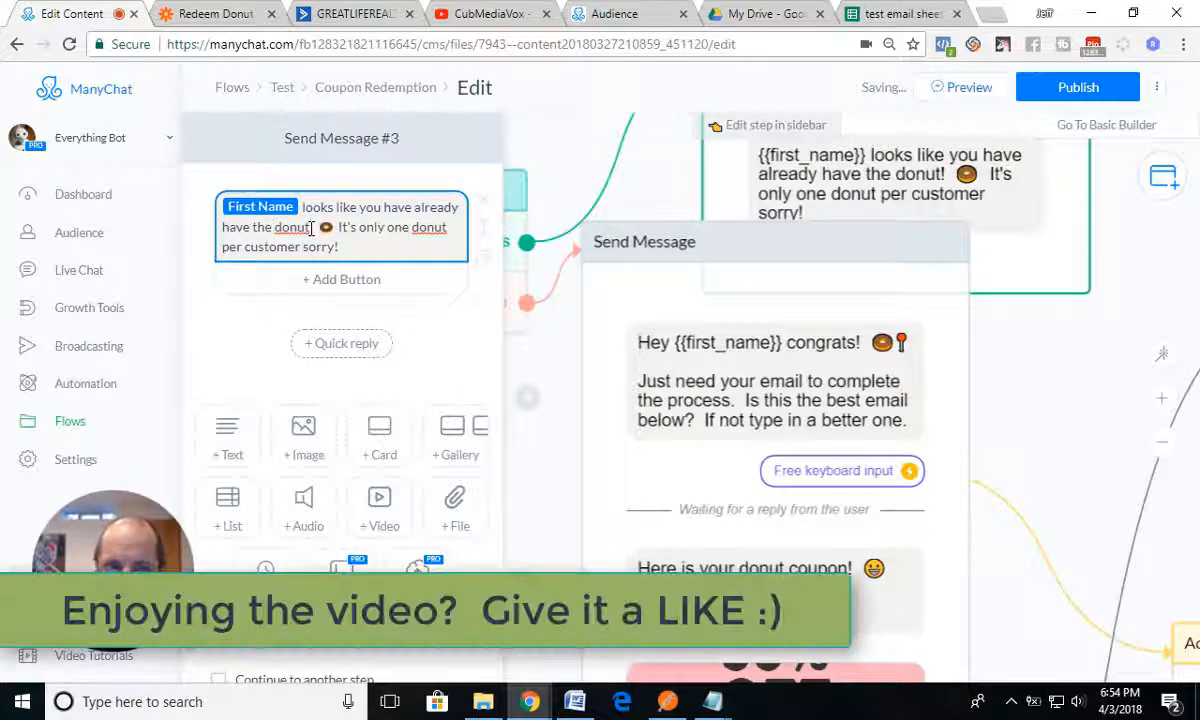
pyautogui.click(311, 228)
pyautogui.write('offer')
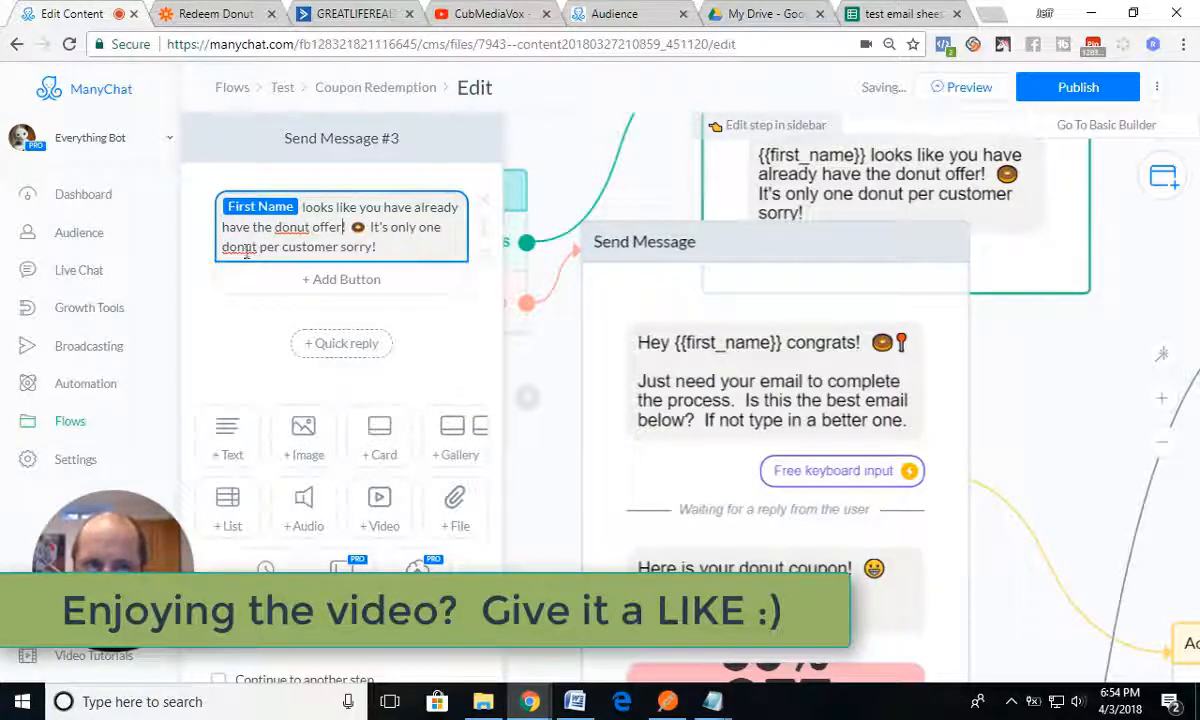
pyautogui.click(555, 240)
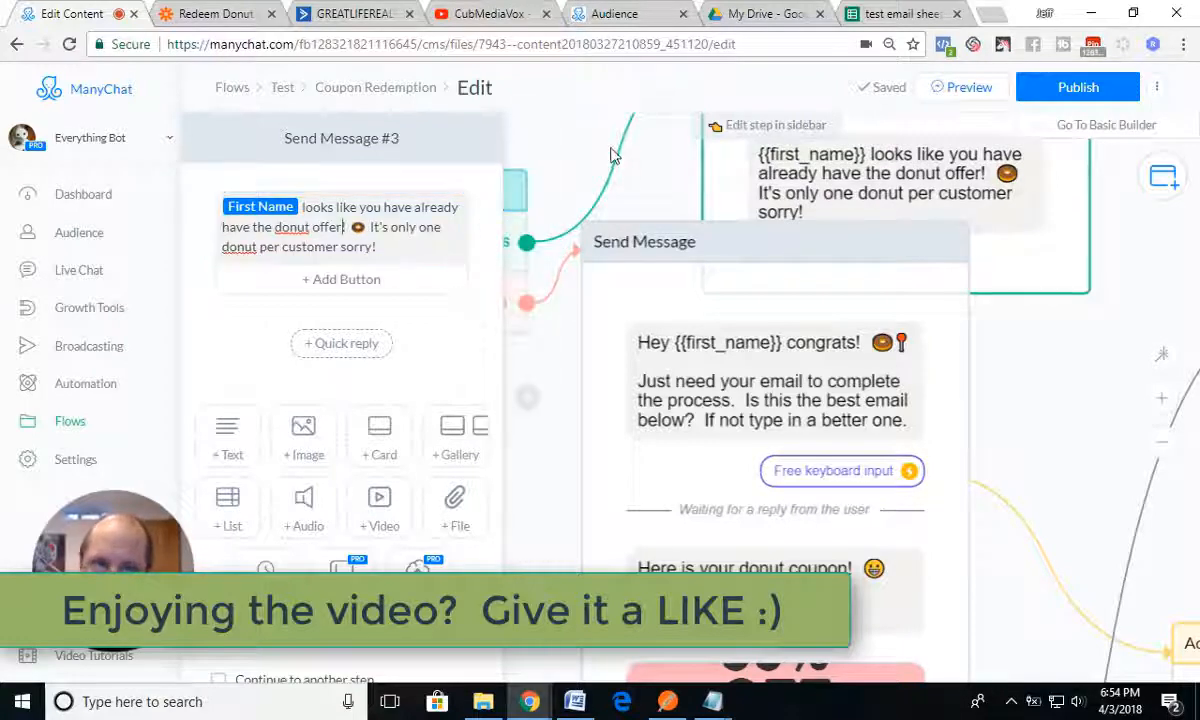
pyautogui.click(552, 160)
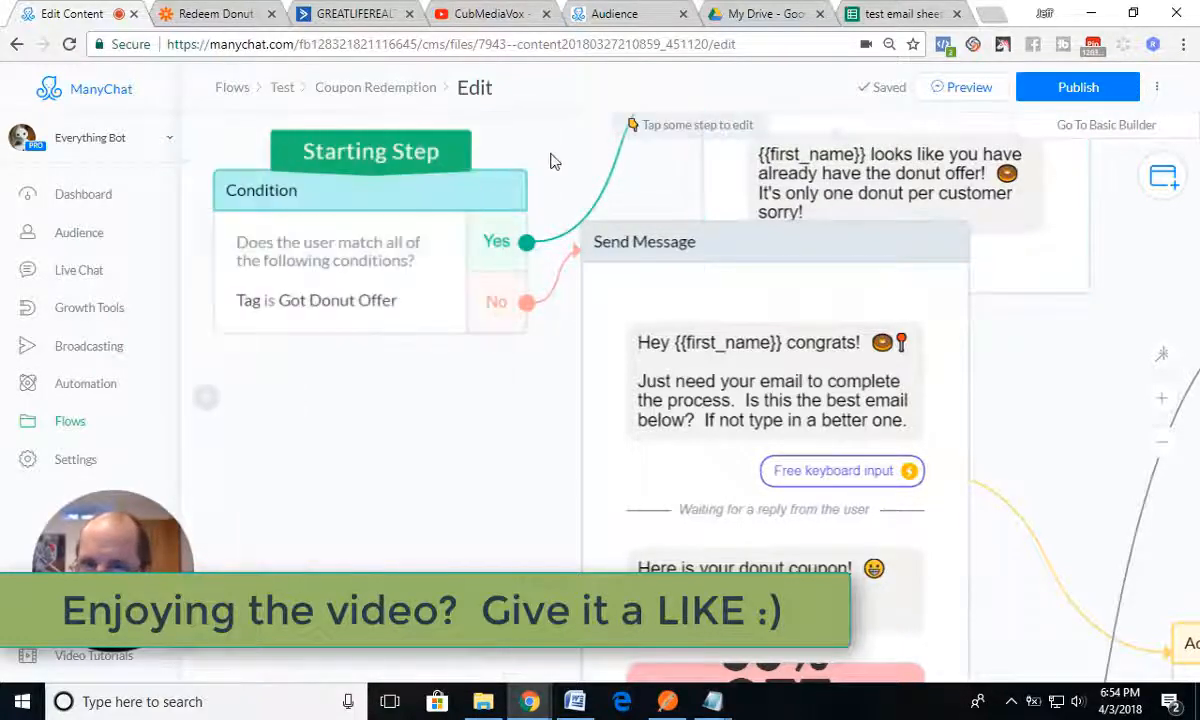
pyautogui.click(1068, 100)
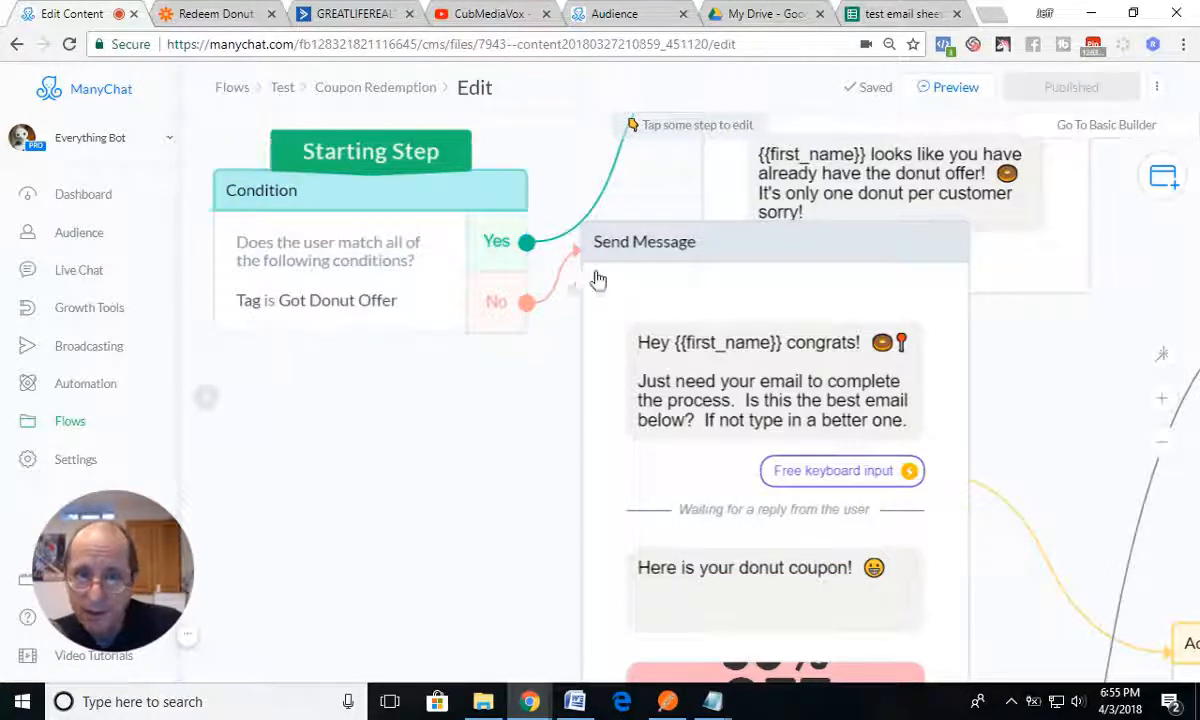
# Step: Move Send Message and Send Message #3 apart, and disconnect the condition's Yes branch from Send Message #3
pyautogui.moveTo(718, 254); pyautogui.dragTo(761, 332)
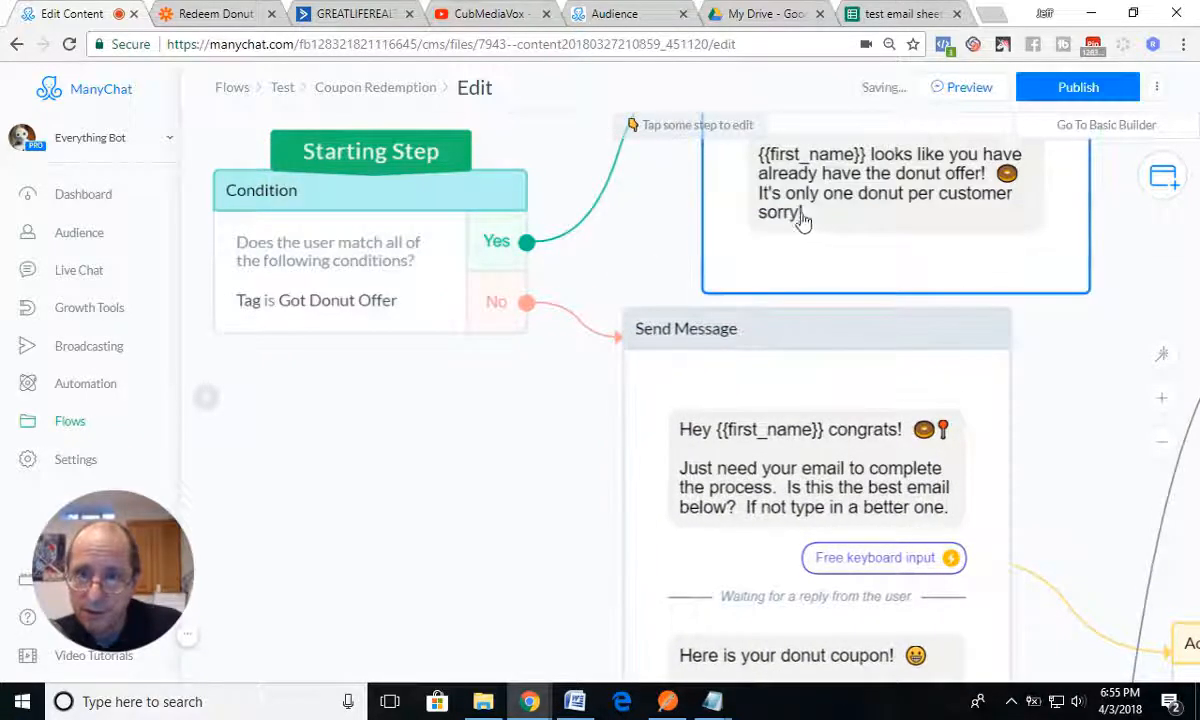
pyautogui.moveTo(538, 412); pyautogui.dragTo(478, 563)
pyautogui.moveTo(578, 360); pyautogui.dragTo(656, 348)
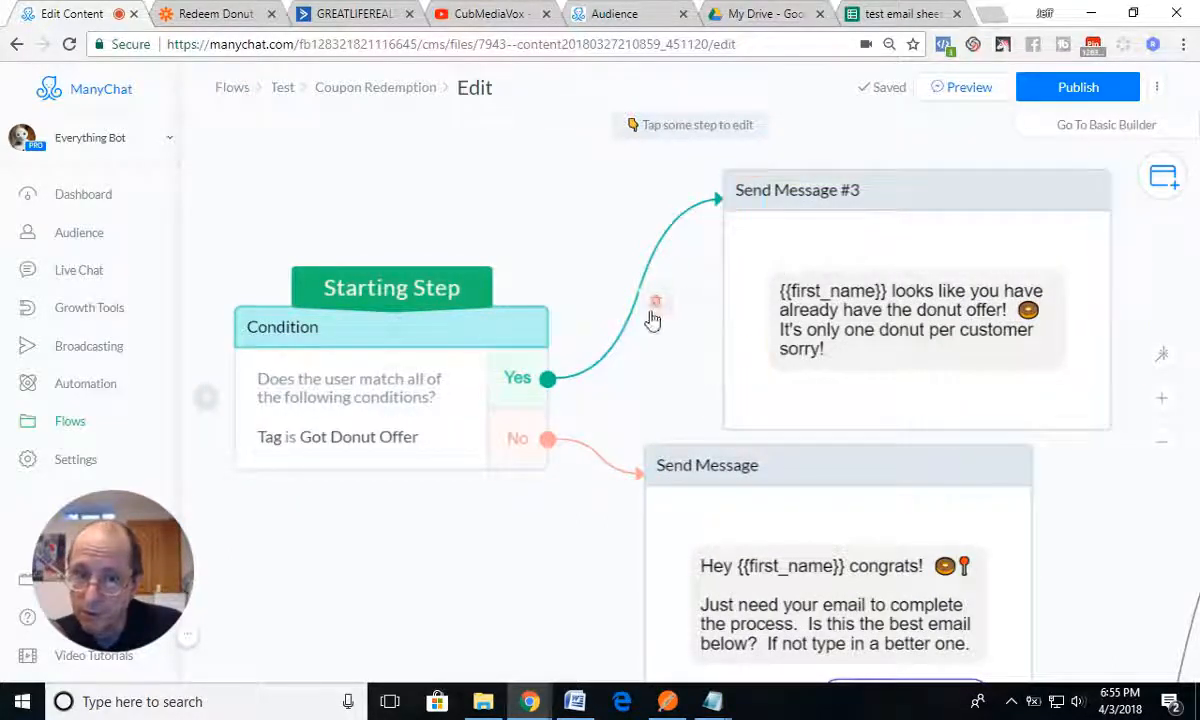
pyautogui.click(655, 302)
pyautogui.moveTo(865, 190); pyautogui.dragTo(994, 202)
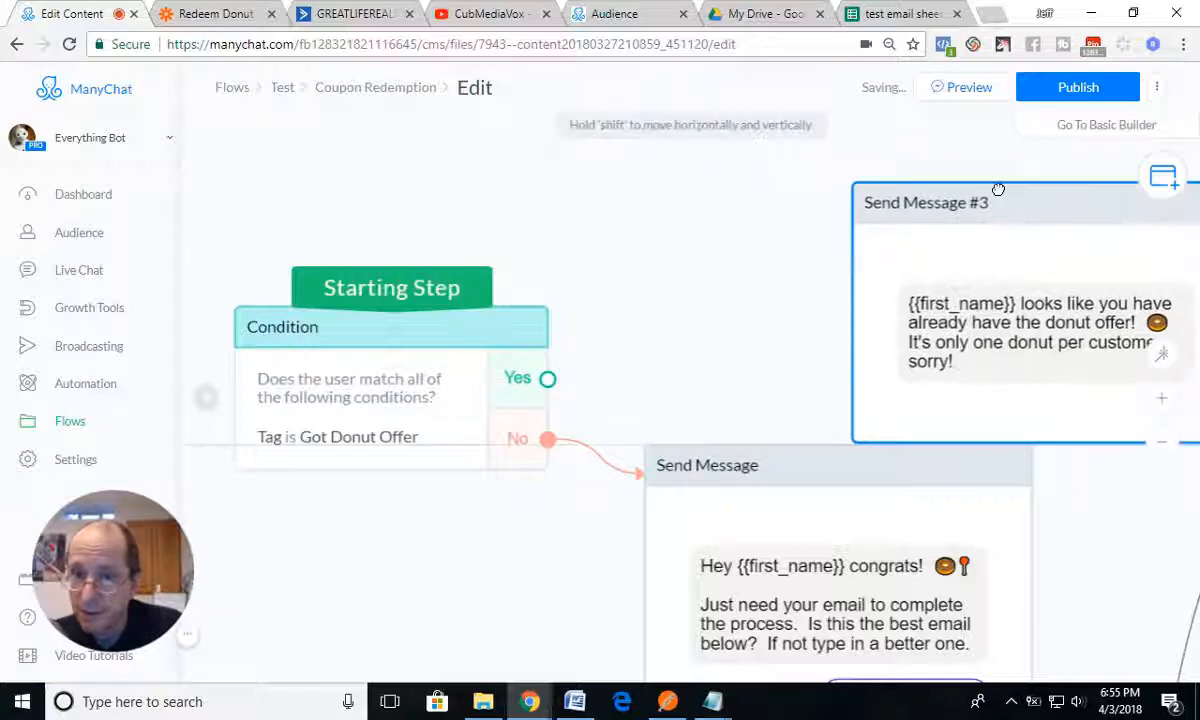
# Step: Route the starting condition's Yes branch to a new condition that checks whether the tag is Redeemed Donut
pyautogui.moveTo(545, 382); pyautogui.dragTo(600, 238)
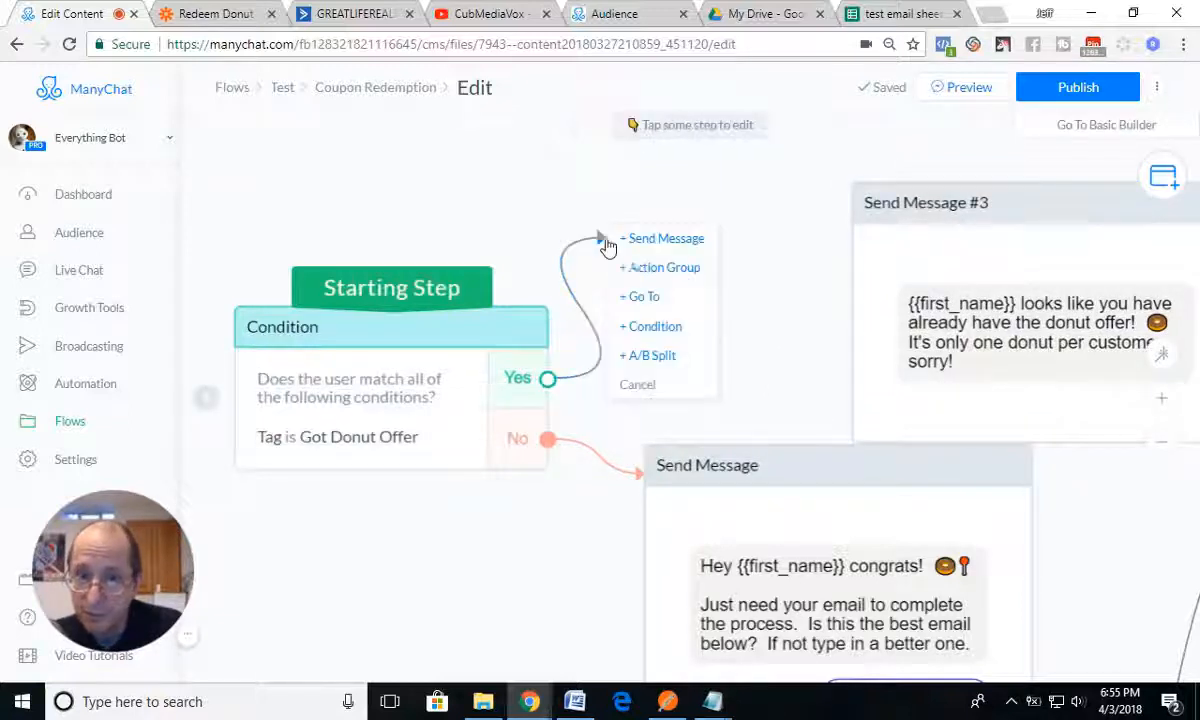
pyautogui.click(655, 327)
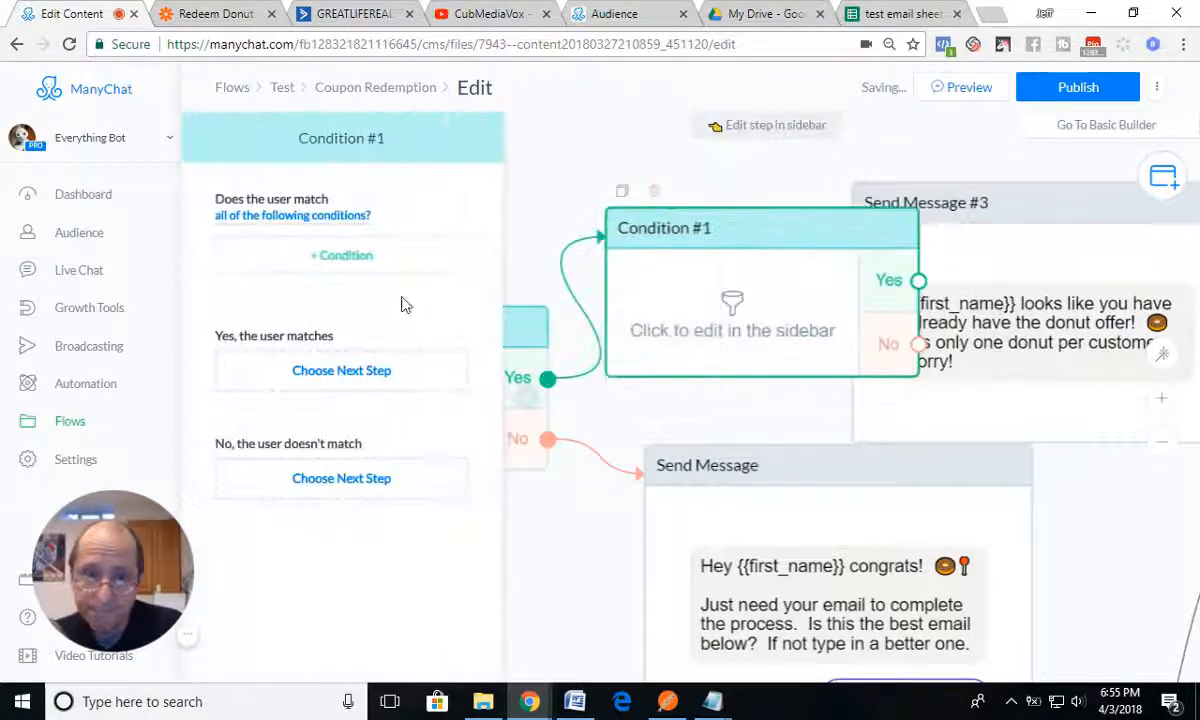
pyautogui.click(345, 260)
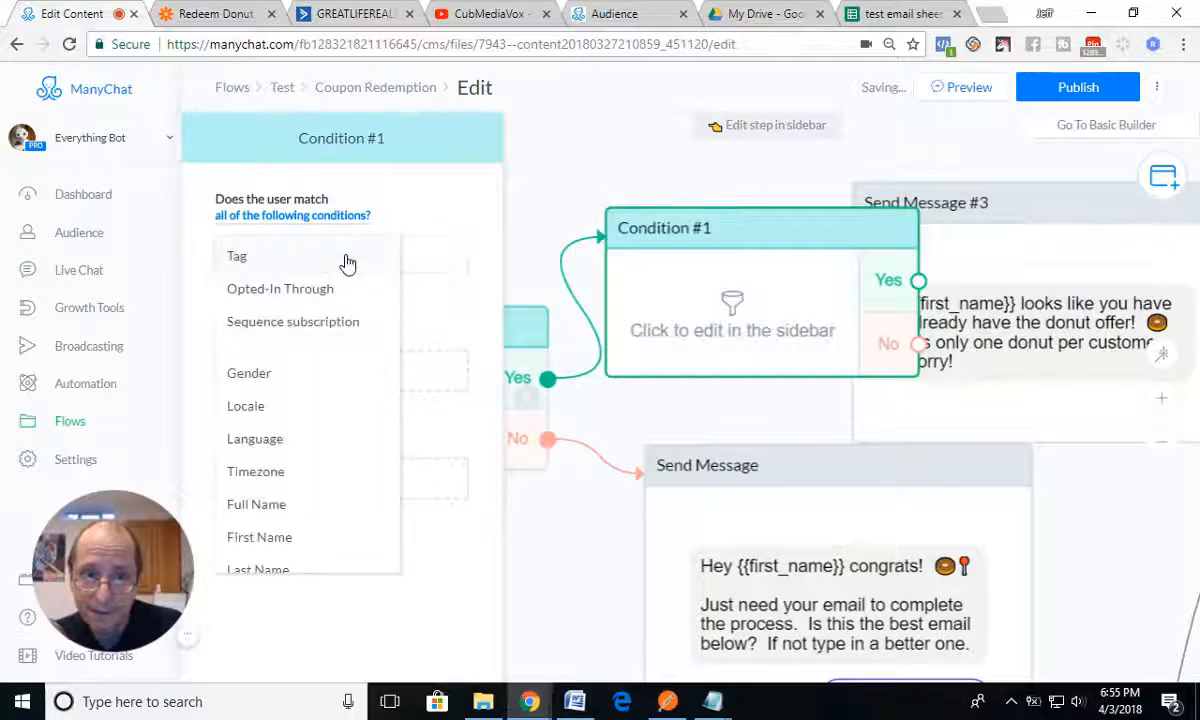
pyautogui.click(237, 260)
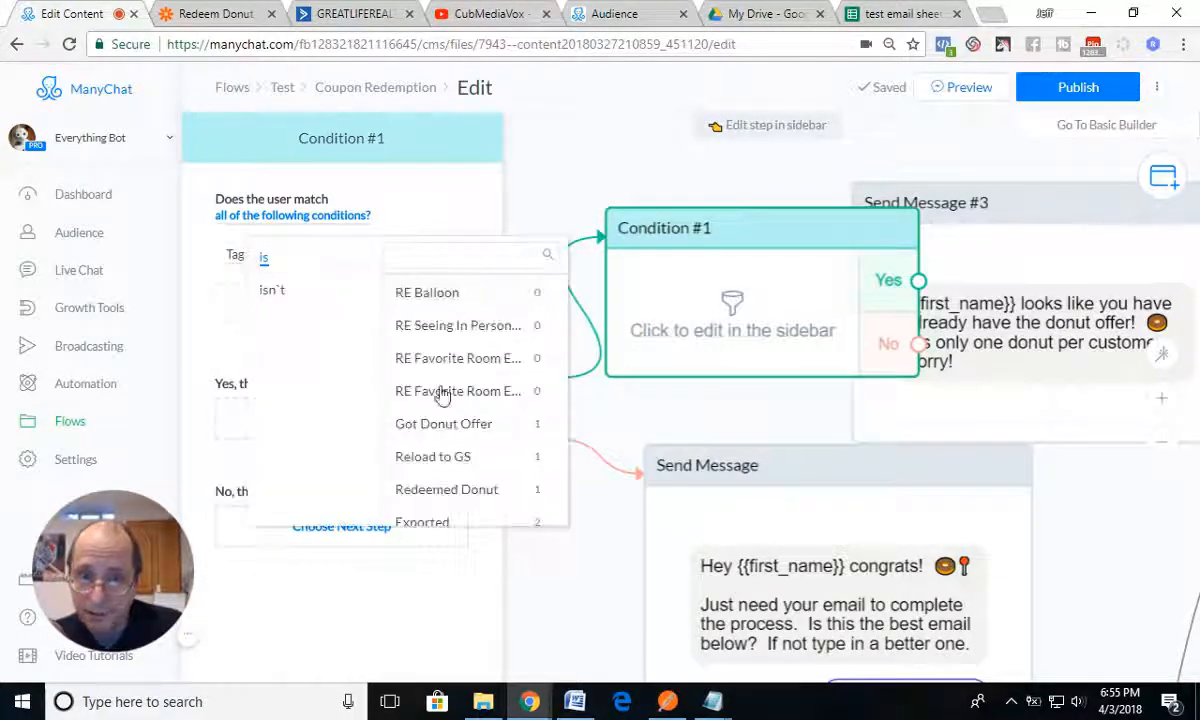
pyautogui.click(449, 496)
pyautogui.click(548, 187)
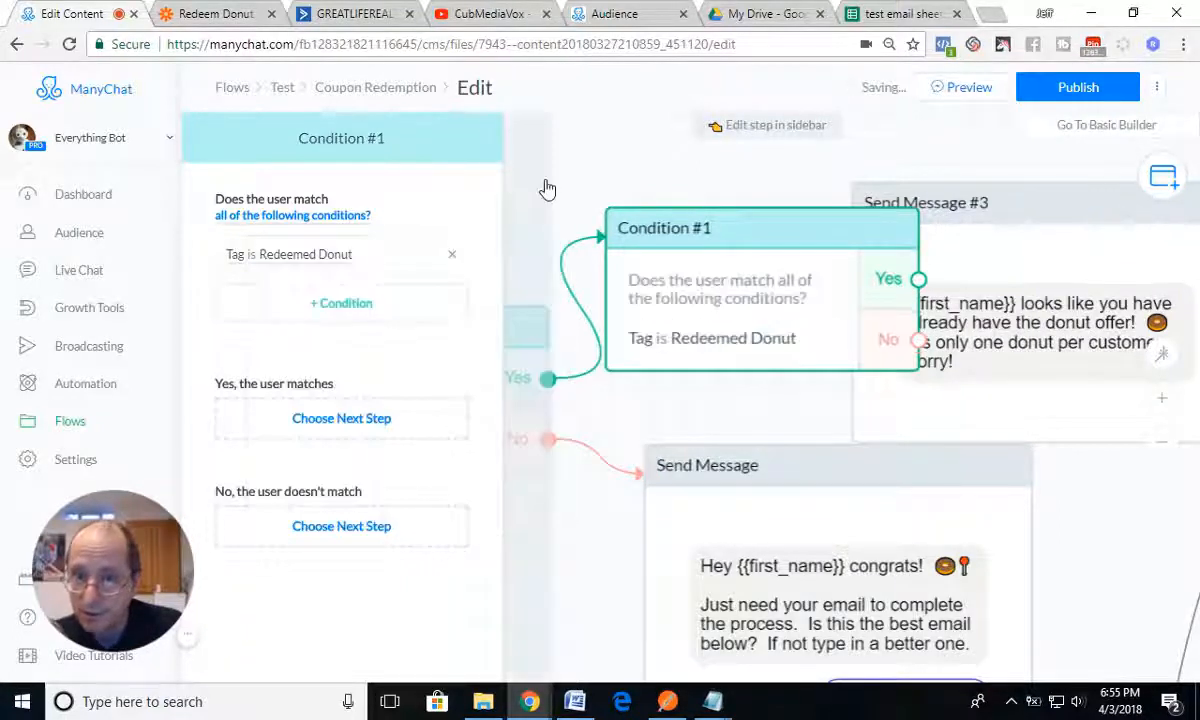
# Step: Connect both branches of Condition #1 to Send Message #3, and position the condition above the starting step
pyautogui.moveTo(804, 222); pyautogui.dragTo(707, 161)
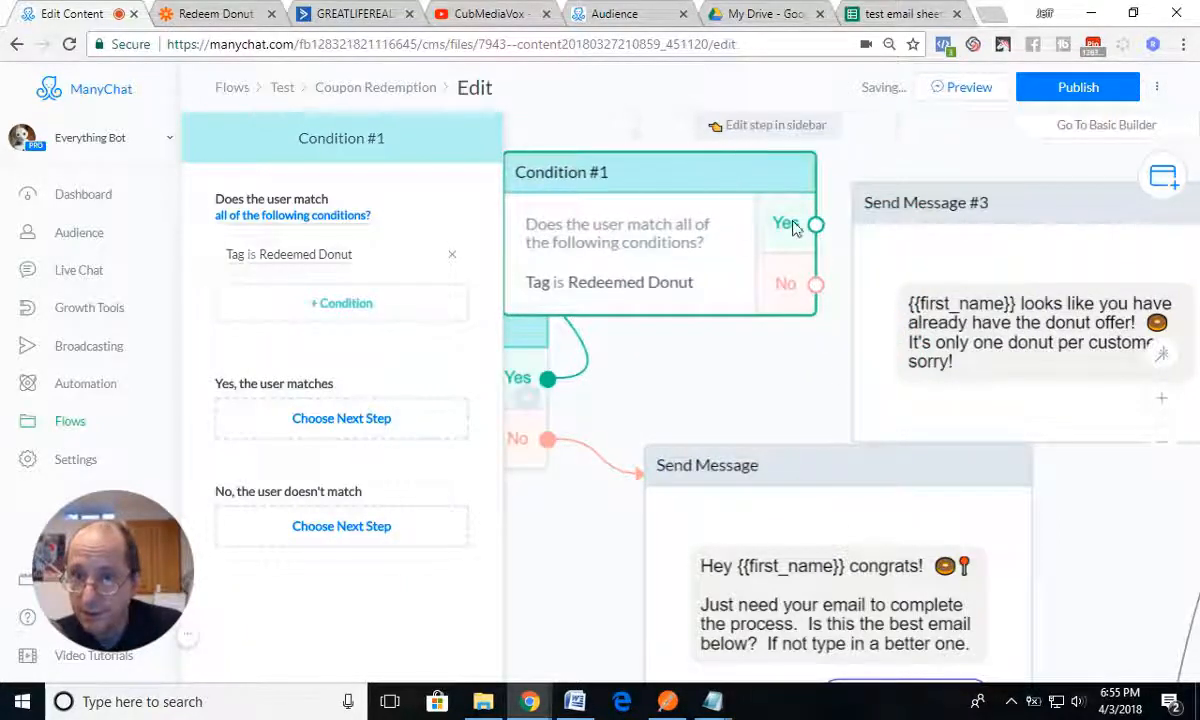
pyautogui.moveTo(816, 223); pyautogui.dragTo(880, 208)
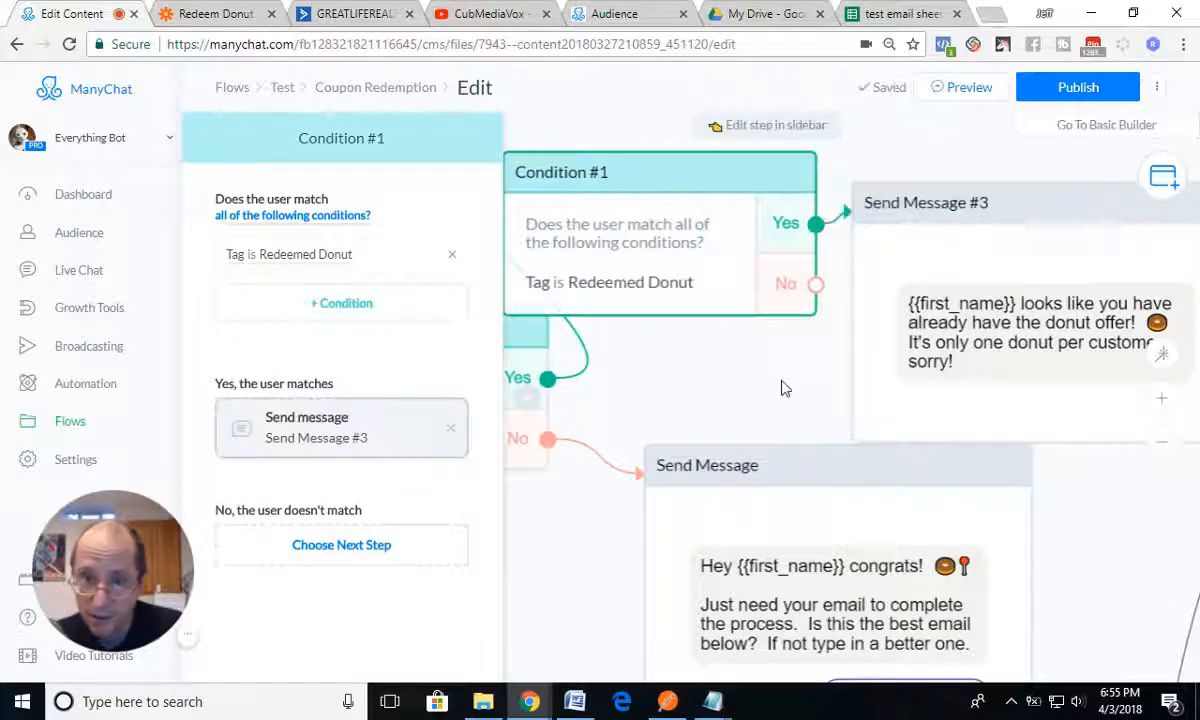
pyautogui.moveTo(816, 284); pyautogui.dragTo(868, 265)
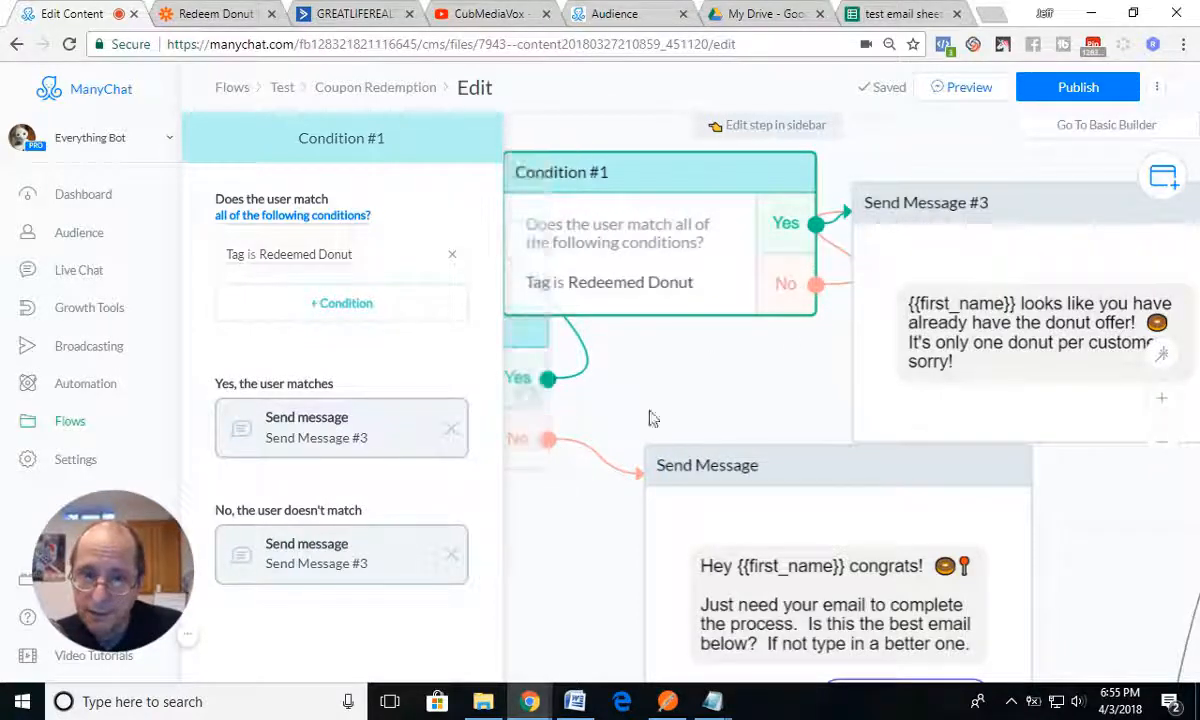
pyautogui.scroll(-3, 649, 418)
pyautogui.moveTo(683, 300); pyautogui.dragTo(627, 193)
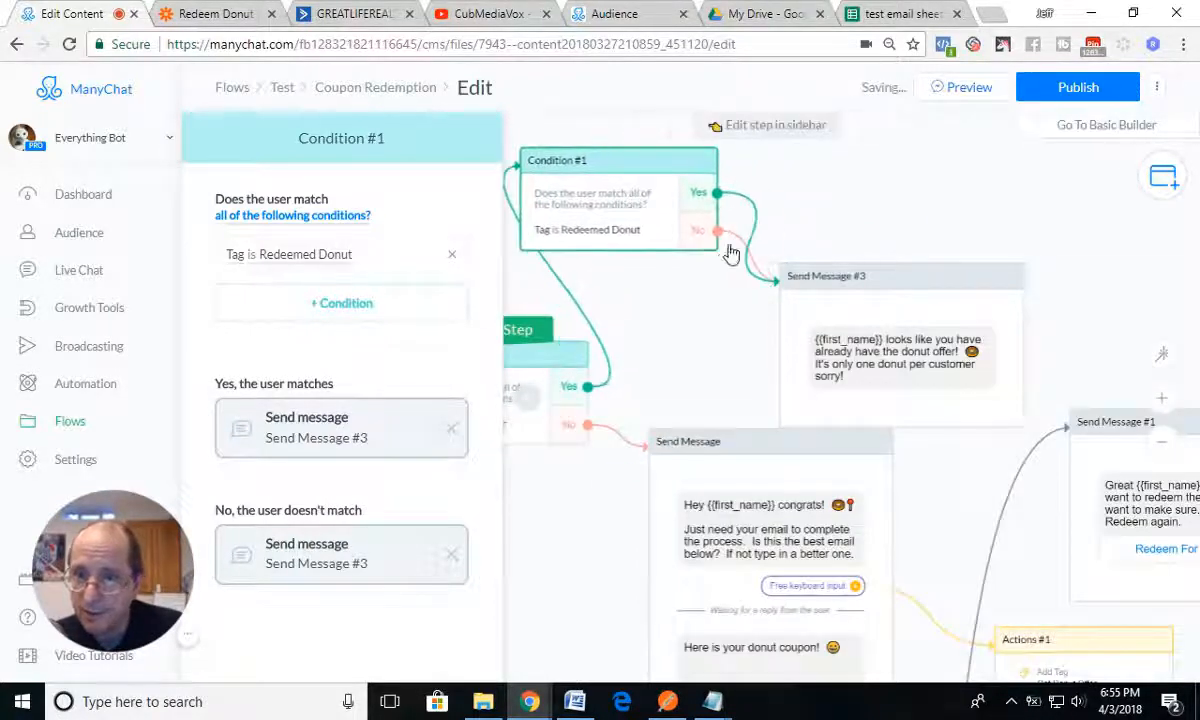
# Step: Remove the link from Condition #1's No branch to Send Message #3, and attach a new Send Message step to that branch
pyautogui.moveTo(743, 242)
pyautogui.click(768, 273)
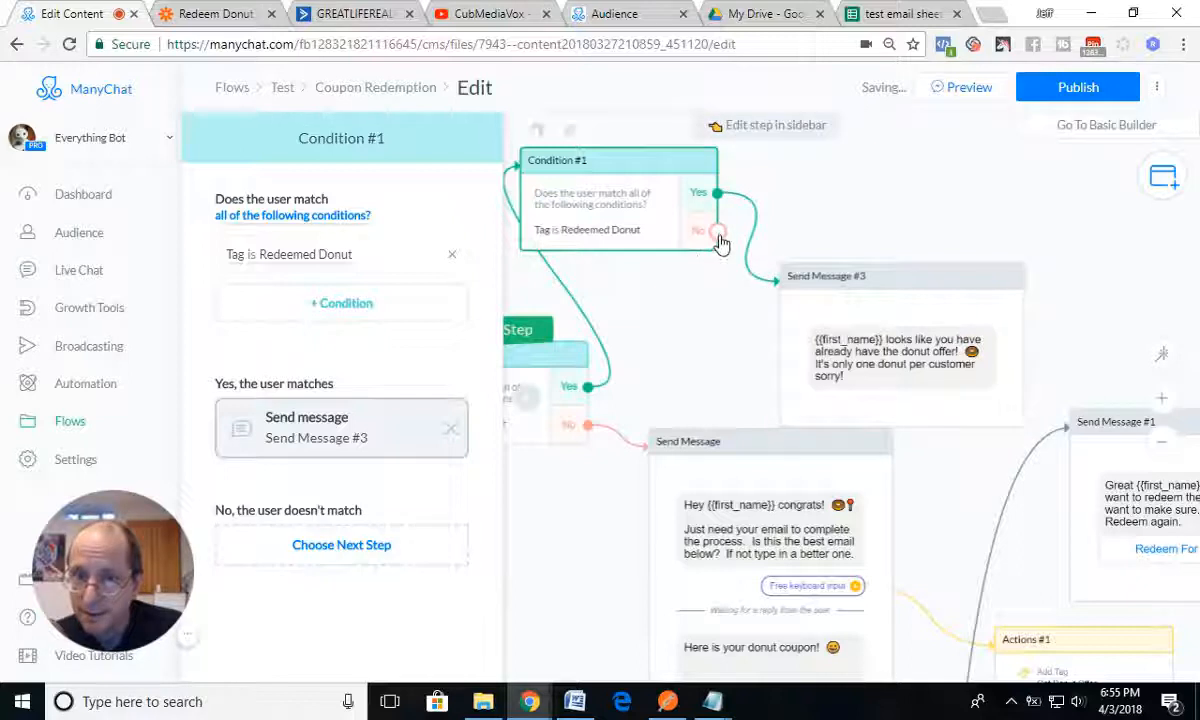
pyautogui.moveTo(719, 238); pyautogui.dragTo(822, 188)
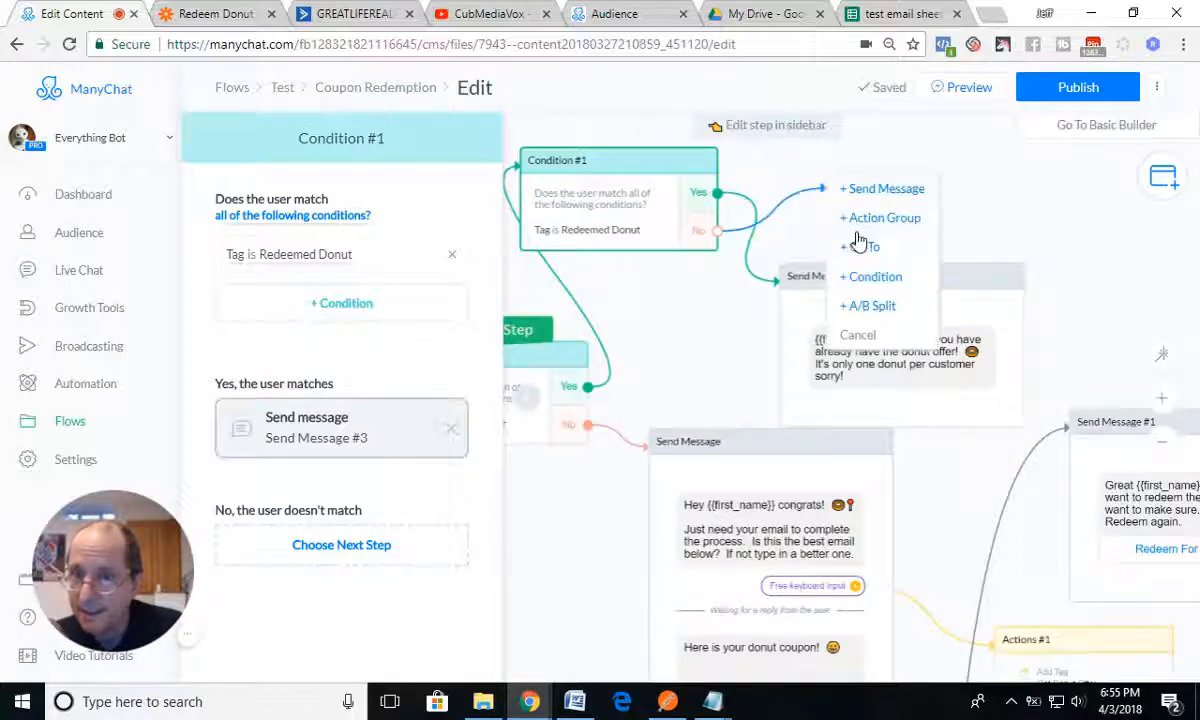
pyautogui.click(862, 188)
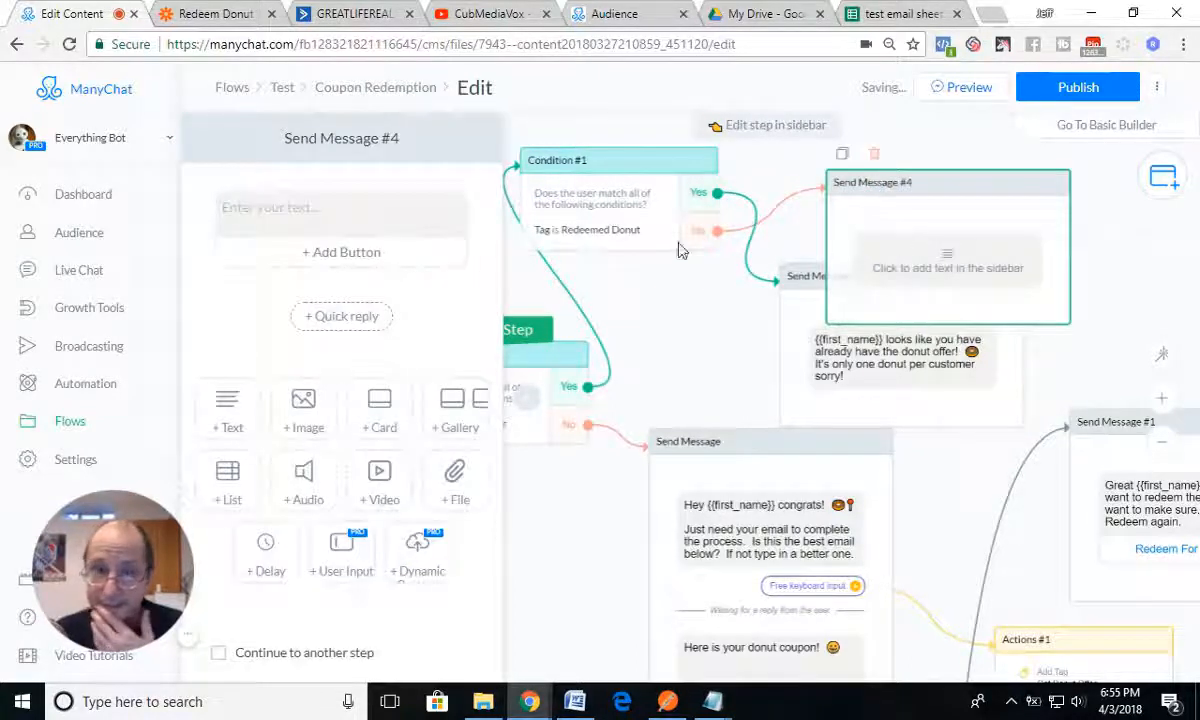
# Step: Begin the text of Send Message #4 with "Hey" followed by the First Name variable
pyautogui.click(357, 209)
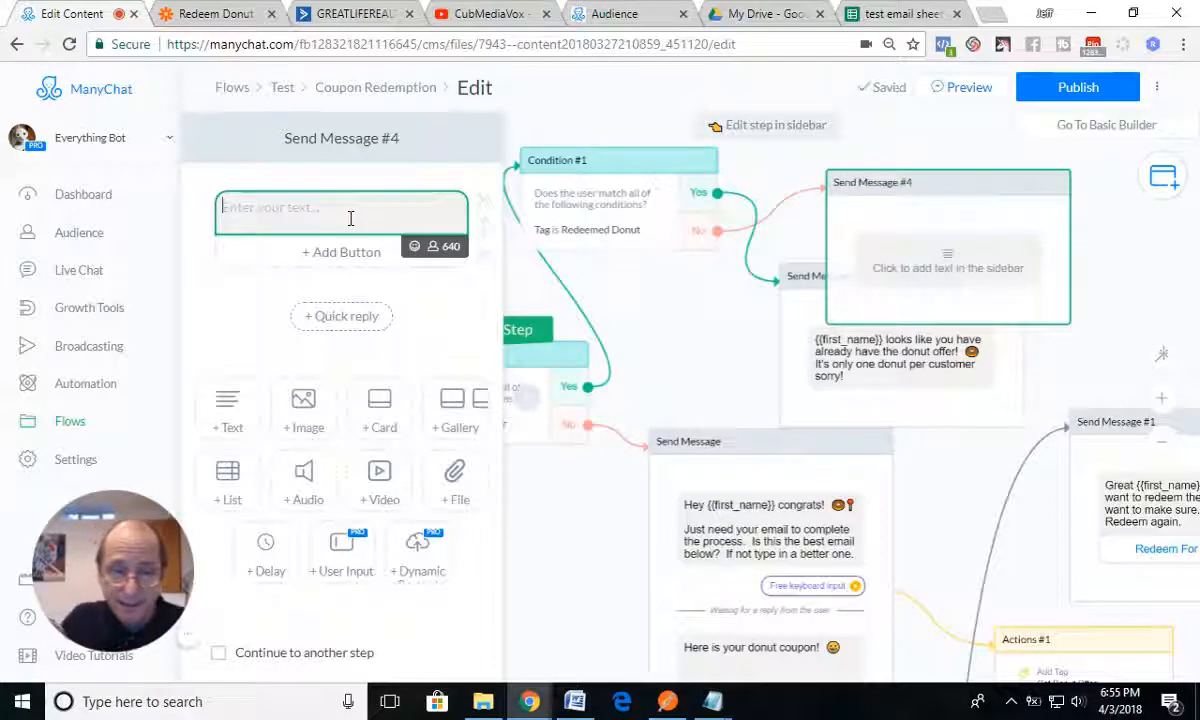
pyautogui.write('Hey {{')
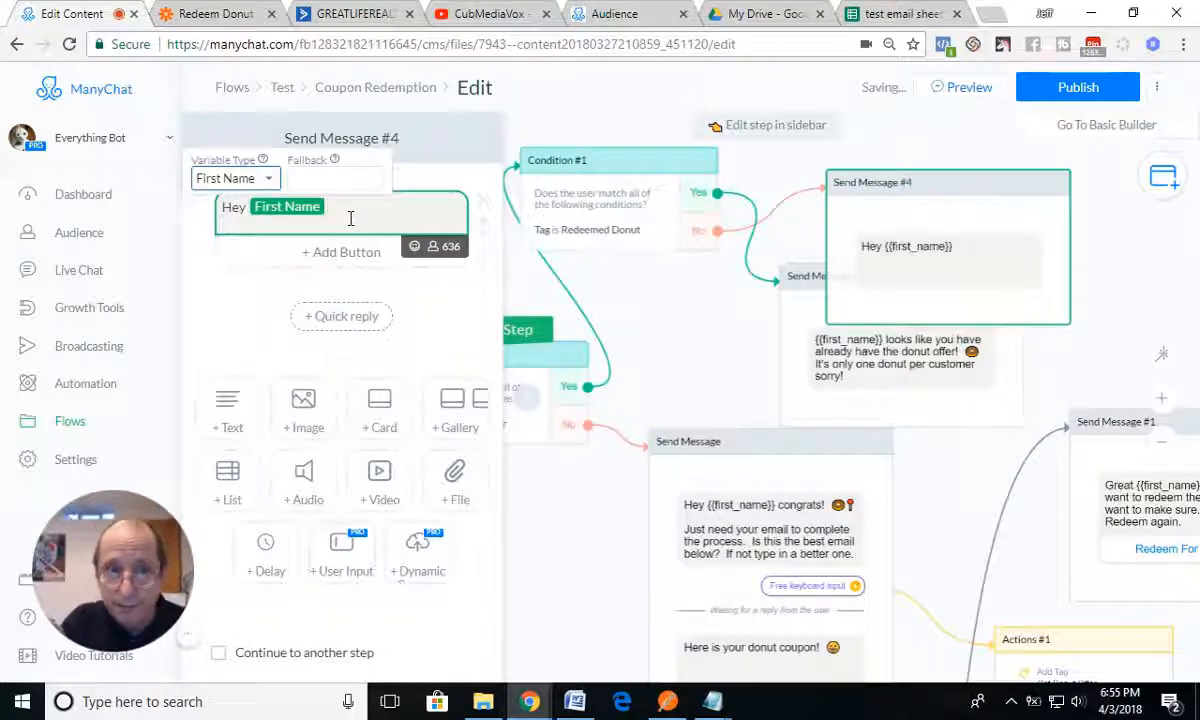
pyautogui.press('space')
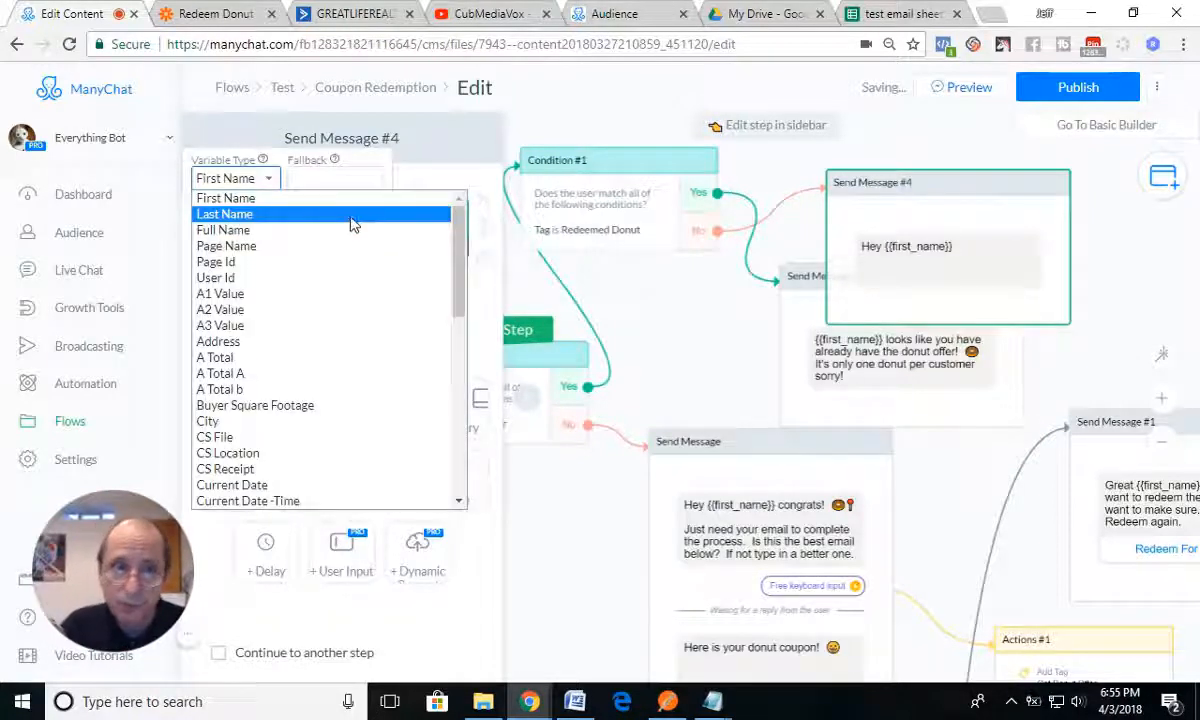
pyautogui.click(237, 199)
pyautogui.click(348, 206)
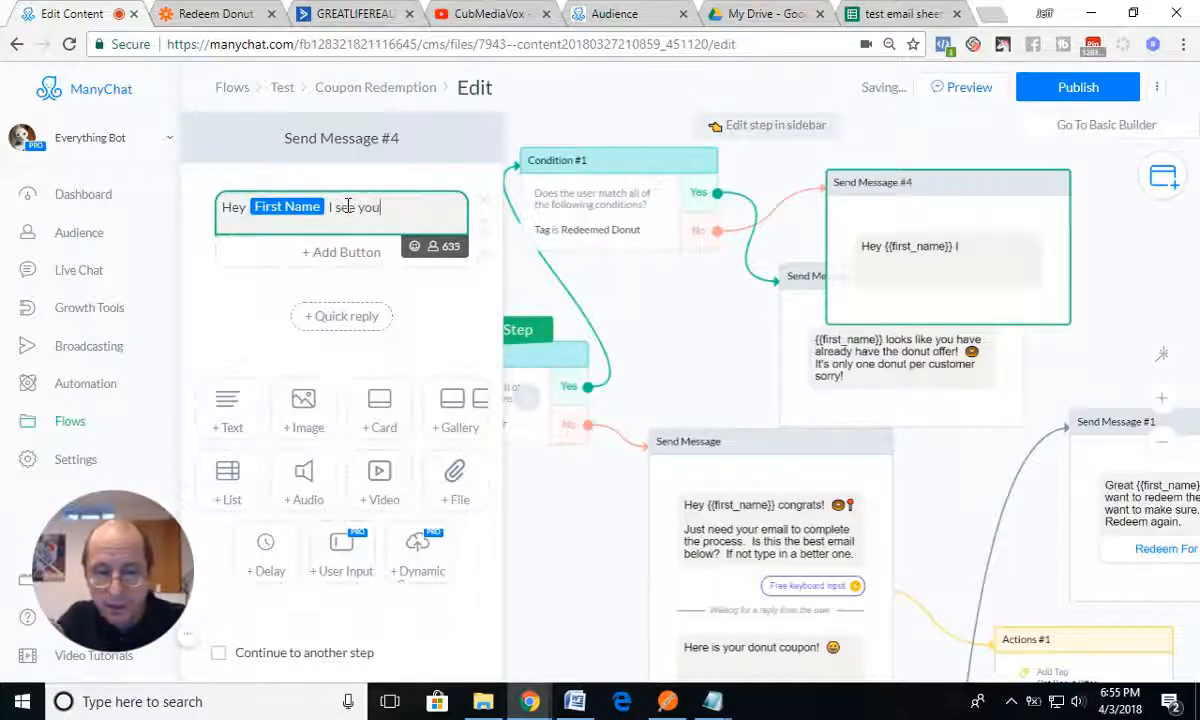
# Step: Continue the Send Message #4 text with "I see you got the donut offer but haven't redeem it"
pyautogui.write('I see you got the f')
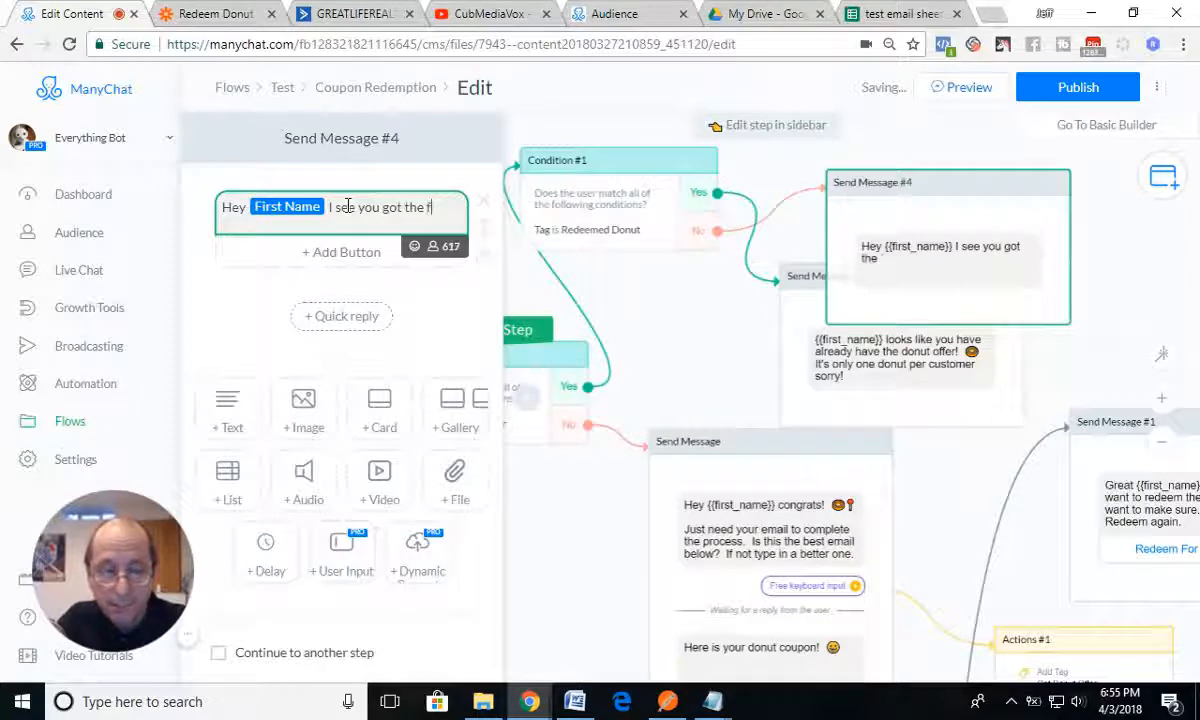
pyautogui.write('oof')
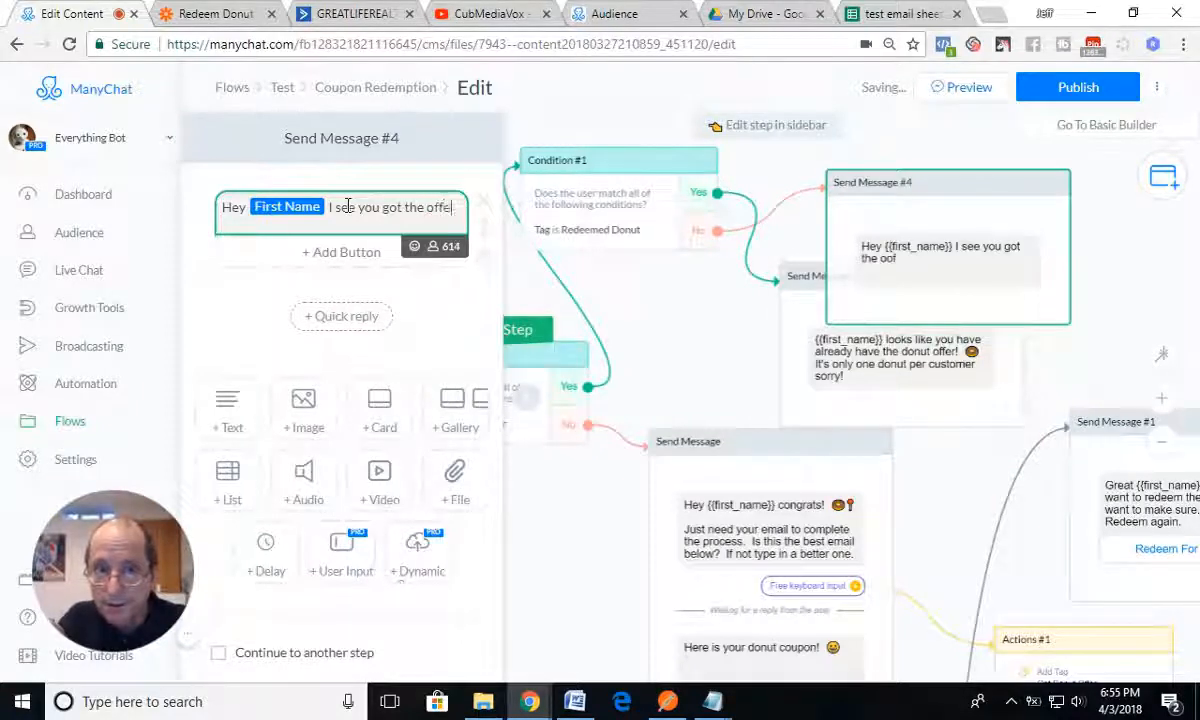
pyautogui.write('r ')
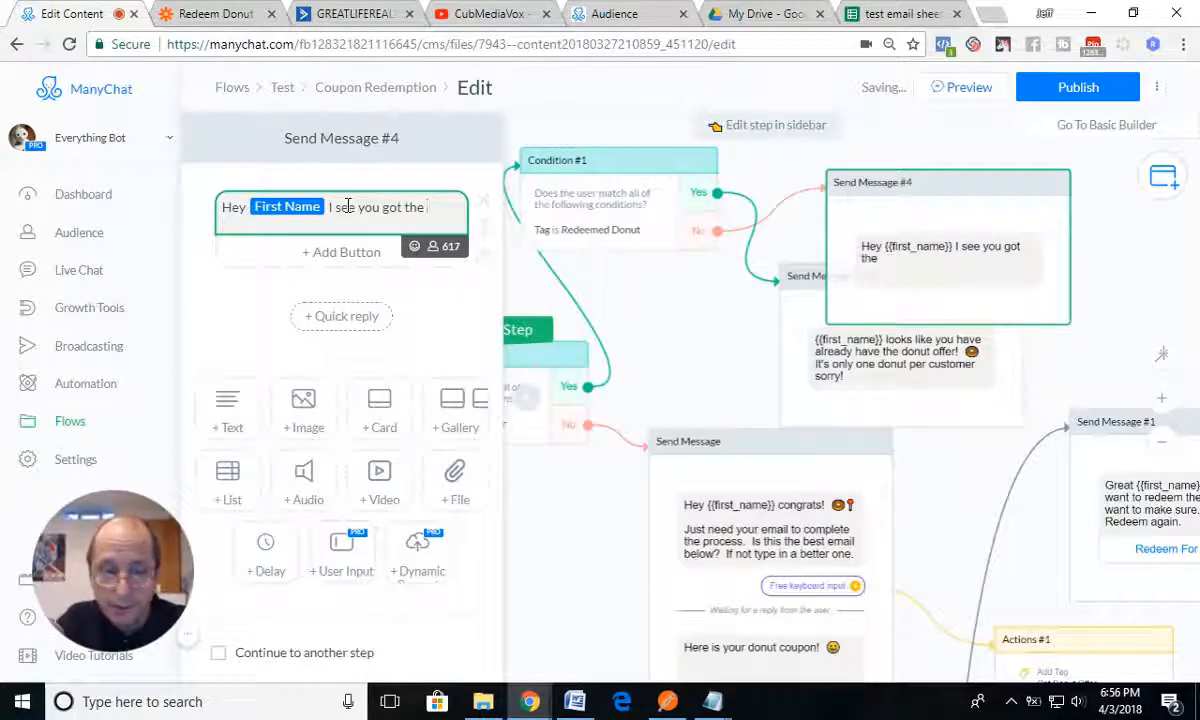
pyautogui.write('unt')
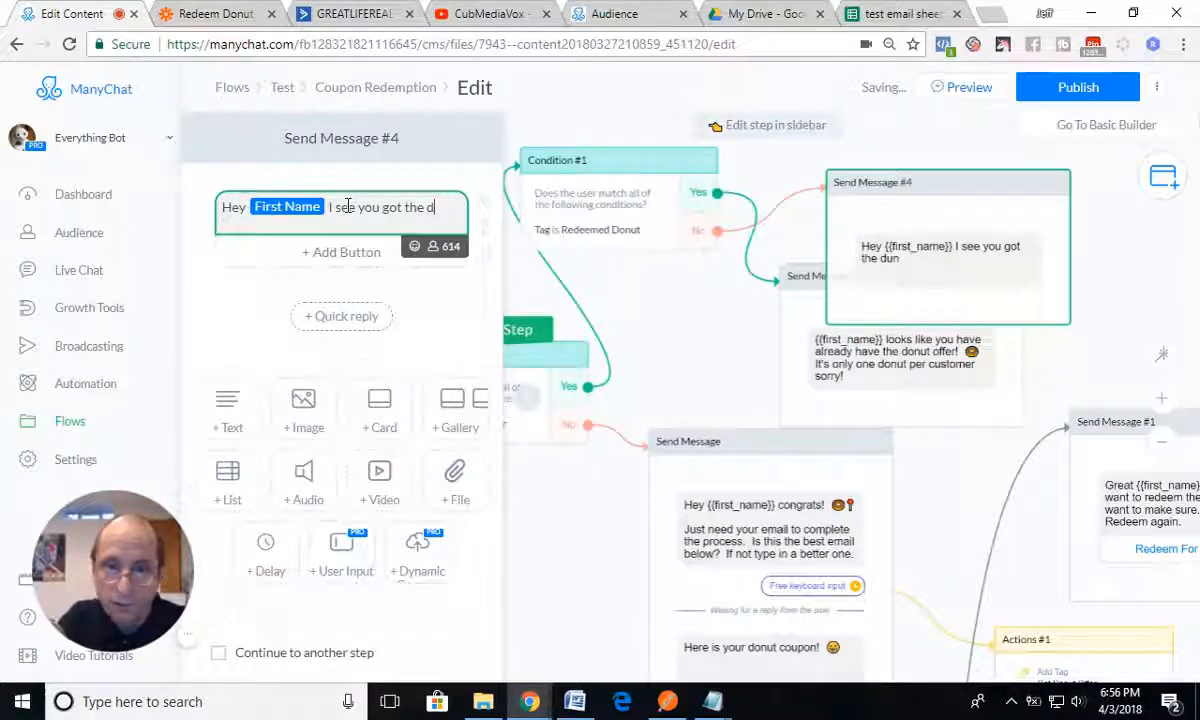
pyautogui.write('nut offer')
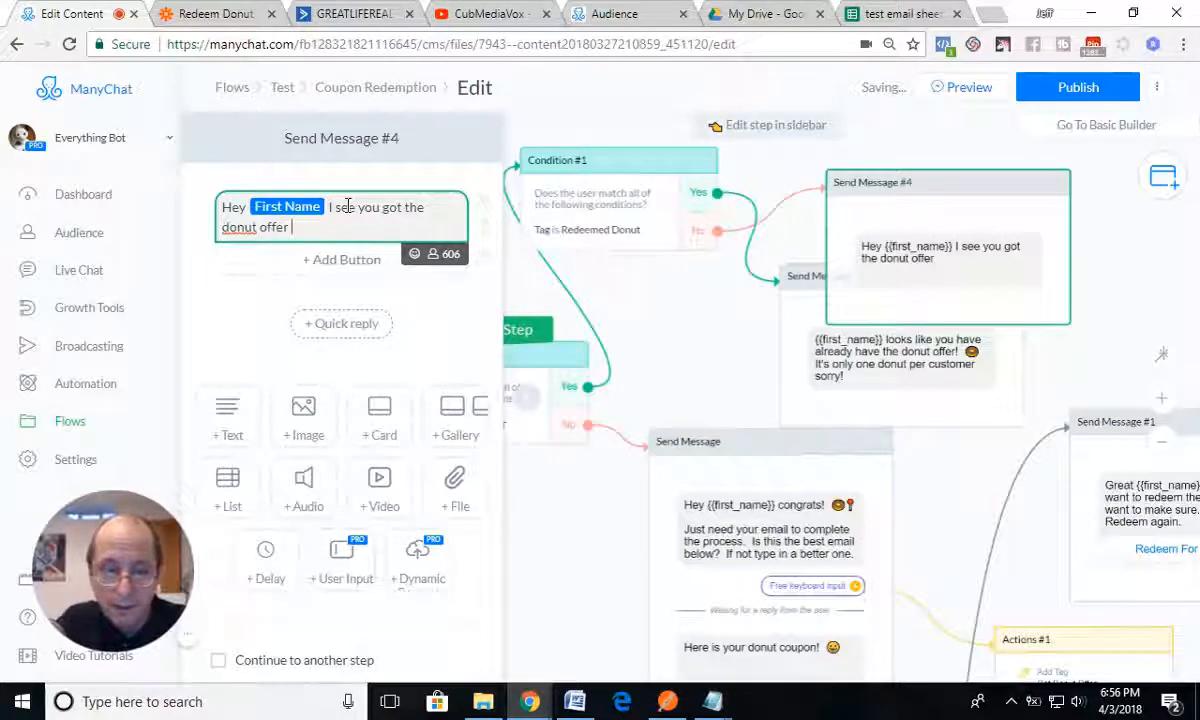
pyautogui.write(' but havn')
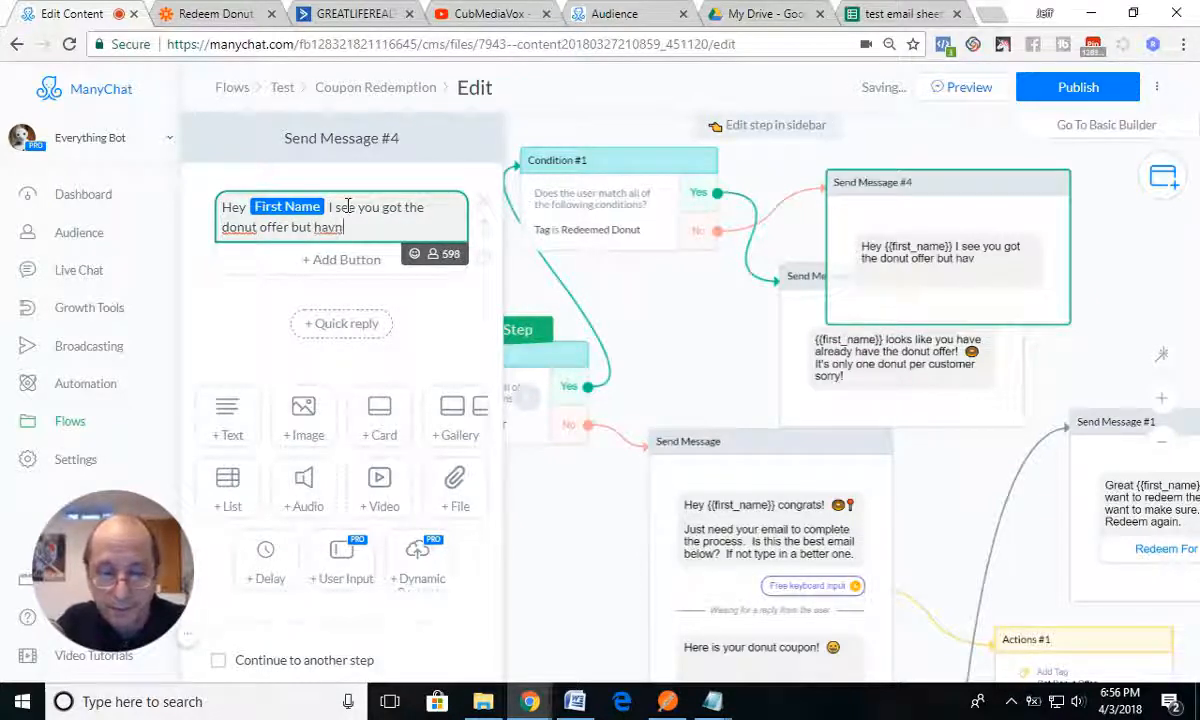
pyautogui.write("'t red")
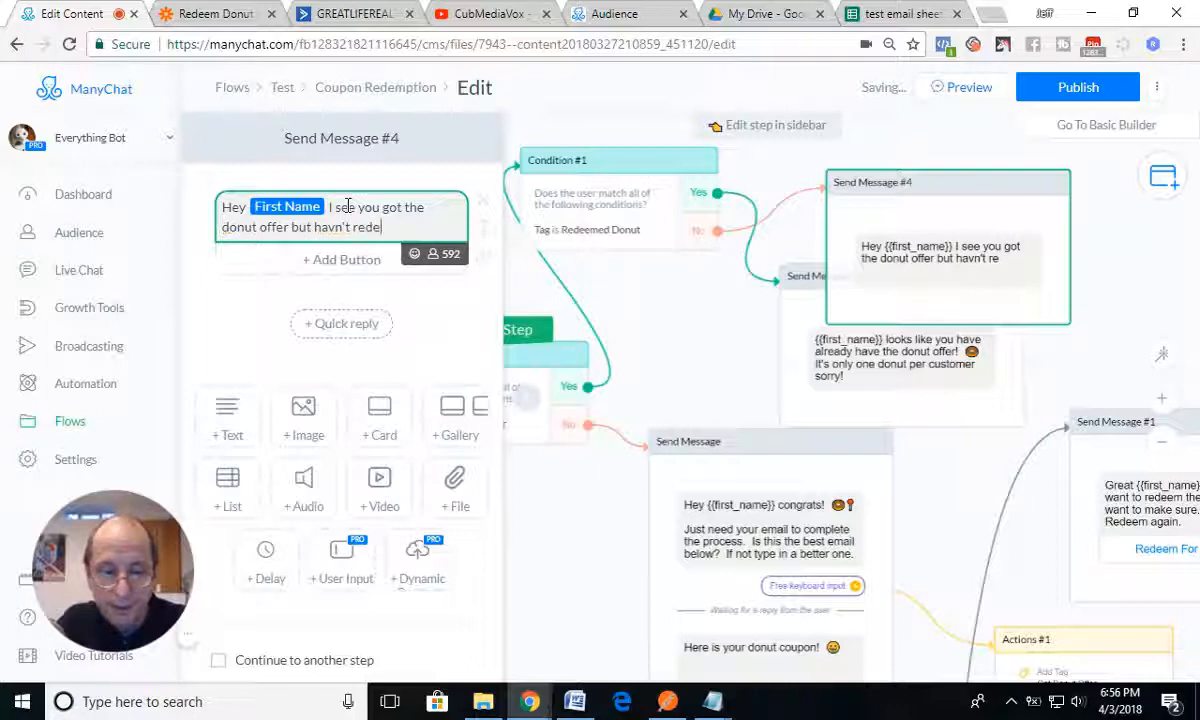
pyautogui.write('em it')
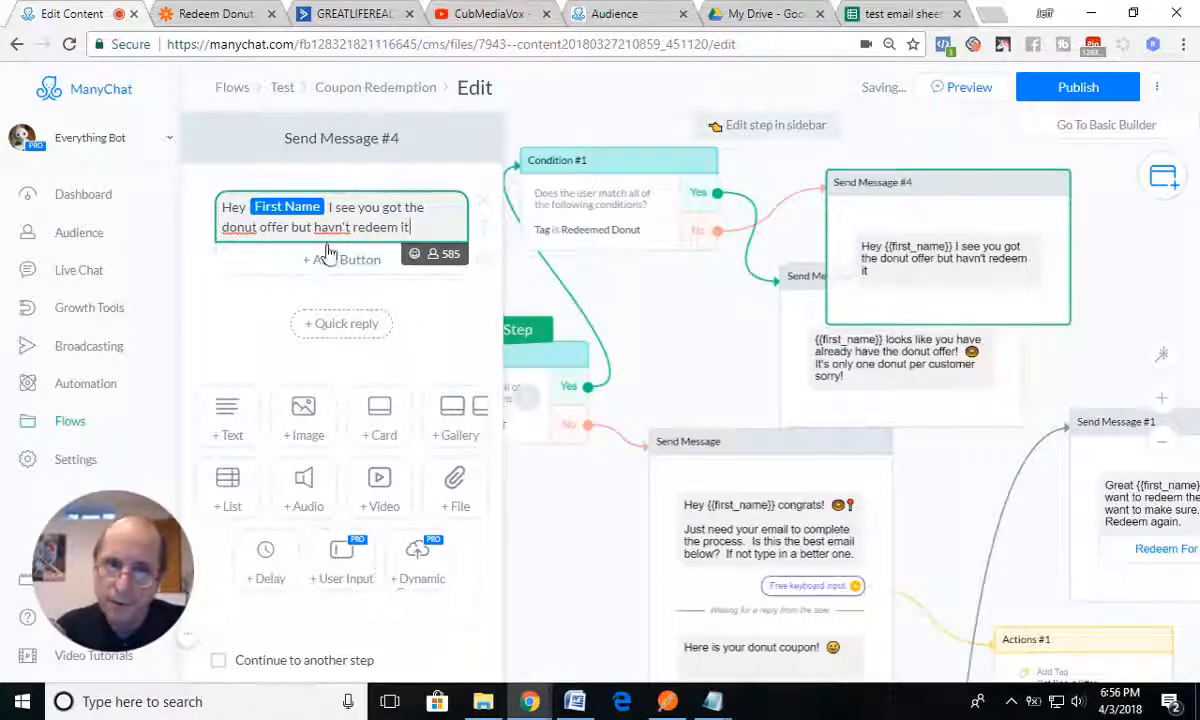
pyautogui.click(334, 228)
pyautogui.write('e')
# Step: End the first sentence with a period and append "Come on in before it expires." to the Send Message #4 text
pyautogui.click(421, 228)
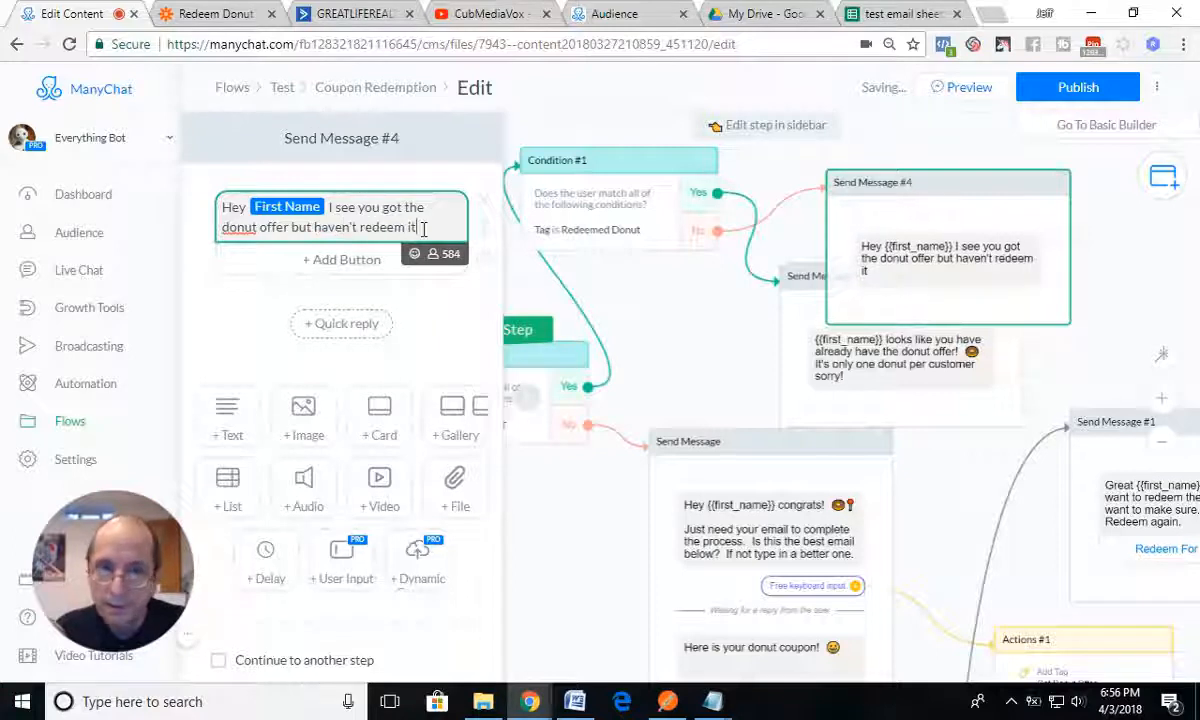
pyautogui.write('Com')
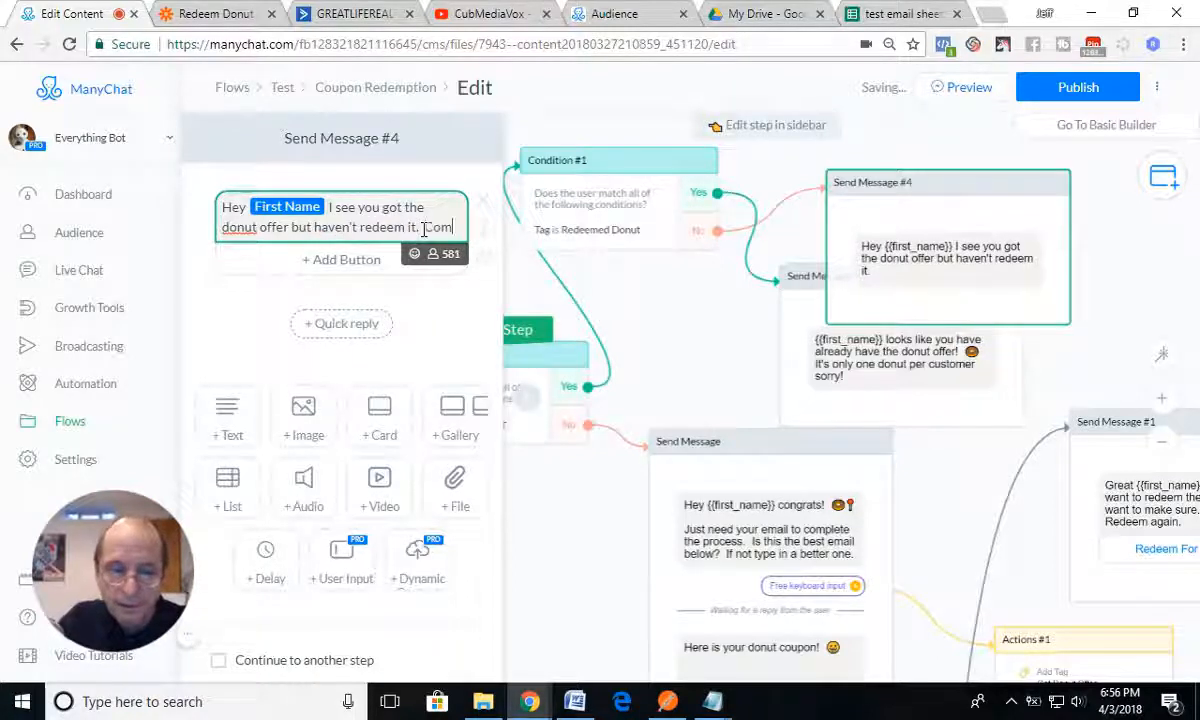
pyautogui.write('e on in ')
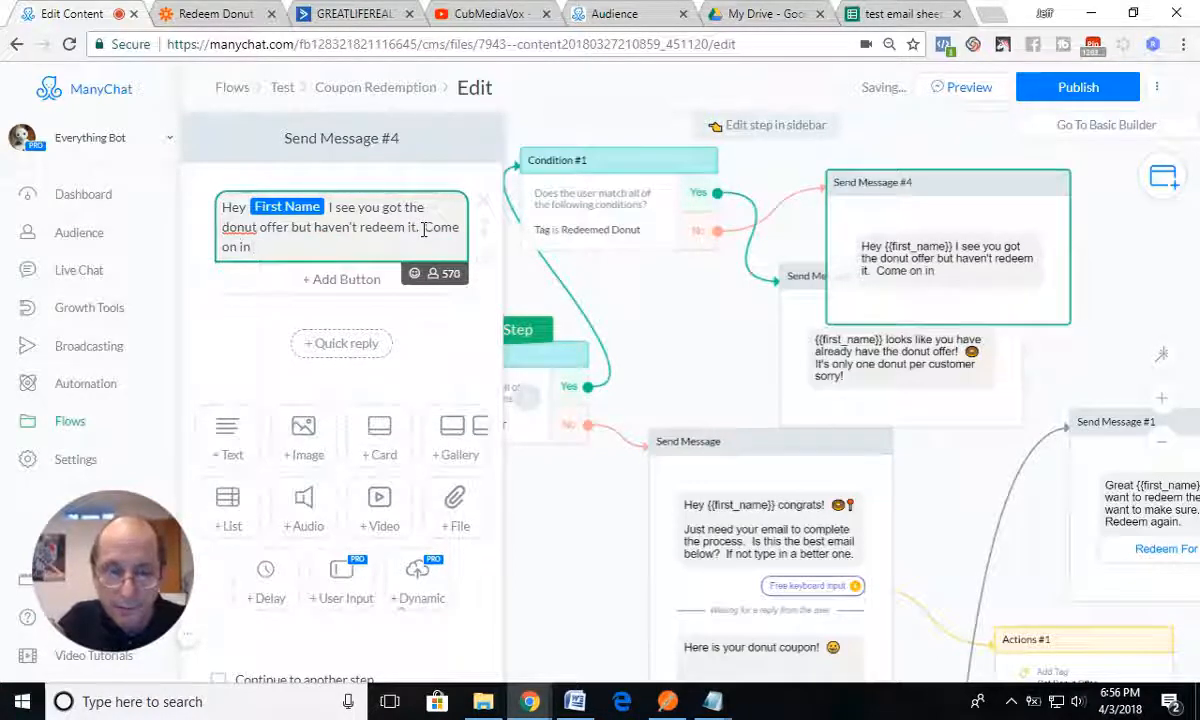
pyautogui.write('before it')
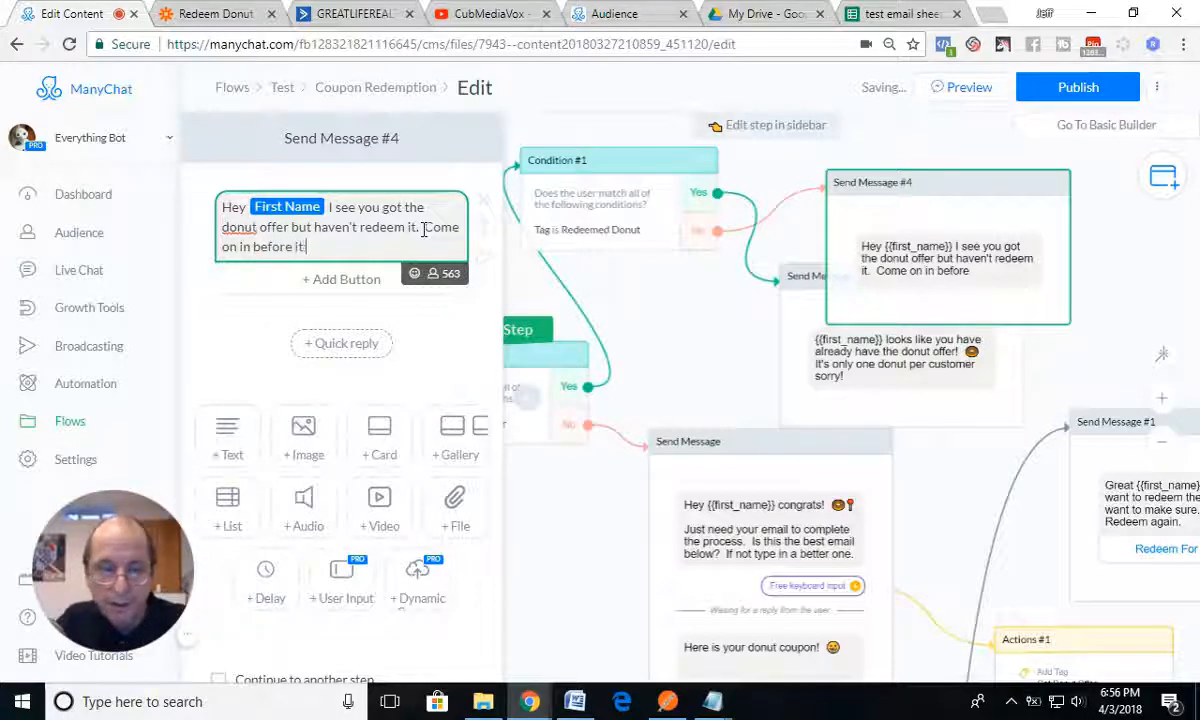
pyautogui.write(' expires.')
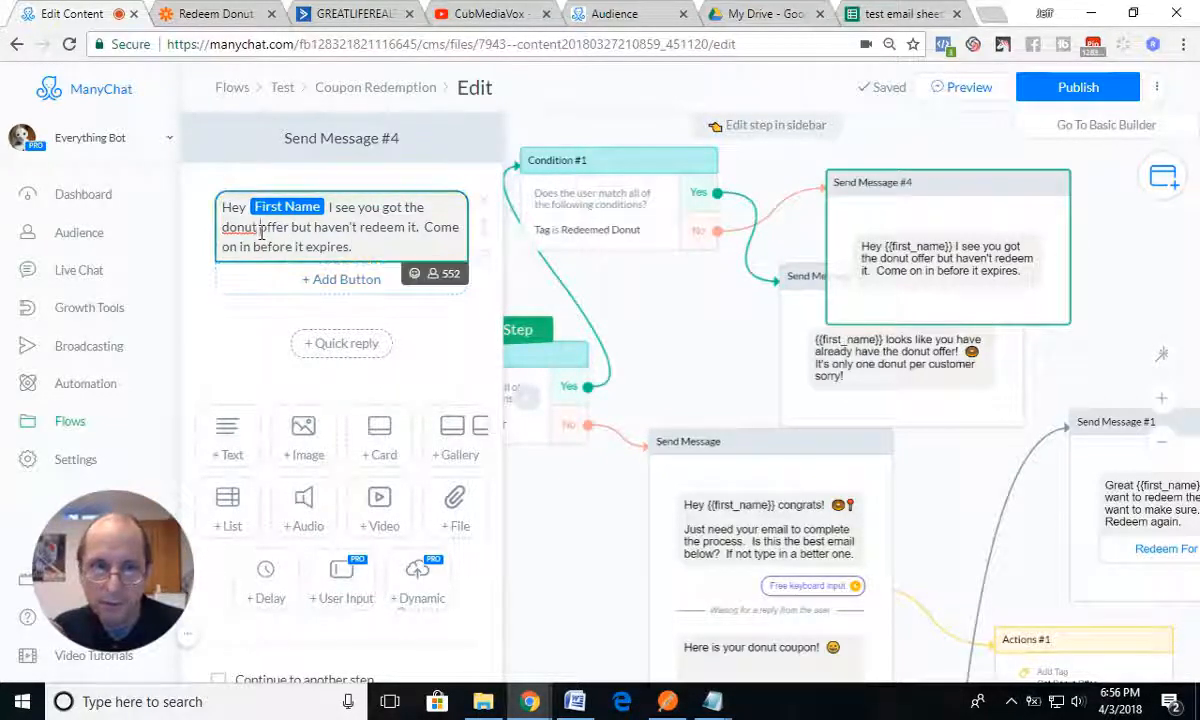
# Step: Insert a donut emoji after the word "donut" in Send Message #4 and close the message editor
pyautogui.click(417, 276)
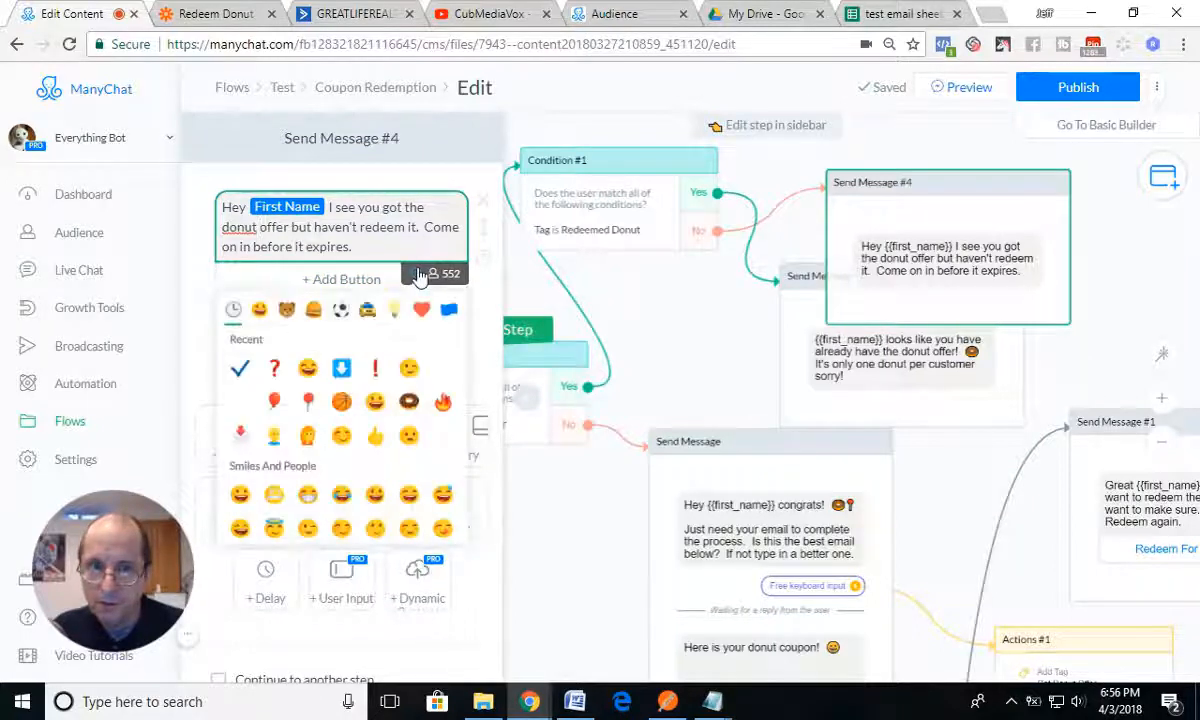
pyautogui.click(408, 401)
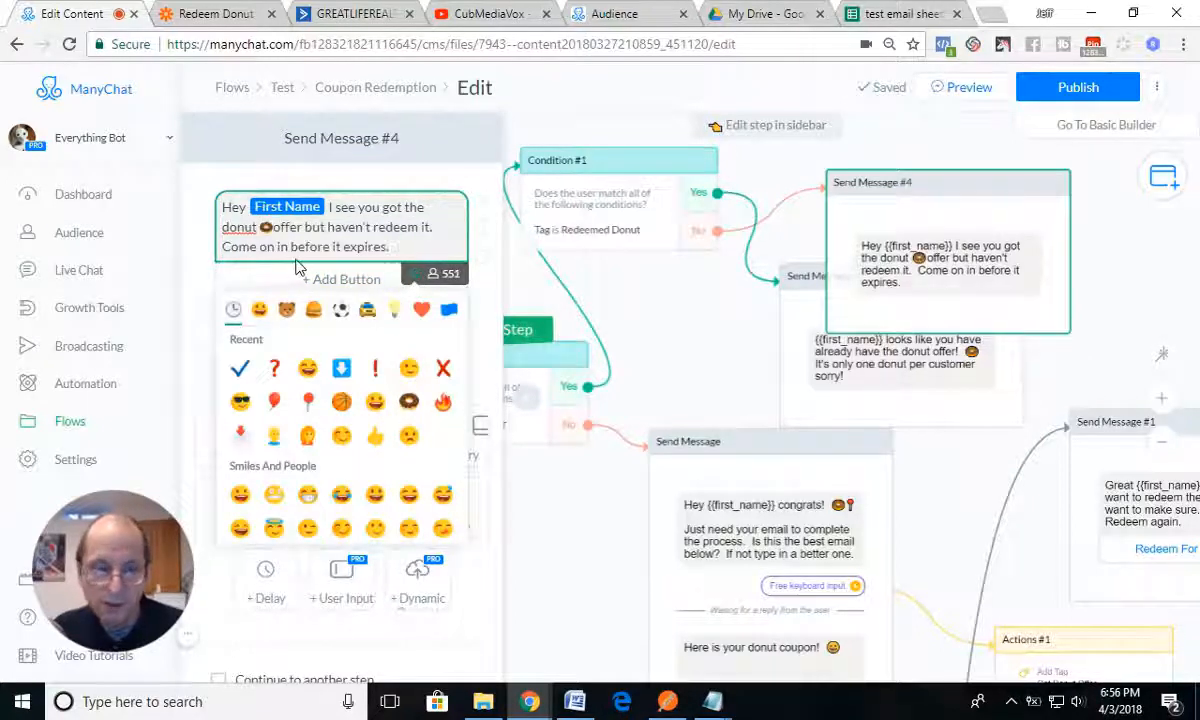
pyautogui.click(643, 308)
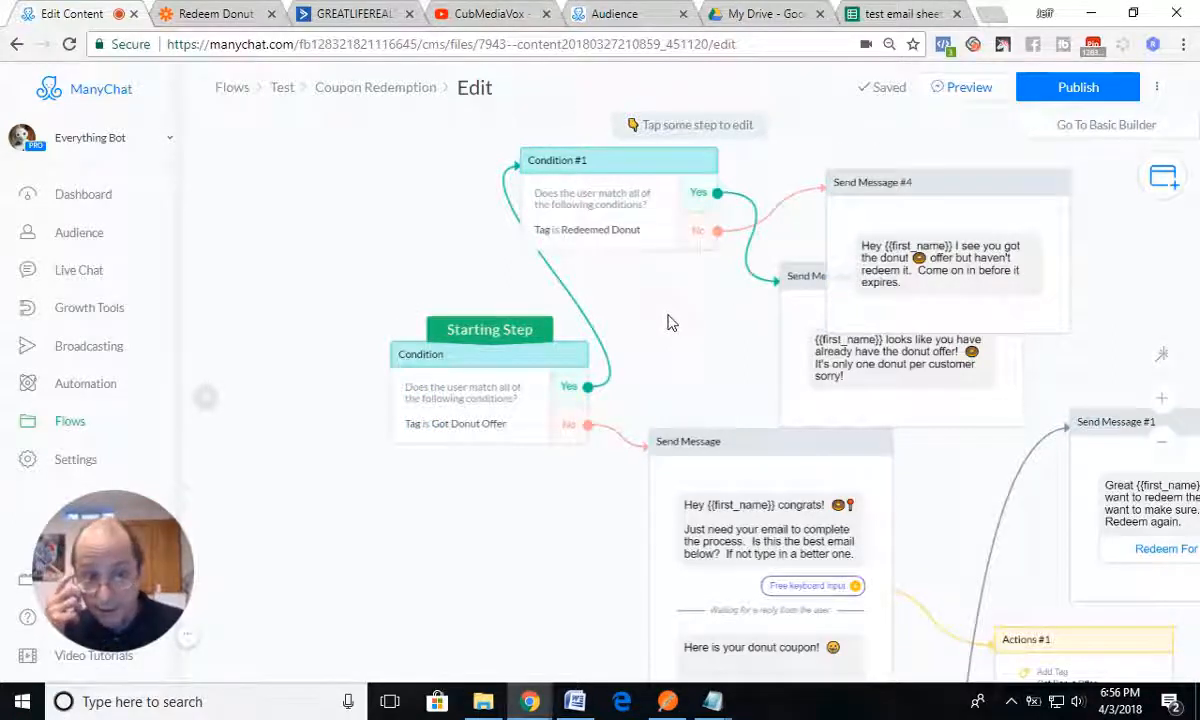
# Step: Publish the Coupon Redemption flow, look at the Redeem Donut zap in Zapier, and return to the ManyChat flow
pyautogui.click(1046, 87)
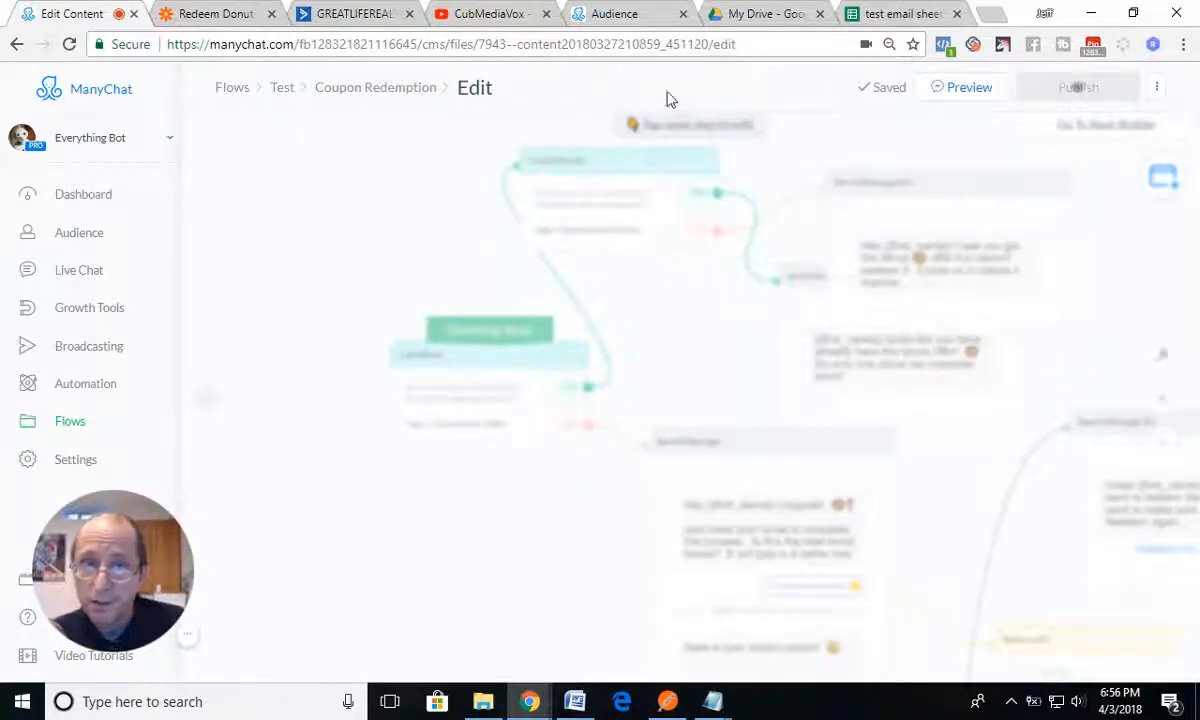
pyautogui.click(216, 15)
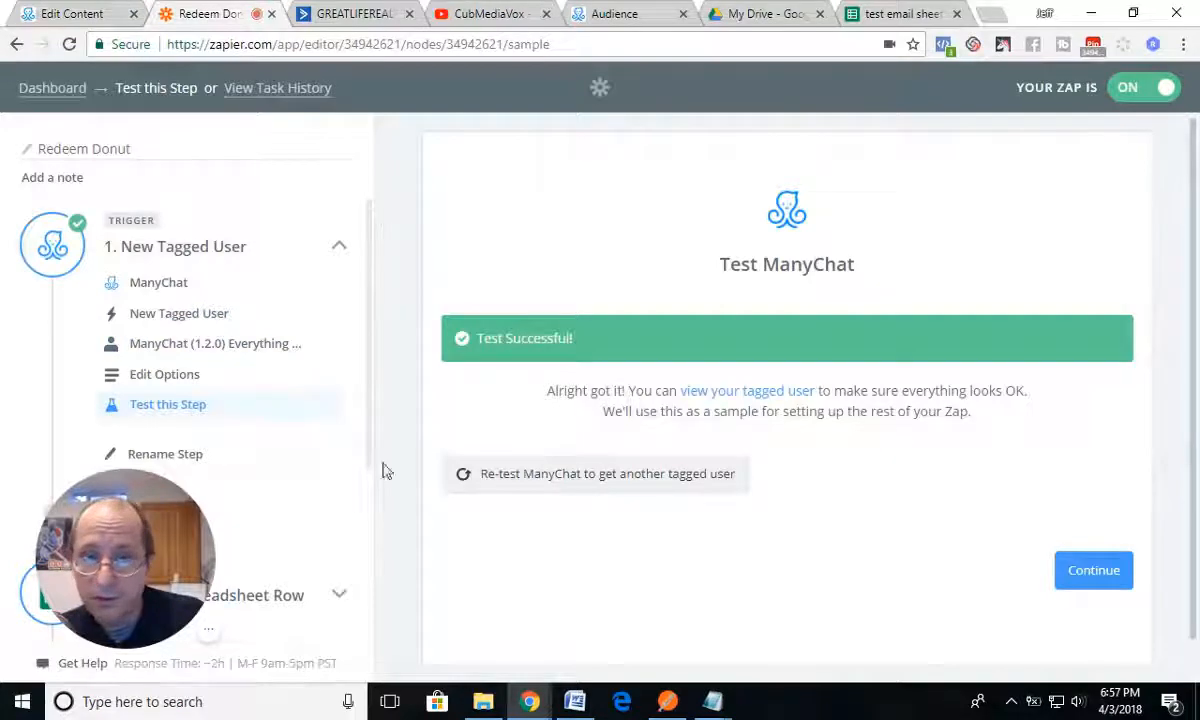
pyautogui.click(108, 15)
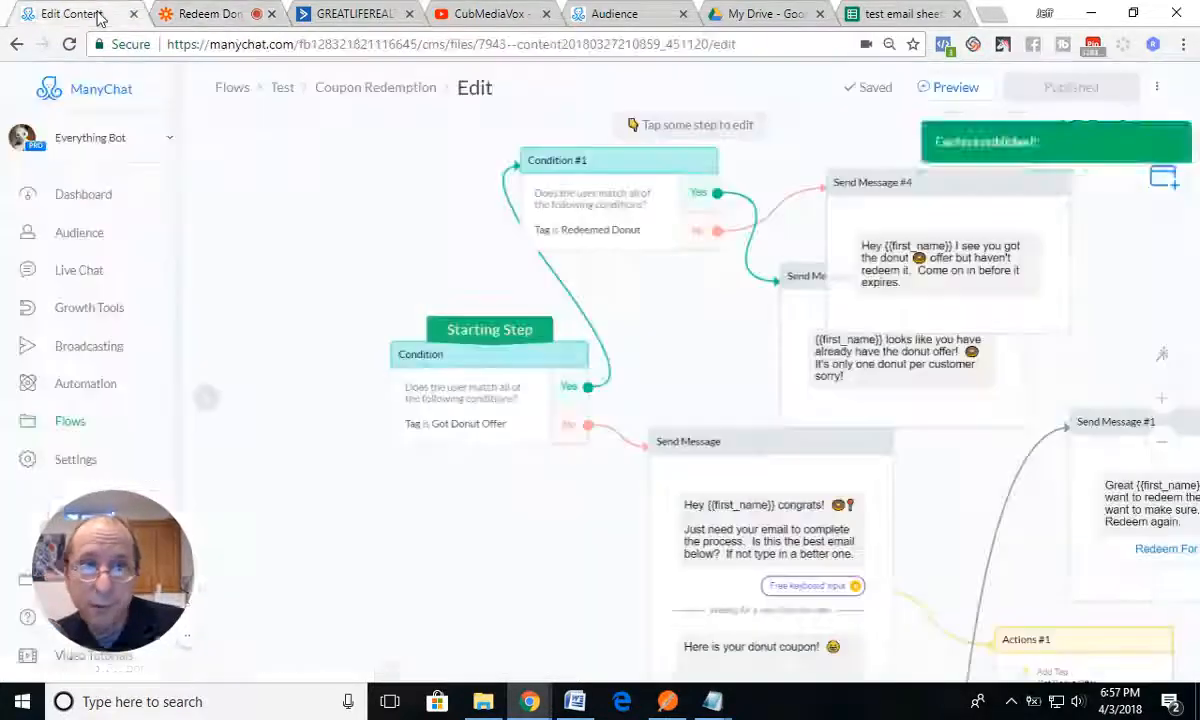
# Step: Follow the Coupon Redemption flow through to its Add Tag Redeemed Donut action, and switch to the Redeem Donut zap in Zapier
pyautogui.moveTo(447, 368); pyautogui.dragTo(425, 366)
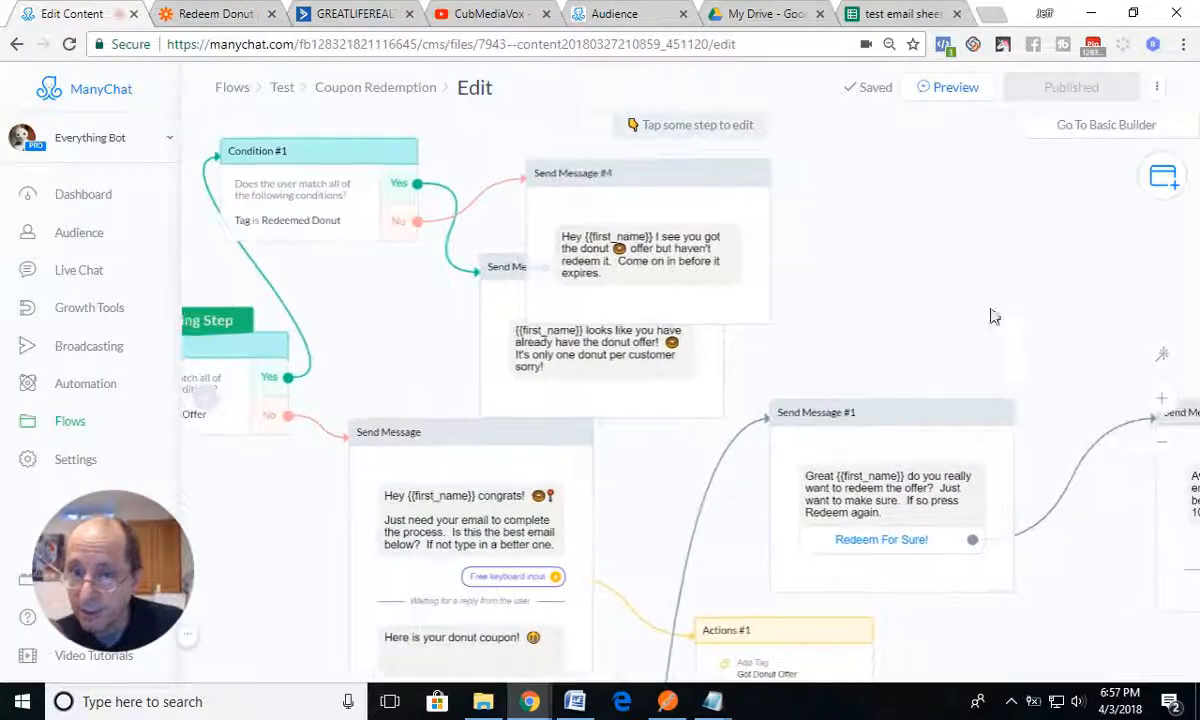
pyautogui.moveTo(991, 316); pyautogui.dragTo(605, 212)
pyautogui.moveTo(734, 544)
pyautogui.mouseDown()
pyautogui.moveTo(600, 477)
pyautogui.moveTo(455, 480)
pyautogui.mouseUp()
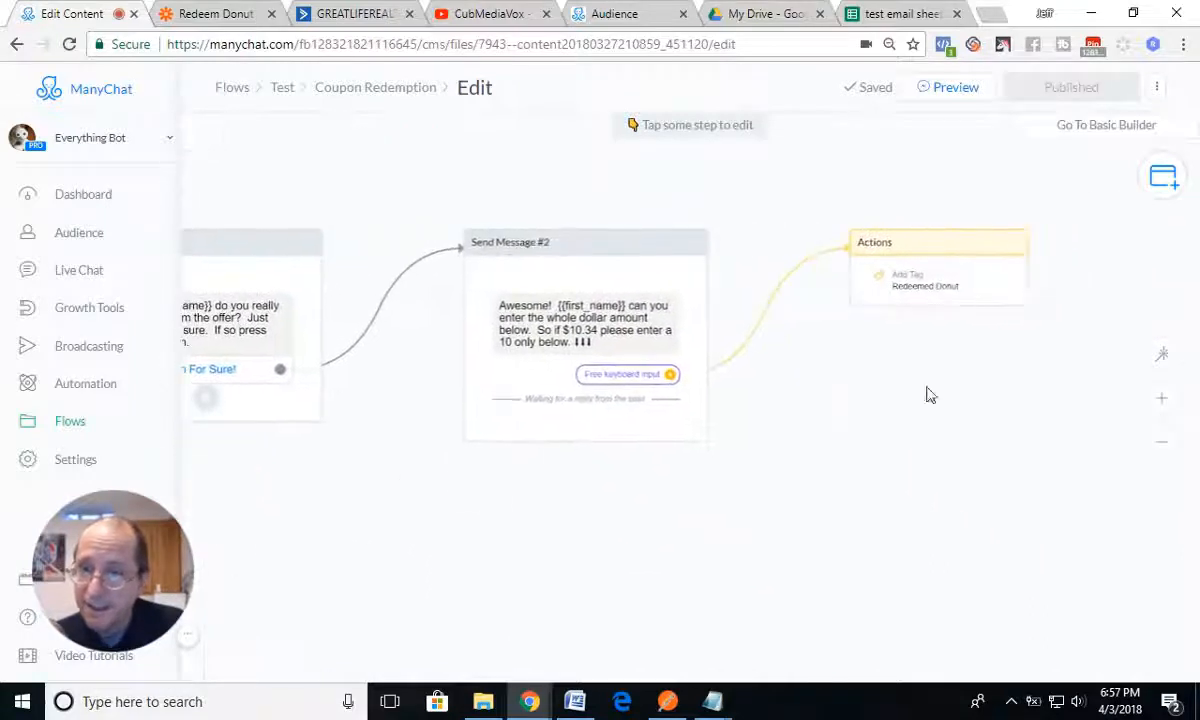
pyautogui.click(206, 18)
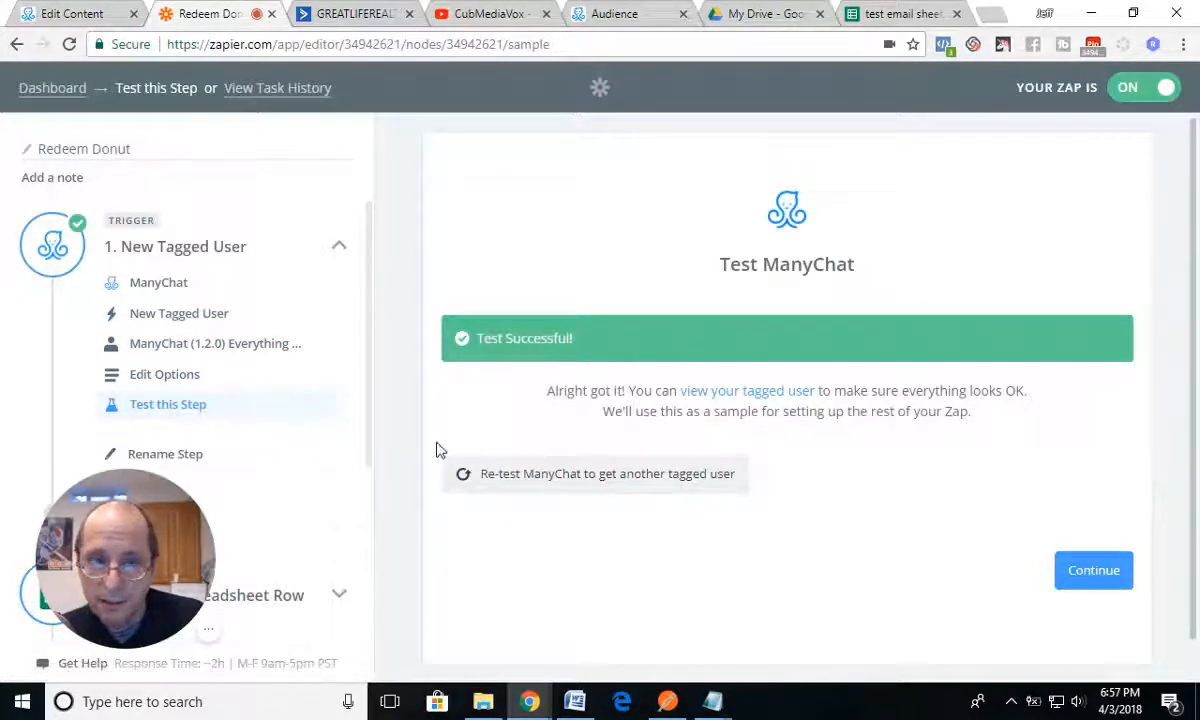
# Step: Review the New Tagged User trigger's settings, covering its trigger type, connected ManyChat account, tag and test
pyautogui.click(166, 314)
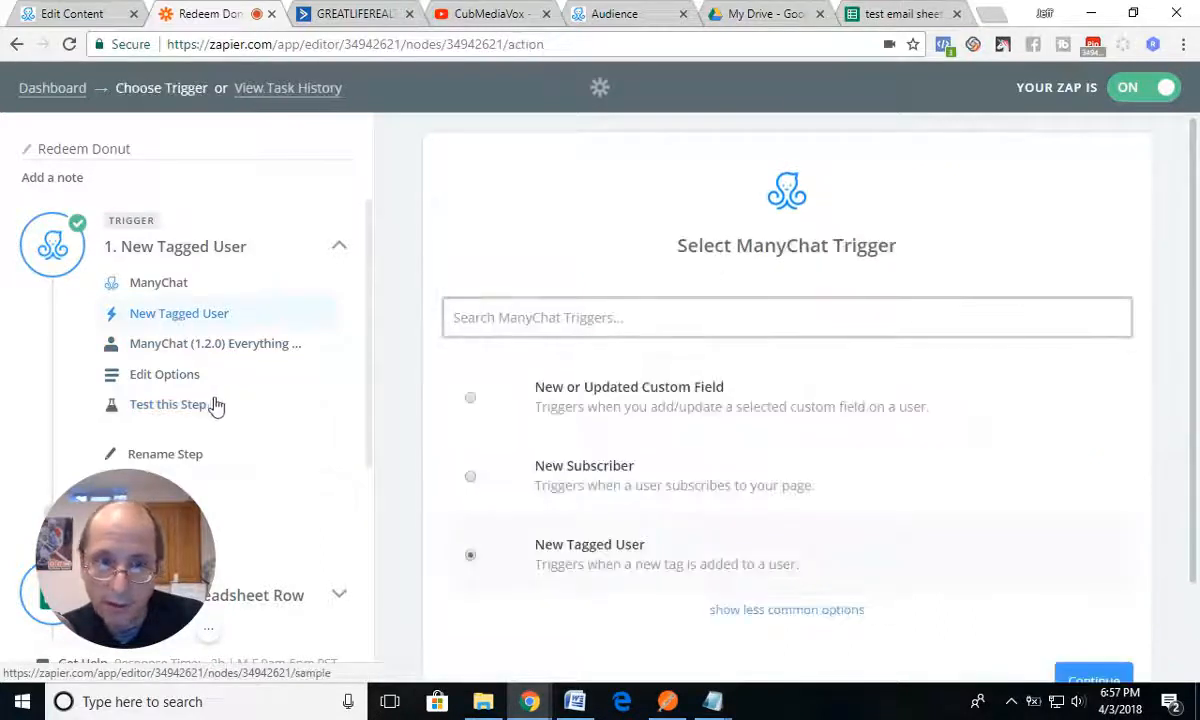
pyautogui.click(1087, 677)
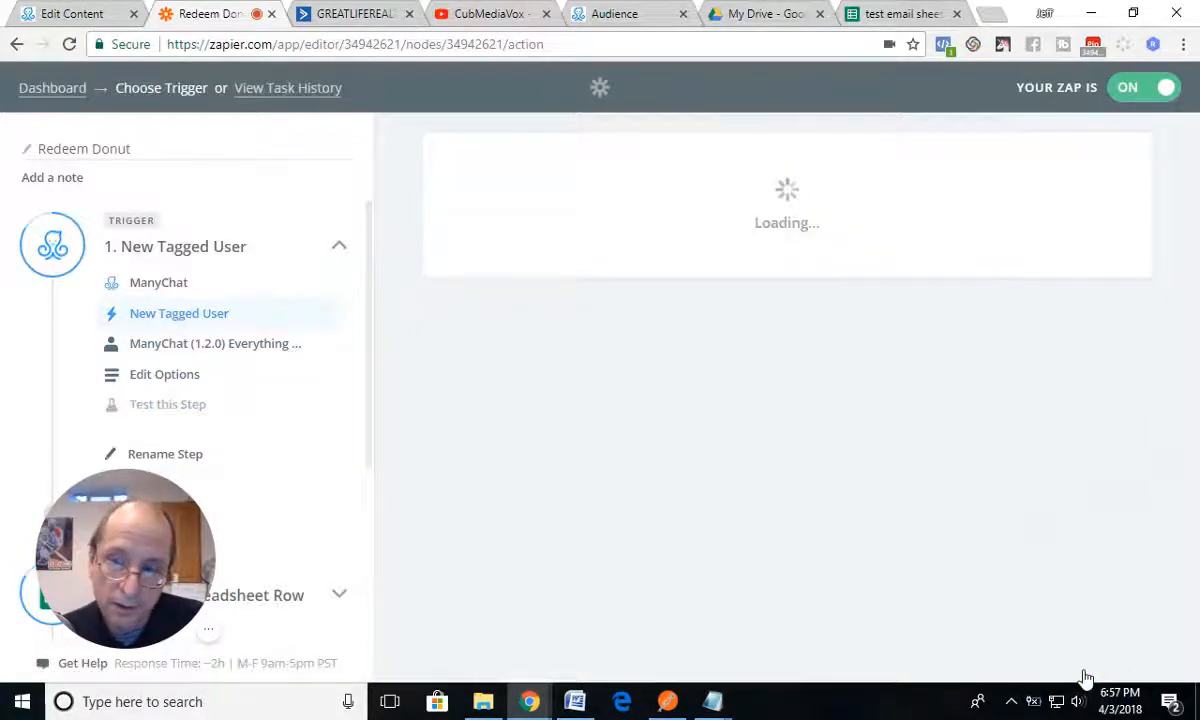
pyautogui.scroll(-2, 1093, 656)
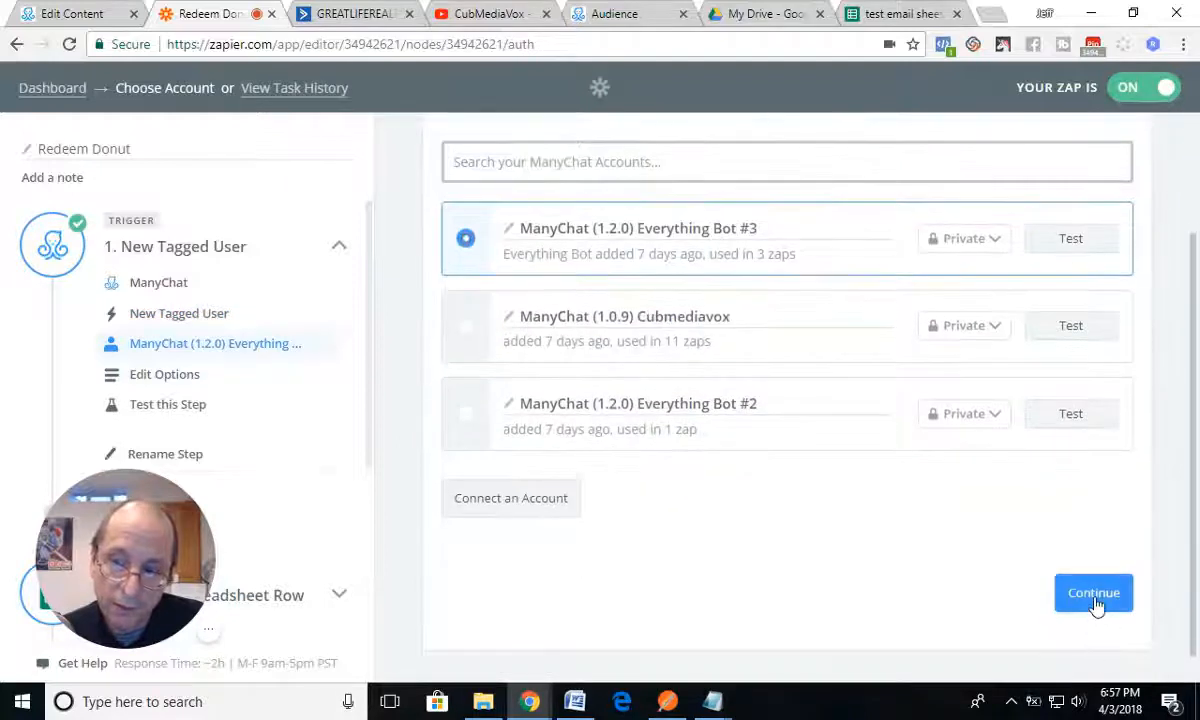
pyautogui.click(1096, 606)
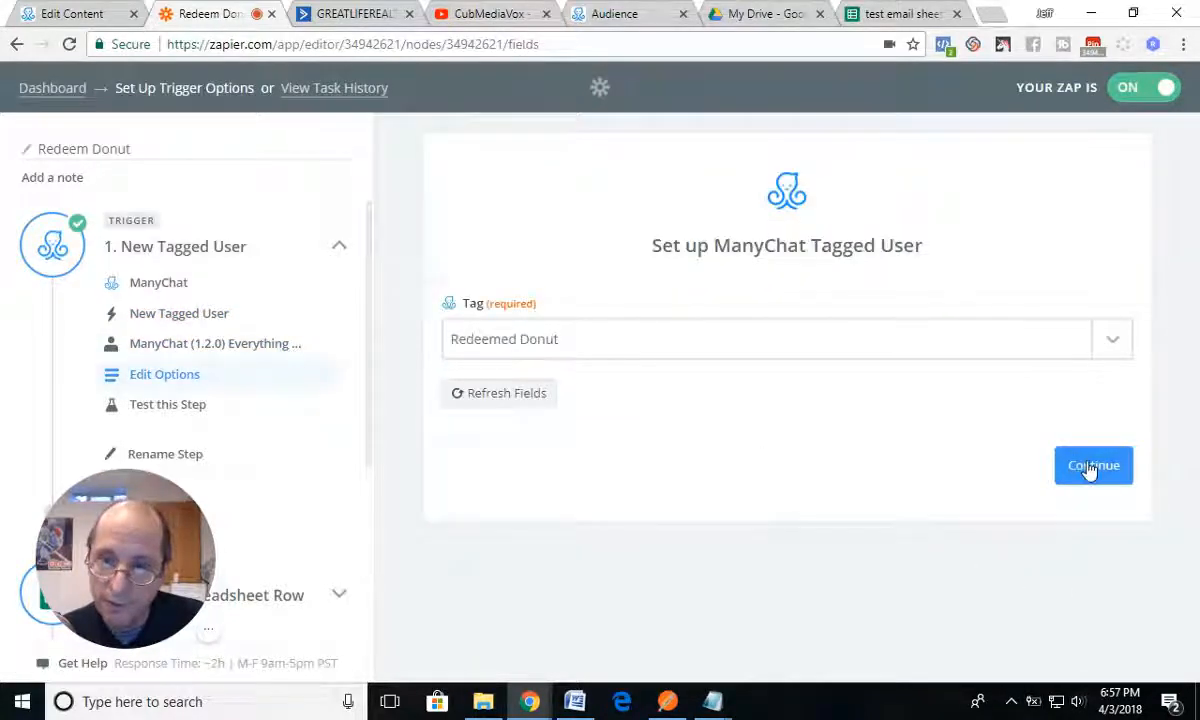
pyautogui.click(1087, 470)
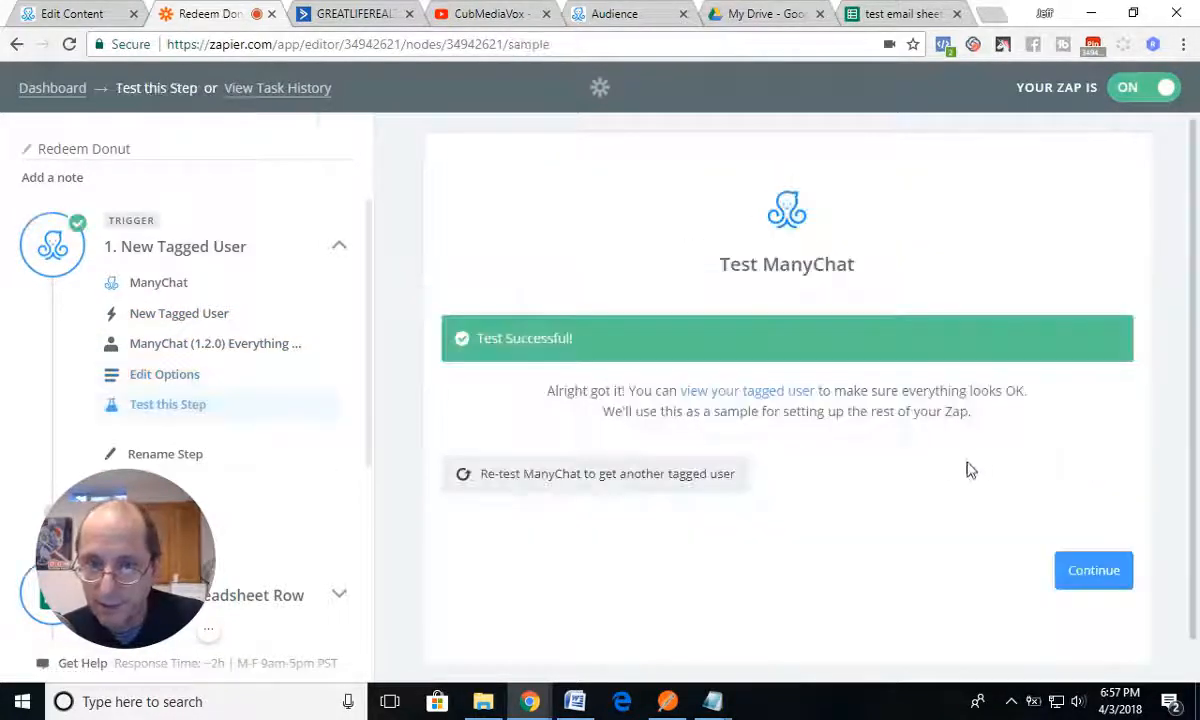
pyautogui.click(1088, 576)
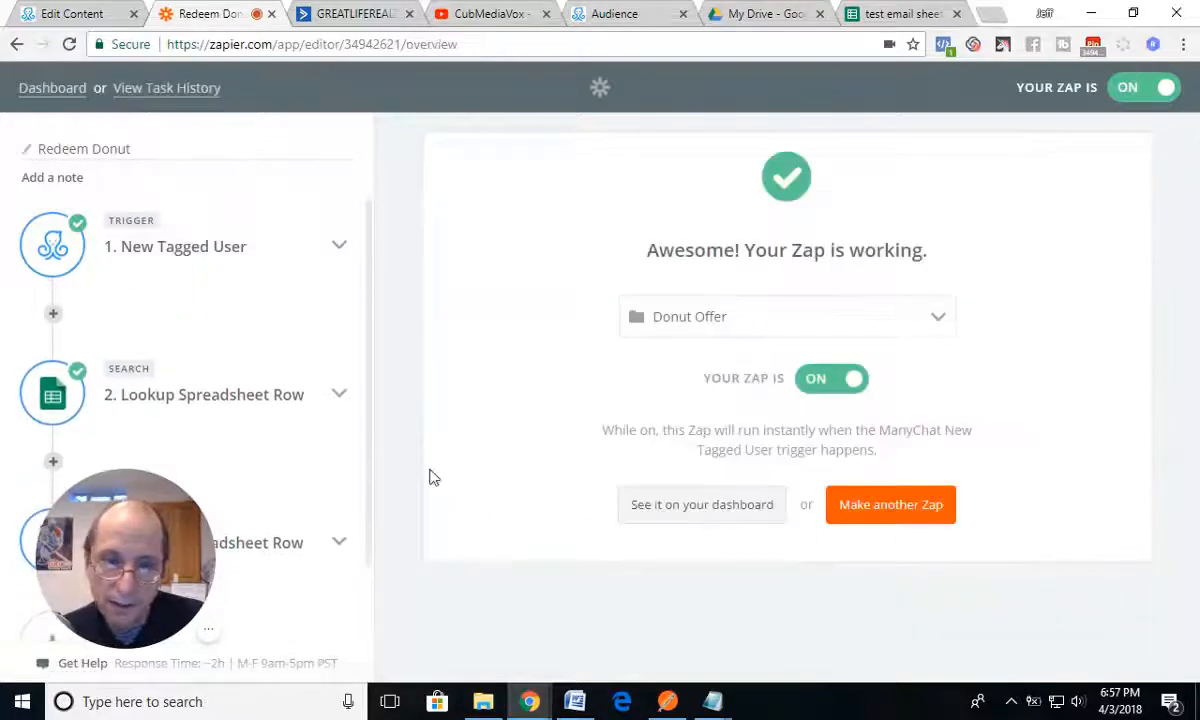
# Step: Expand the zap's Lookup Spreadsheet Row step, check the test email sheet in Google Sheets, and return to the Redeem Donut zap
pyautogui.click(236, 394)
pyautogui.scroll(-2, 322, 444)
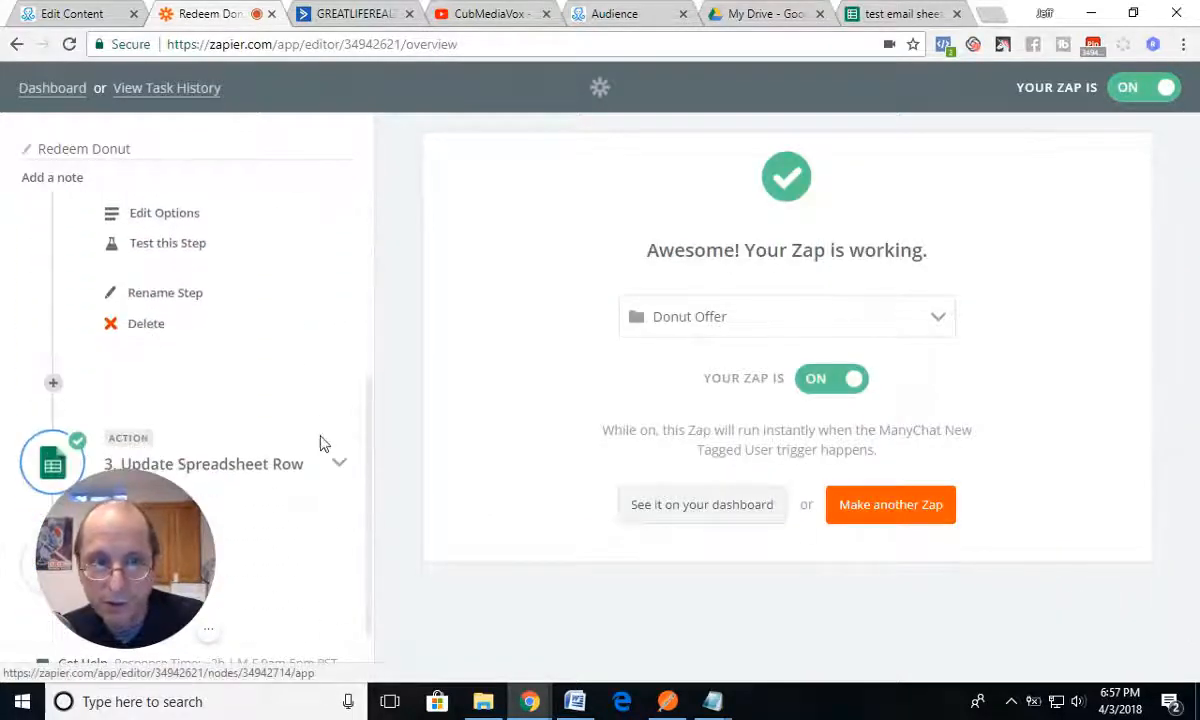
pyautogui.scroll(3, 322, 444)
pyautogui.scroll(-2, 322, 444)
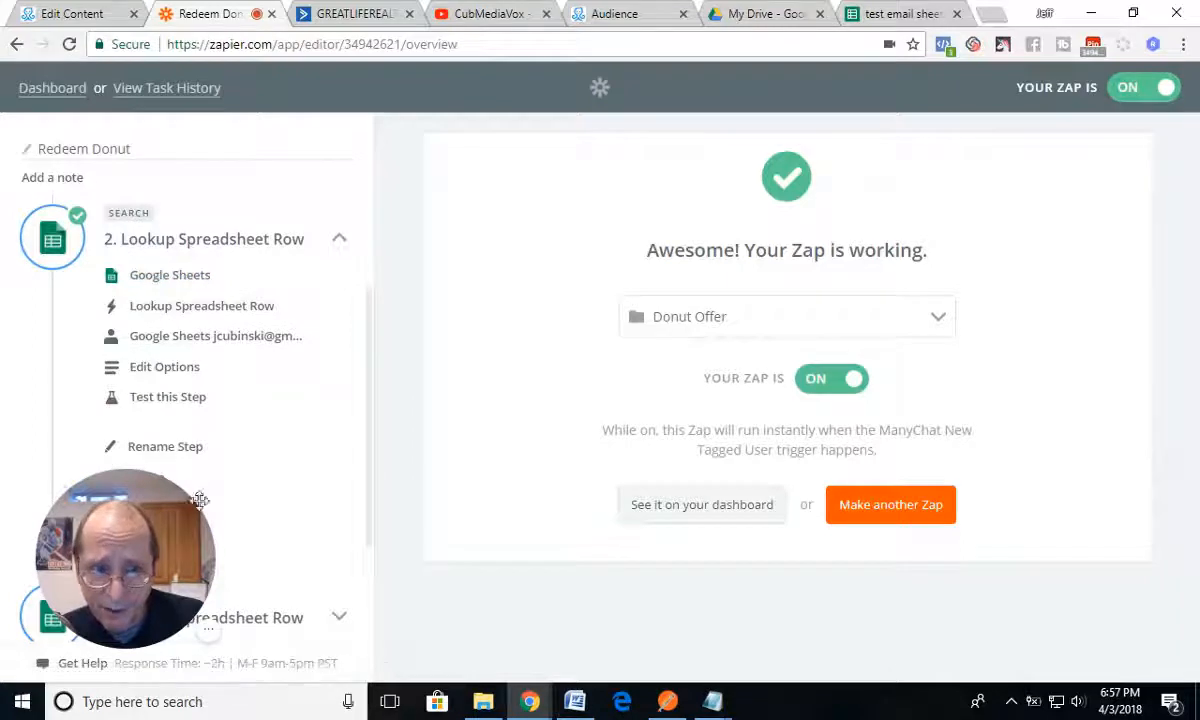
pyautogui.moveTo(157, 527); pyautogui.dragTo(1091, 177)
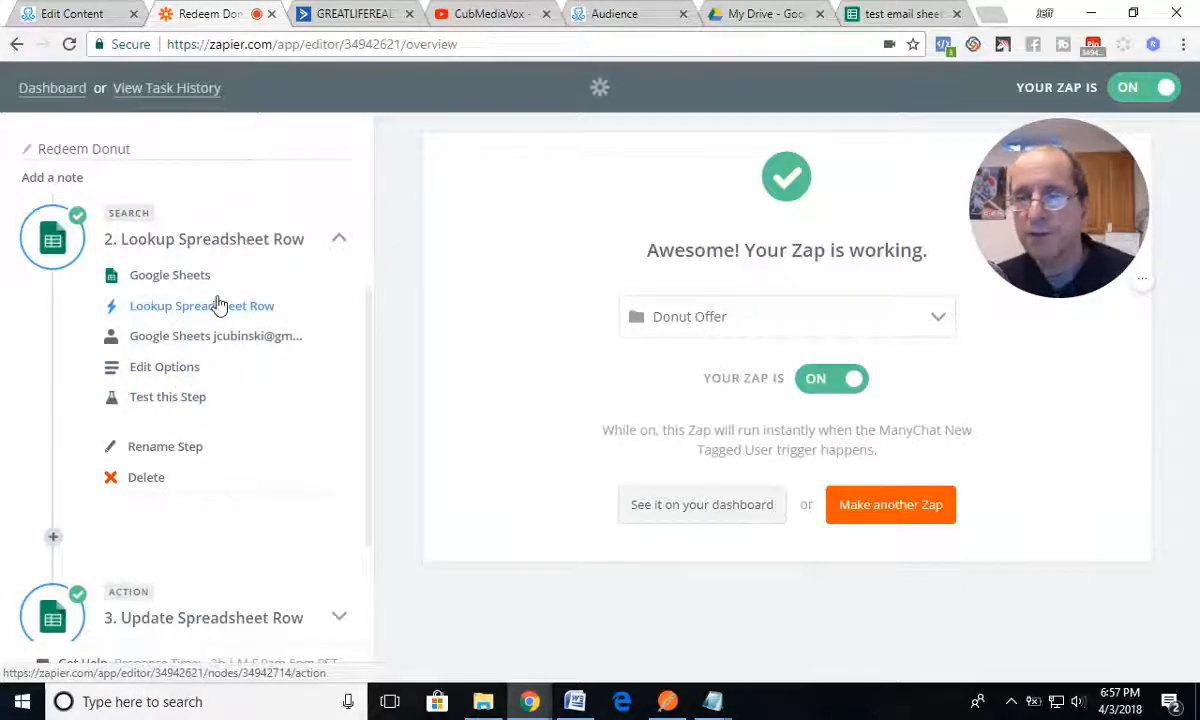
pyautogui.click(865, 14)
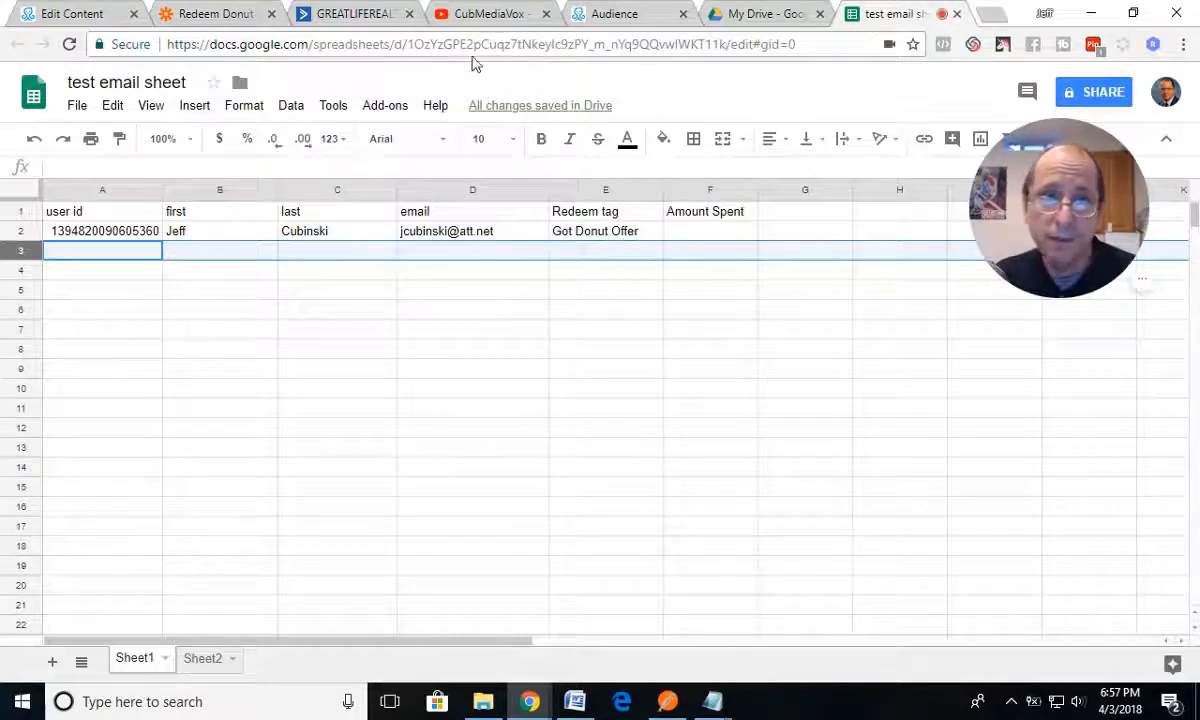
pyautogui.click(207, 16)
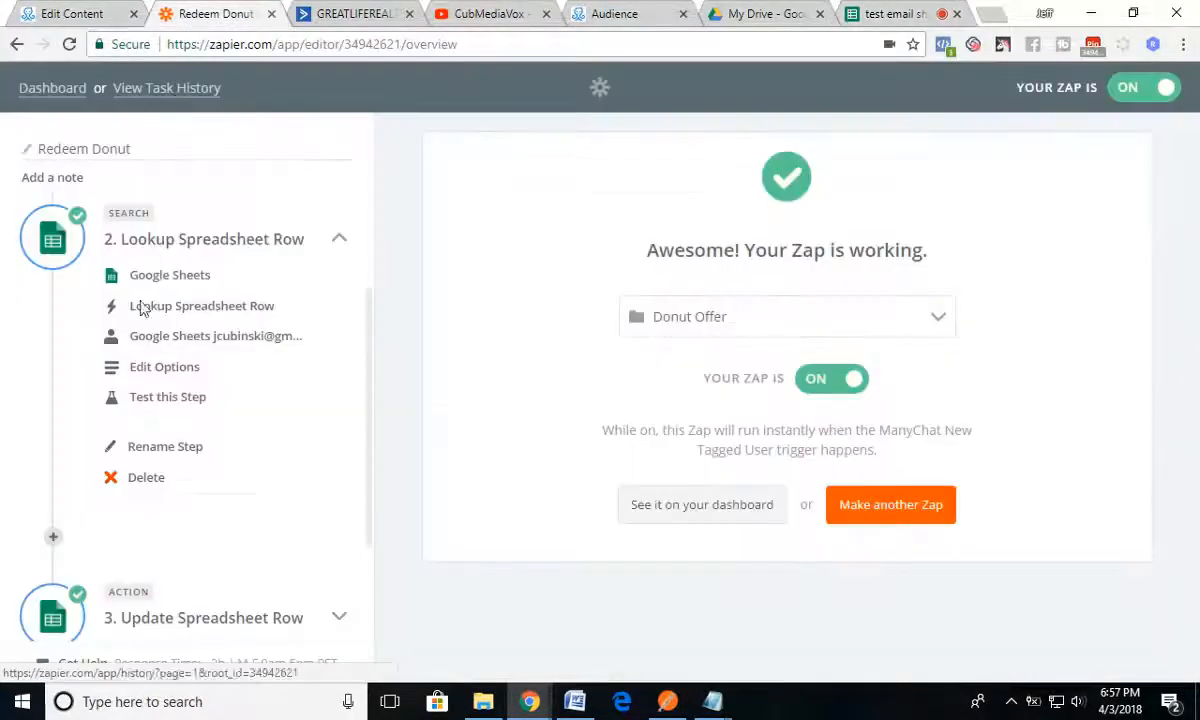
# Step: Delete the Update Spreadsheet Row and Lookup Spreadsheet Row steps from the Redeem Donut zap
pyautogui.scroll(-2, 209, 495)
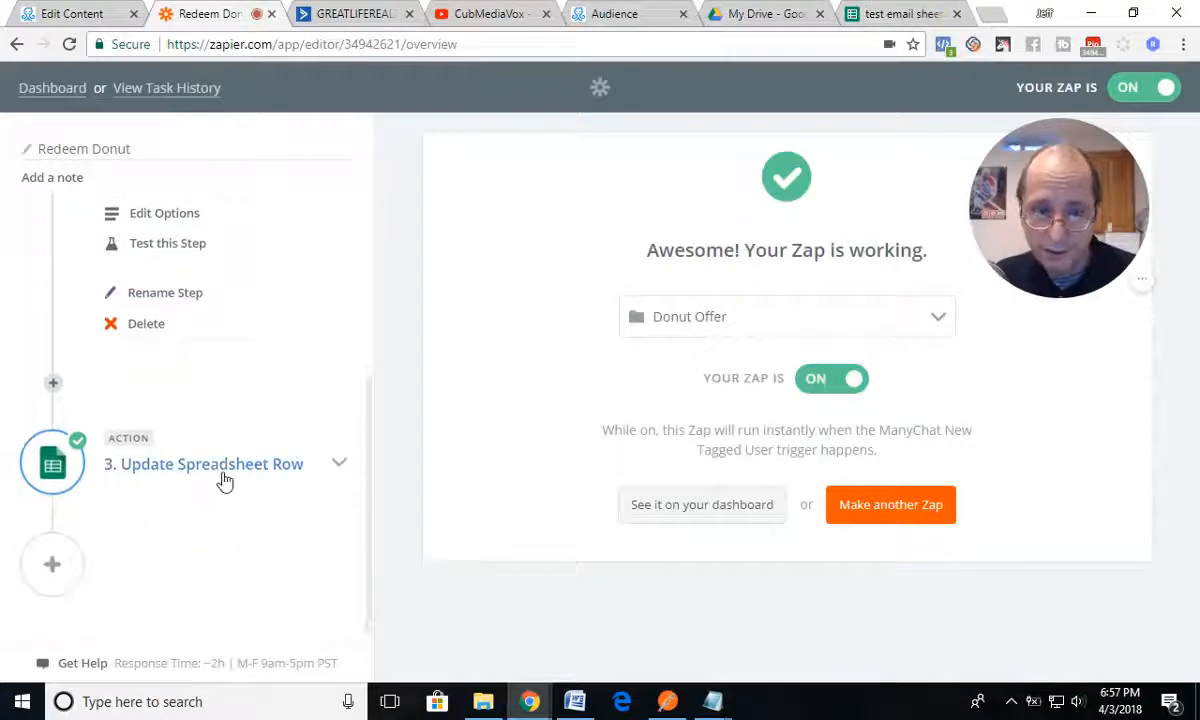
pyautogui.click(210, 463)
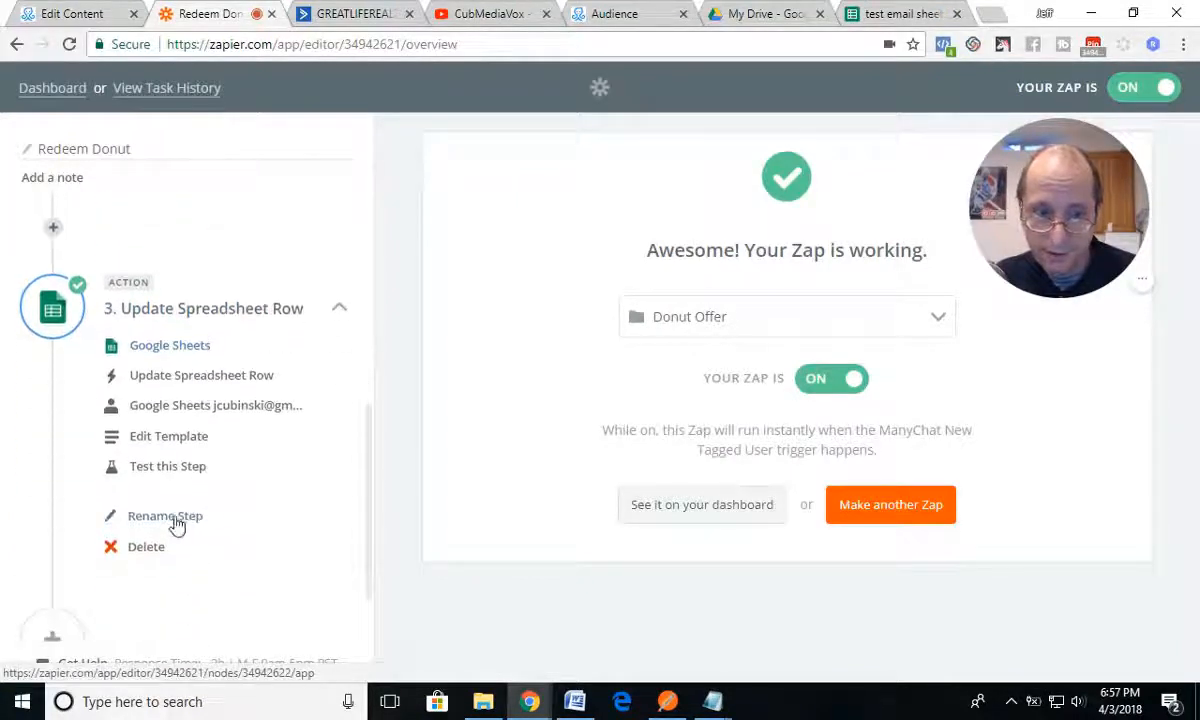
pyautogui.click(150, 548)
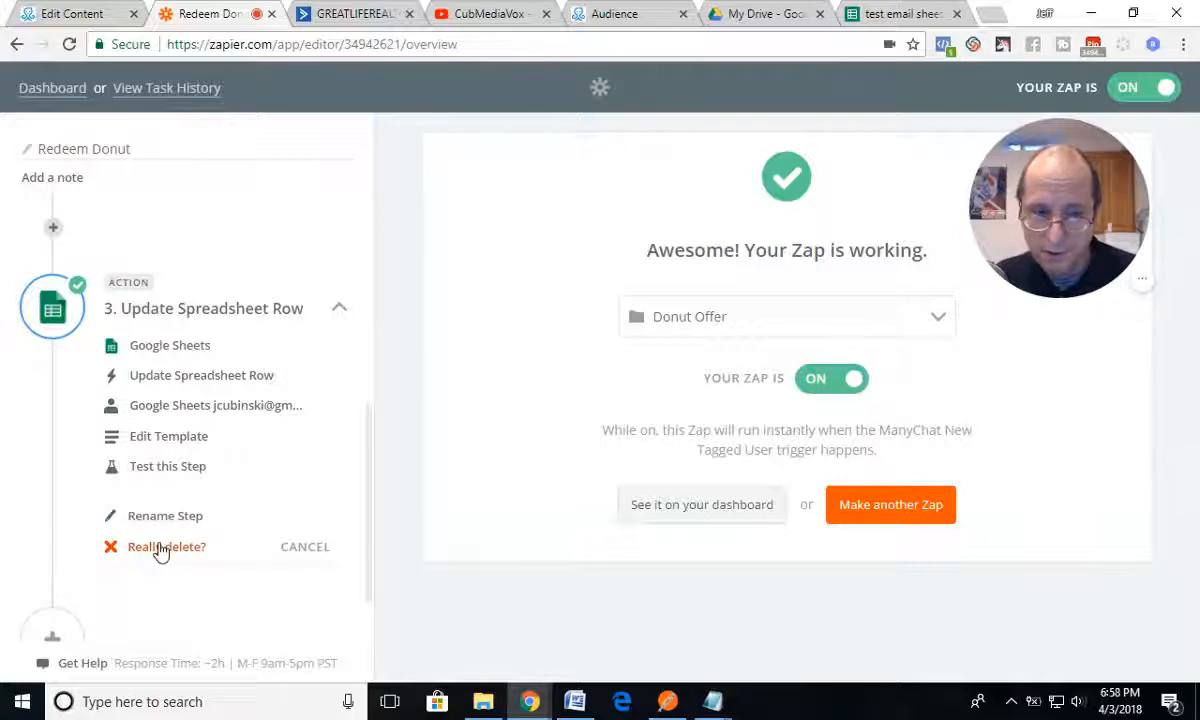
pyautogui.click(160, 548)
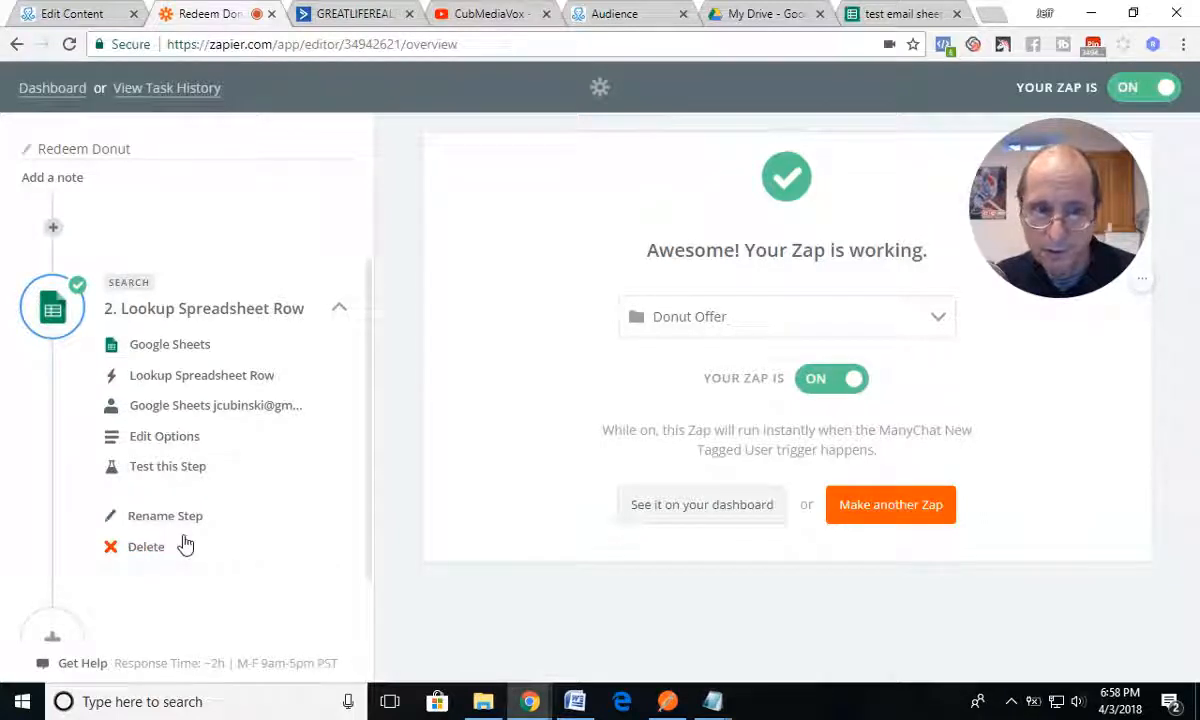
pyautogui.click(143, 550)
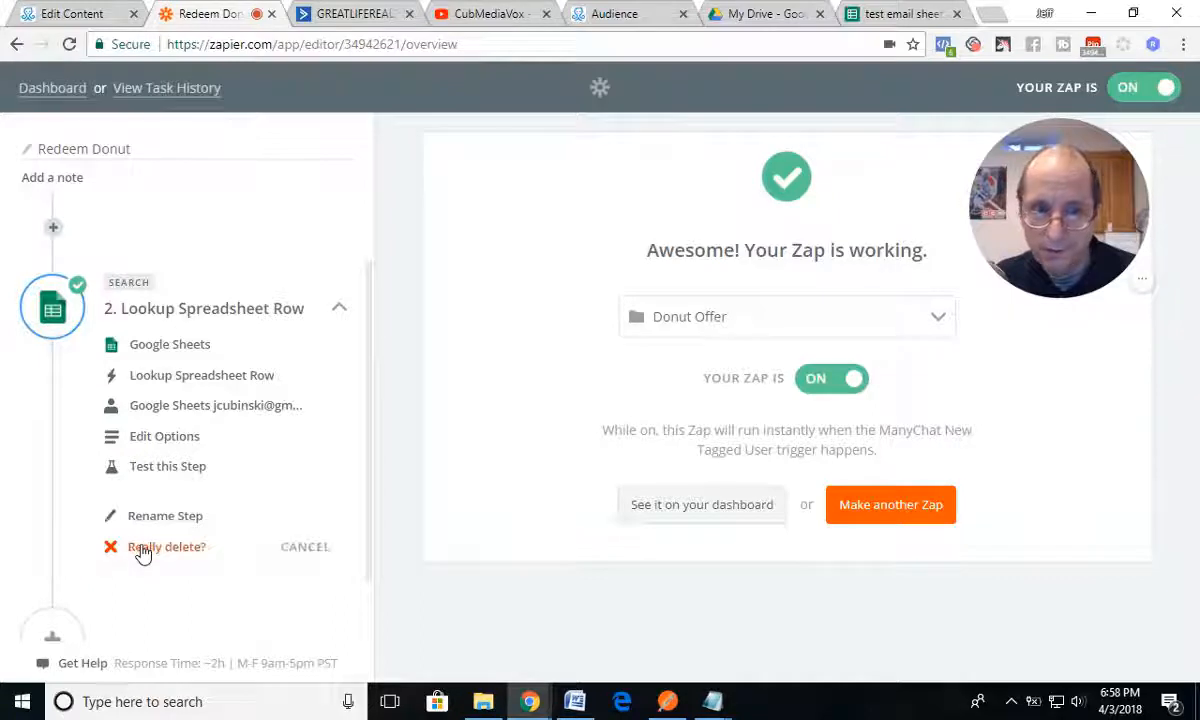
pyautogui.click(160, 549)
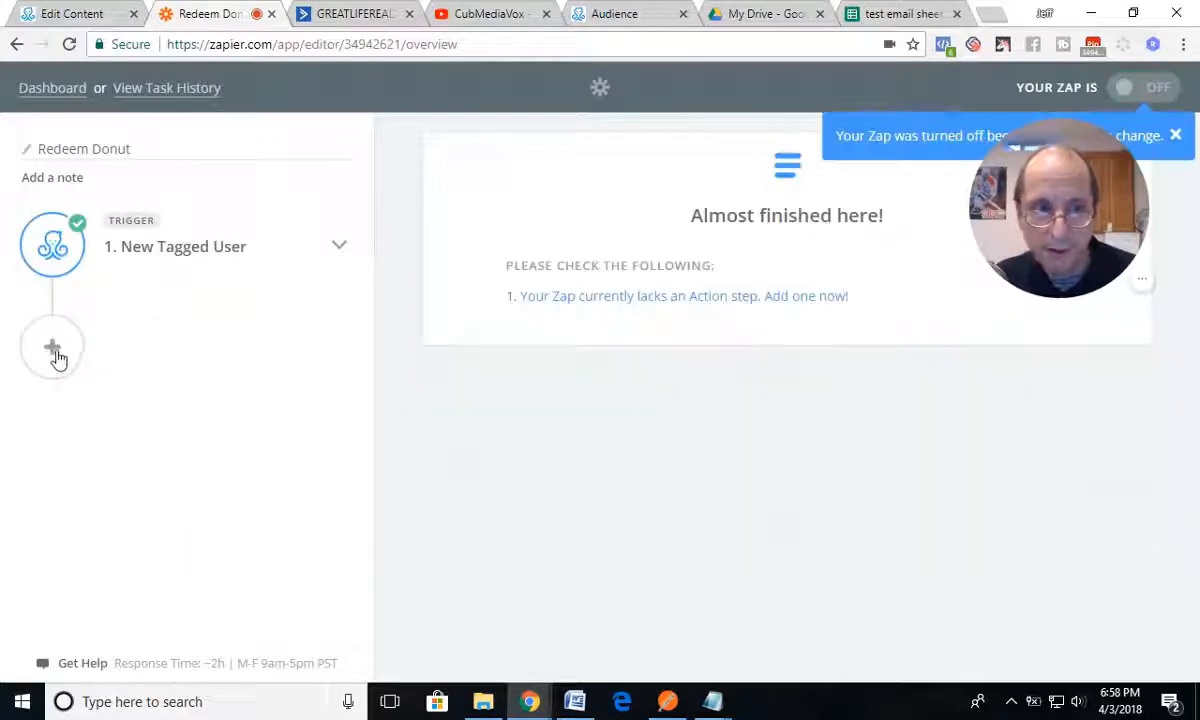
# Step: Add a Google Sheets action step after the trigger, using the Update Spreadsheet Row action
pyautogui.click(54, 347)
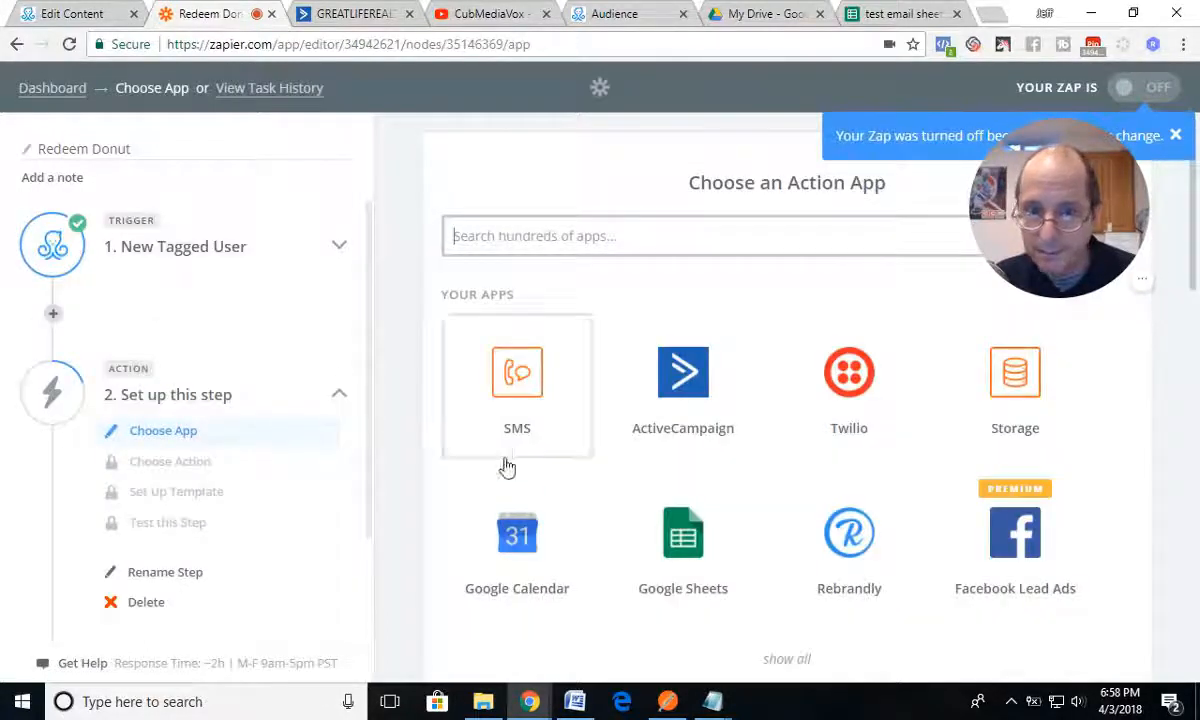
pyautogui.click(627, 525)
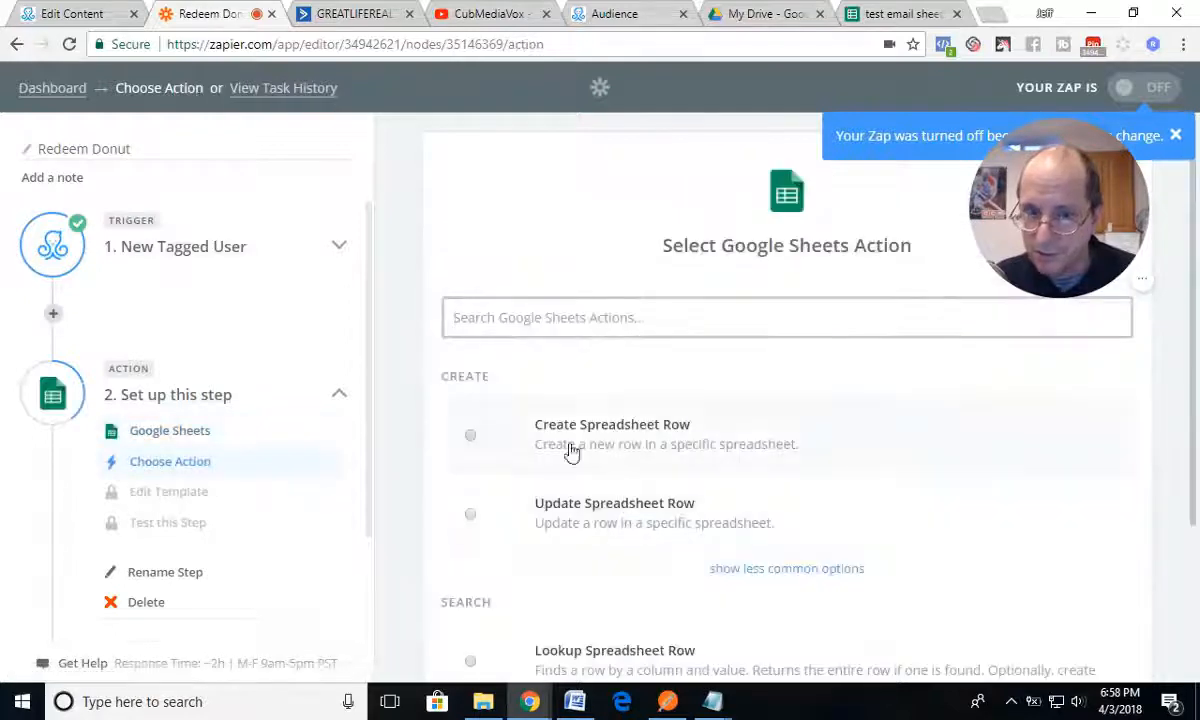
pyautogui.scroll(-2, 558, 487)
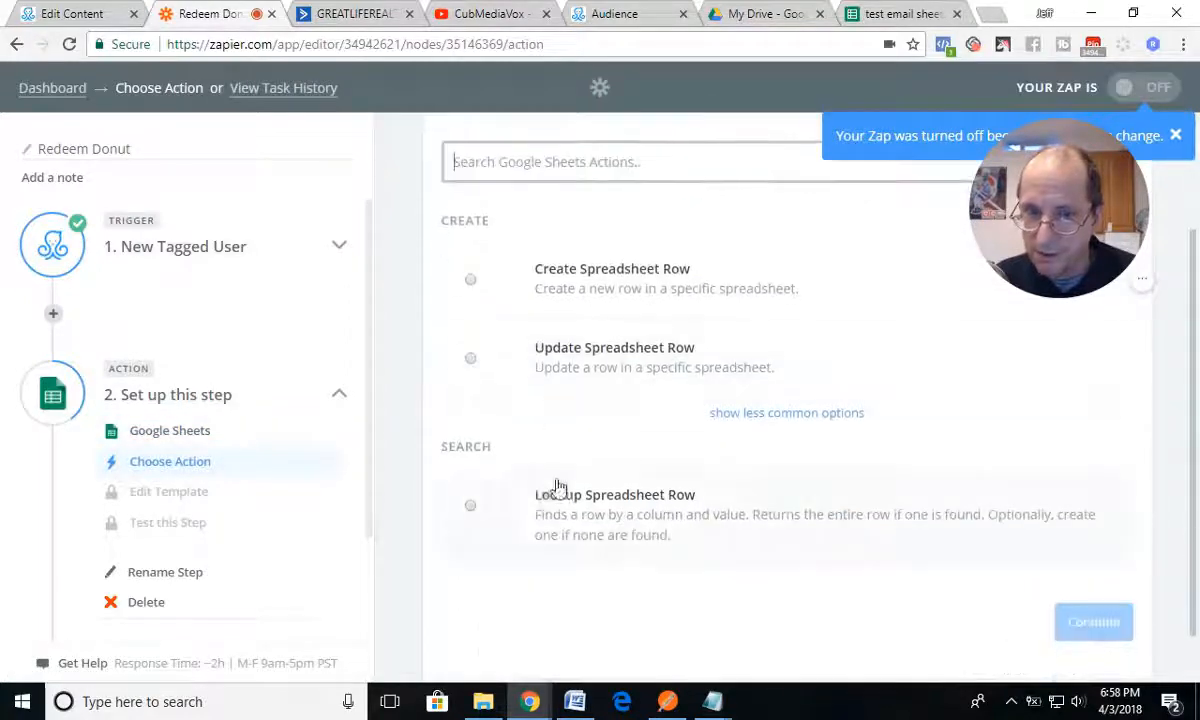
pyautogui.click(470, 359)
pyautogui.click(1077, 633)
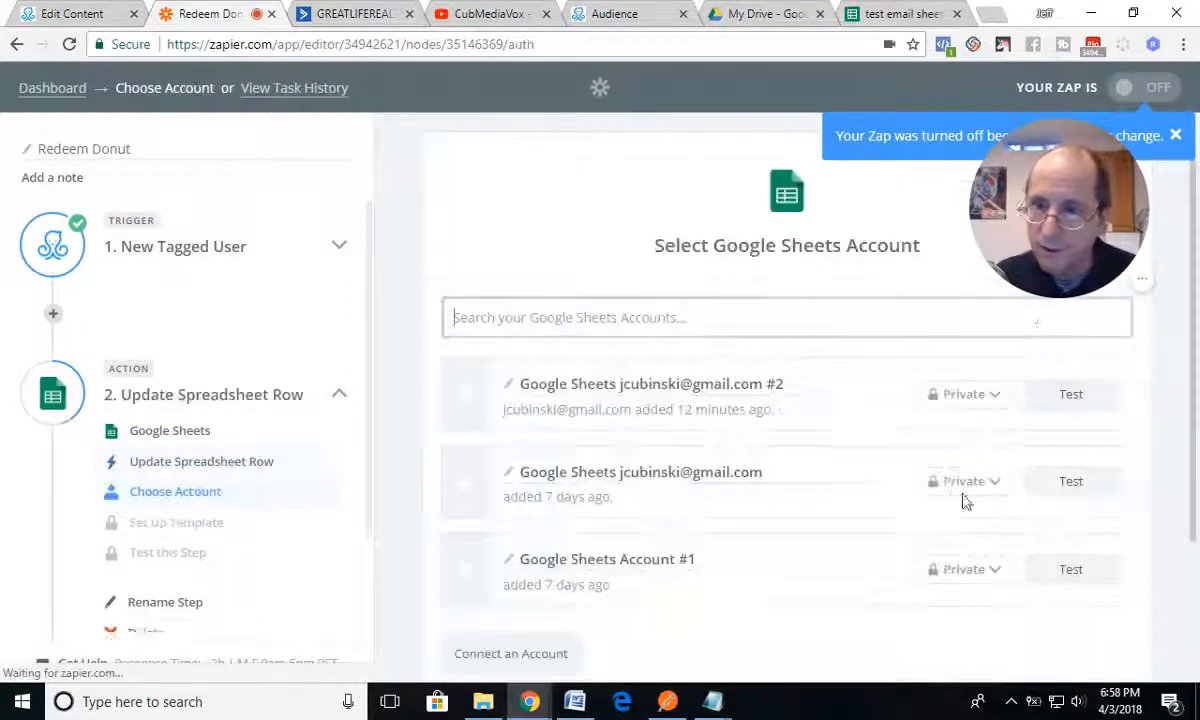
# Step: Select the Google Sheets account labelled #2 for the action, test its connection, and save the choice
pyautogui.moveTo(1054, 231); pyautogui.dragTo(96, 607)
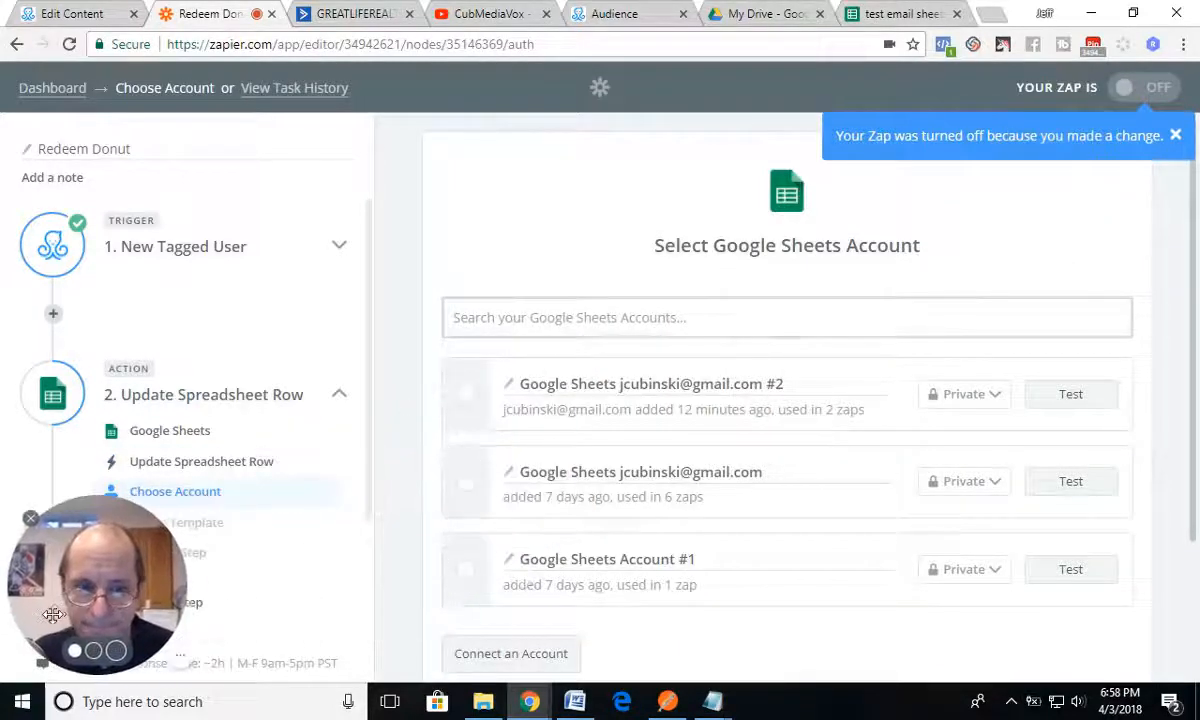
pyautogui.click(464, 395)
pyautogui.scroll(-2, 771, 441)
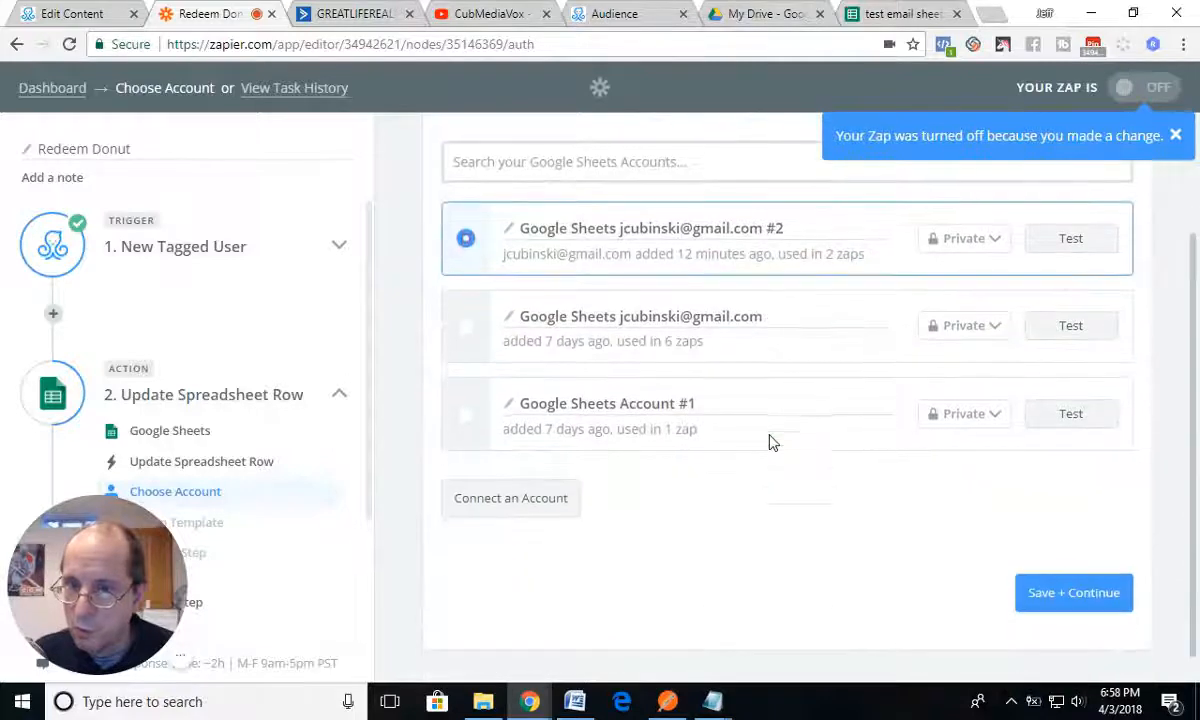
pyautogui.click(1062, 240)
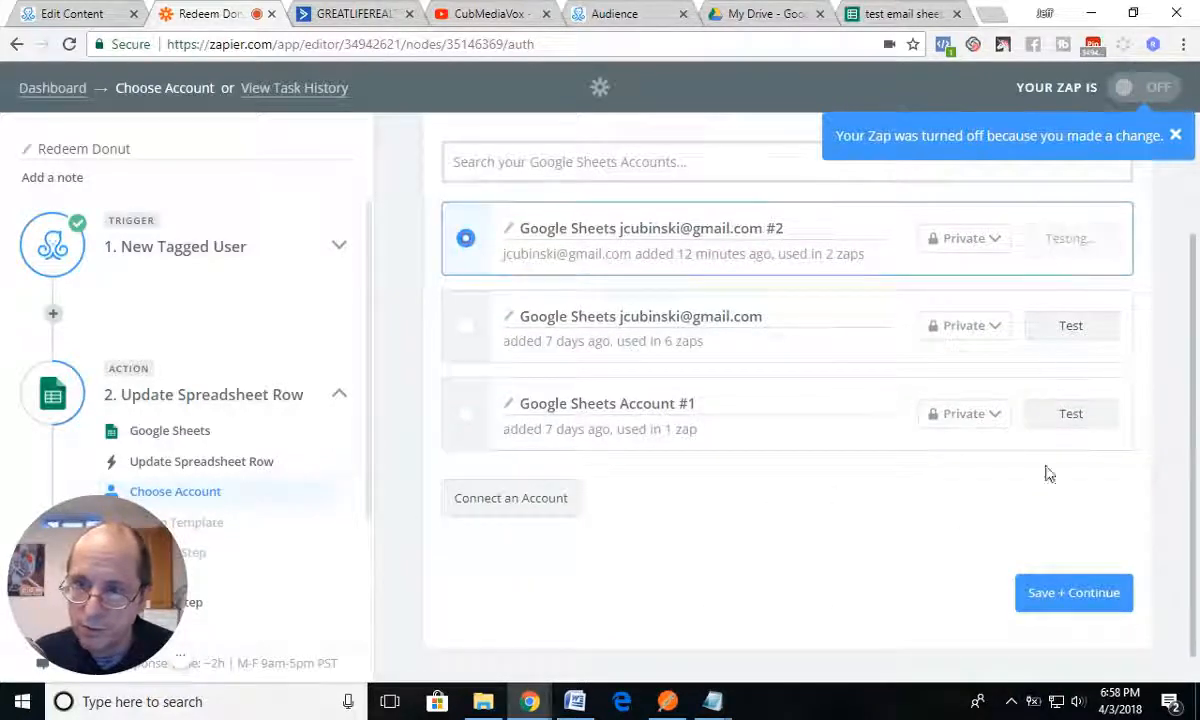
pyautogui.click(1075, 594)
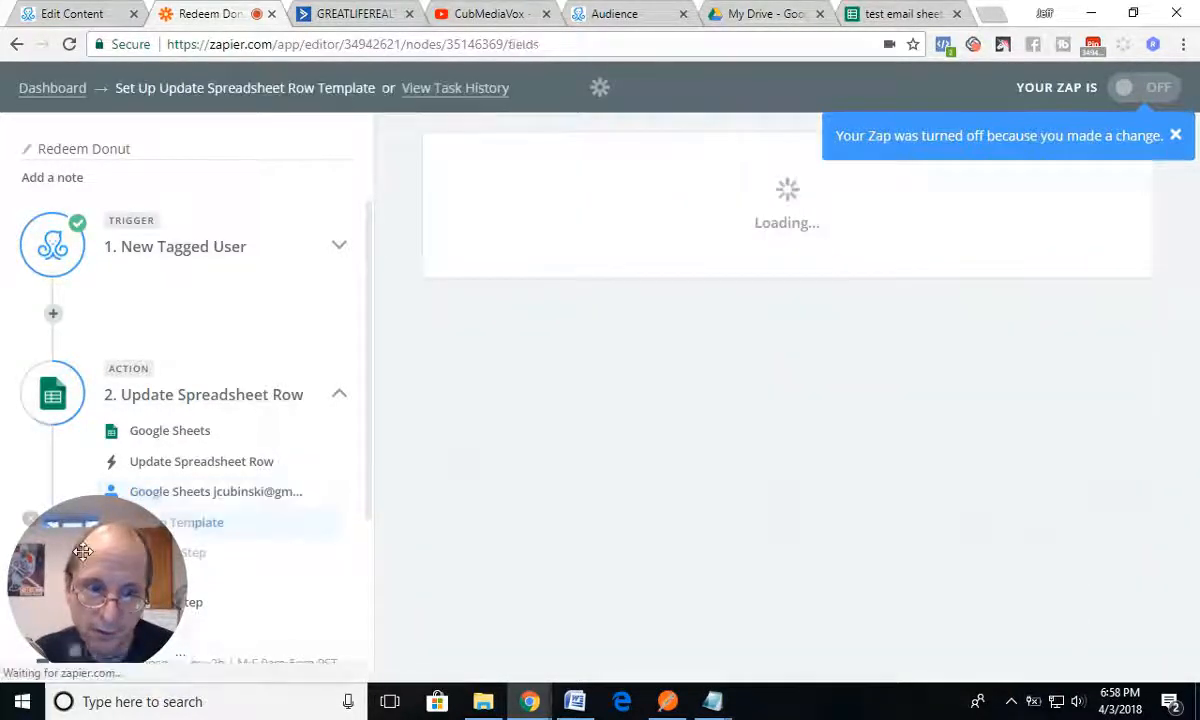
# Step: Set the Update Spreadsheet Row template's spreadsheet to "test email sheet" and its worksheet to Sheet1
pyautogui.moveTo(79, 550); pyautogui.dragTo(104, 515)
pyautogui.scroll(-2, 730, 440)
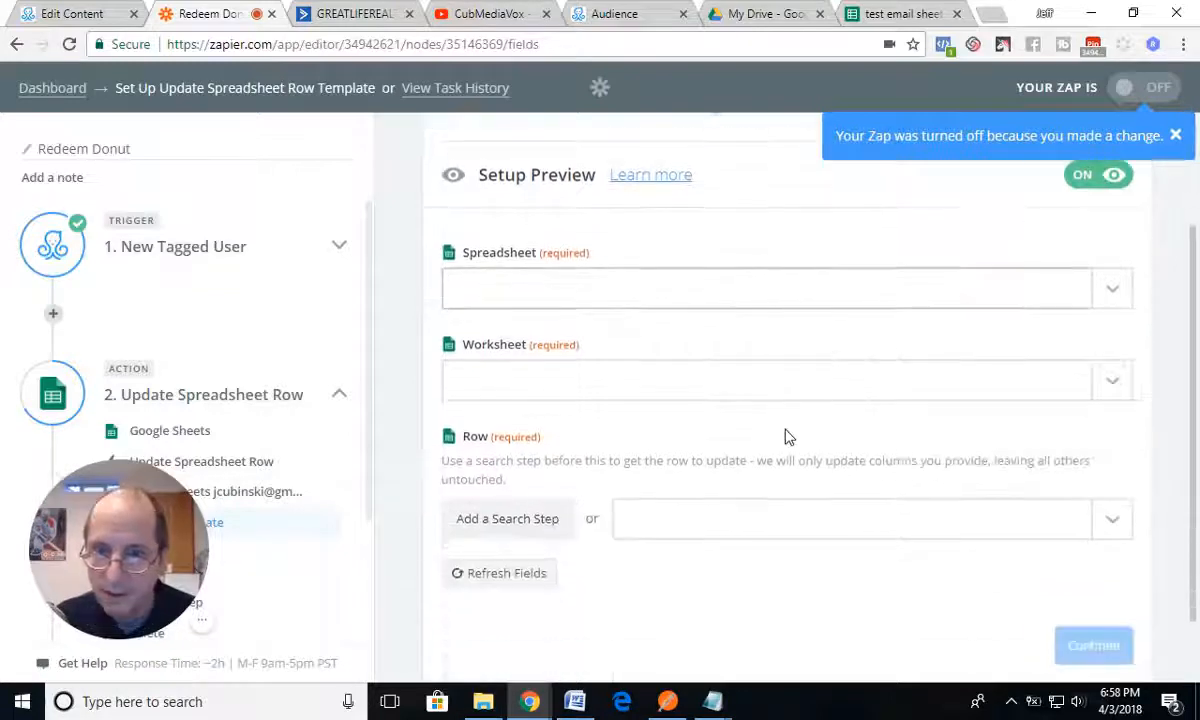
pyautogui.click(1099, 292)
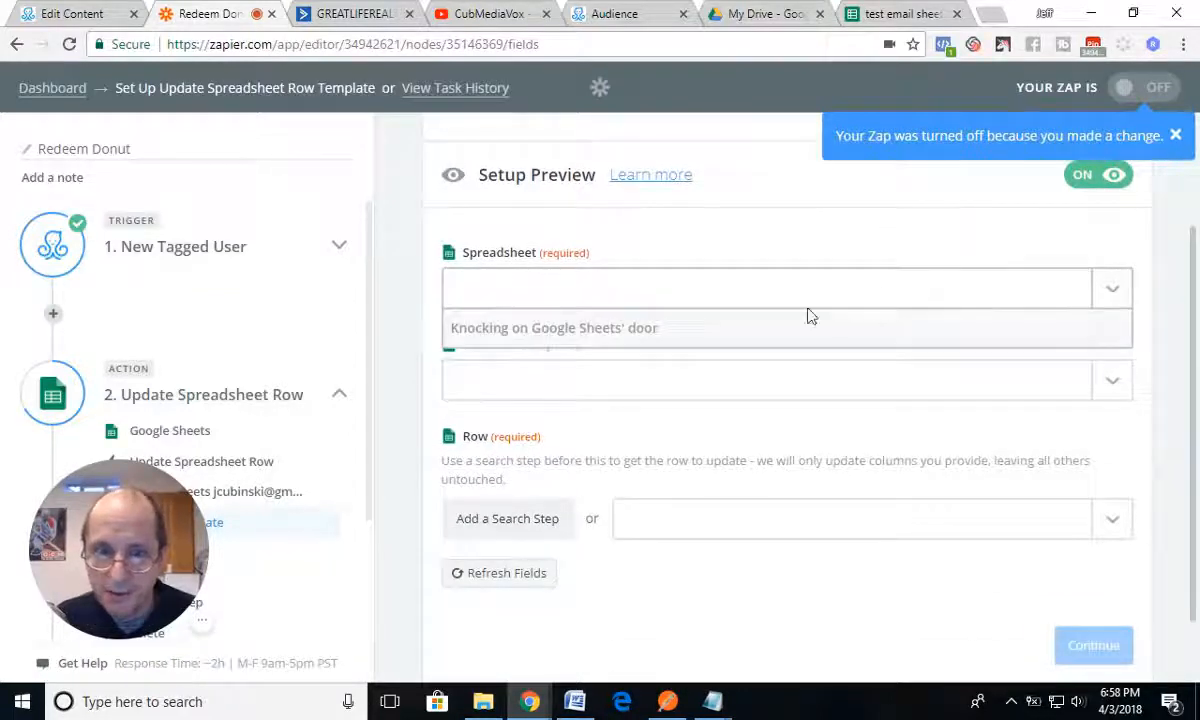
pyautogui.click(506, 374)
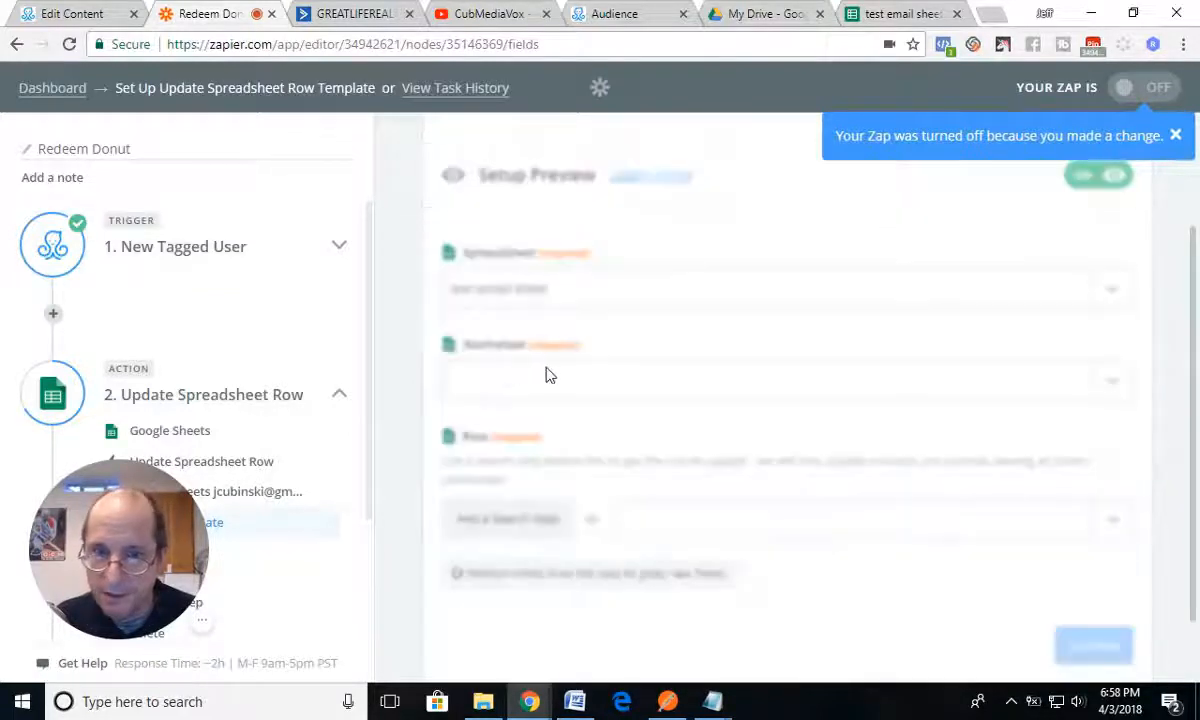
pyautogui.click(1119, 387)
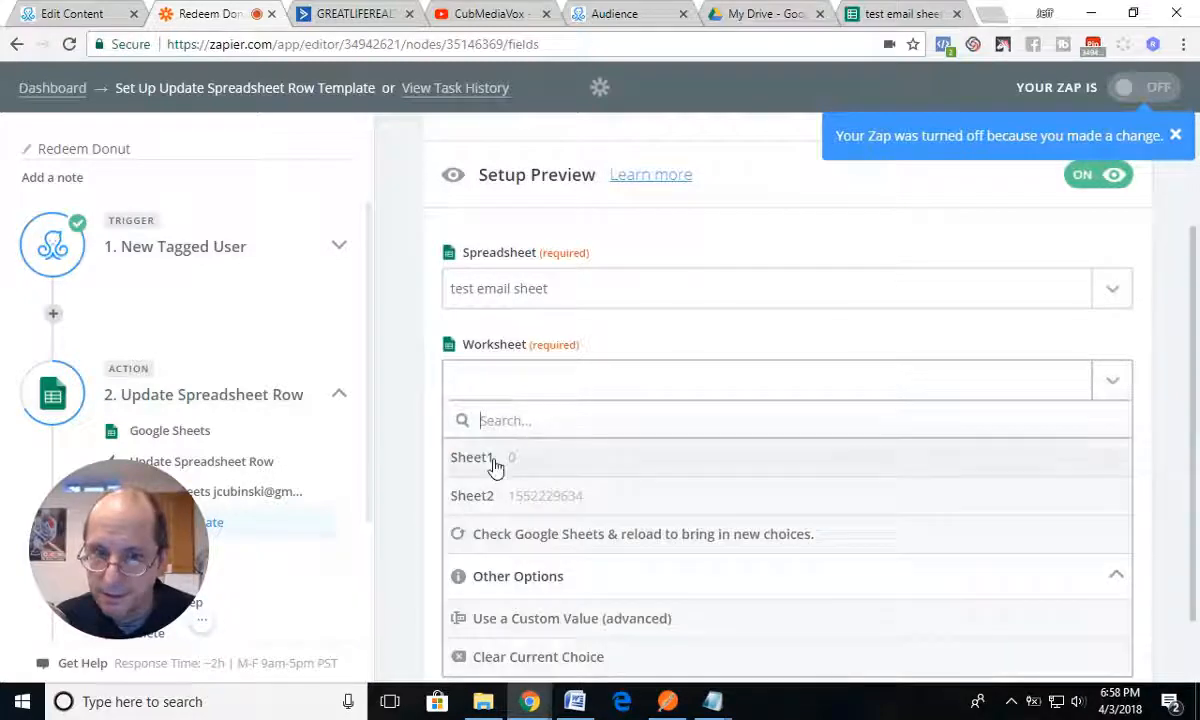
pyautogui.click(494, 461)
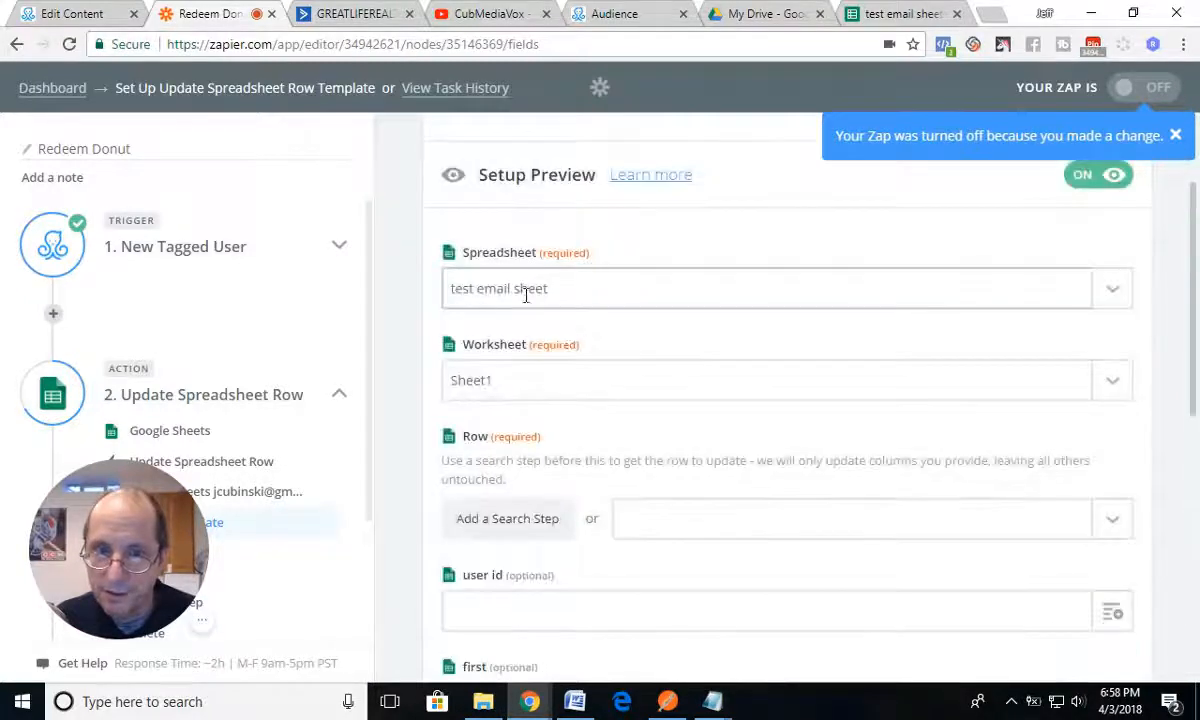
pyautogui.click(537, 393)
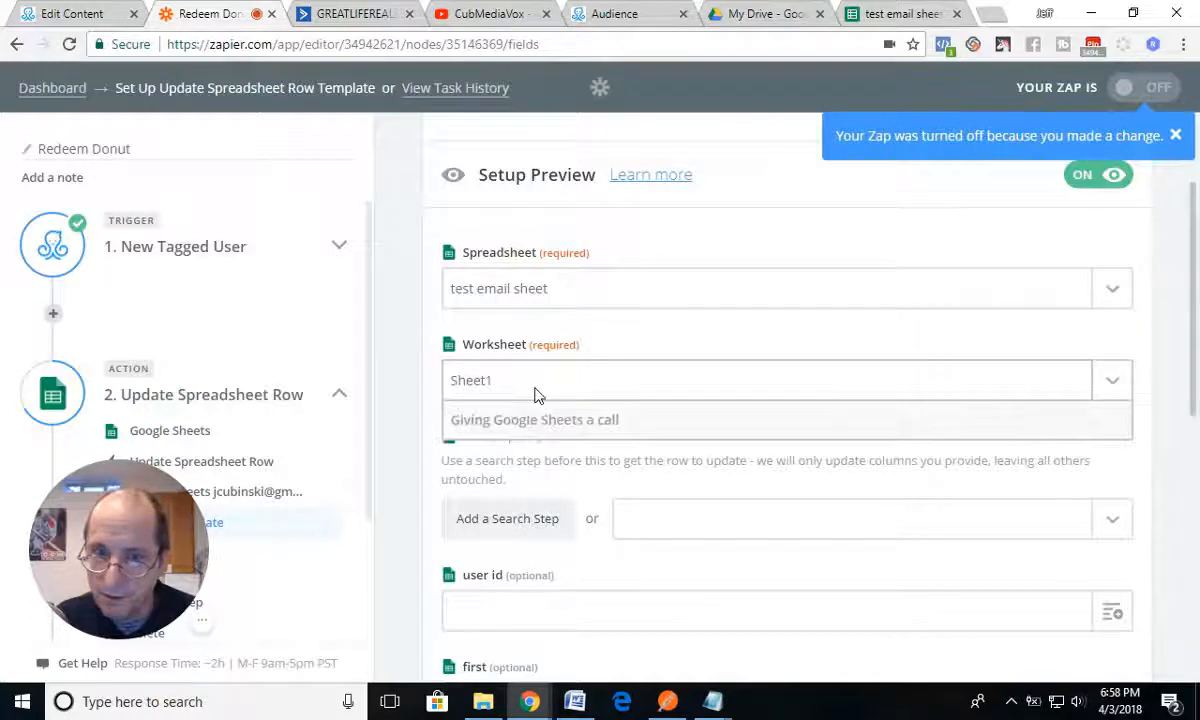
pyautogui.click(493, 458)
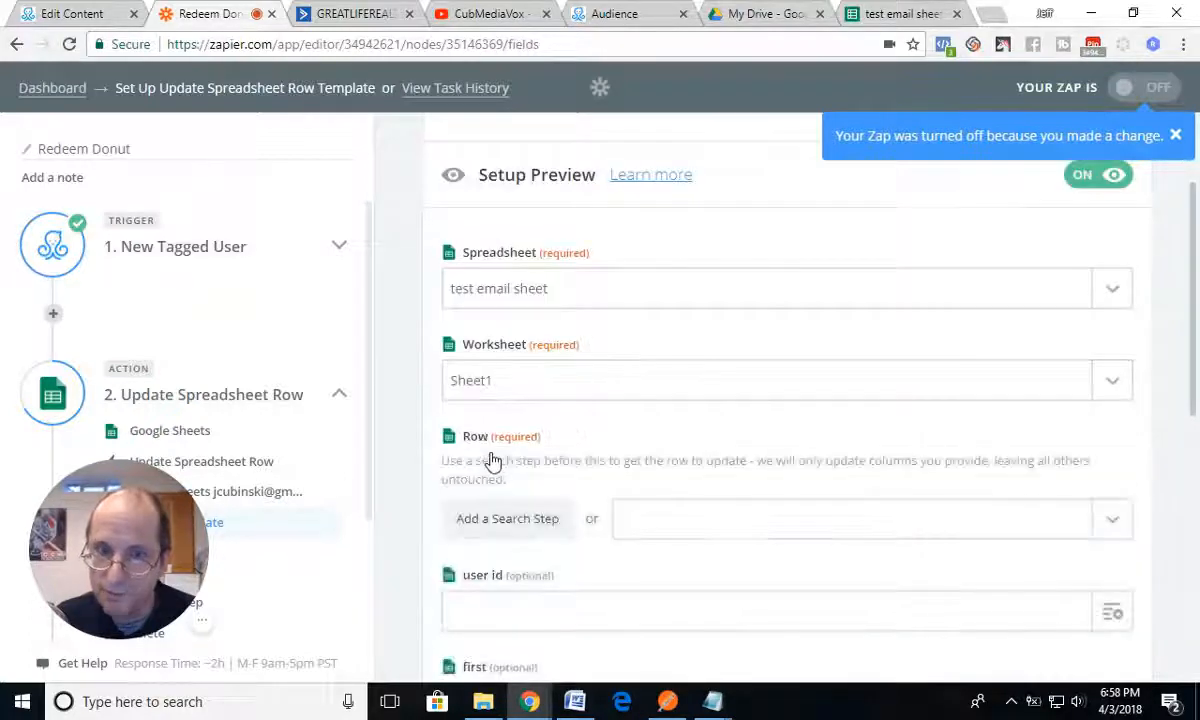
# Step: Add a Lookup Spreadsheet Row search step for the template's required Row field, keeping the Step 2 Row custom value
pyautogui.click(880, 18)
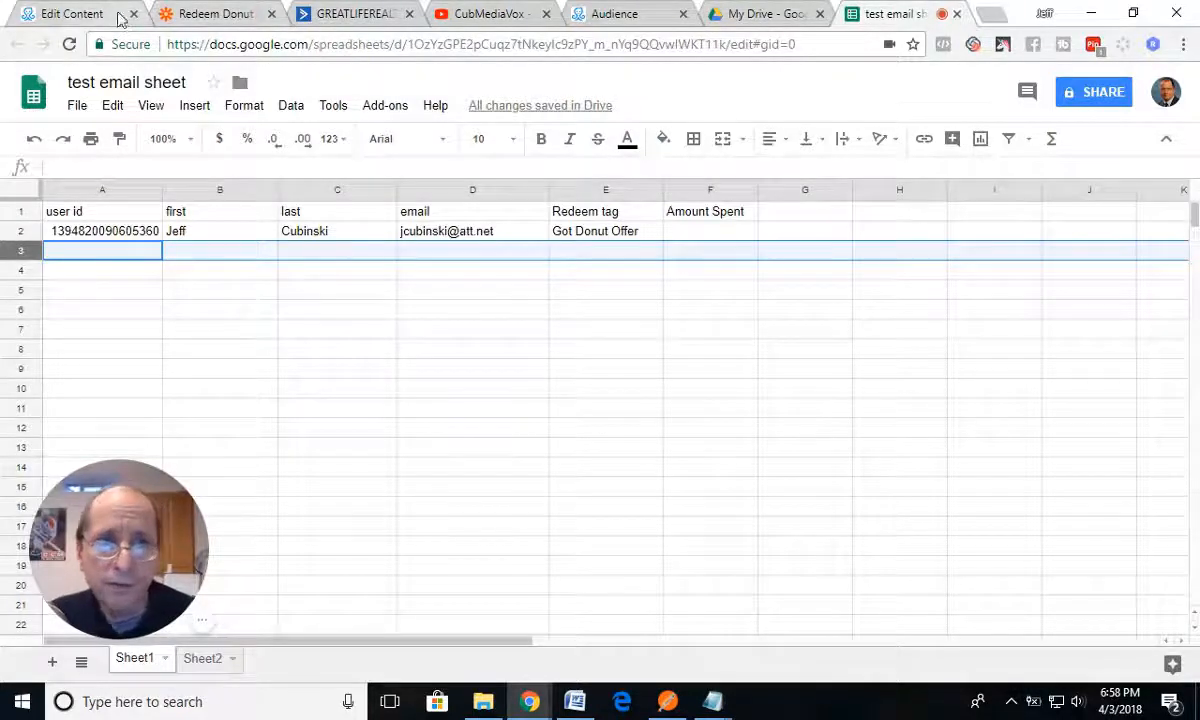
pyautogui.click(215, 15)
pyautogui.scroll(-2, 712, 463)
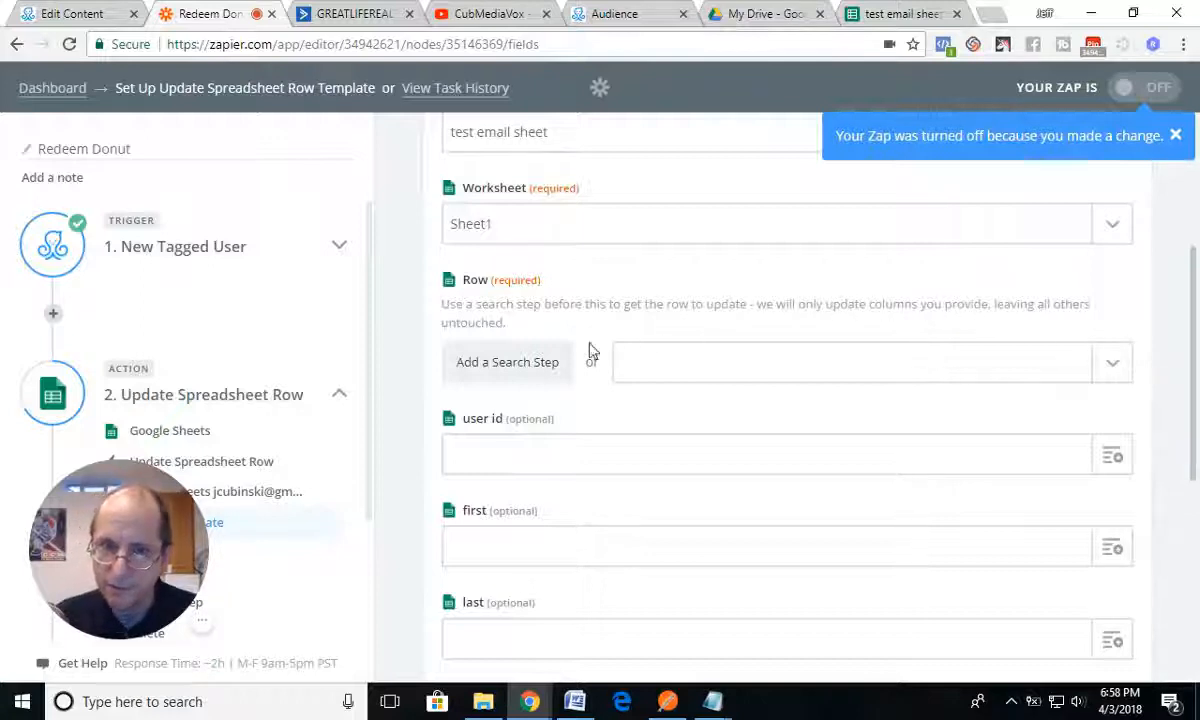
pyautogui.click(518, 374)
pyautogui.scroll(-1, 617, 483)
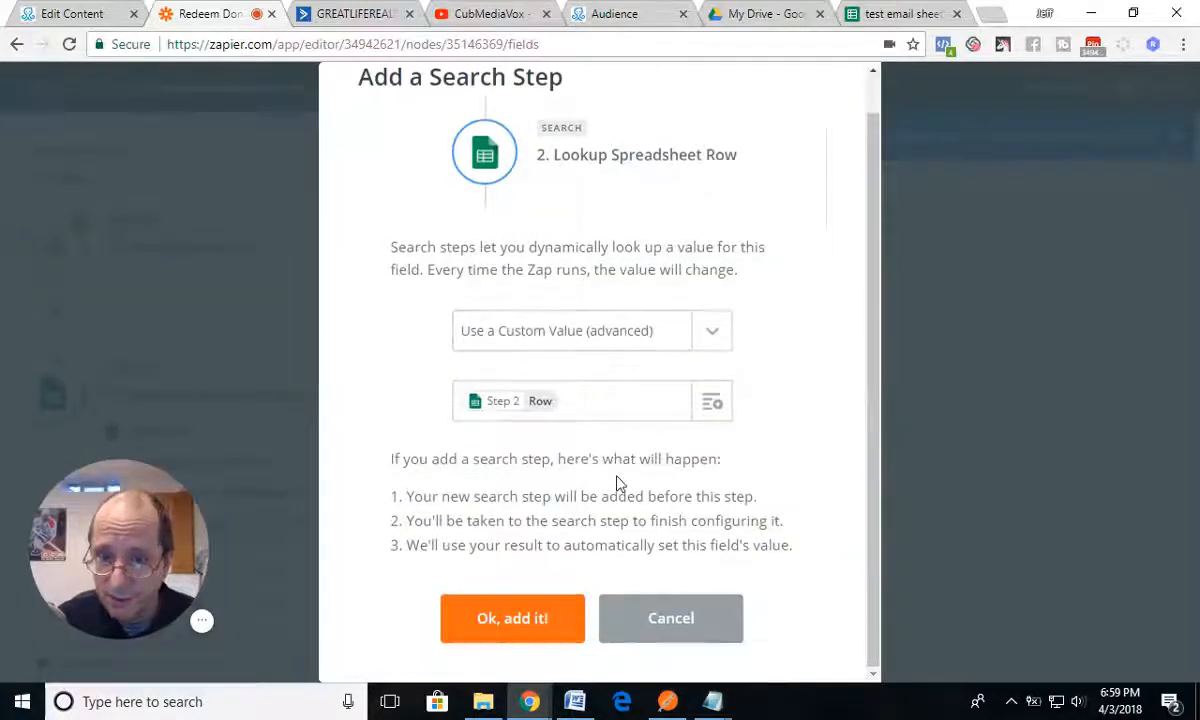
pyautogui.click(527, 624)
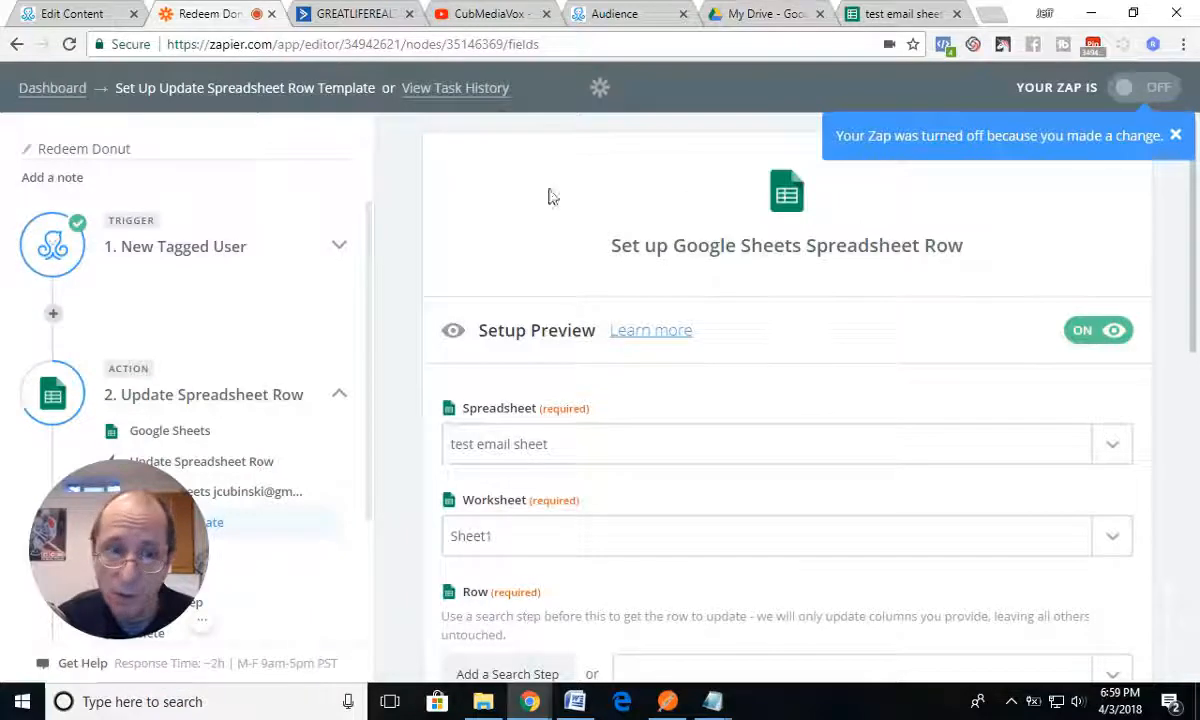
pyautogui.scroll(-5, 265, 470)
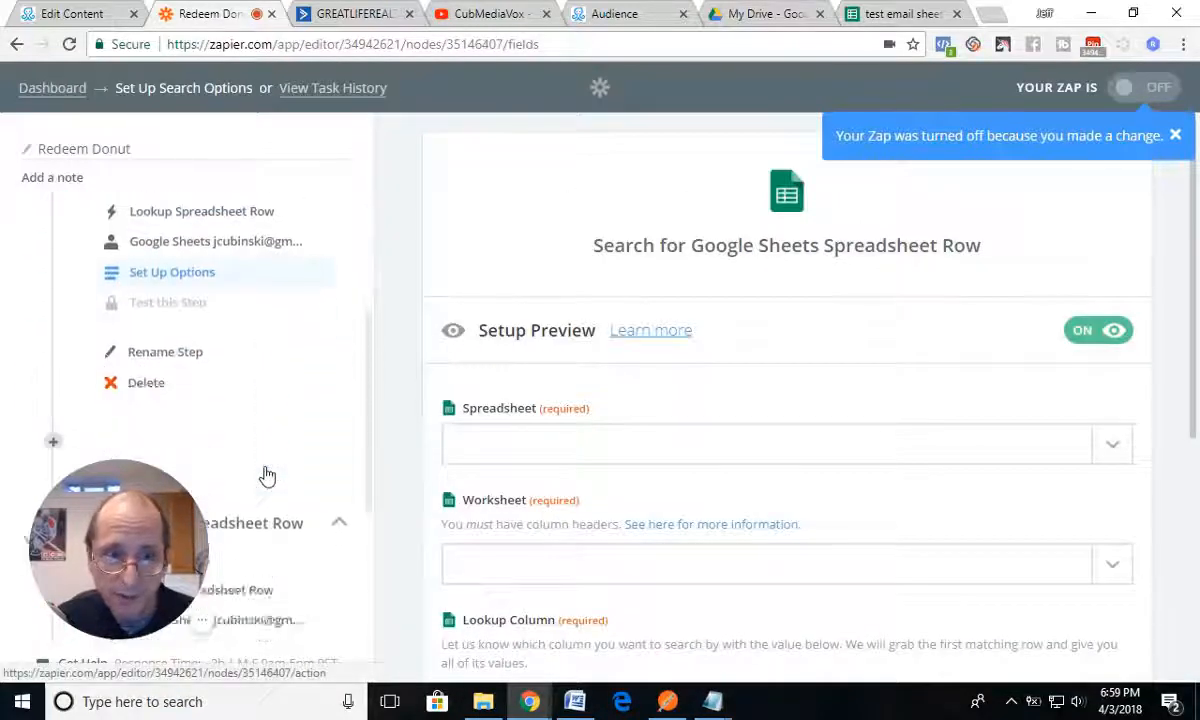
pyautogui.scroll(4, 238, 470)
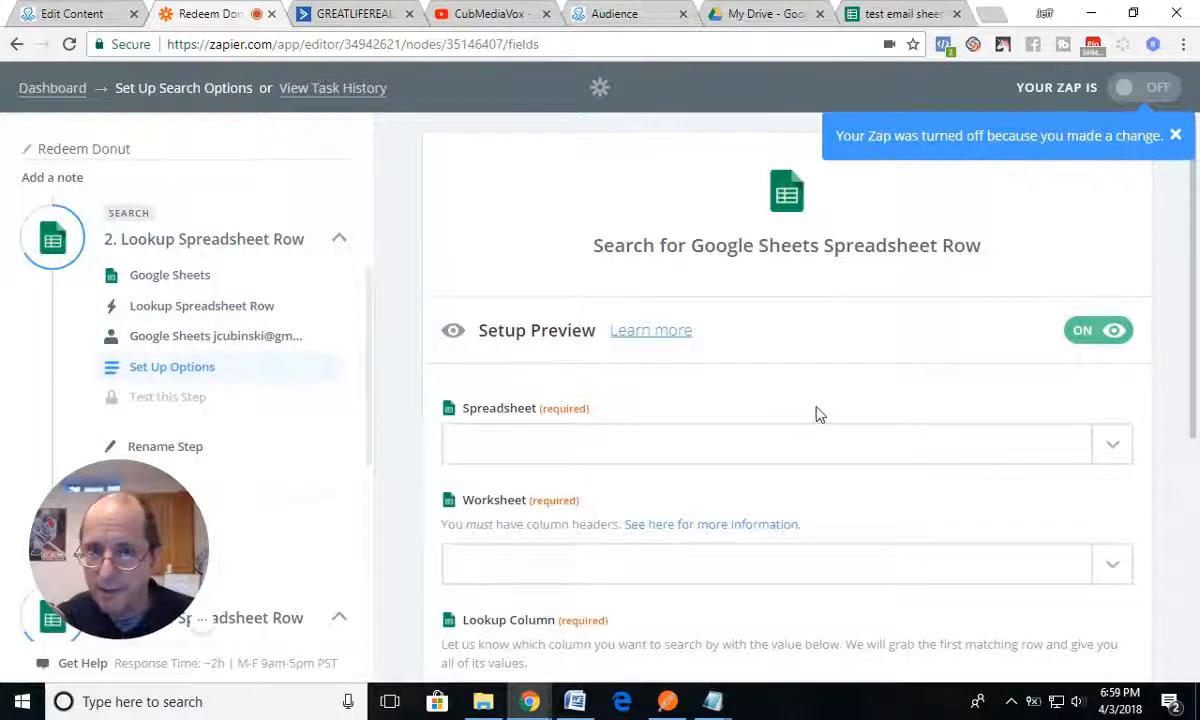
# Step: Set the lookup step's spreadsheet to "test email sheet" and its worksheet to Sheet1
pyautogui.scroll(-2, 818, 414)
pyautogui.click(1117, 294)
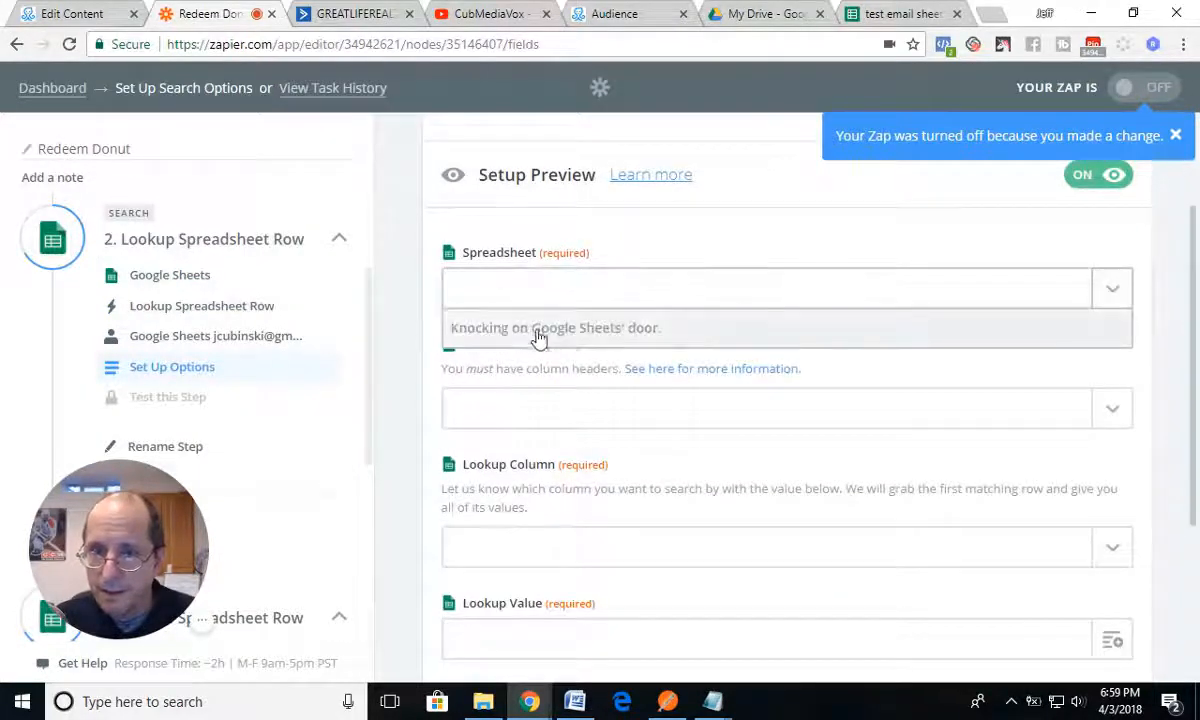
pyautogui.click(500, 370)
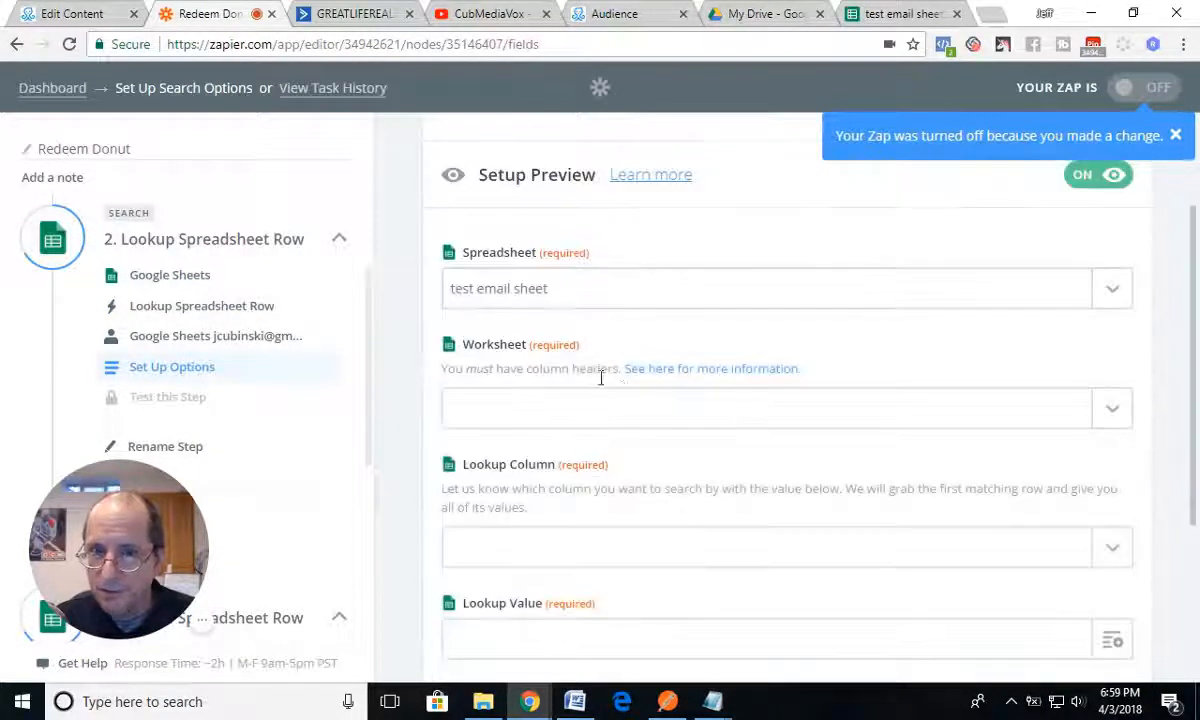
pyautogui.click(1108, 409)
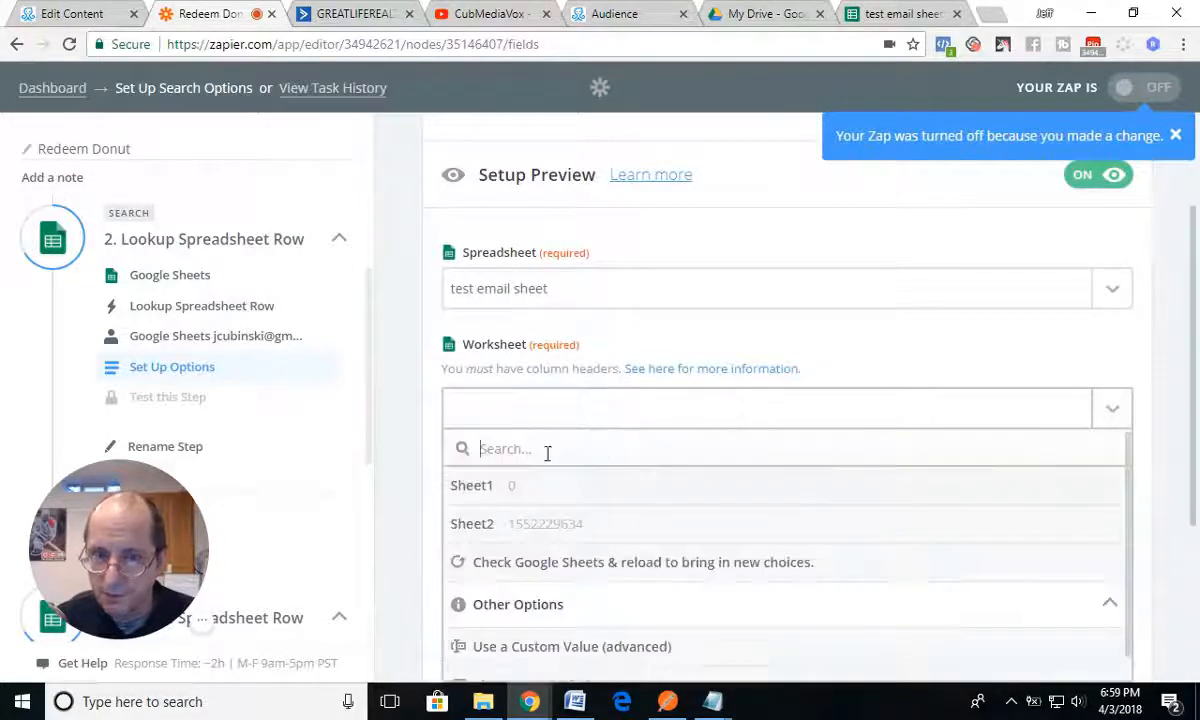
pyautogui.click(477, 487)
# Step: Set the lookup column to user id and the lookup value to the trigger's User ID, and save the search options
pyautogui.scroll(-2, 805, 475)
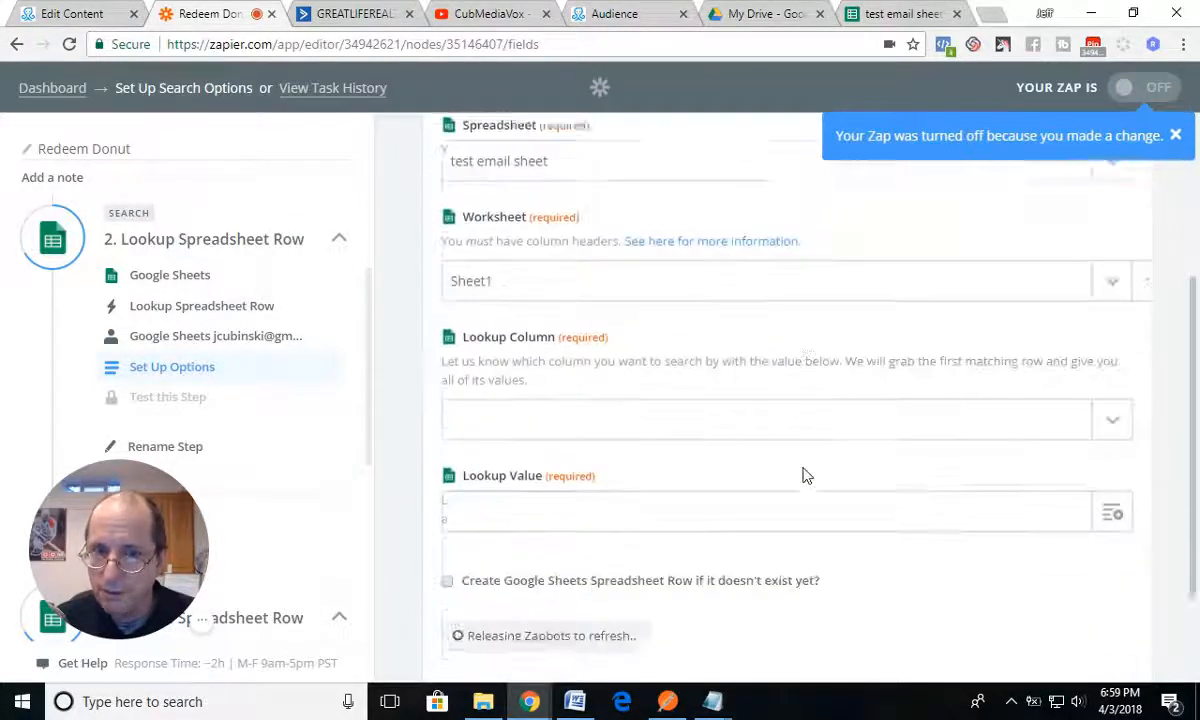
pyautogui.click(1113, 399)
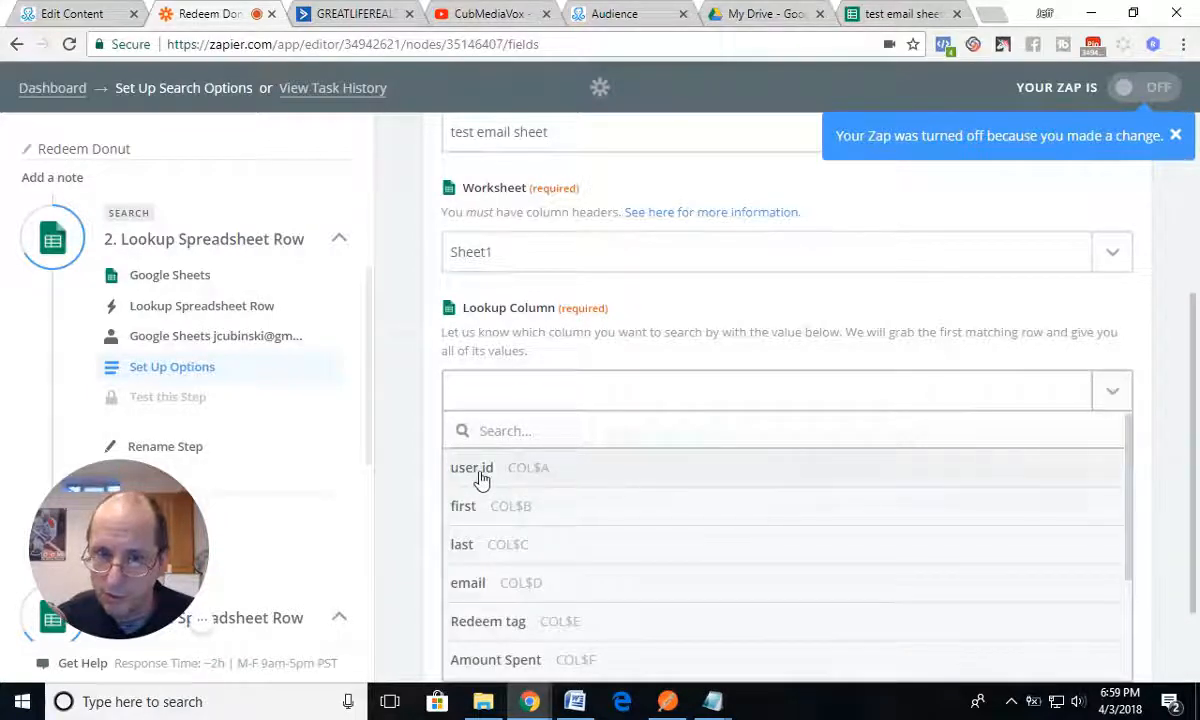
pyautogui.click(479, 479)
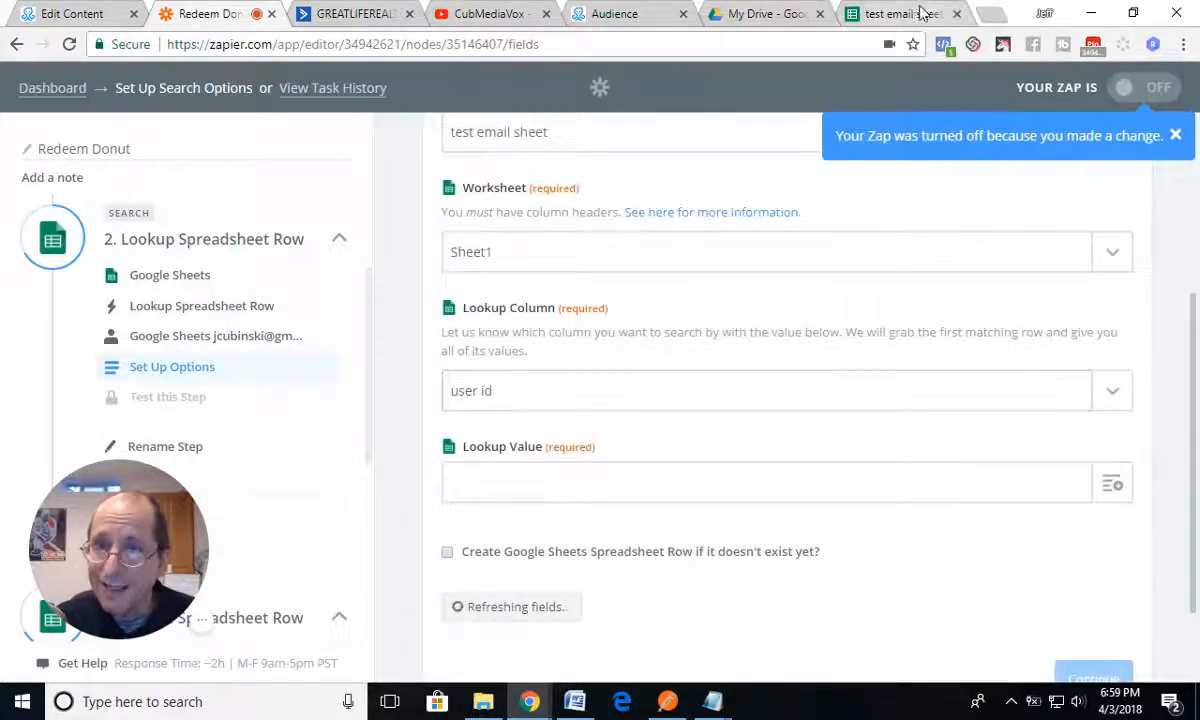
pyautogui.click(905, 14)
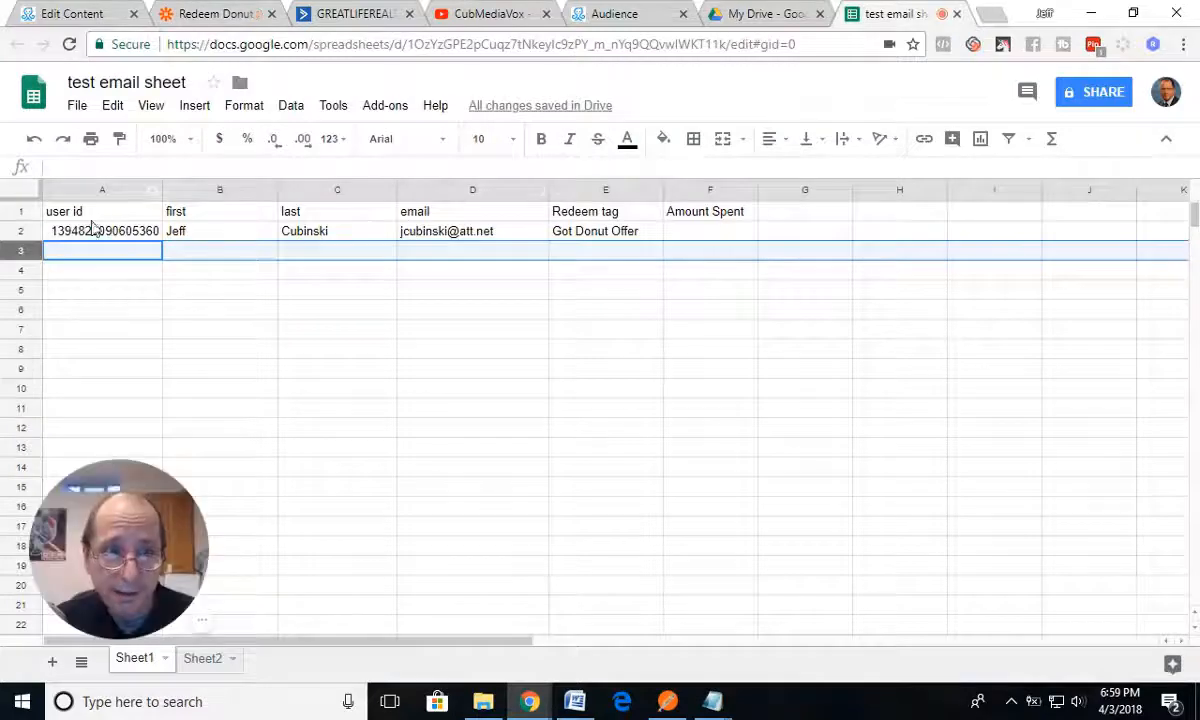
pyautogui.click(97, 16)
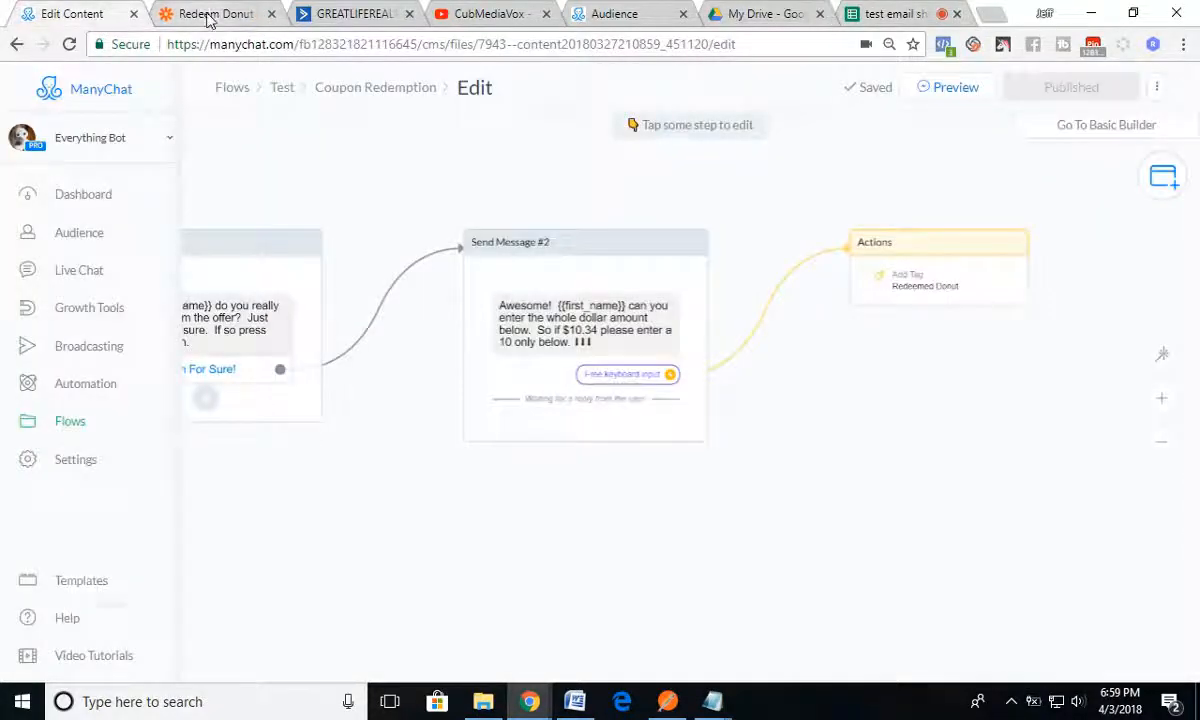
pyautogui.click(210, 16)
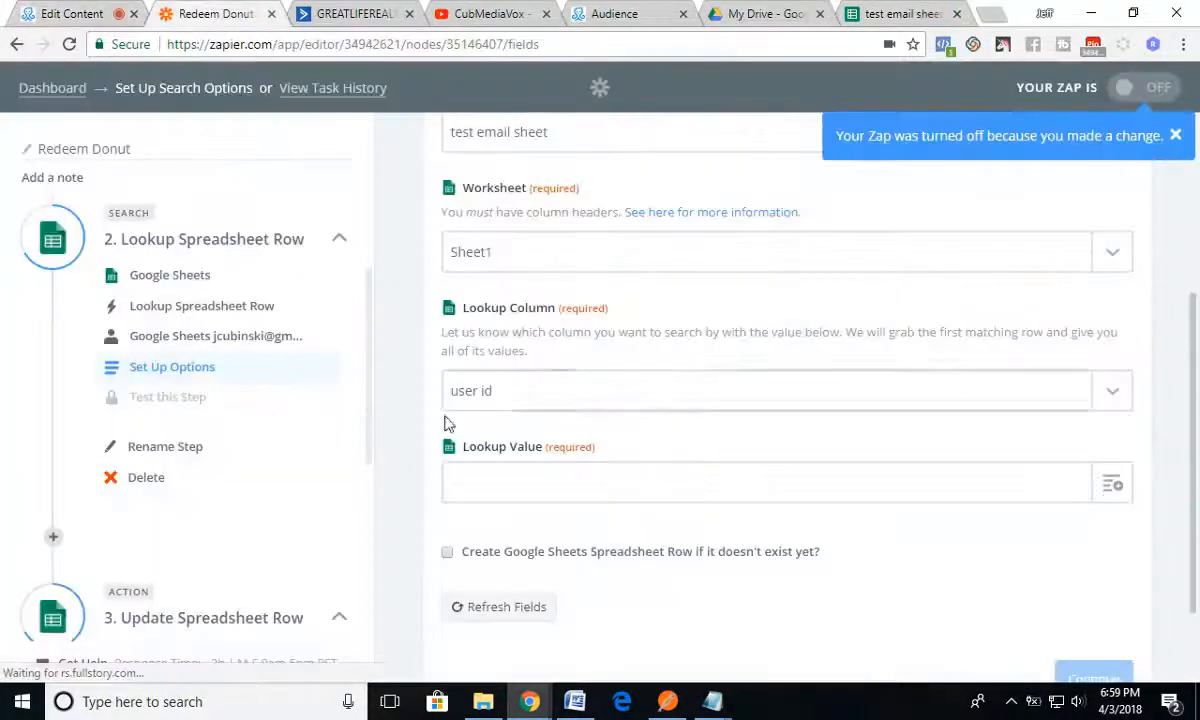
pyautogui.click(1113, 486)
pyautogui.scroll(-2, 620, 605)
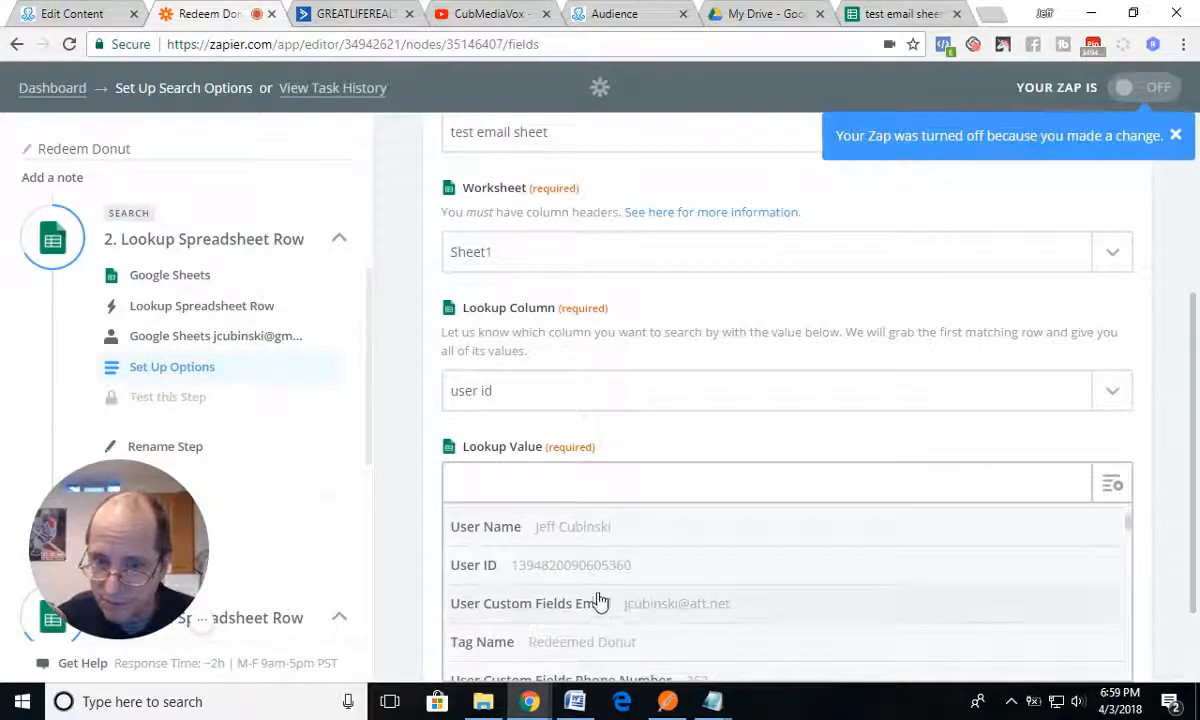
pyautogui.click(472, 568)
pyautogui.scroll(2, 230, 340)
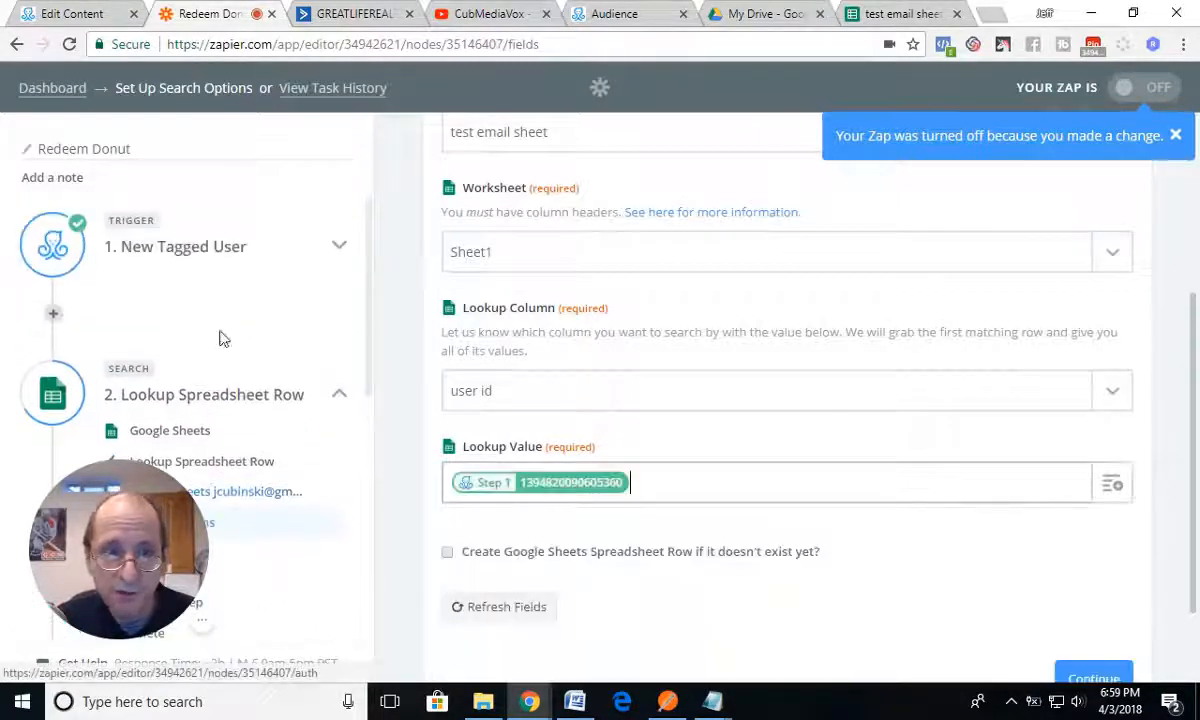
pyautogui.scroll(-1, 744, 488)
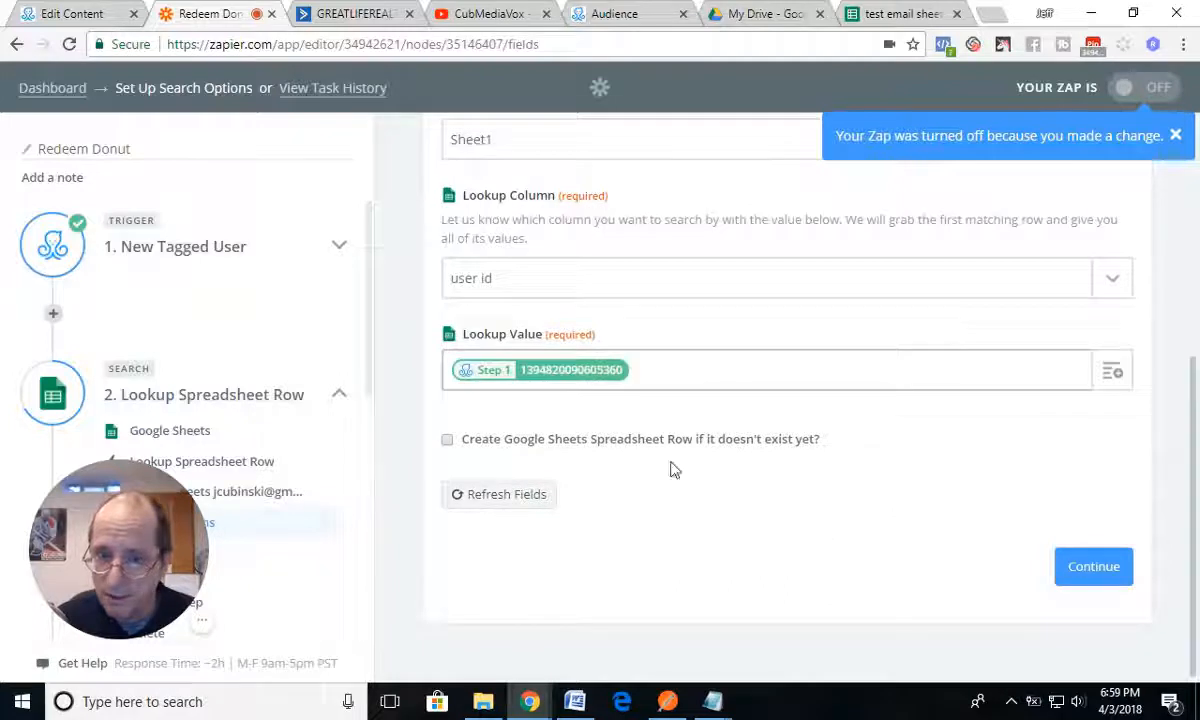
pyautogui.click(1085, 572)
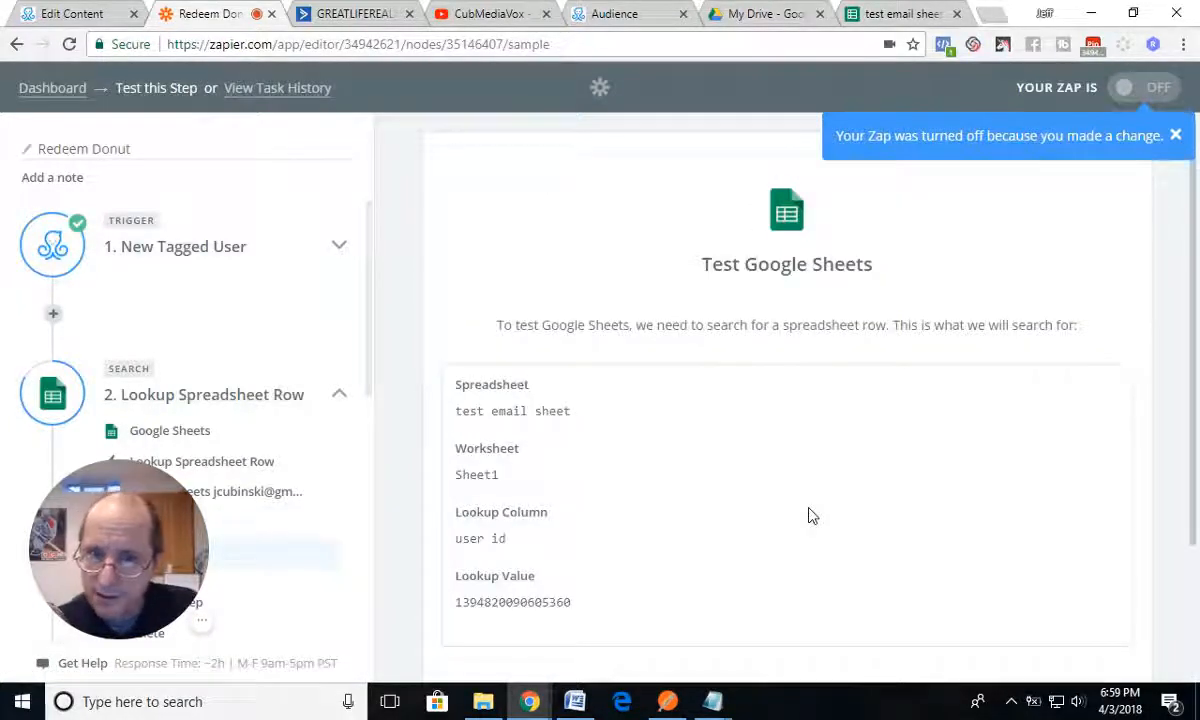
# Step: Re-test the lookup step by fetching the matching spreadsheet row, review its data, and continue to the update action
pyautogui.scroll(-2, 812, 516)
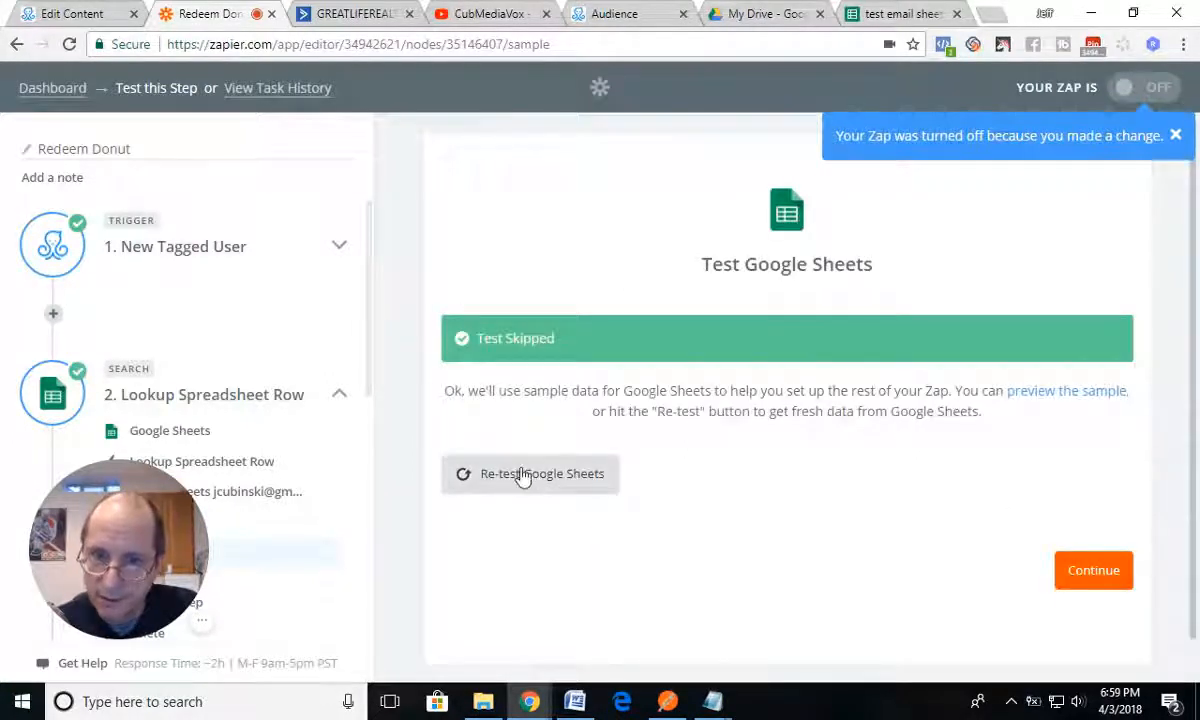
pyautogui.click(522, 476)
pyautogui.scroll(-2, 808, 551)
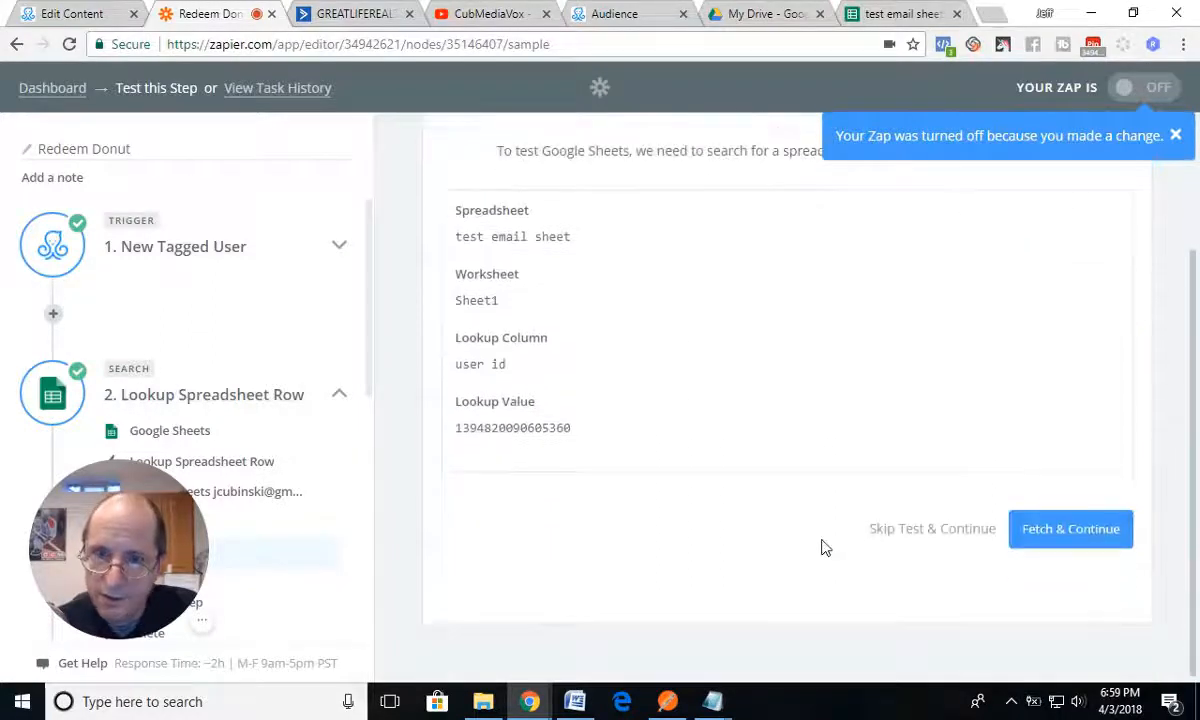
pyautogui.click(1055, 530)
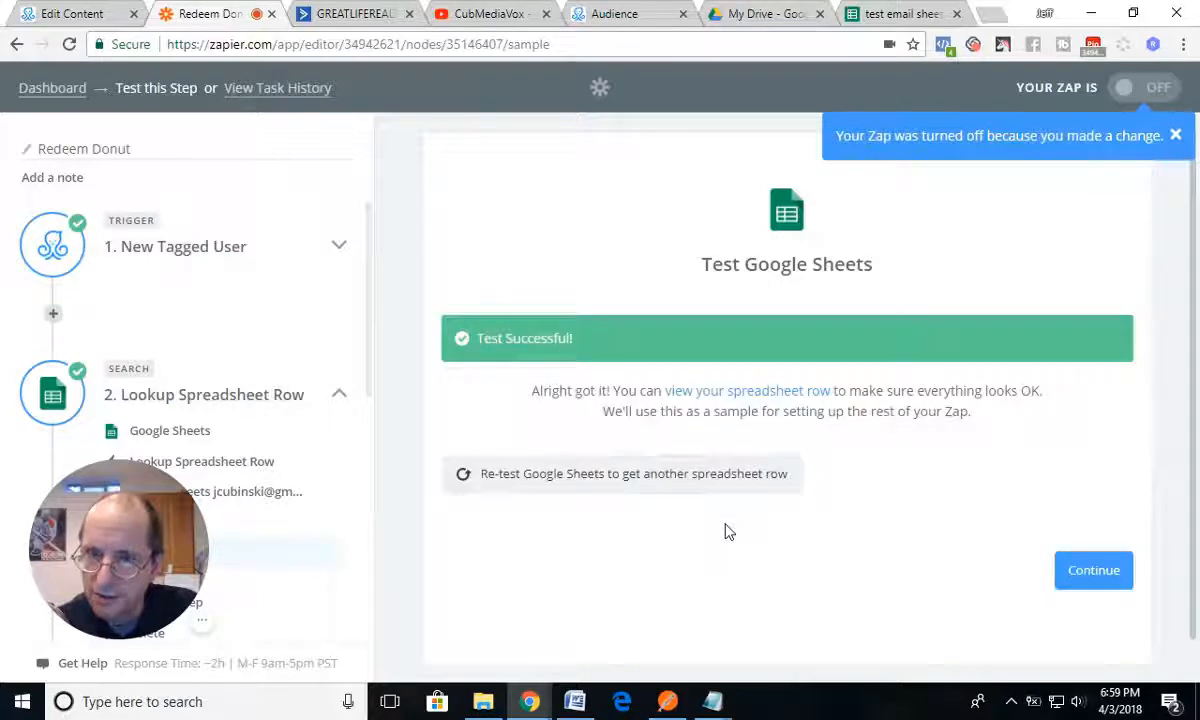
pyautogui.click(743, 395)
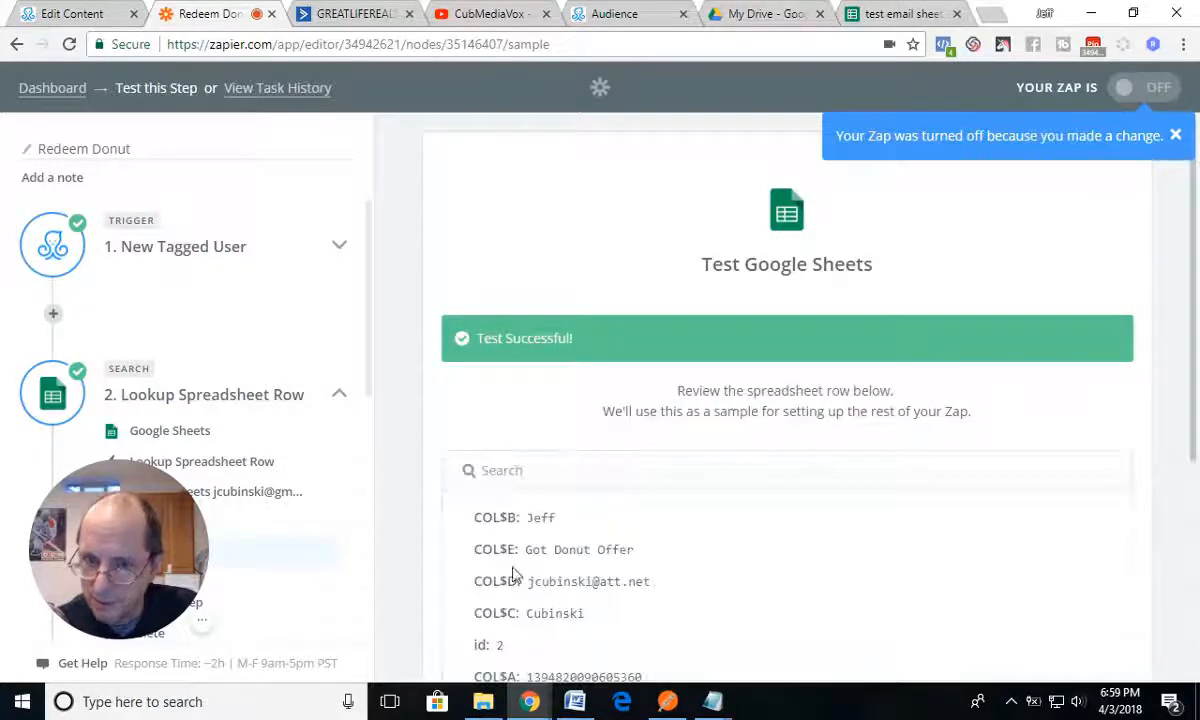
pyautogui.scroll(-3, 660, 566)
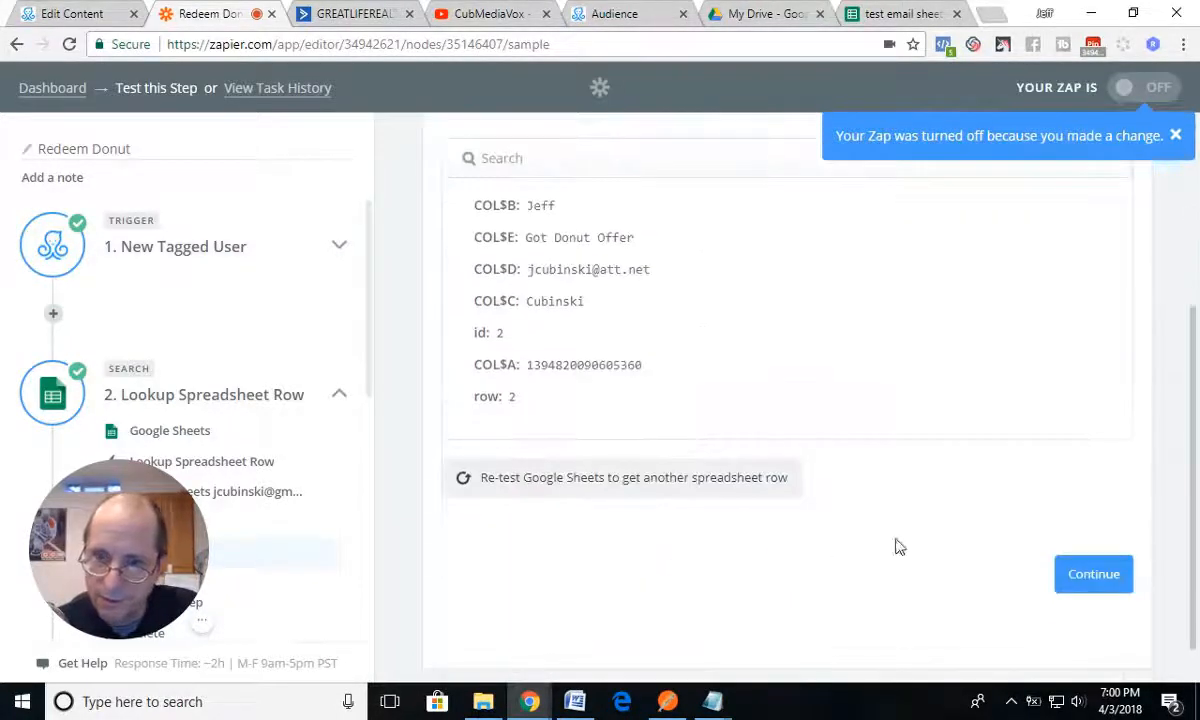
pyautogui.click(1082, 578)
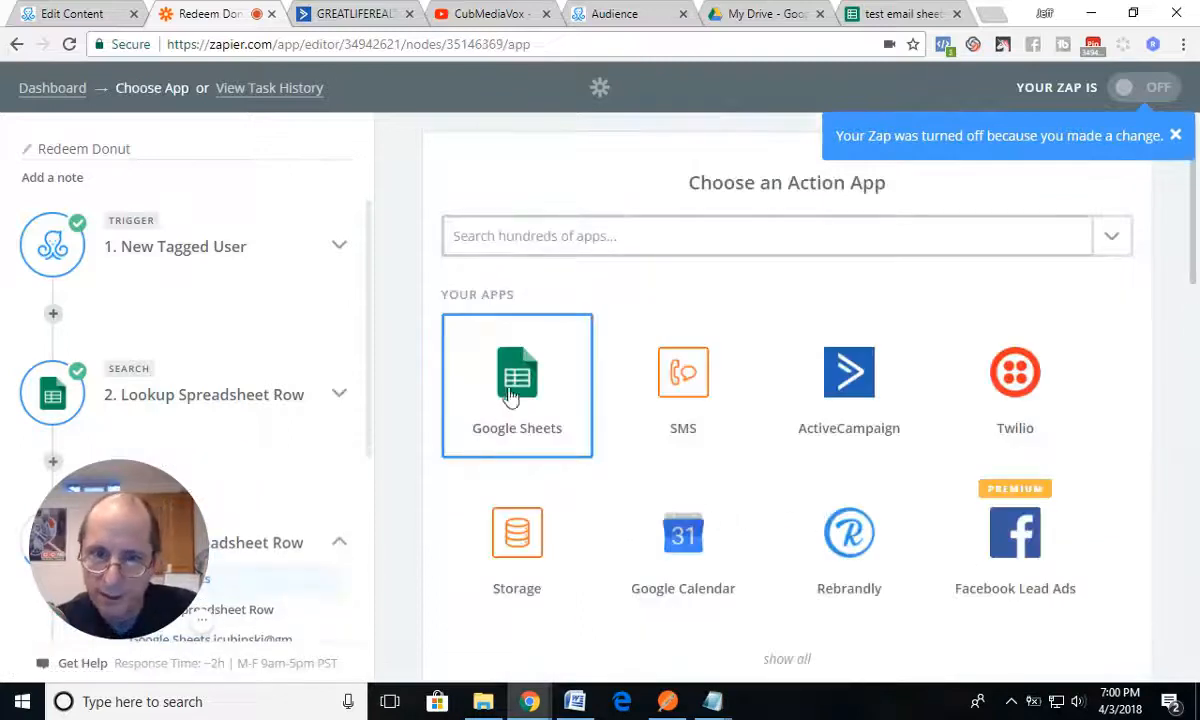
pyautogui.moveTo(157, 518); pyautogui.dragTo(272, 379)
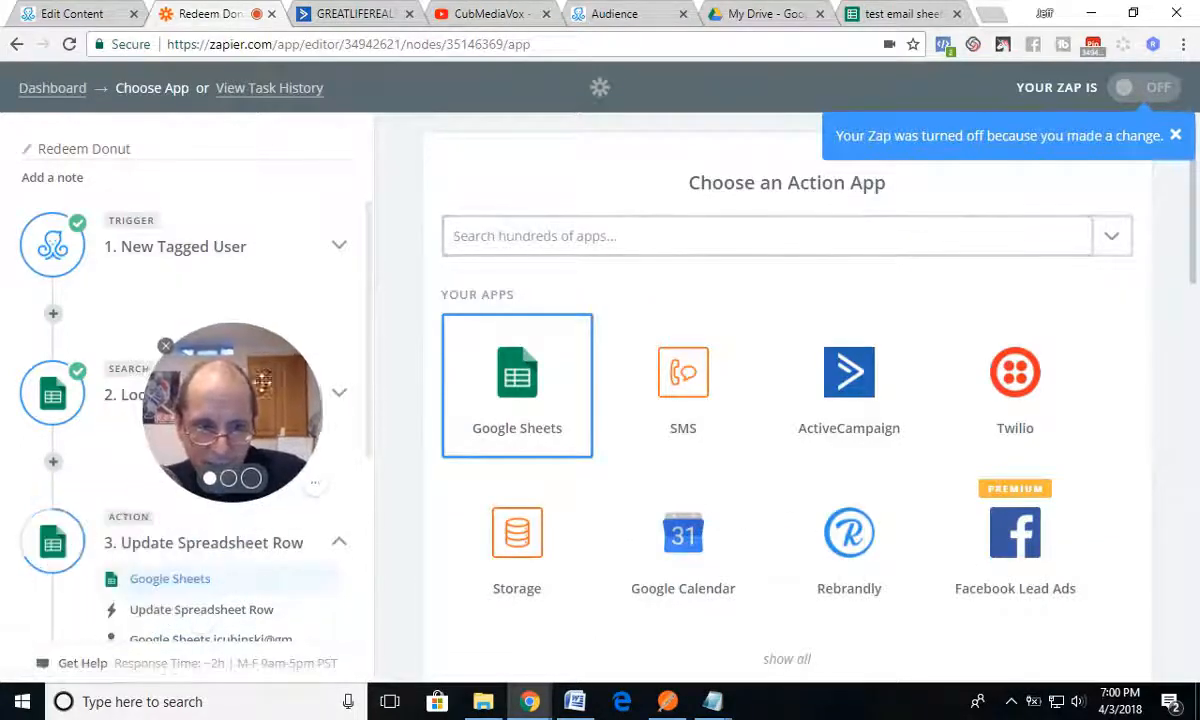
pyautogui.moveTo(240, 437); pyautogui.dragTo(177, 575)
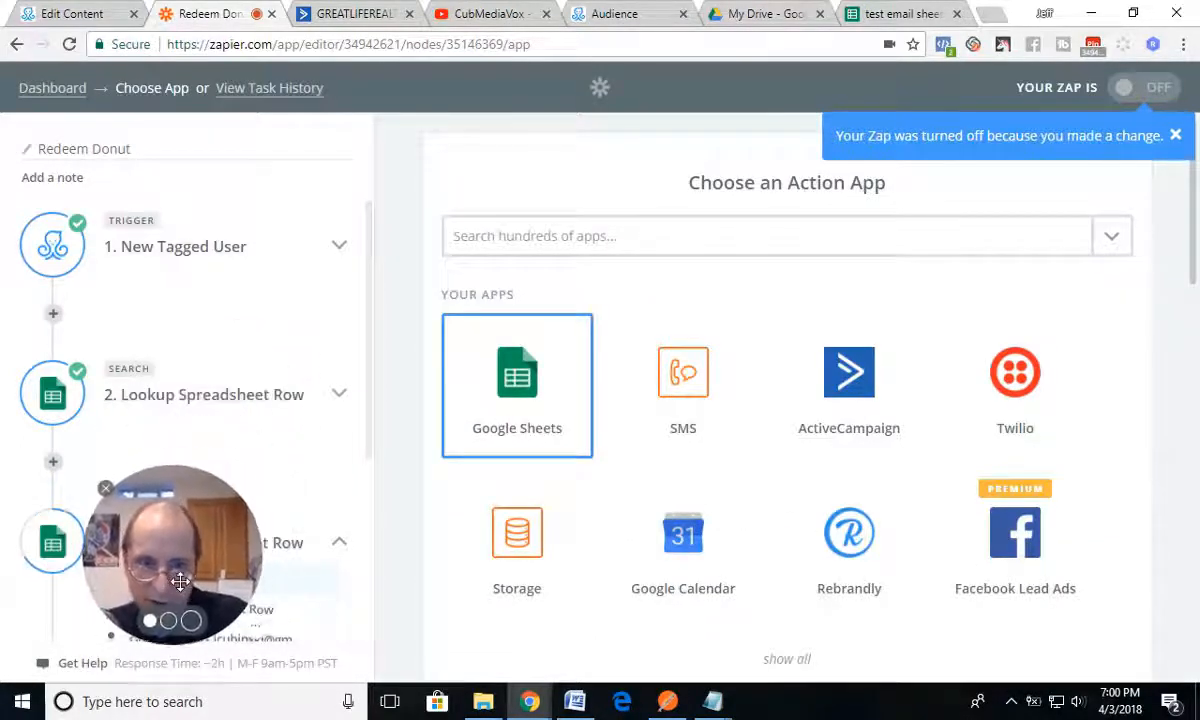
# Step: Confirm Google Sheets and Update Spreadsheet Row for step 3, and test and save the account labelled #2
pyautogui.click(532, 400)
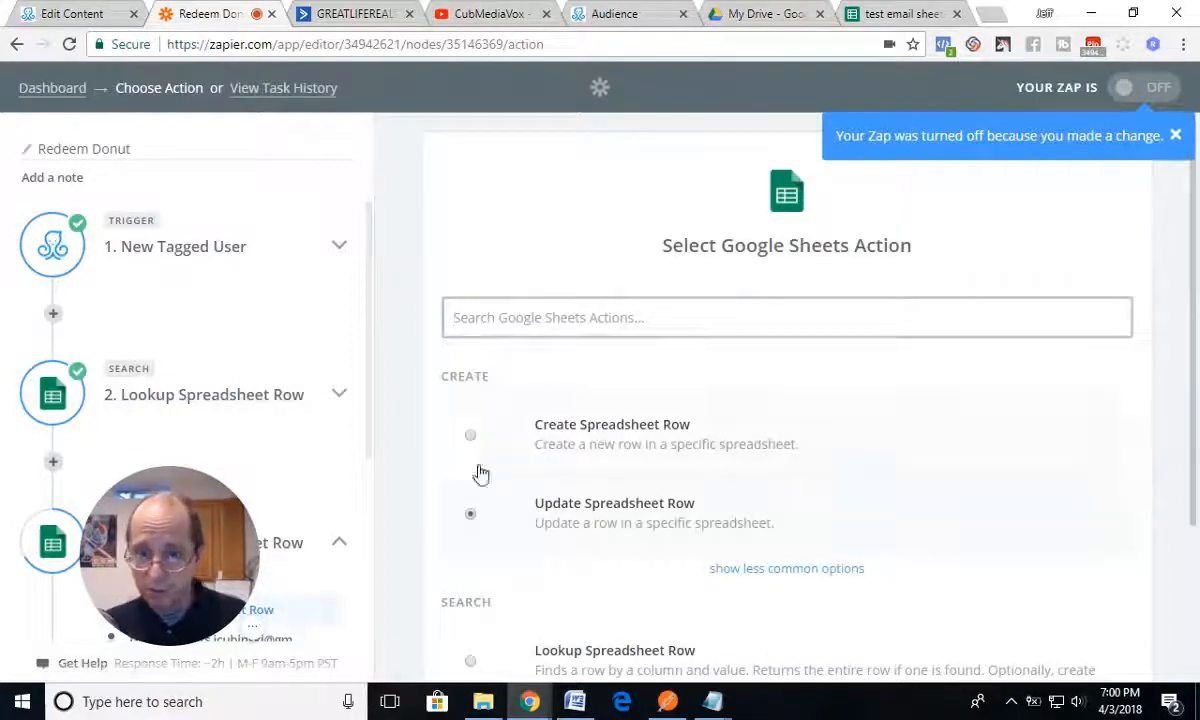
pyautogui.scroll(-2, 640, 518)
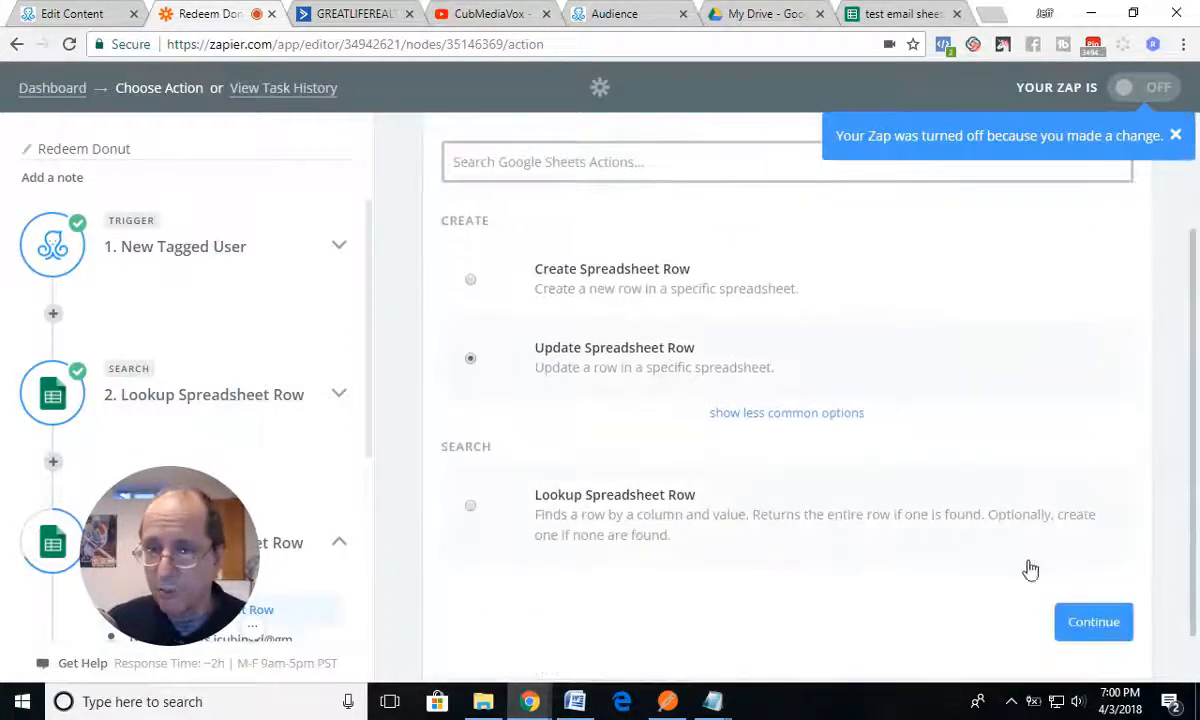
pyautogui.click(1070, 620)
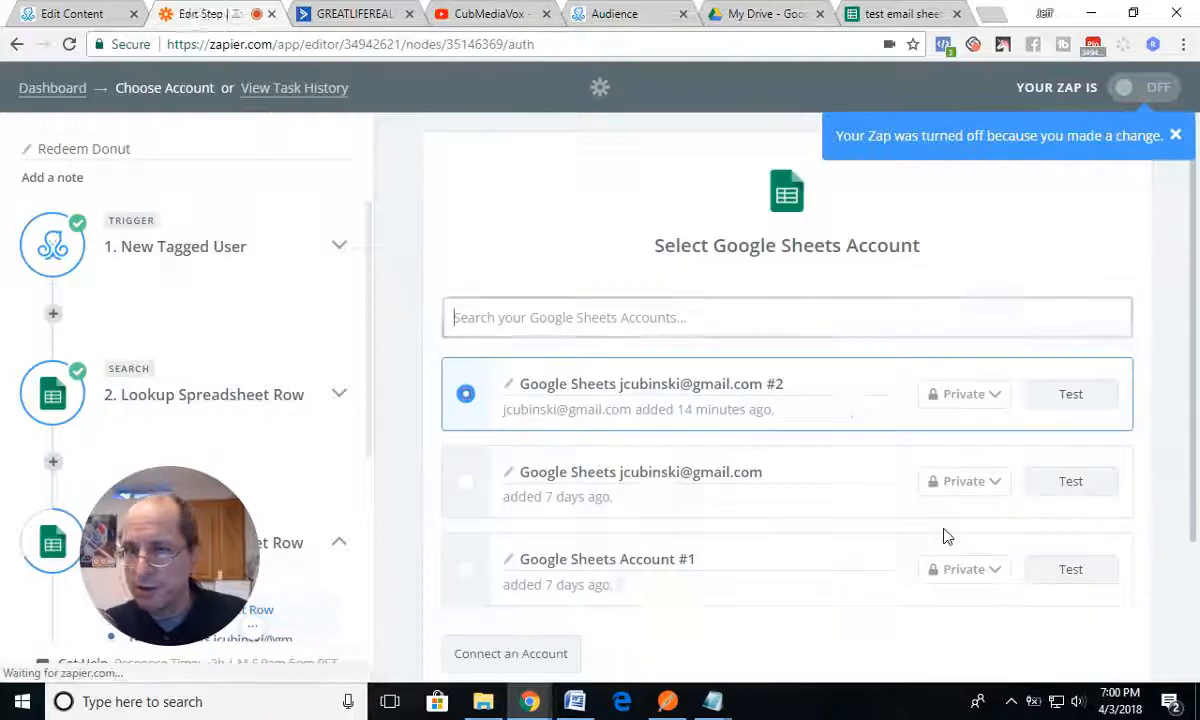
pyautogui.click(1071, 394)
pyautogui.scroll(-2, 918, 462)
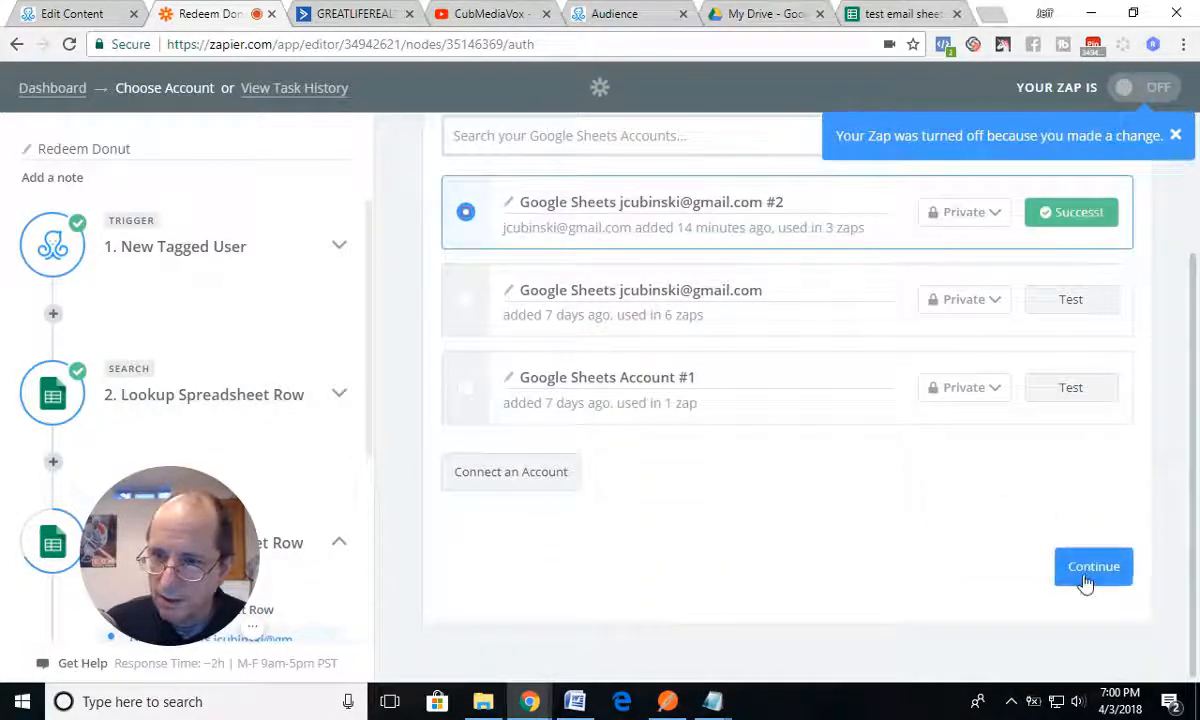
pyautogui.click(1085, 576)
# Step: Set the Redeem tag field in the Update Spreadsheet Row template to Redeemed Donut, matching the tag name in the ManyChat flow
pyautogui.scroll(-5, 763, 488)
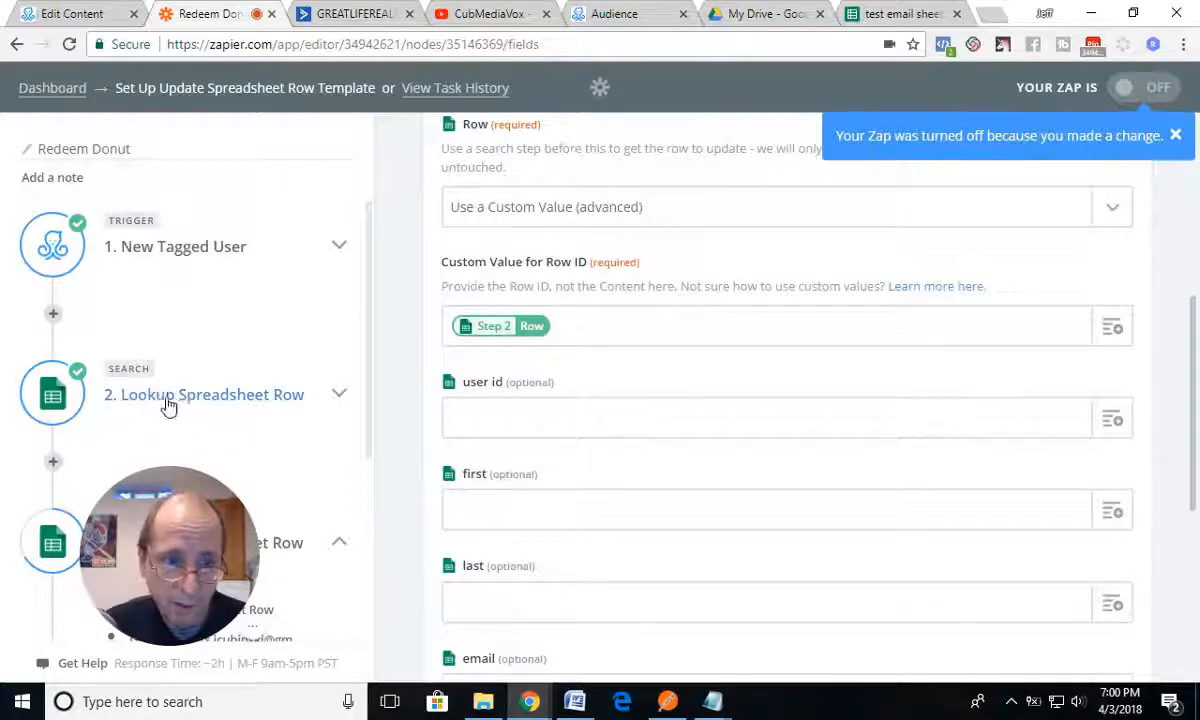
pyautogui.scroll(-1, 688, 474)
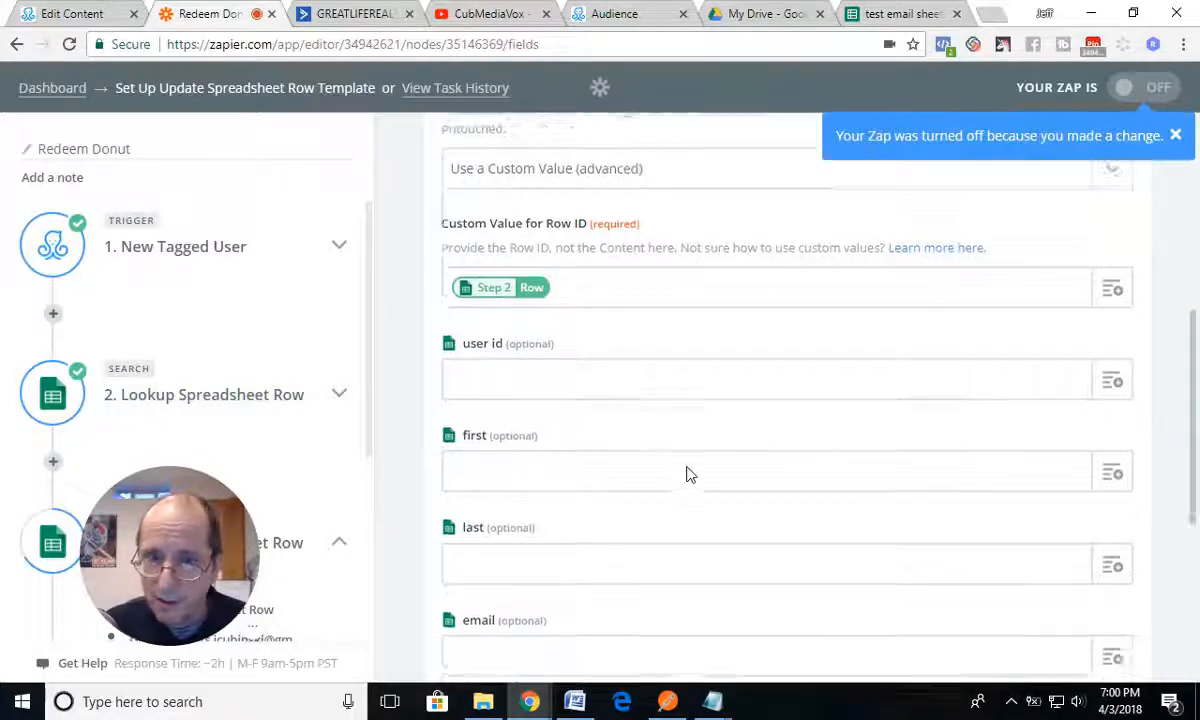
pyautogui.scroll(-3, 687, 470)
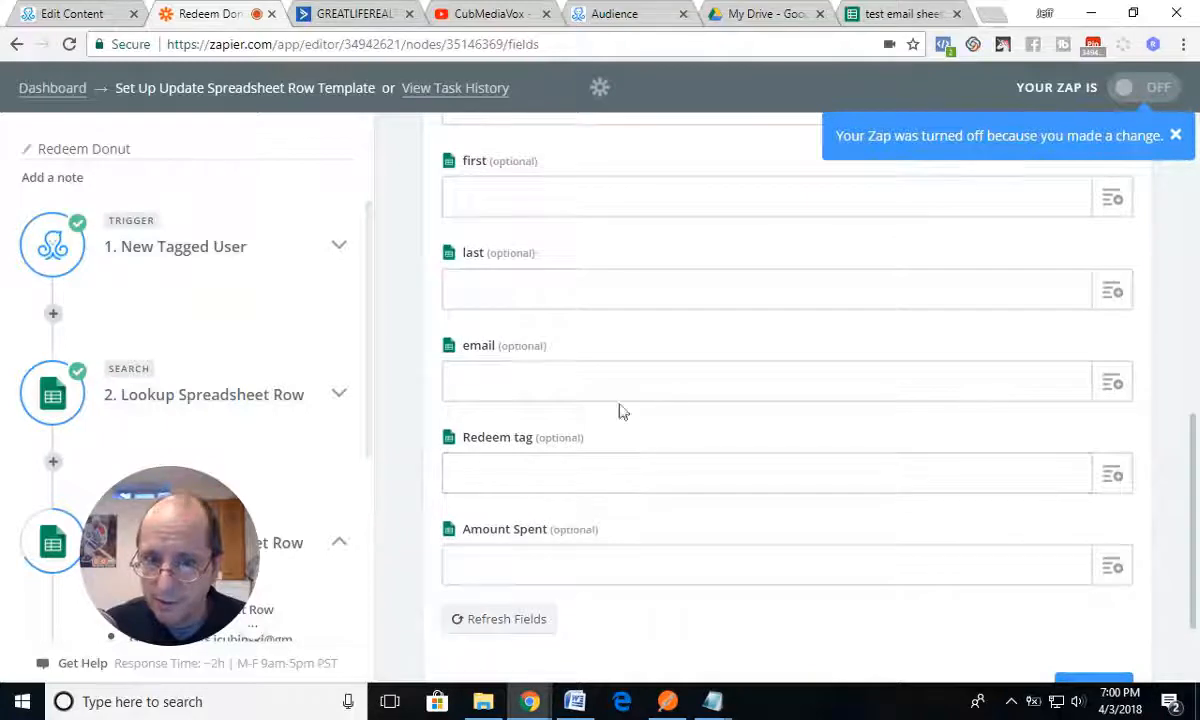
pyautogui.click(1100, 476)
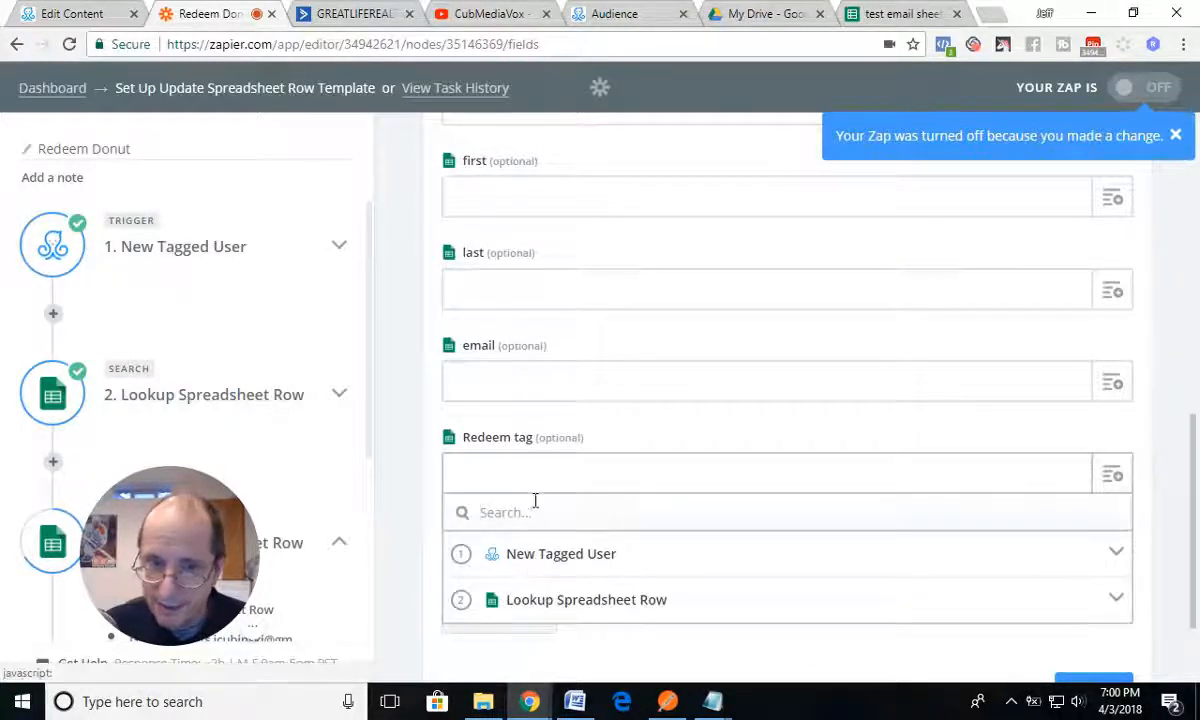
pyautogui.click(501, 474)
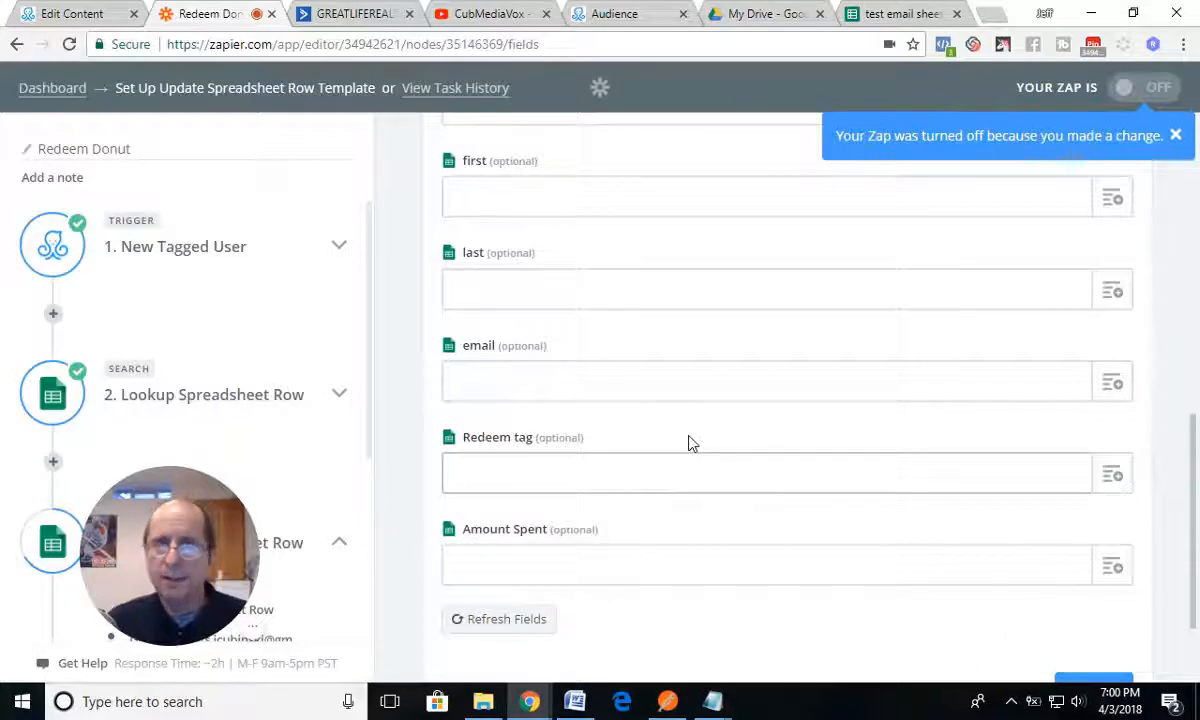
pyautogui.click(100, 16)
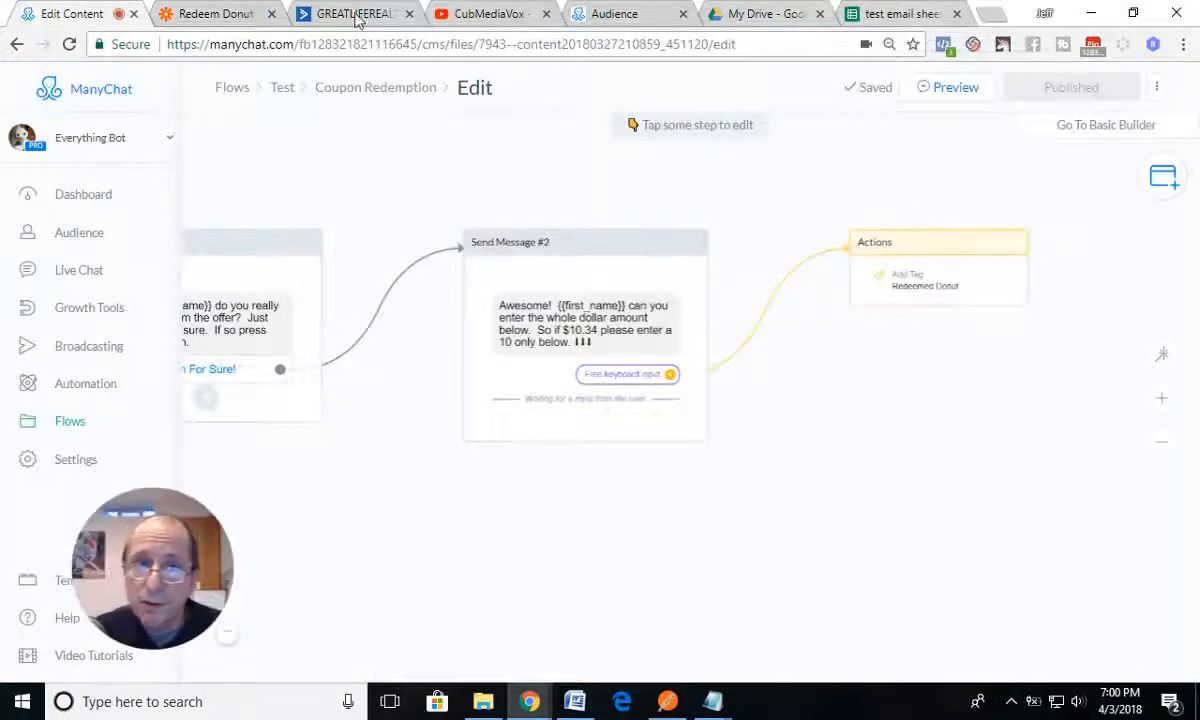
pyautogui.click(248, 18)
pyautogui.write('Re')
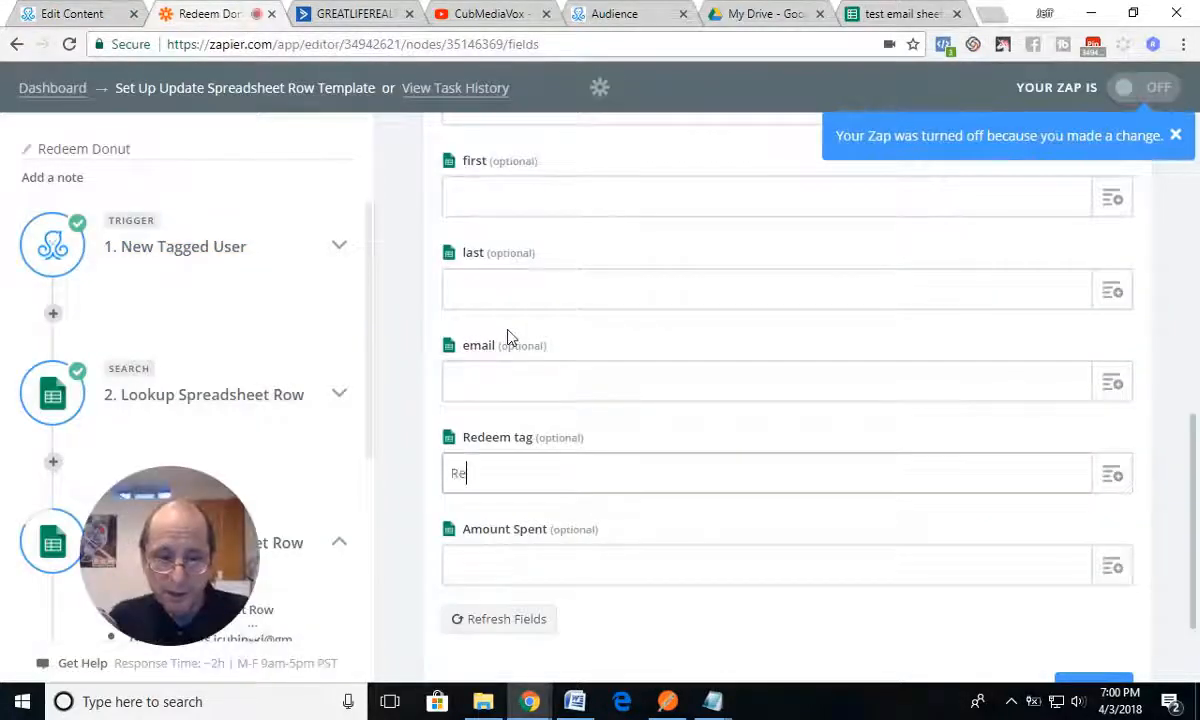
pyautogui.write('deemed')
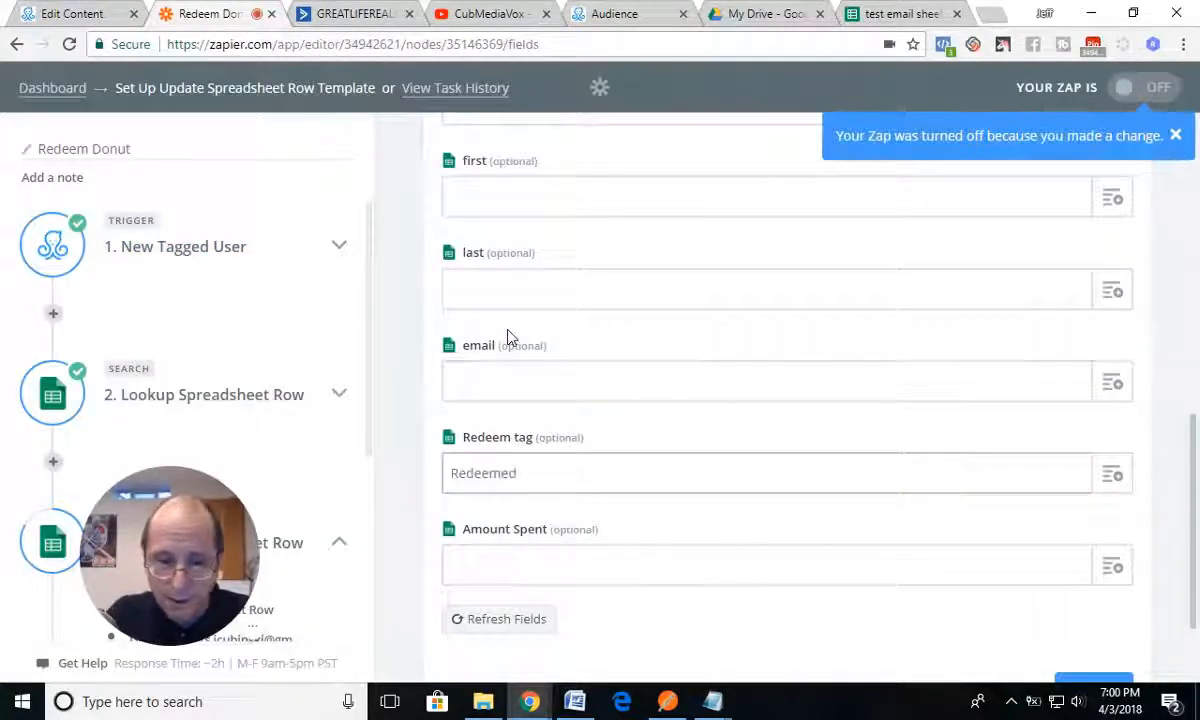
pyautogui.write(' Donut')
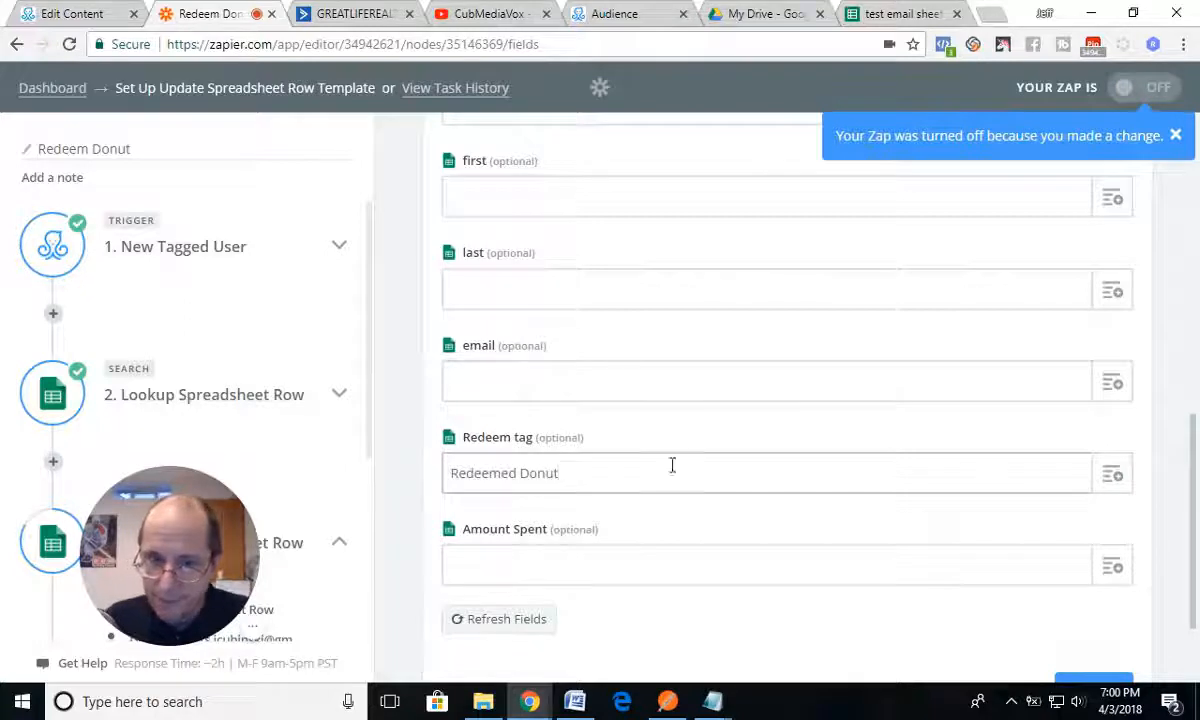
# Step: Map Amount Spent to the New Tagged User custom field A1 Value, checking the flow's user input field first, and continue to the test
pyautogui.click(1110, 566)
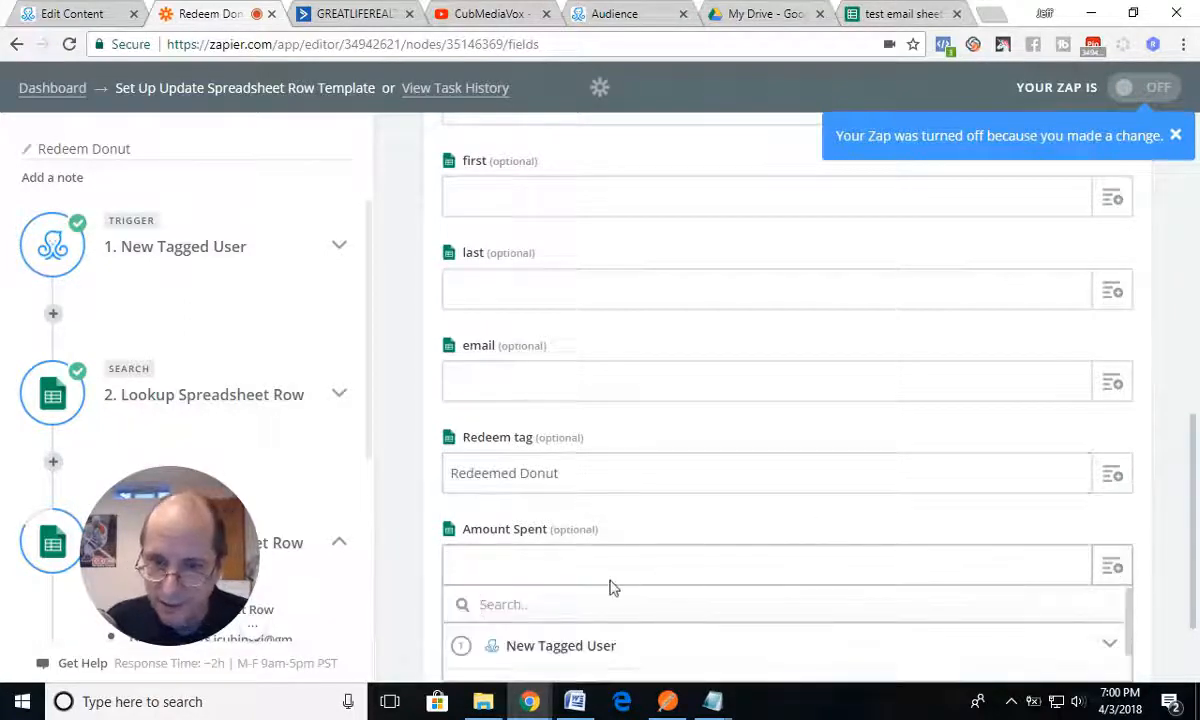
pyautogui.click(95, 20)
pyautogui.click(577, 345)
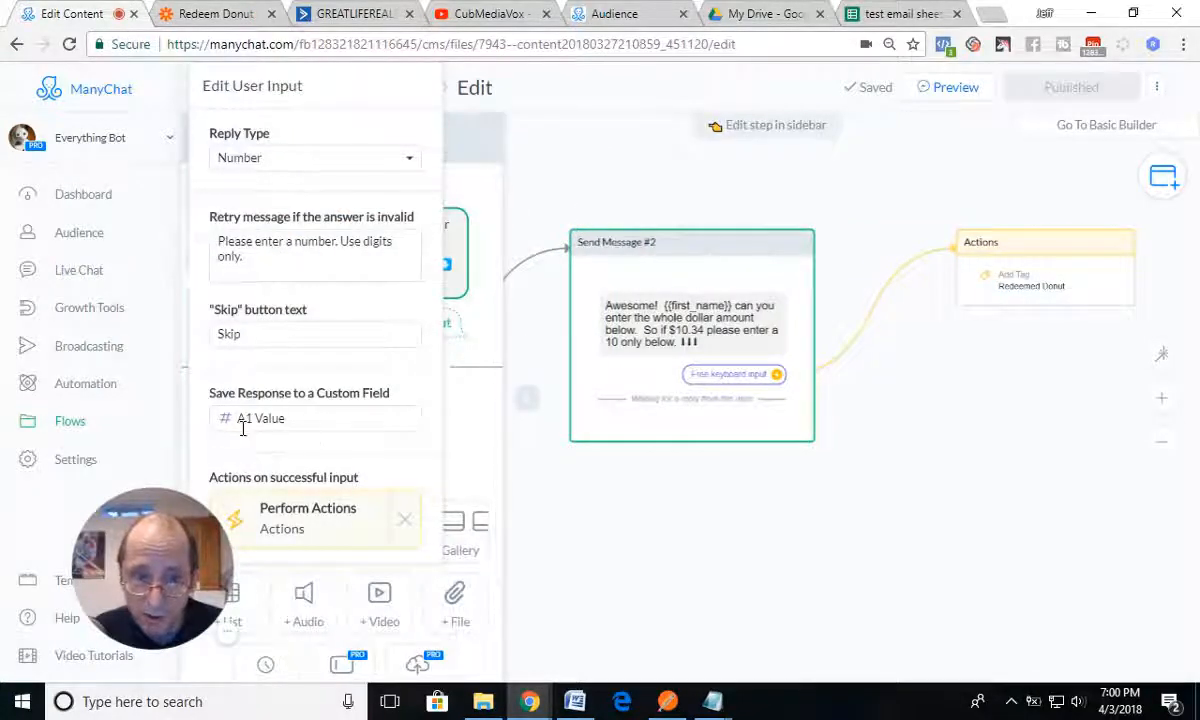
pyautogui.click(866, 16)
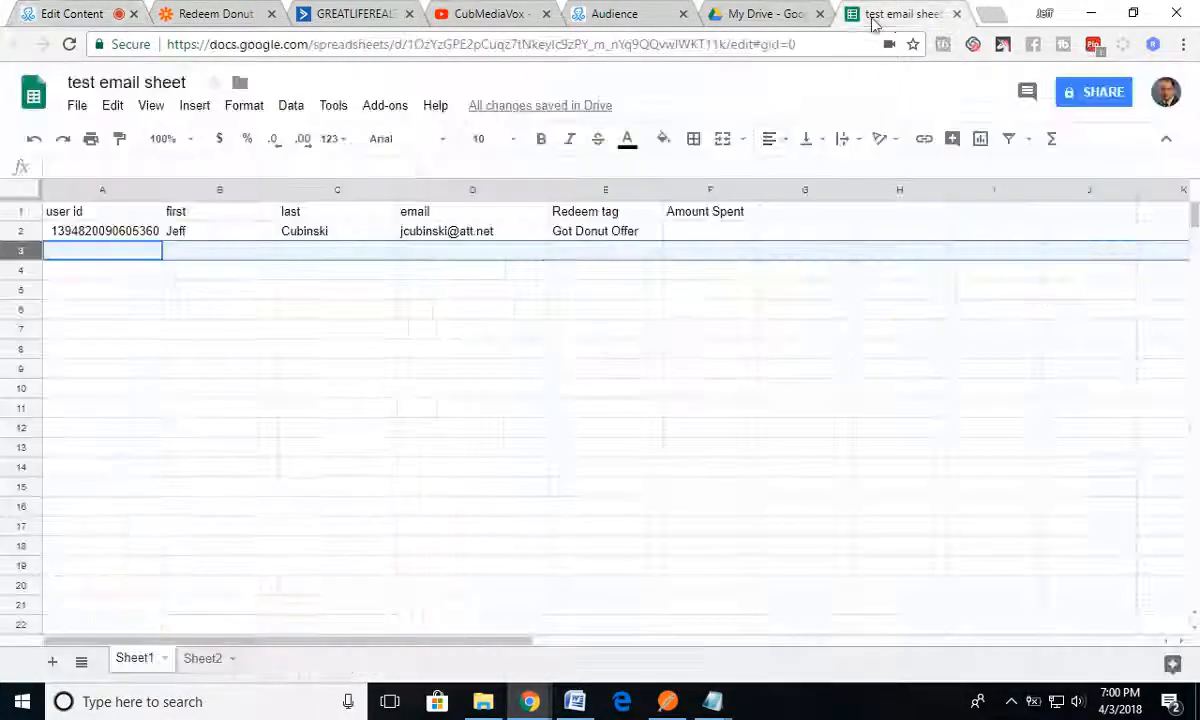
pyautogui.click(205, 20)
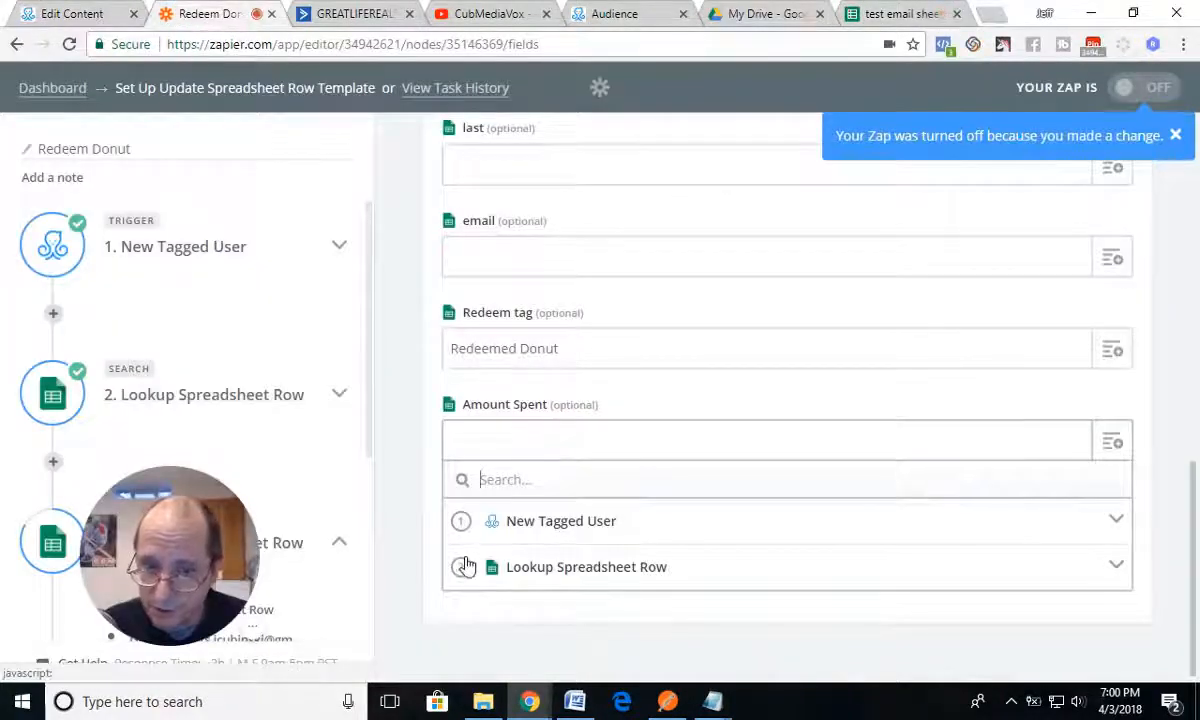
pyautogui.click(513, 535)
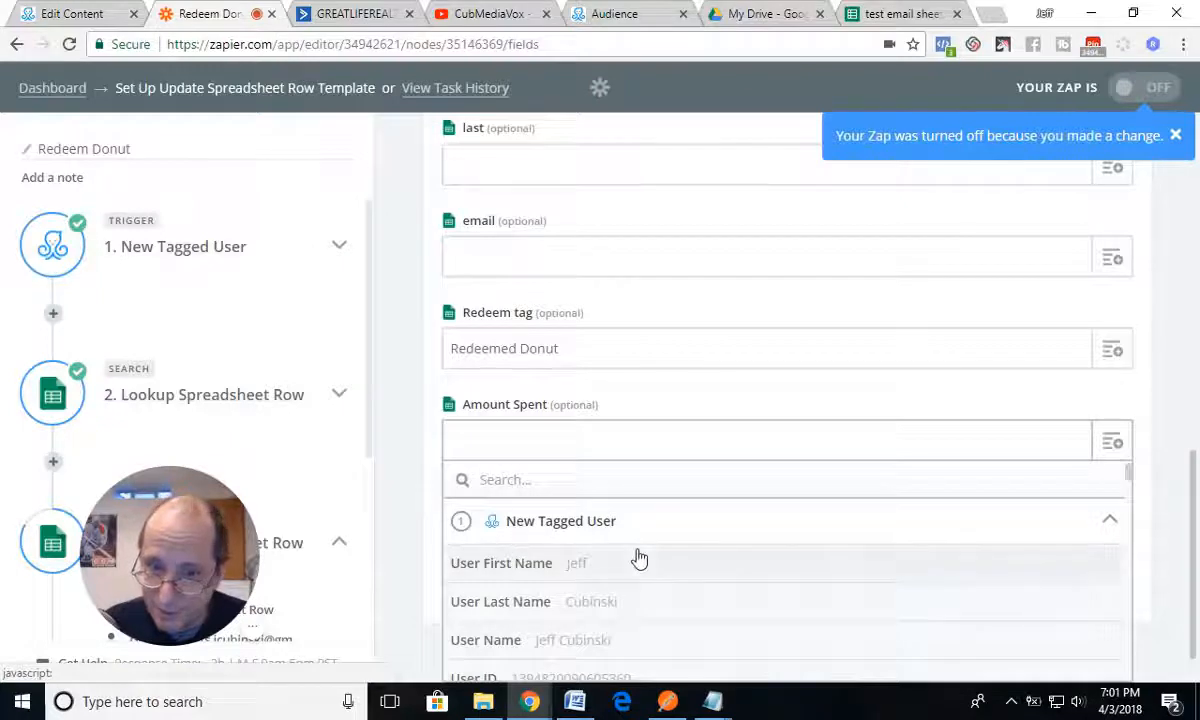
pyautogui.scroll(-5, 600, 589)
pyautogui.scroll(-15, 600, 590)
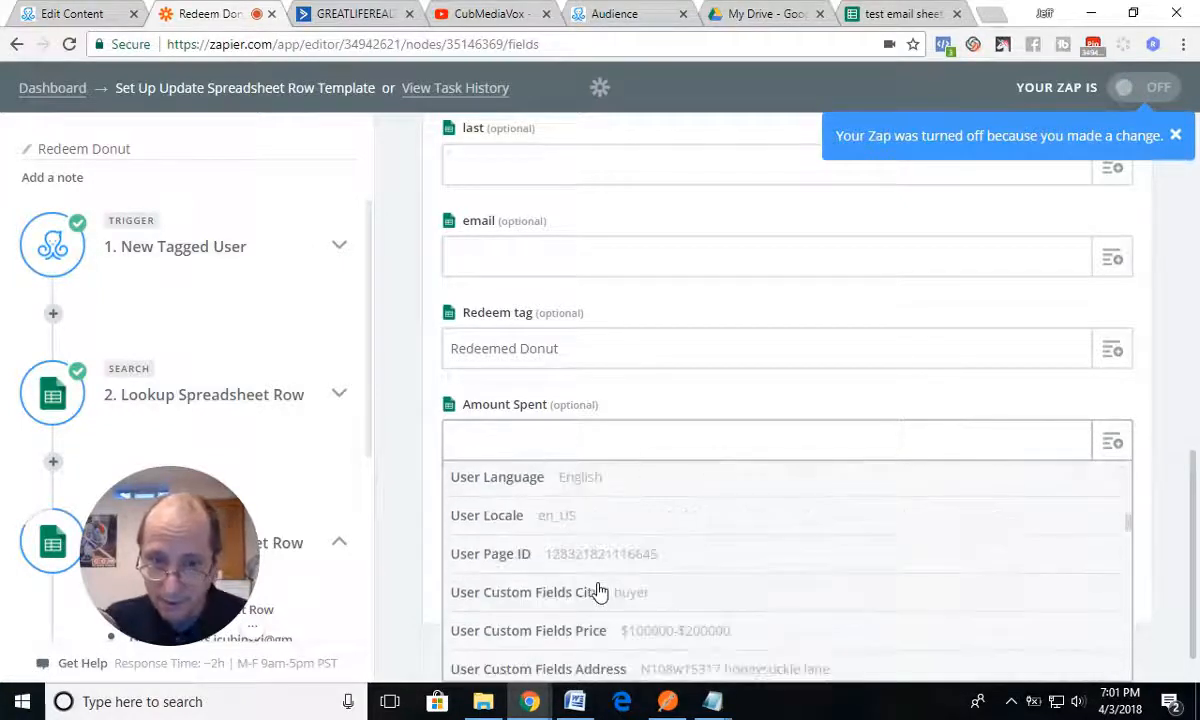
pyautogui.scroll(-15, 604, 587)
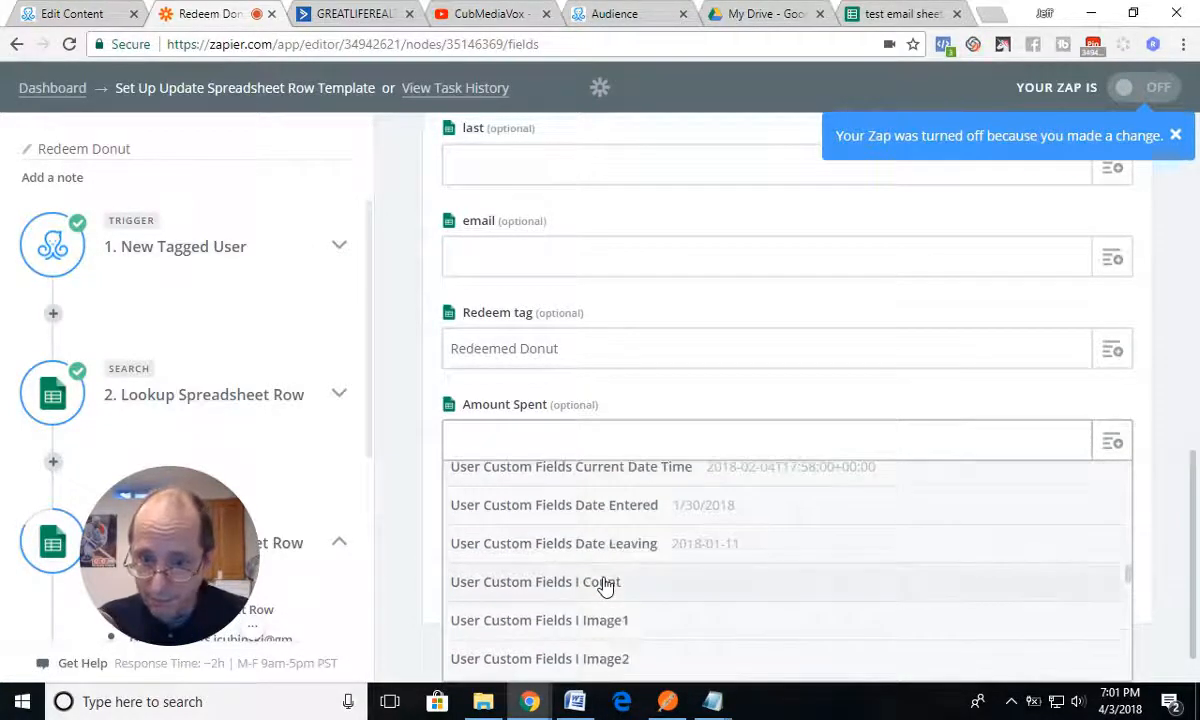
pyautogui.scroll(-10, 604, 585)
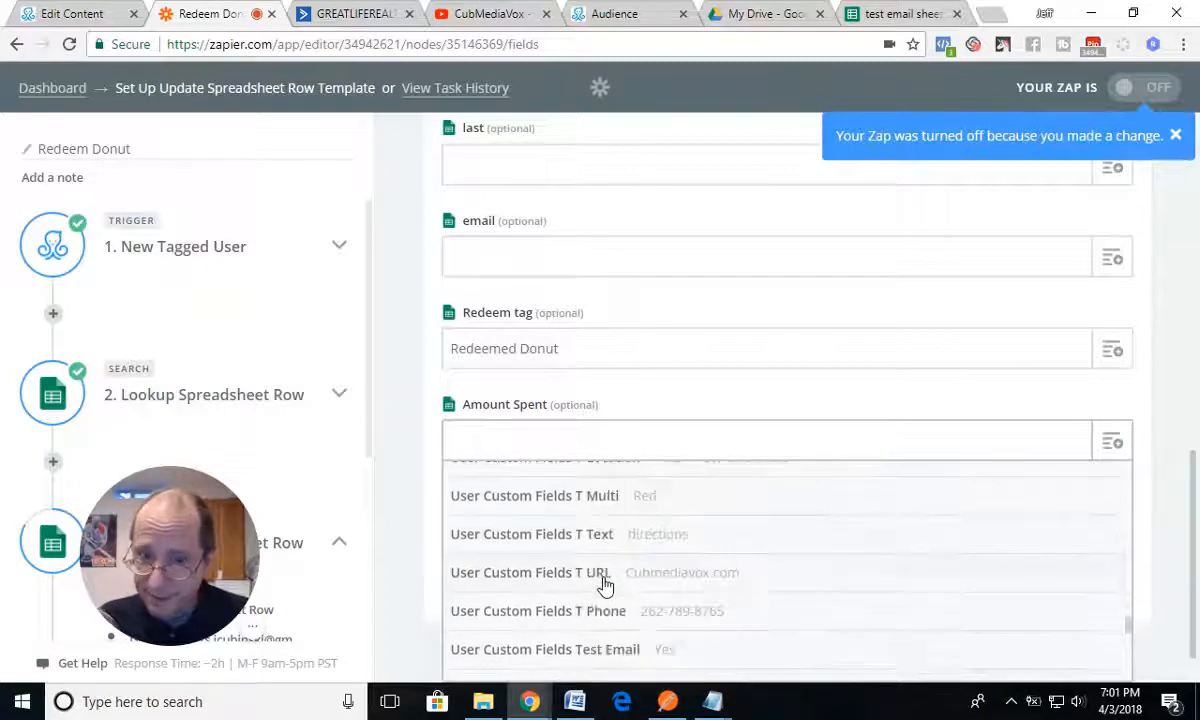
pyautogui.scroll(-3, 550, 582)
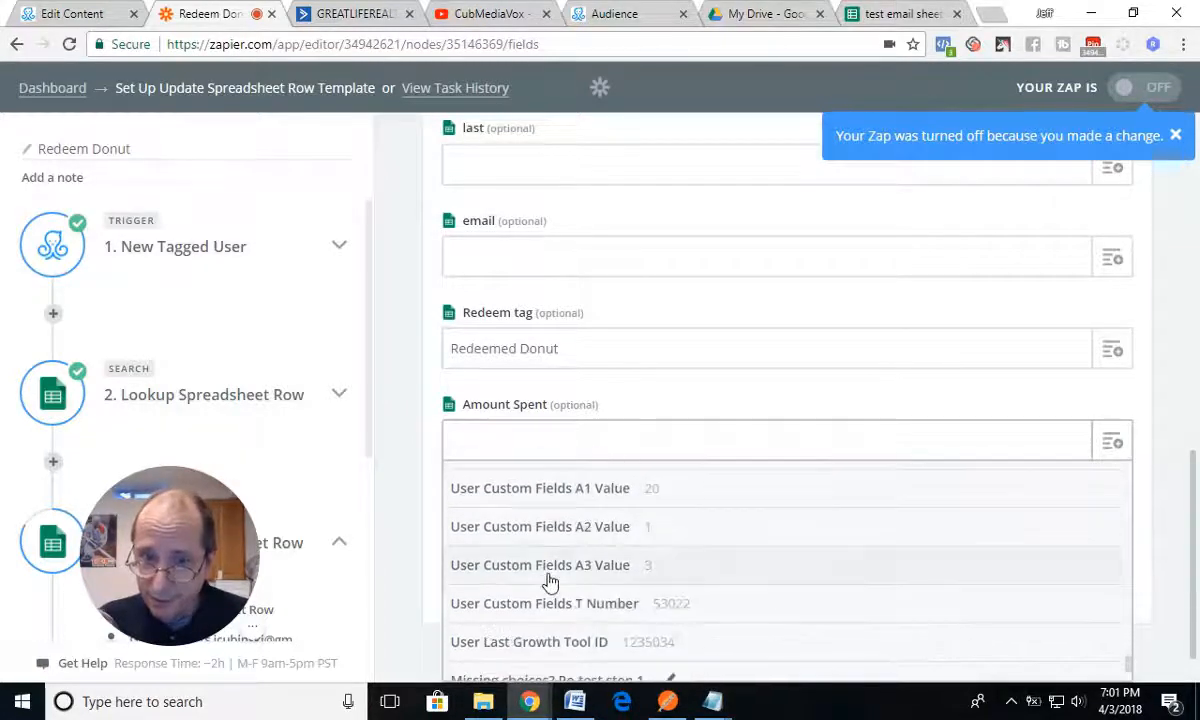
pyautogui.scroll(3, 550, 582)
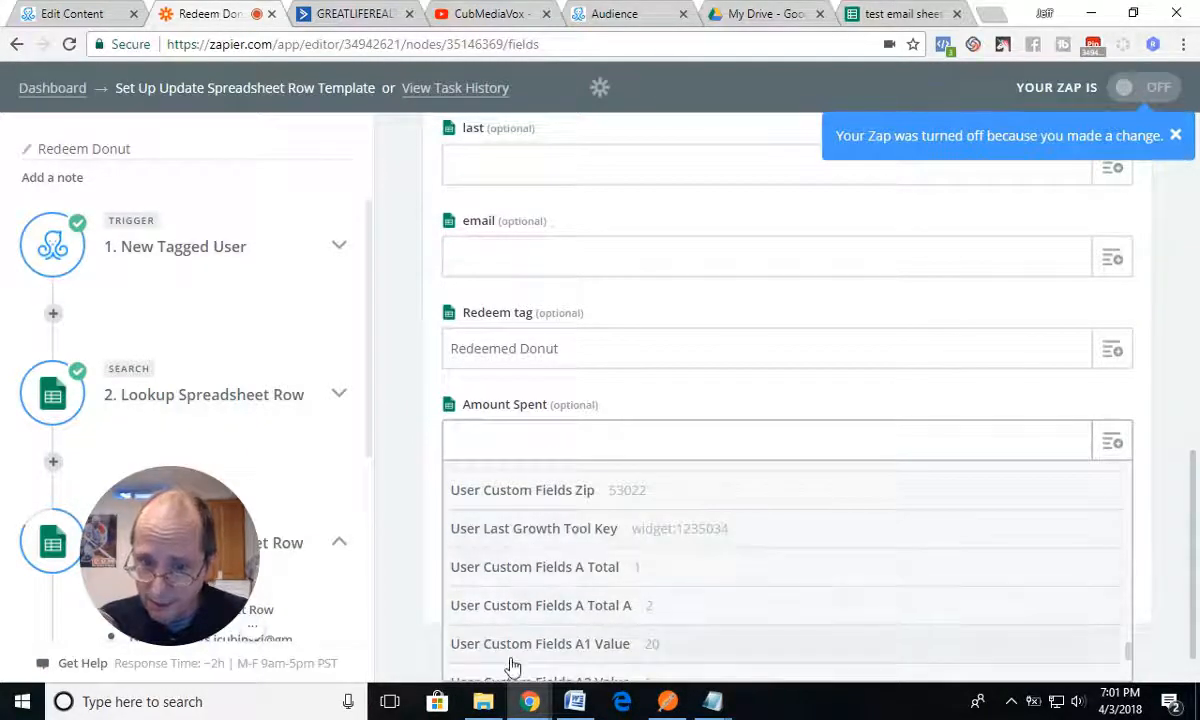
pyautogui.click(552, 652)
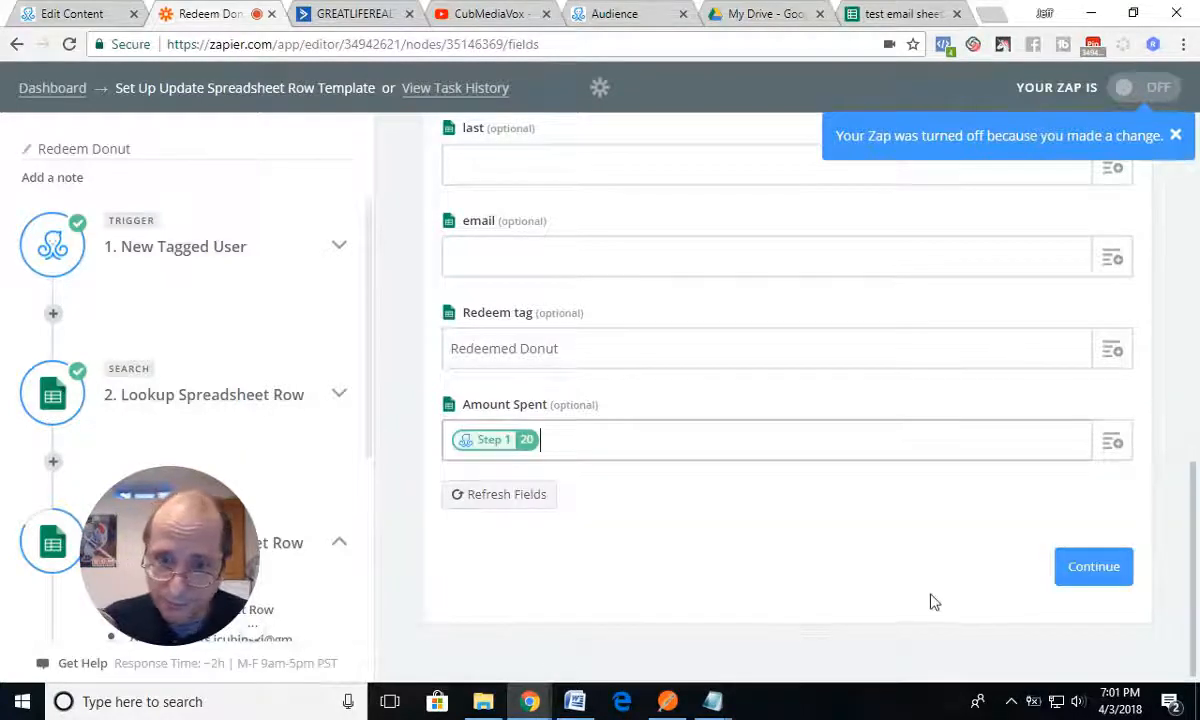
pyautogui.click(1100, 568)
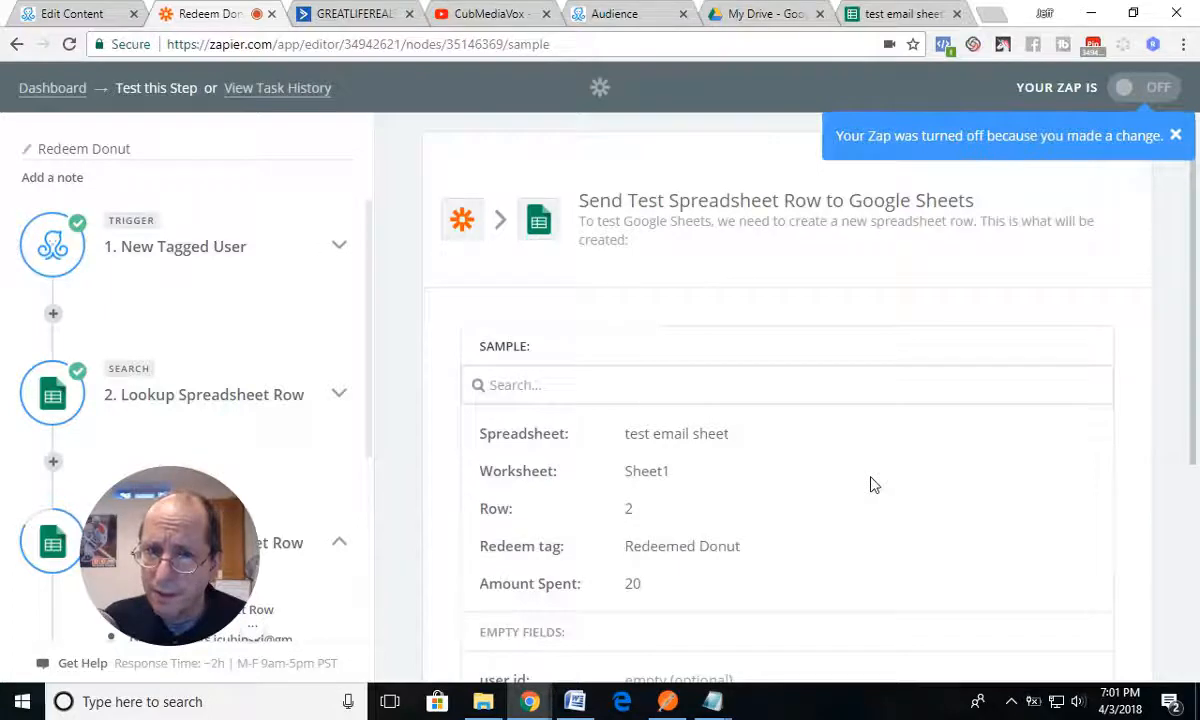
# Step: Check the current row in the test email sheet, send the test update to Google Sheets, and review the returned data
pyautogui.click(880, 16)
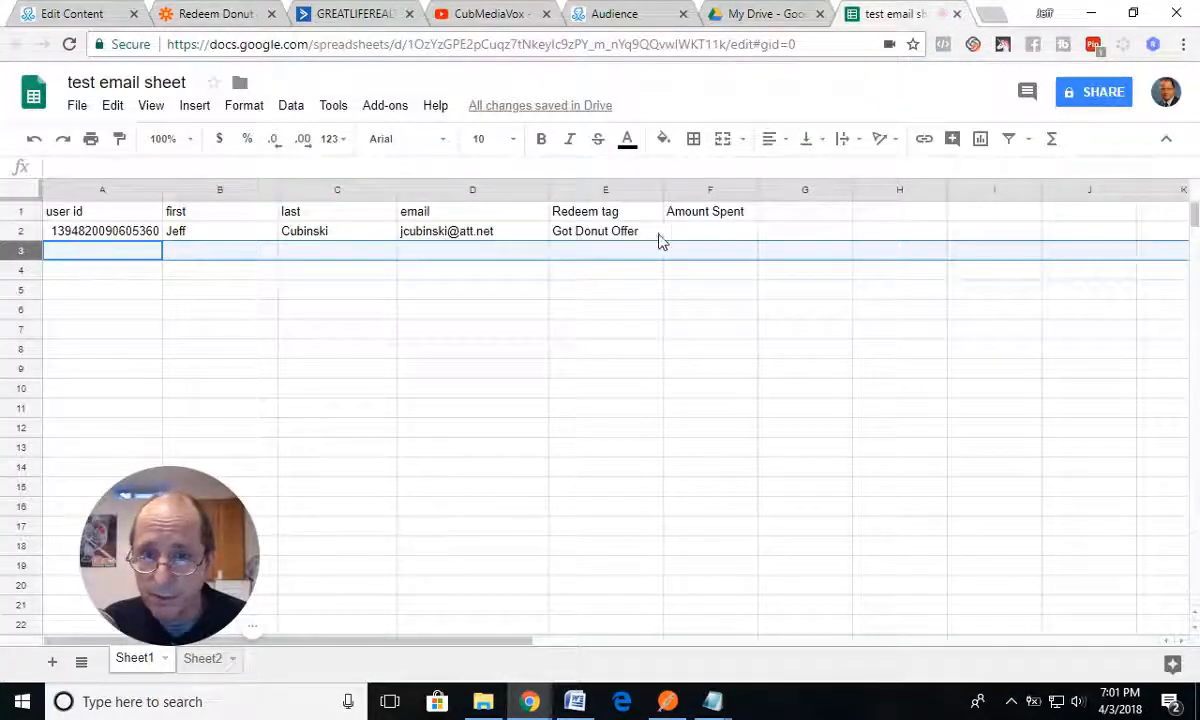
pyautogui.click(208, 16)
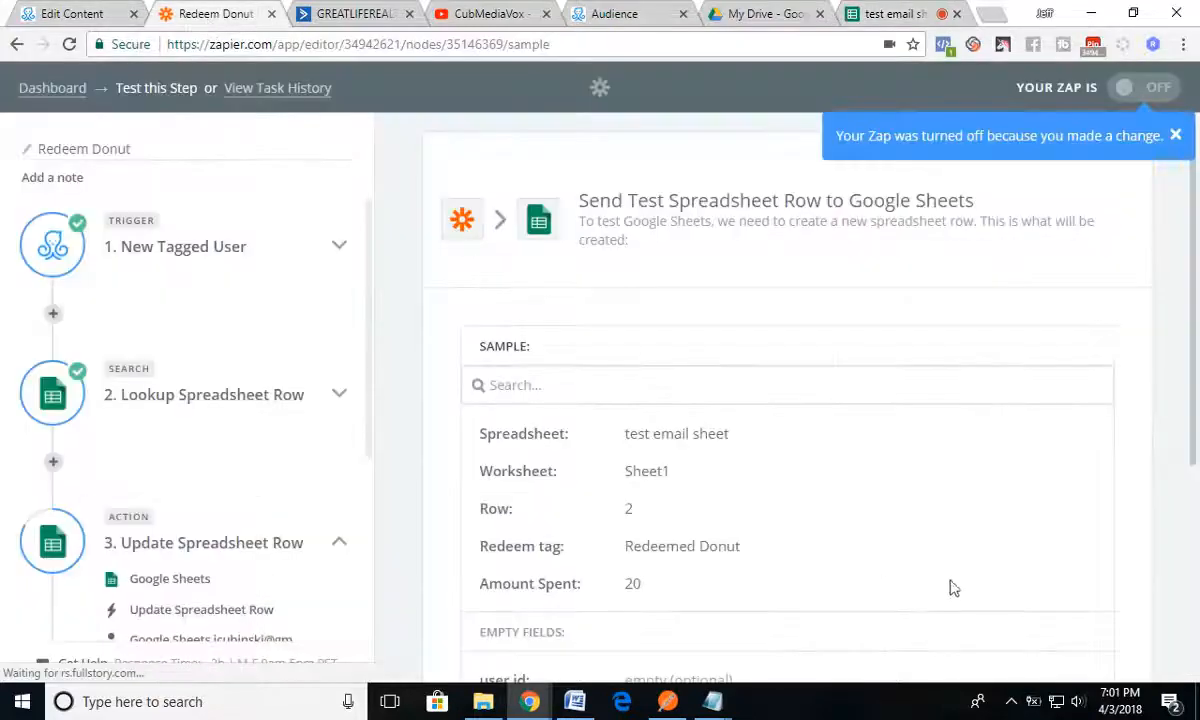
pyautogui.scroll(-3, 953, 588)
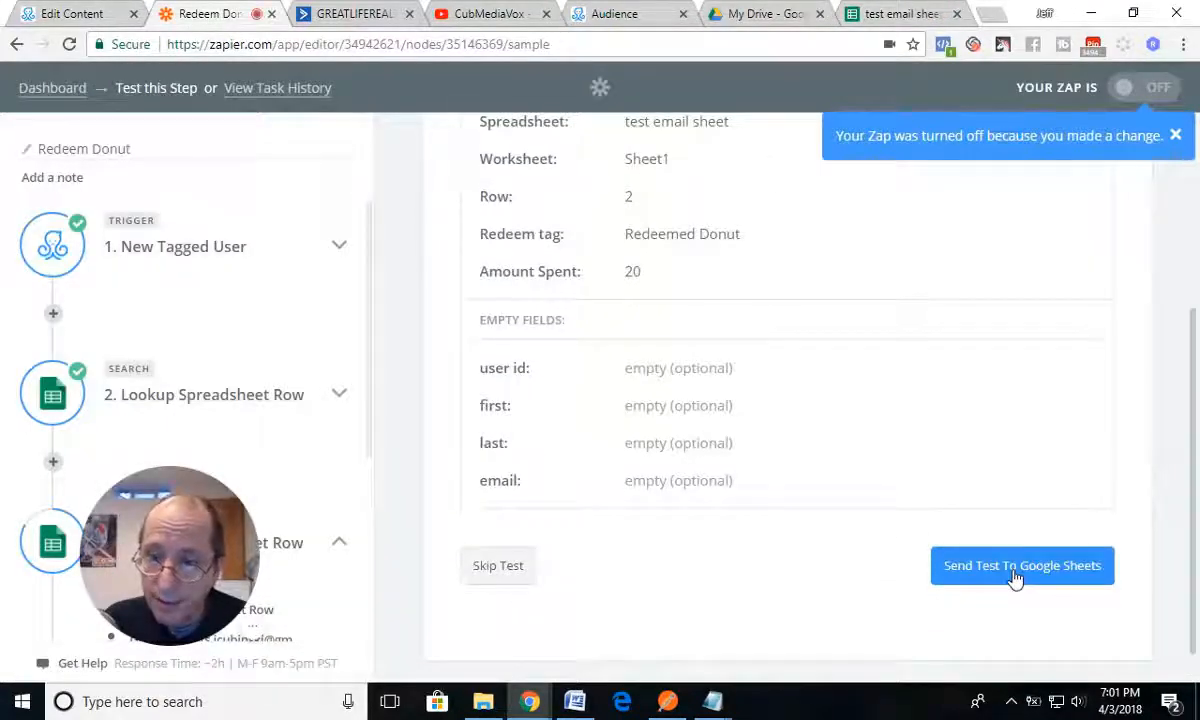
pyautogui.click(1015, 567)
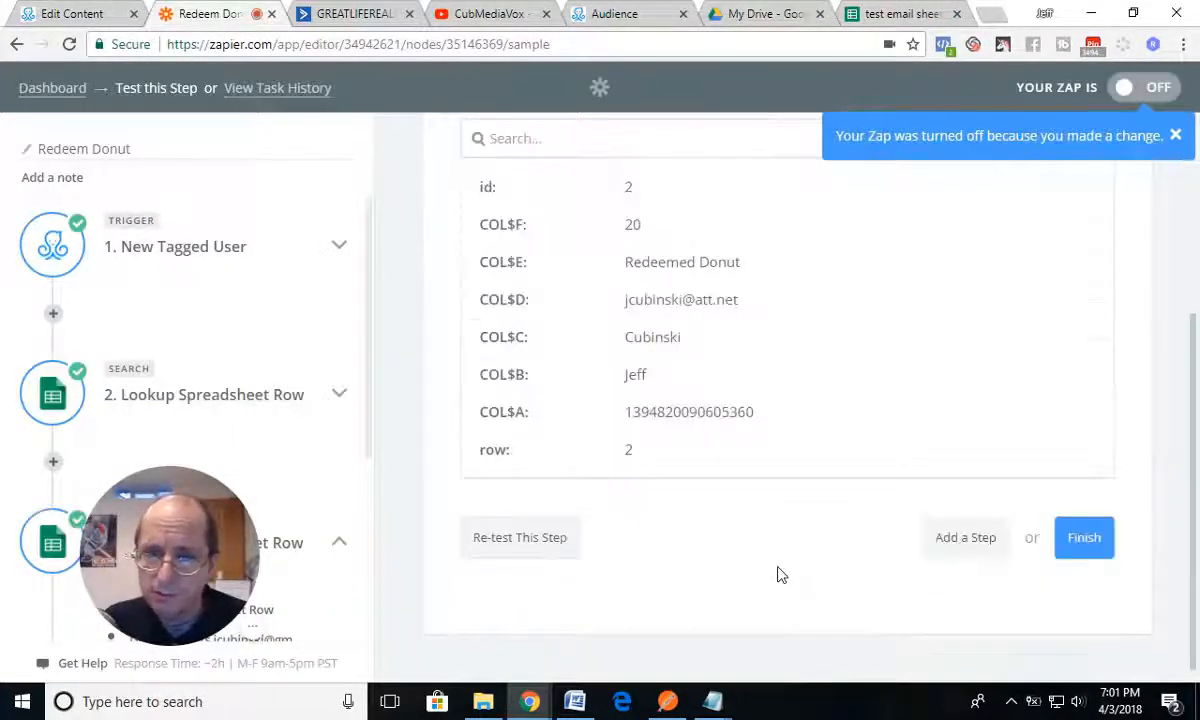
pyautogui.scroll(3, 777, 575)
pyautogui.scroll(-3, 780, 571)
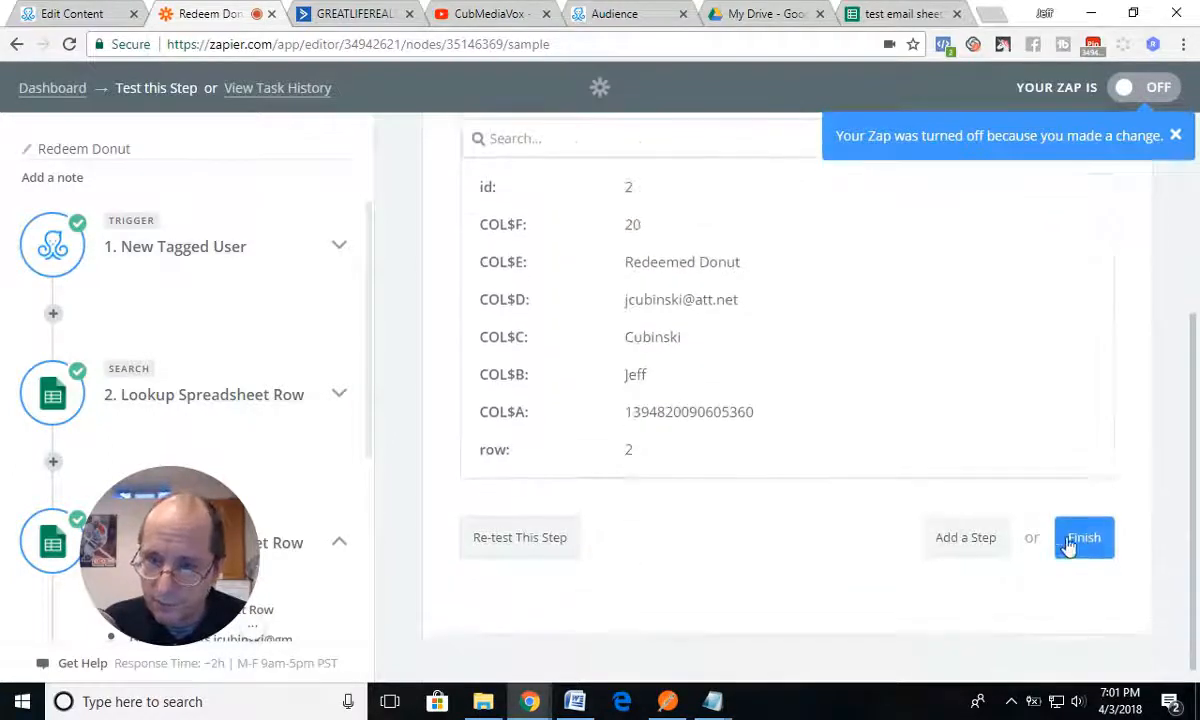
# Step: Finish the Redeem Donut zap and turn it on, checking the test email sheet and the zap's status
pyautogui.click(1068, 545)
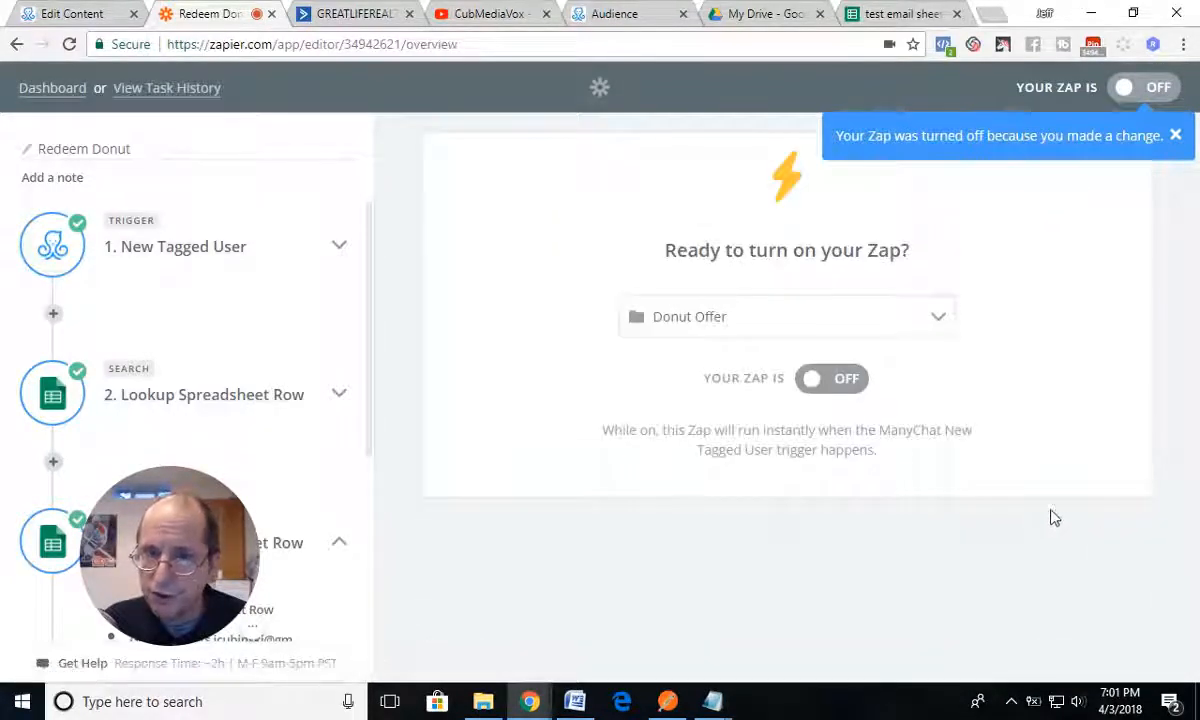
pyautogui.click(833, 379)
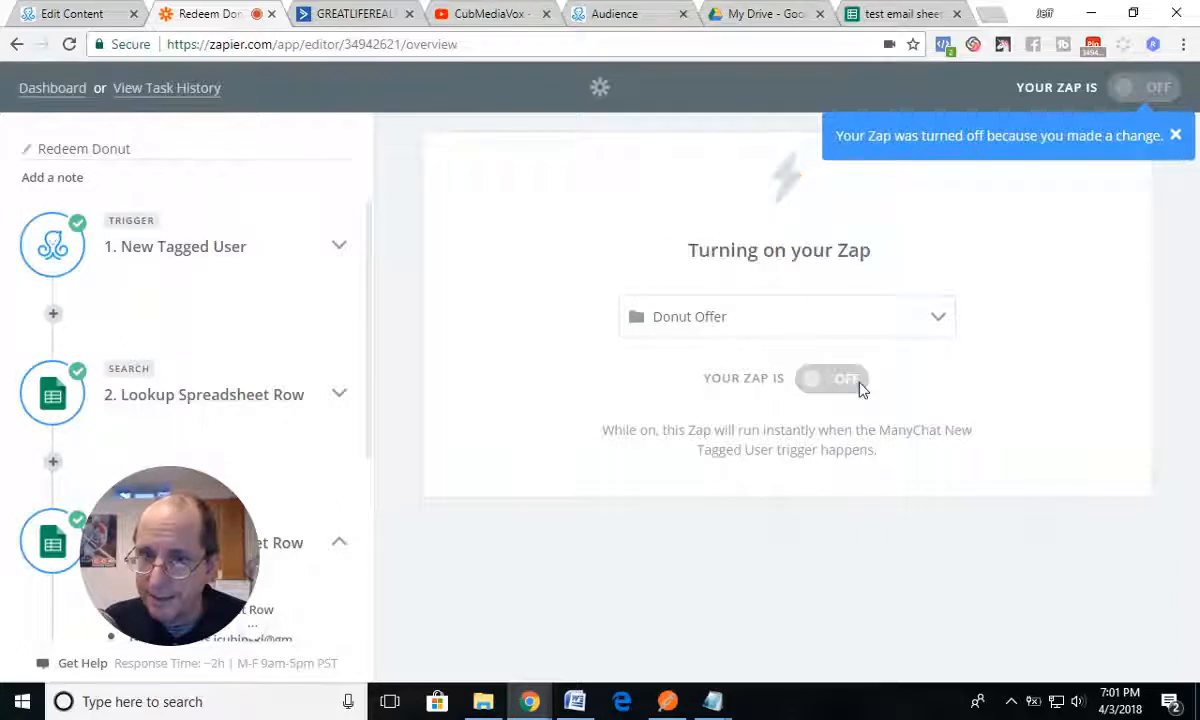
pyautogui.click(882, 16)
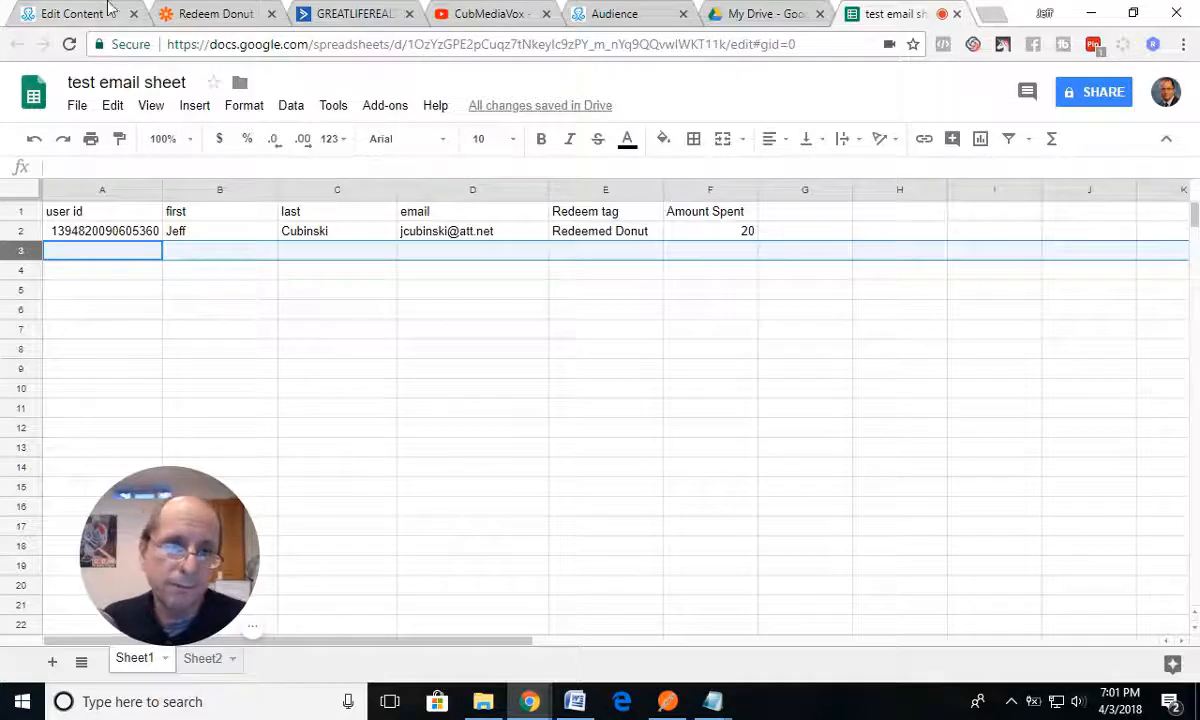
pyautogui.click(225, 14)
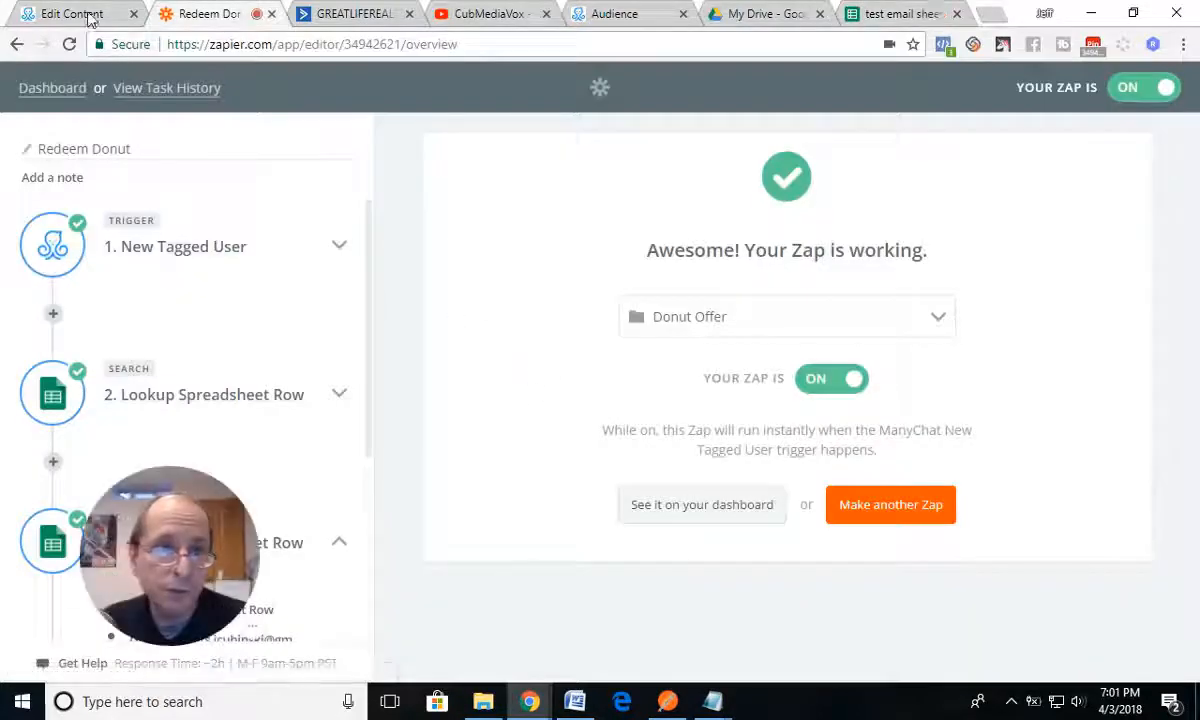
# Step: Review the Coupon Redemption flow from the redeem message to the Redeemed Donut action, and examine the subscriber's row in the test email sheet
pyautogui.click(72, 14)
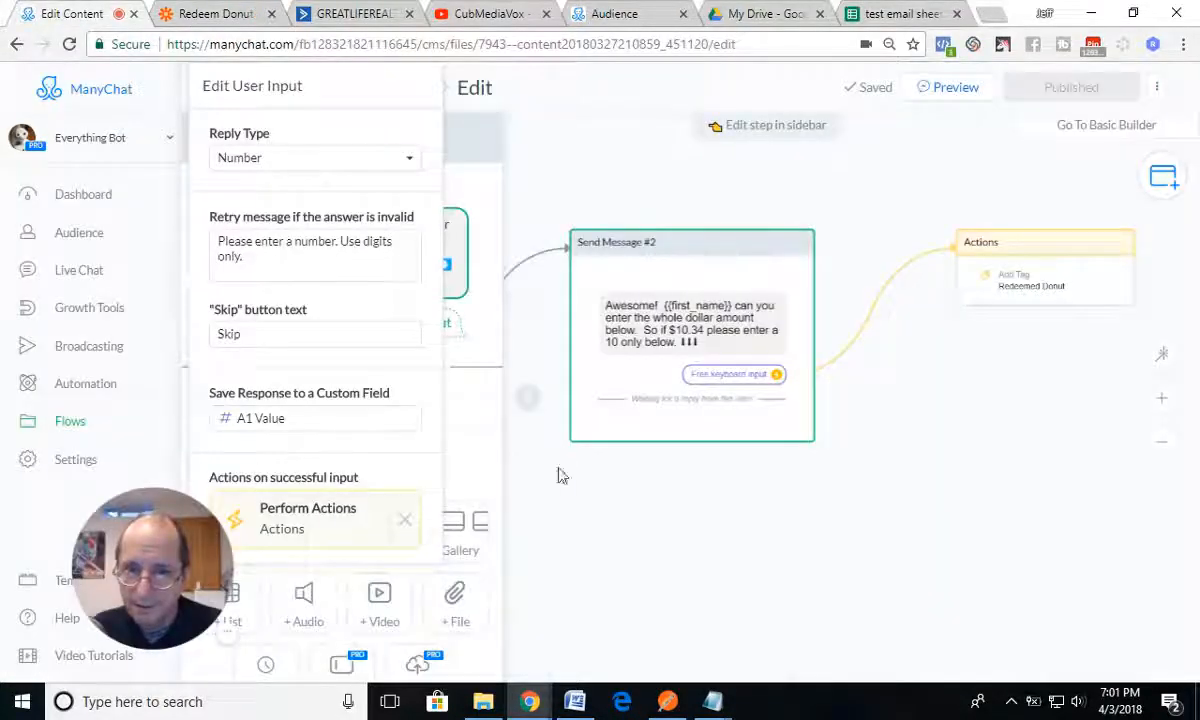
pyautogui.click(522, 420)
pyautogui.moveTo(408, 462); pyautogui.dragTo(648, 424)
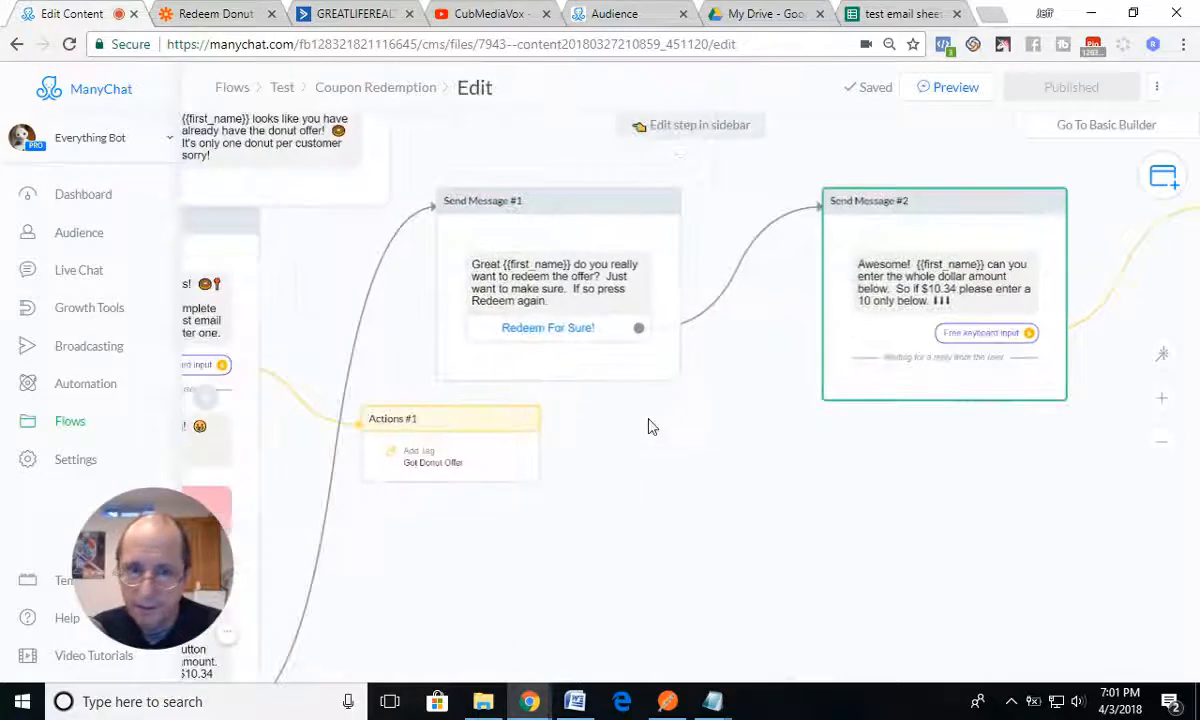
pyautogui.moveTo(710, 450); pyautogui.dragTo(455, 485)
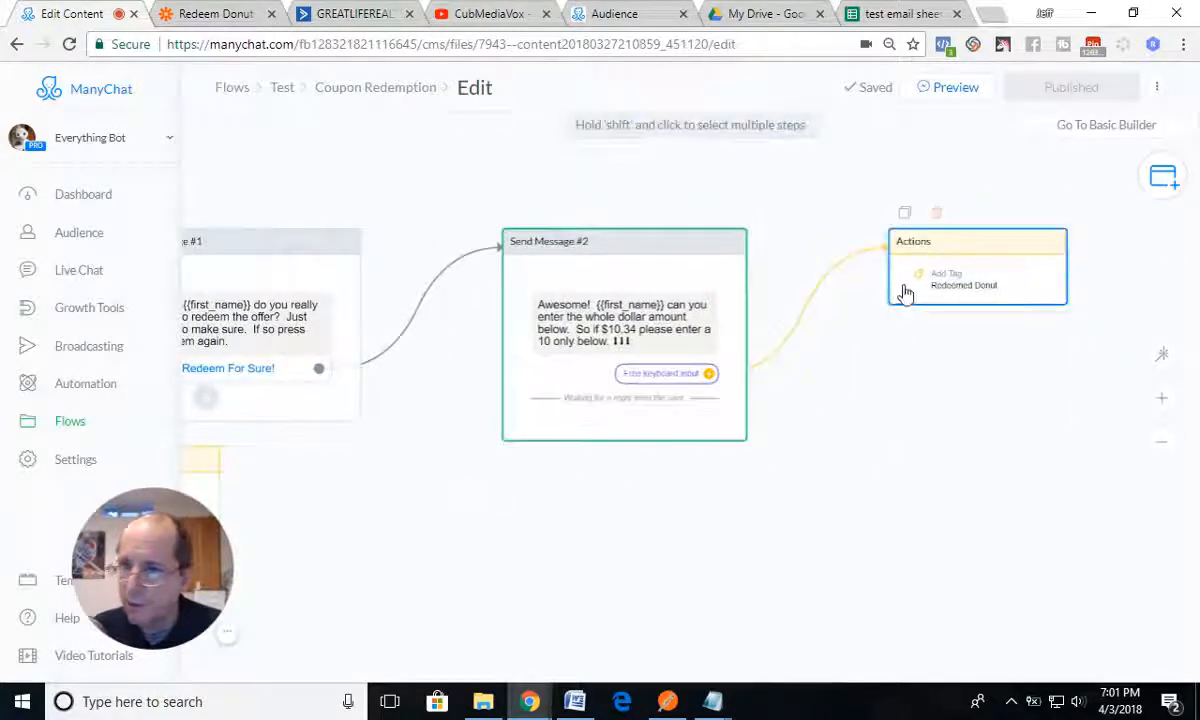
pyautogui.click(882, 16)
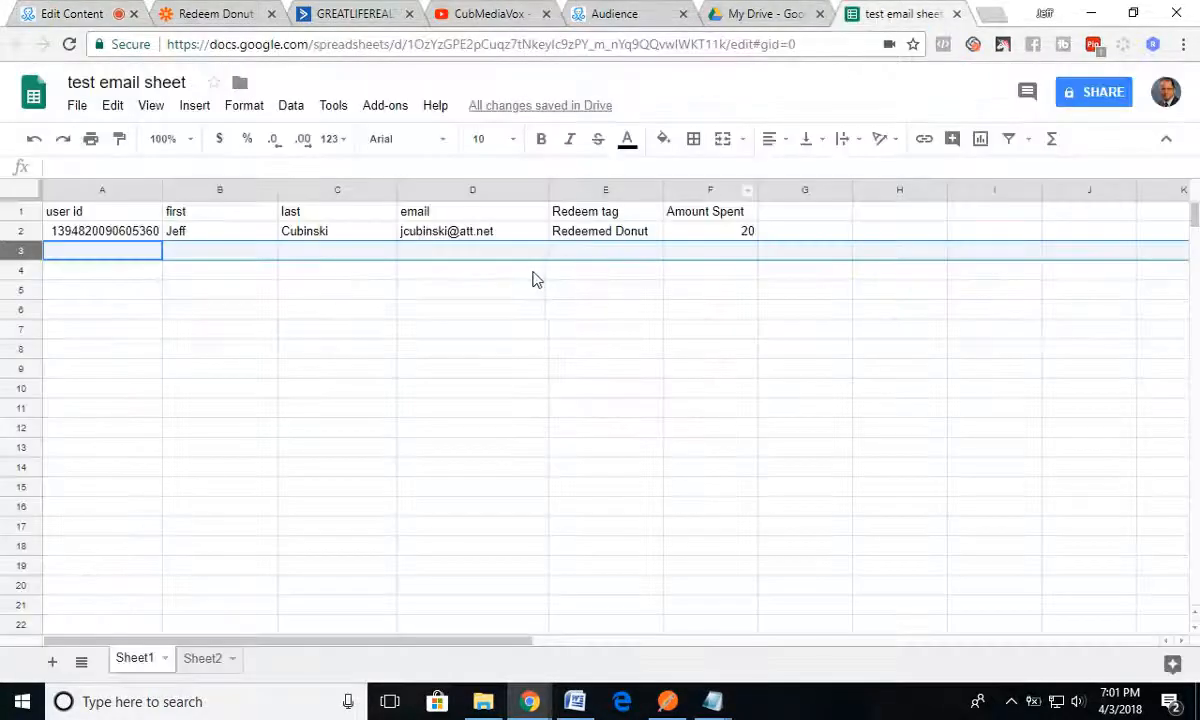
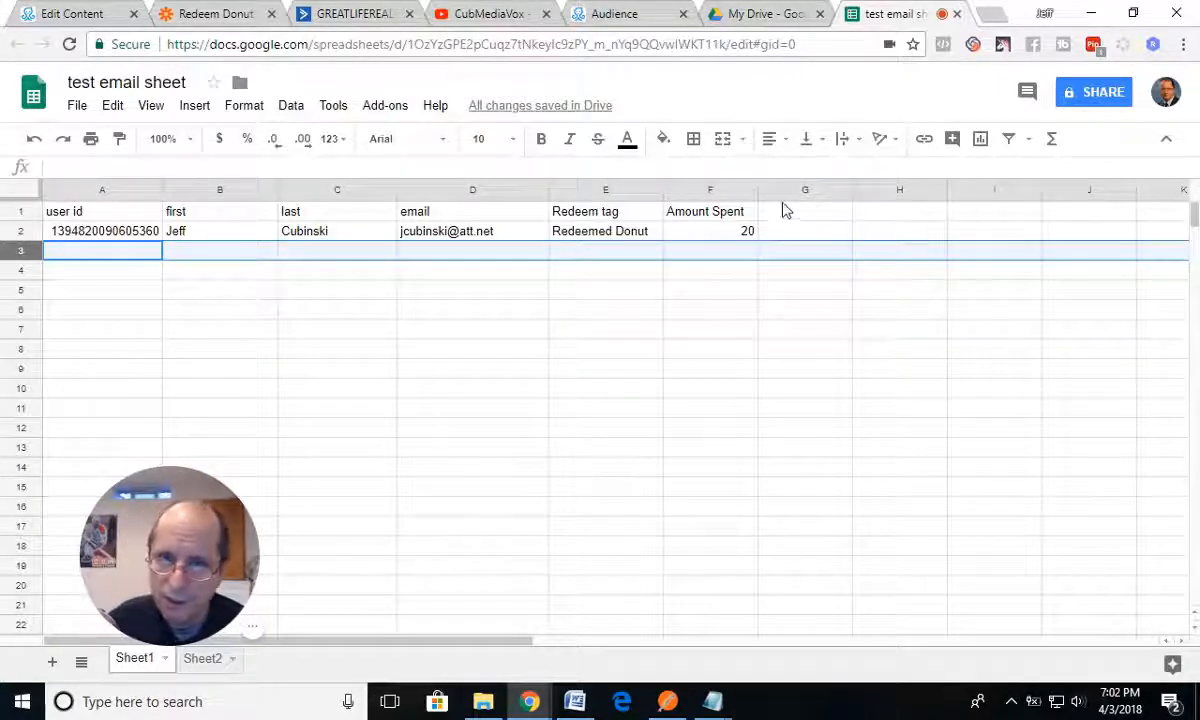
# Step: Review the Donut Offer folder's zaps on the Zapier dashboard, then switch to the Lists page in ActiveCampaign
pyautogui.click(212, 14)
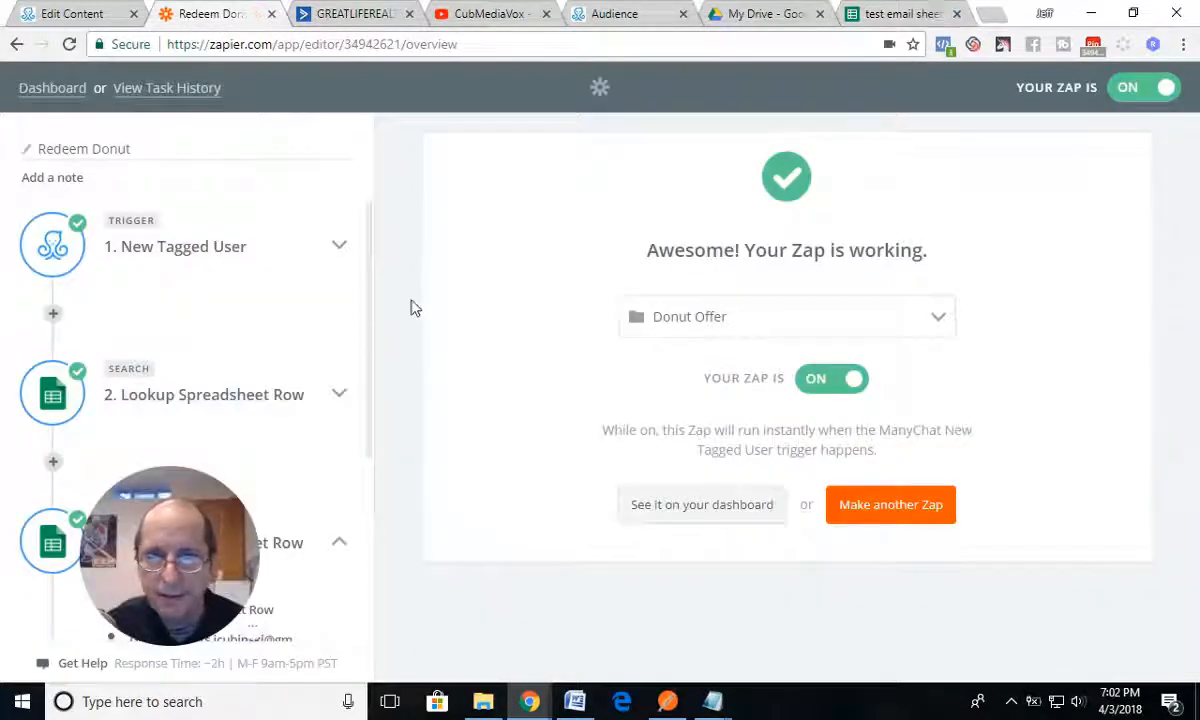
pyautogui.click(35, 87)
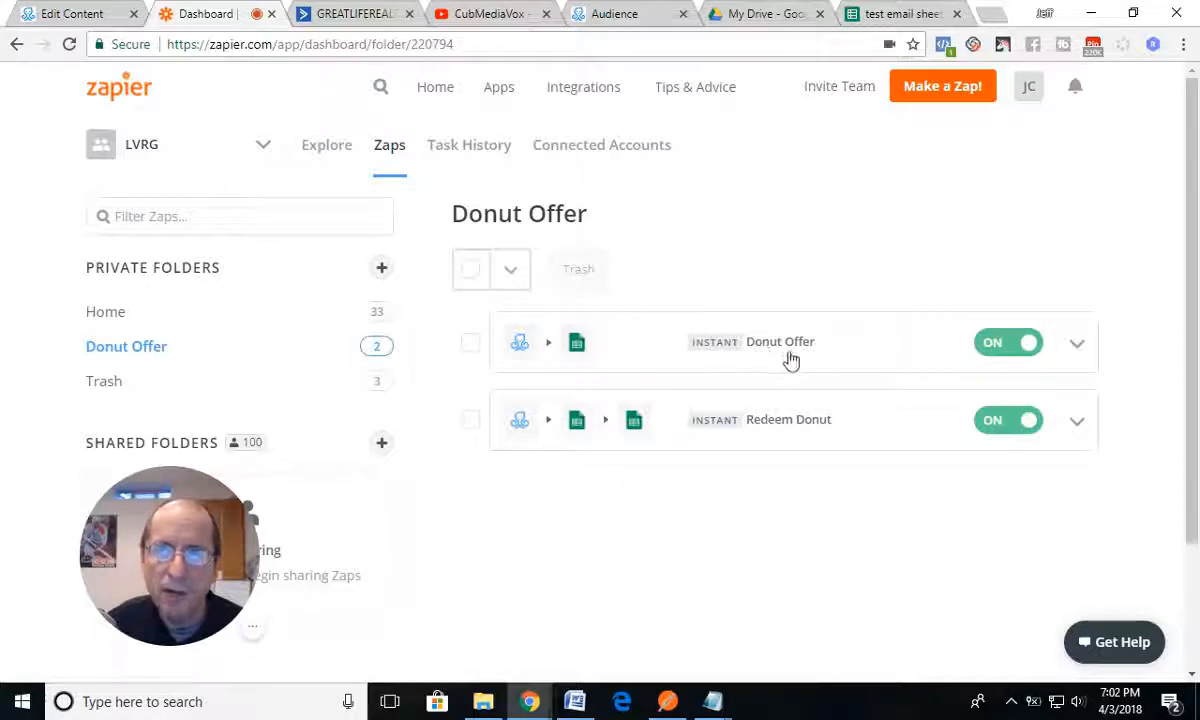
pyautogui.click(358, 14)
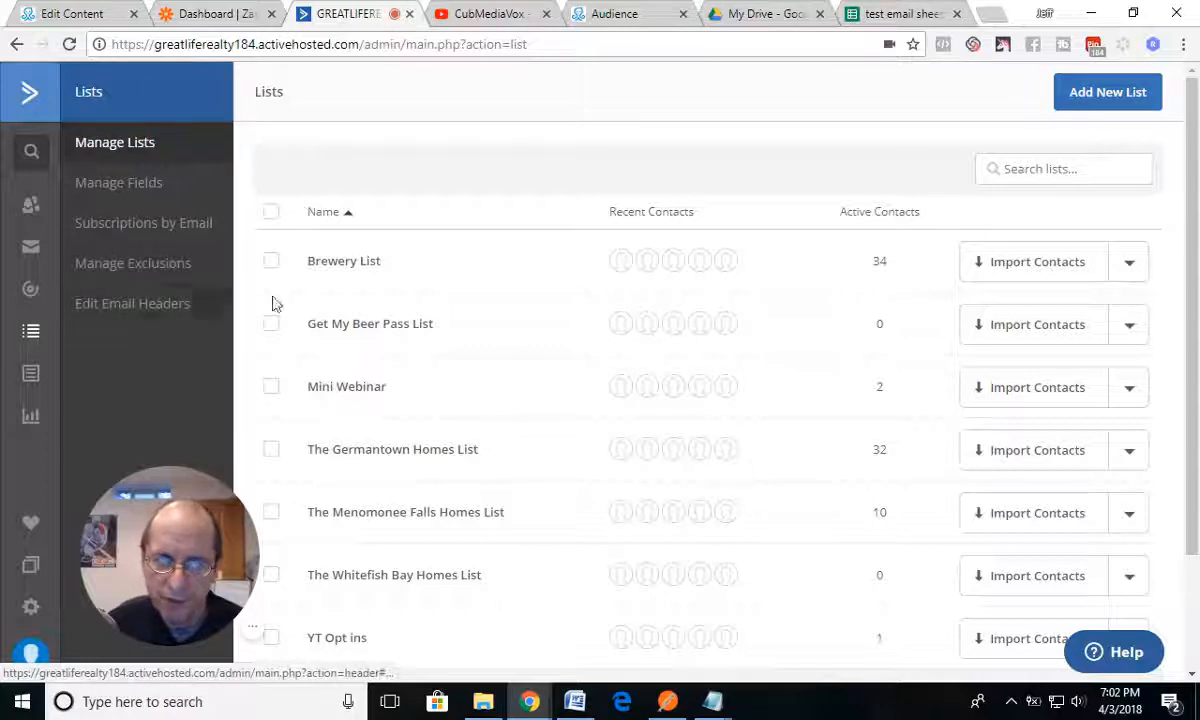
# Step: Start a new ActiveCampaign list and name it Donut Offer
pyautogui.click(1100, 95)
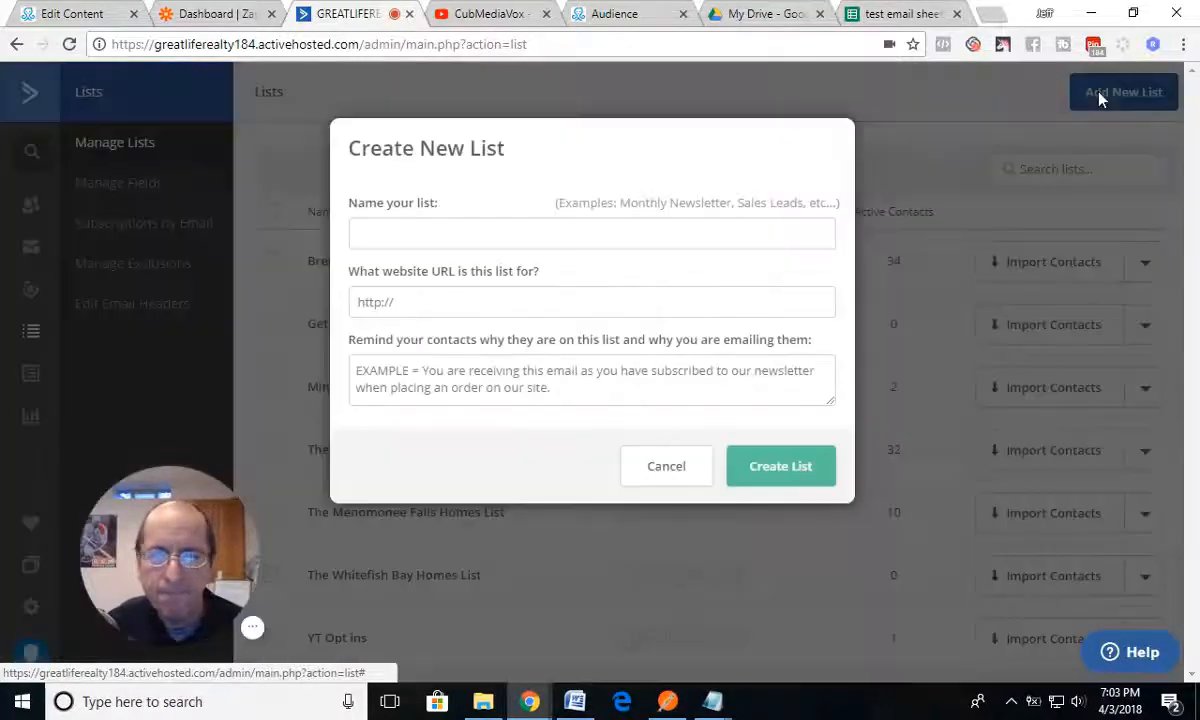
pyautogui.click(407, 238)
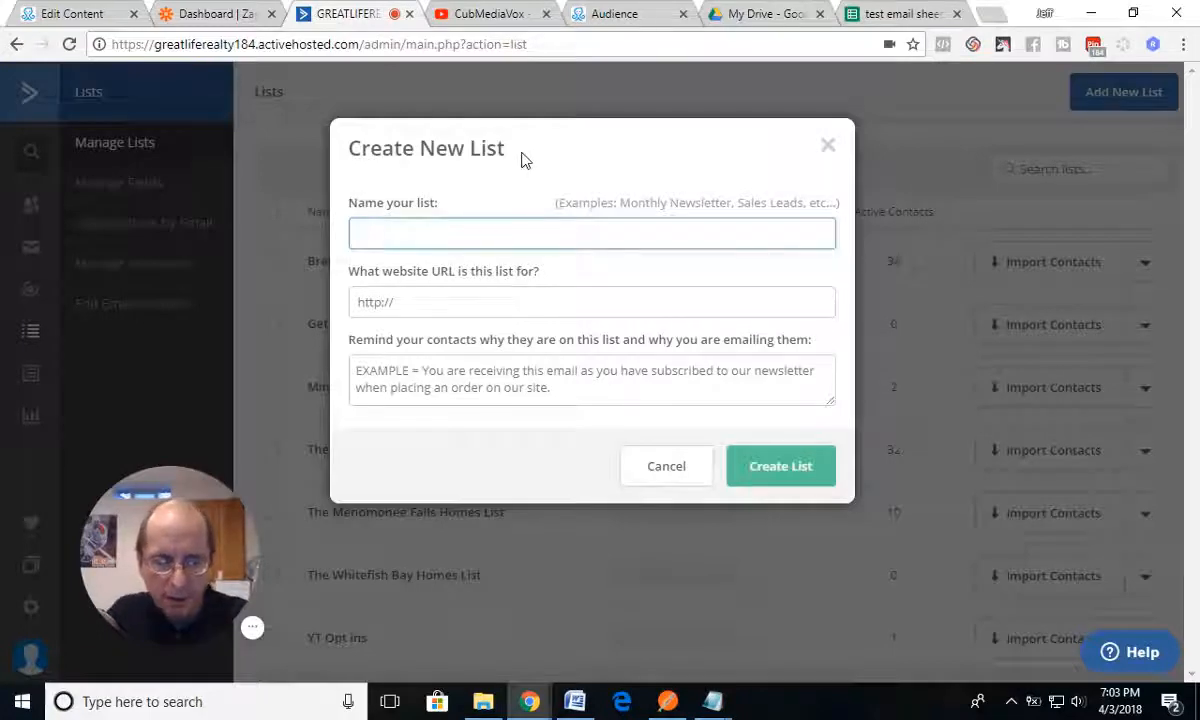
pyautogui.write('Donut Oo')
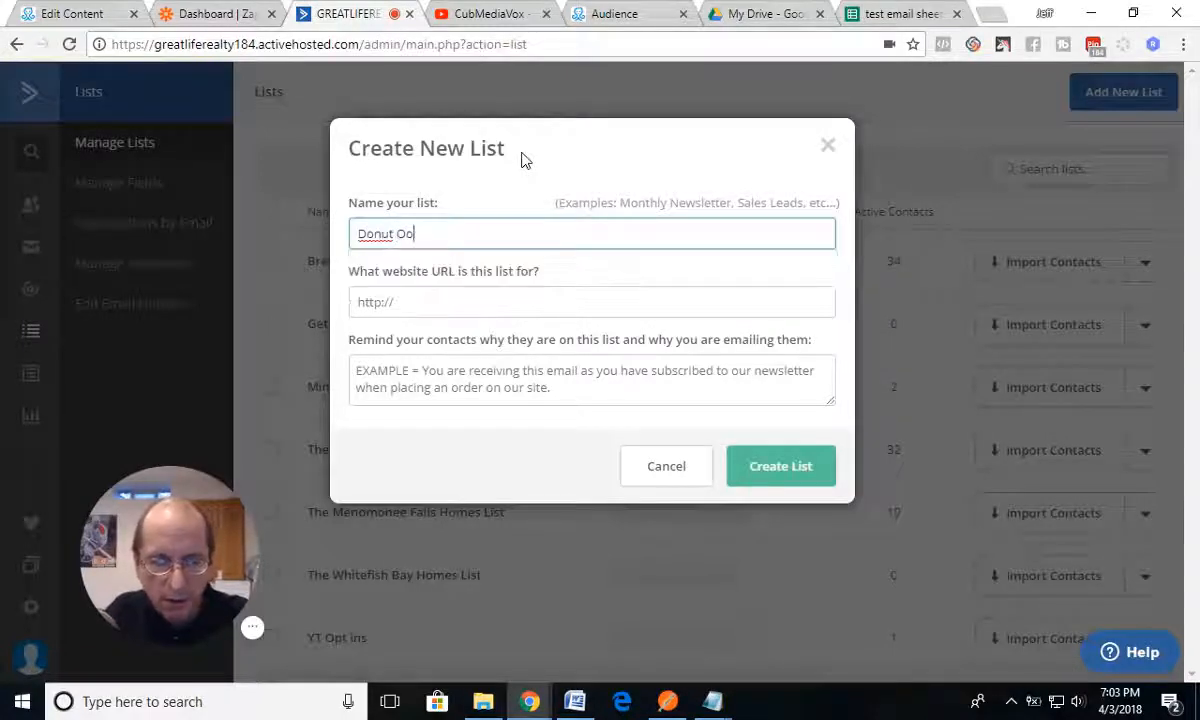
pyautogui.write('ffer')
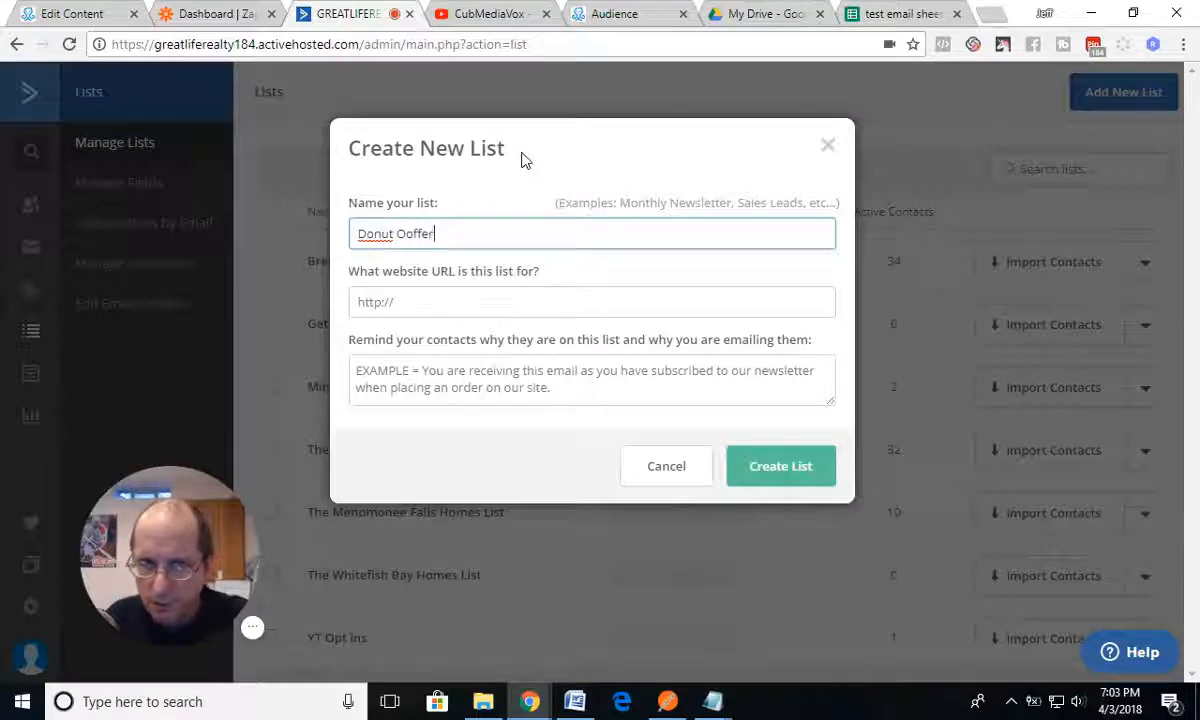
pyautogui.press('BackSpace')
pyautogui.press('BackSpace')
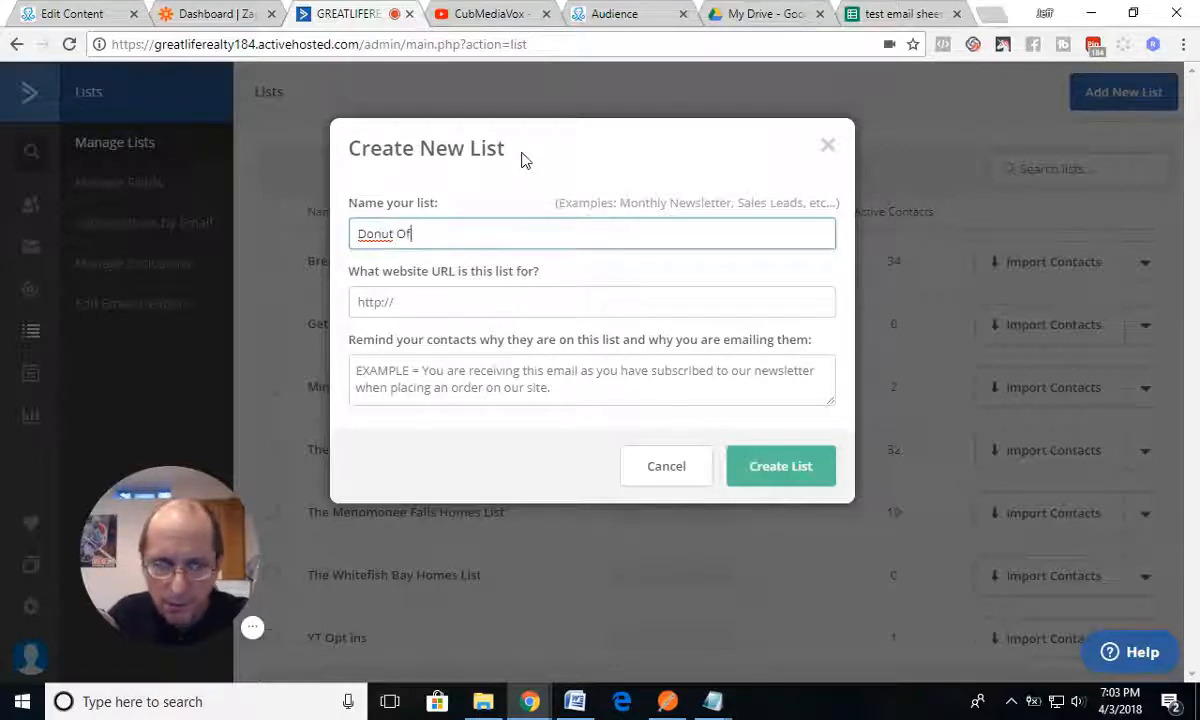
pyautogui.write('fer')
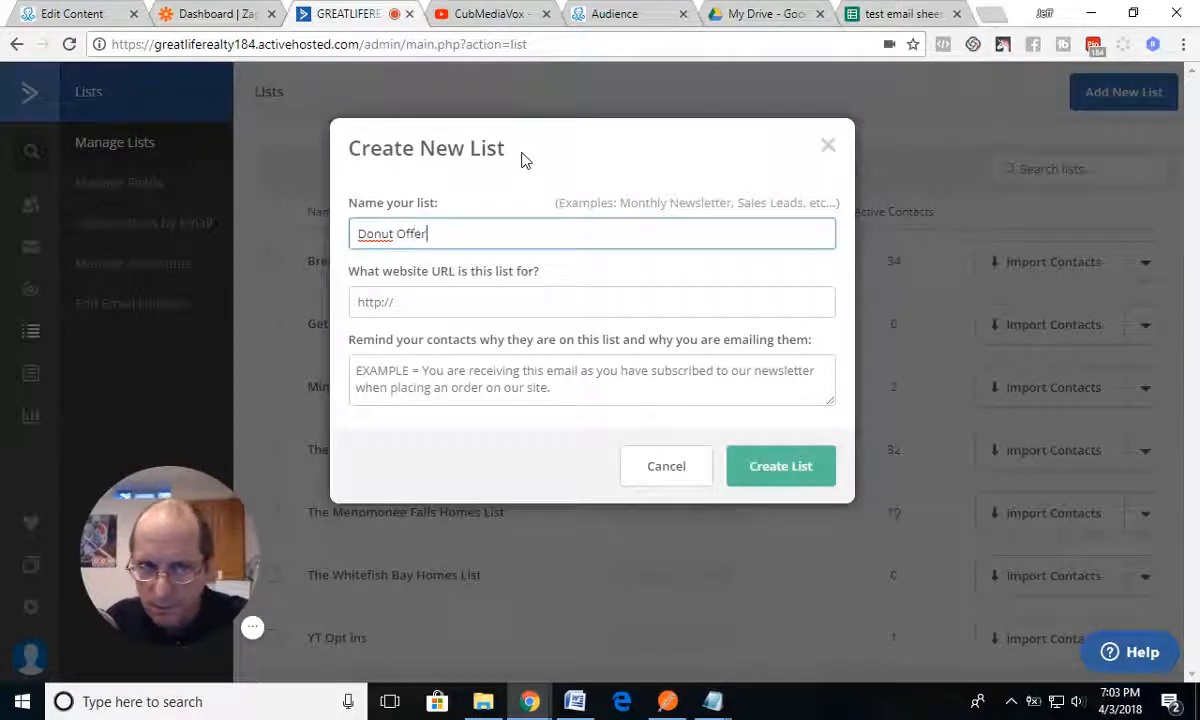
pyautogui.click(397, 231)
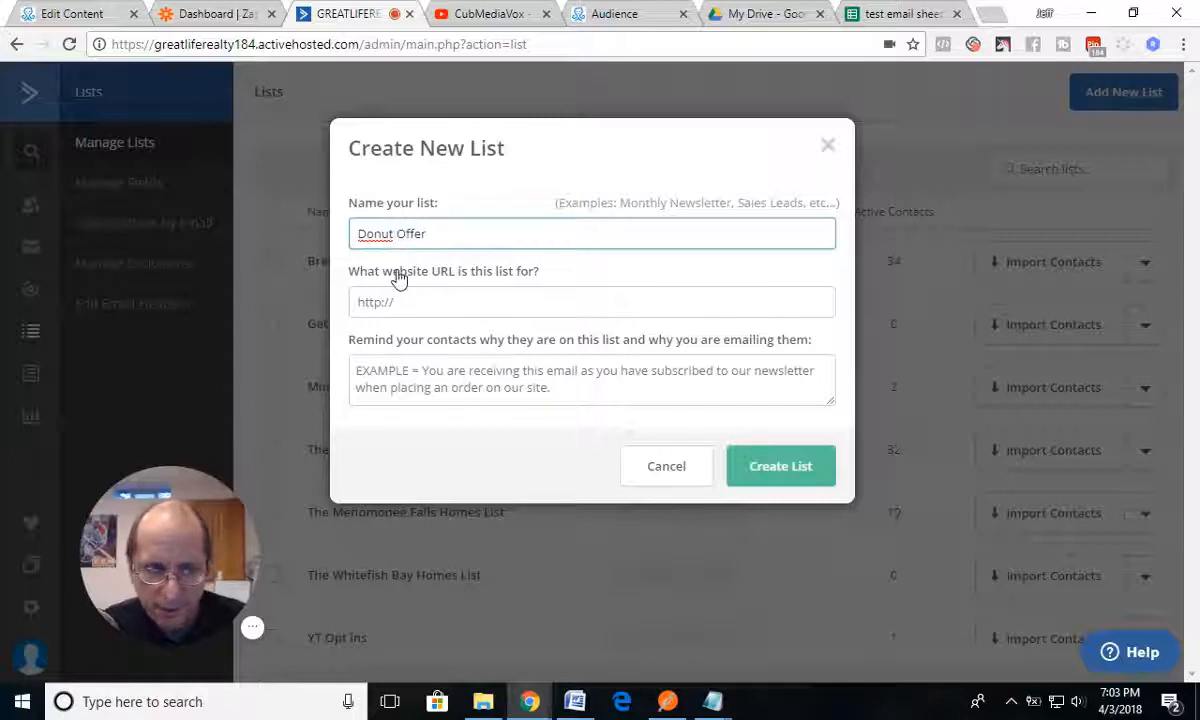
pyautogui.write('s')
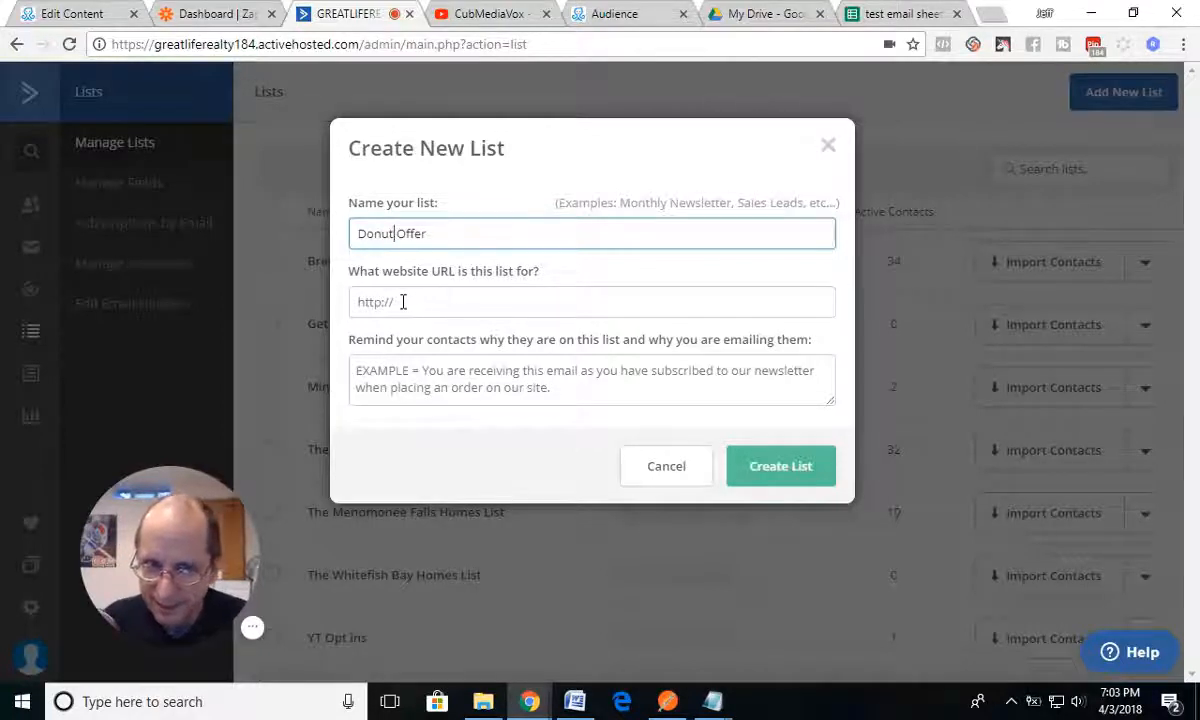
pyautogui.click(402, 302)
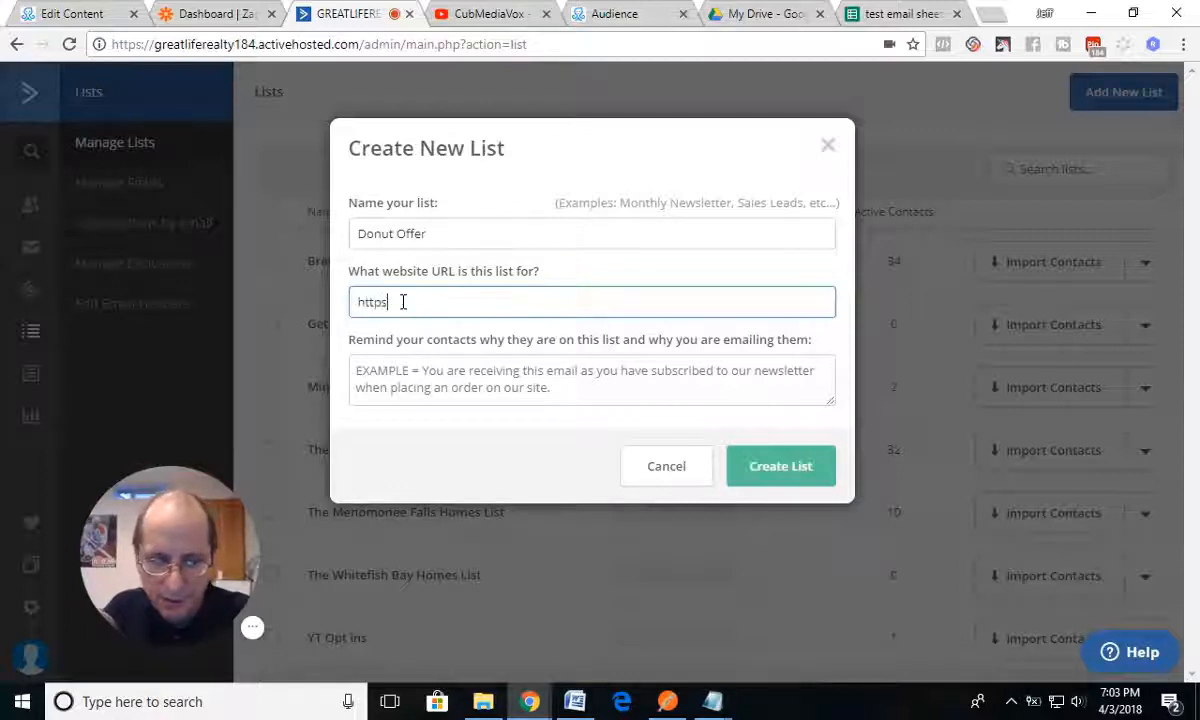
pyautogui.write('https://')
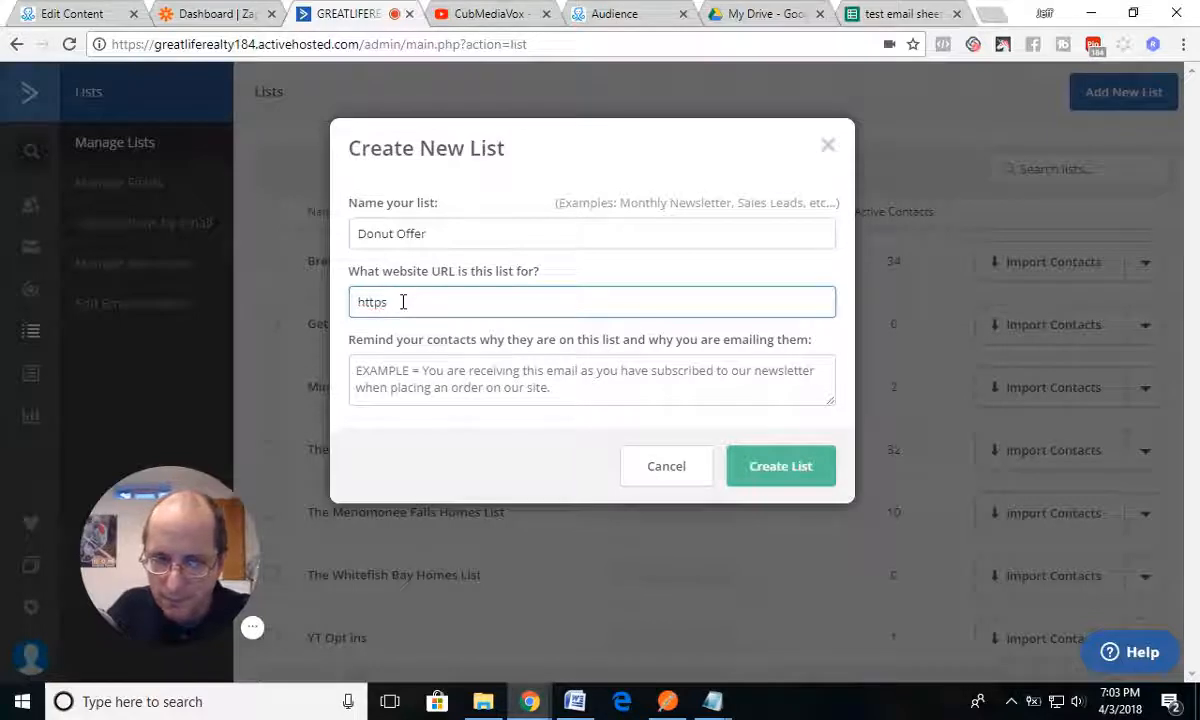
pyautogui.write('://')
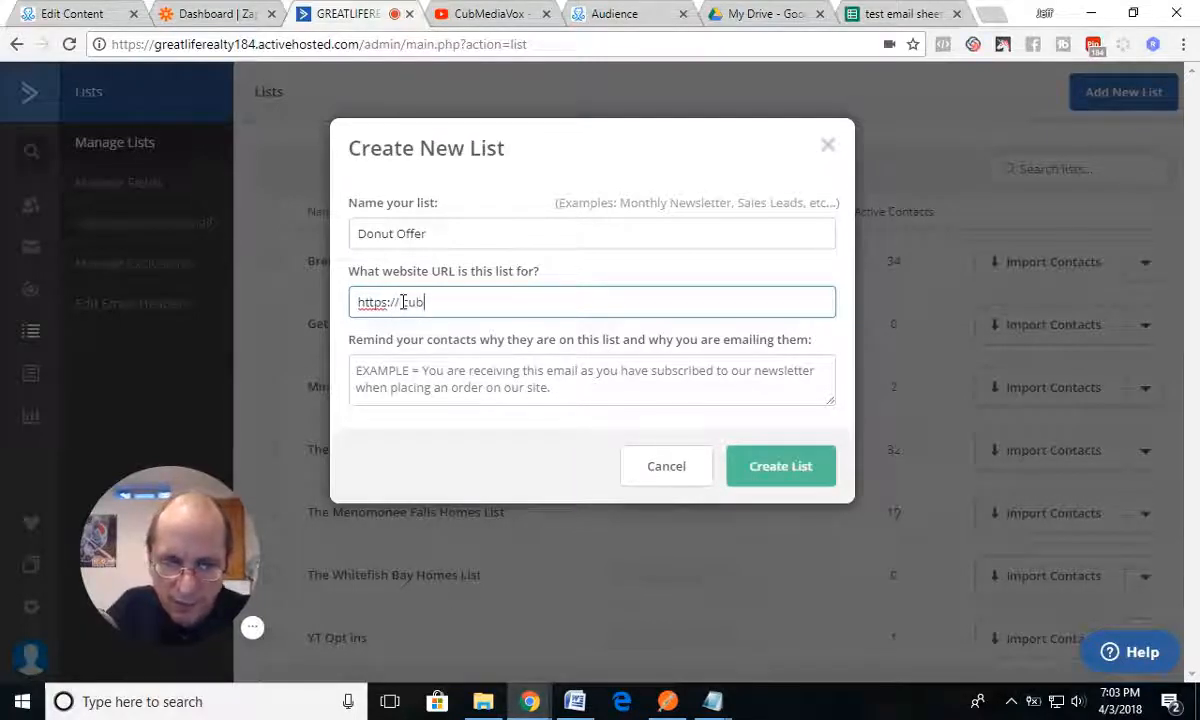
pyautogui.write('cubmediavox.com')
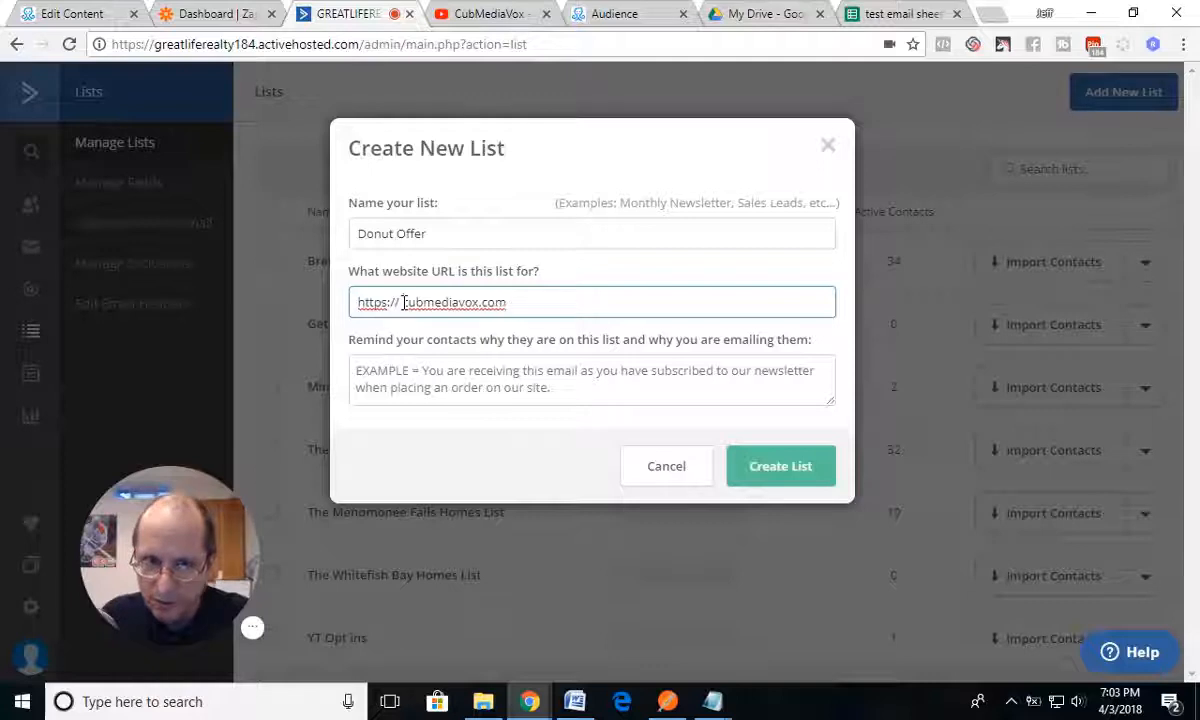
pyautogui.write('www.')
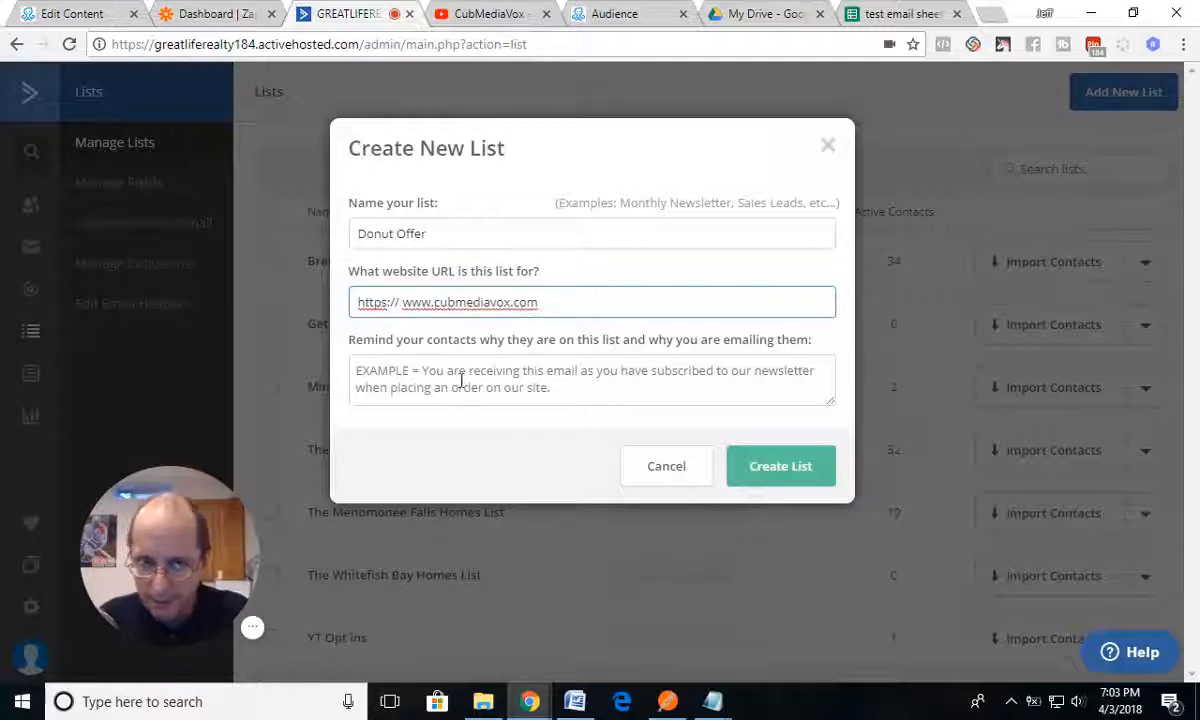
# Step: Enter "You optin for dubut offer" as the contact reminder and try to create the Donut Offer list
pyautogui.click(452, 373)
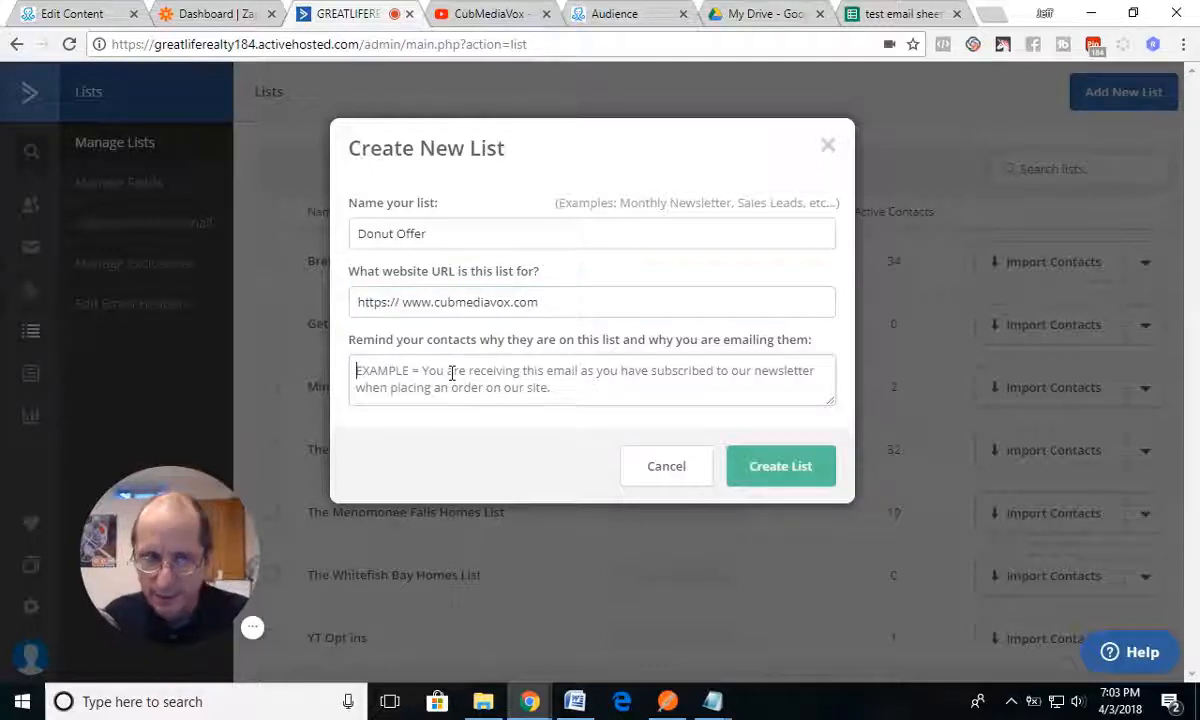
pyautogui.write('You optin')
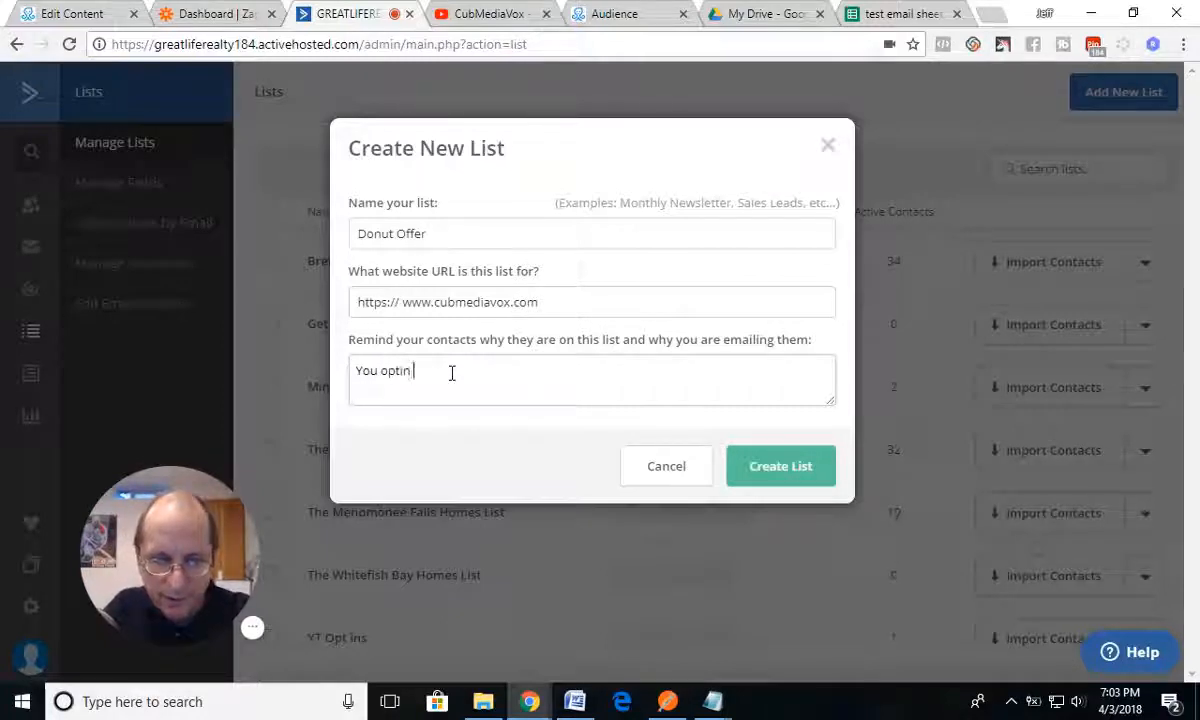
pyautogui.write(' for dulut offer')
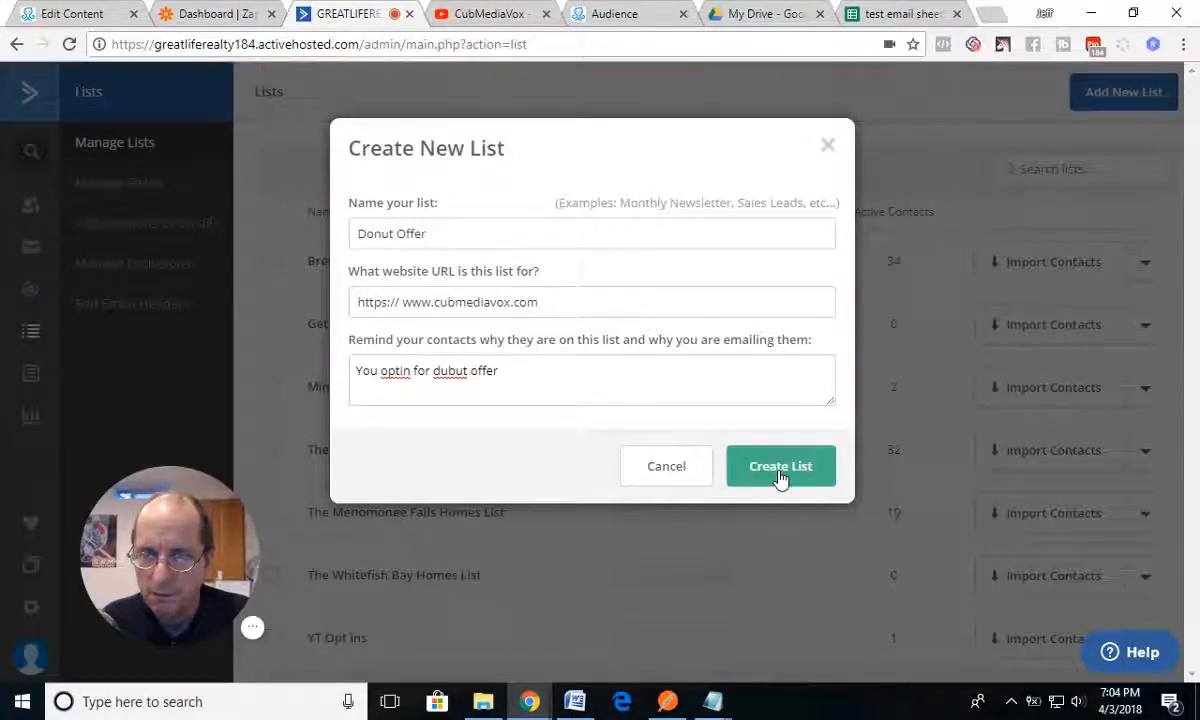
pyautogui.click(687, 481)
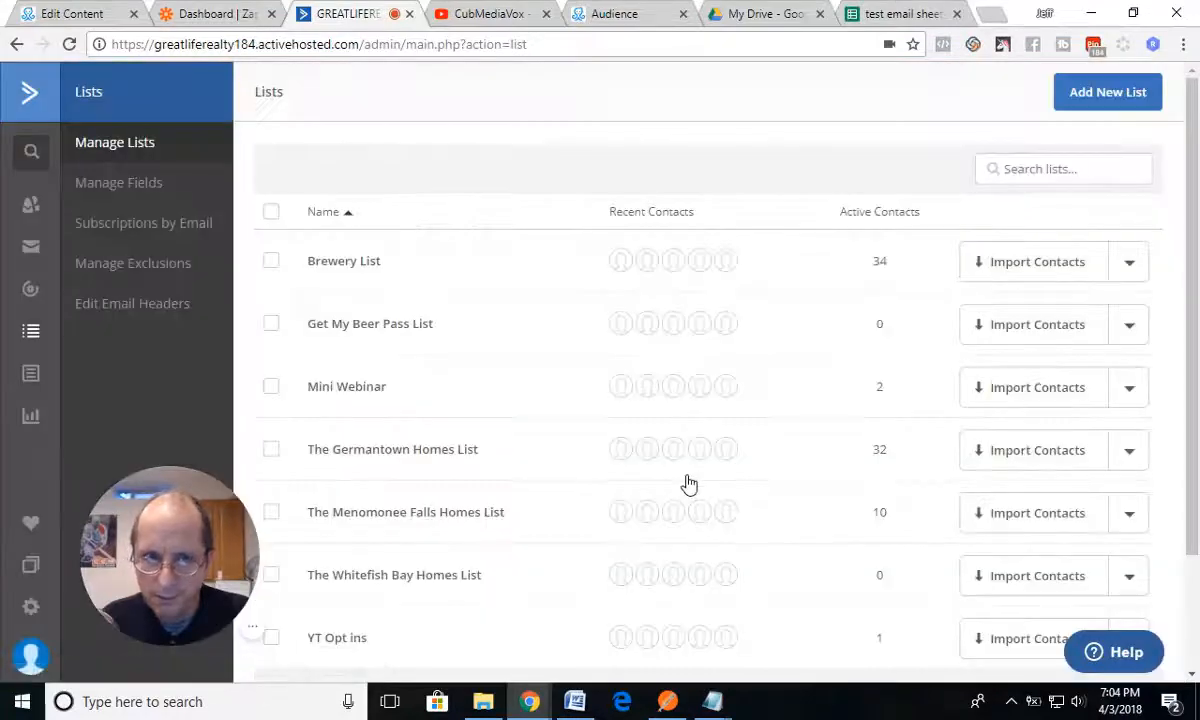
# Step: Look for the Donut Offer list by examining the lists overview, the custom fields page and the reloaded lists
pyautogui.scroll(-2, 604, 485)
pyautogui.scroll(2, 604, 485)
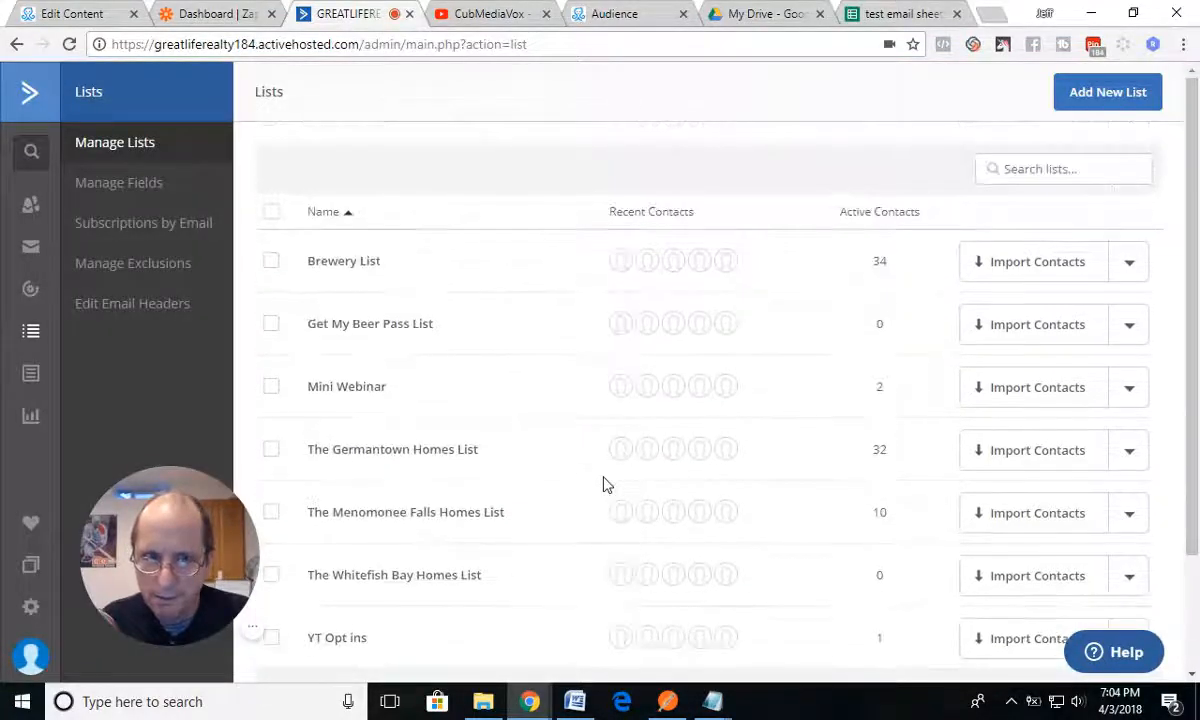
pyautogui.click(117, 152)
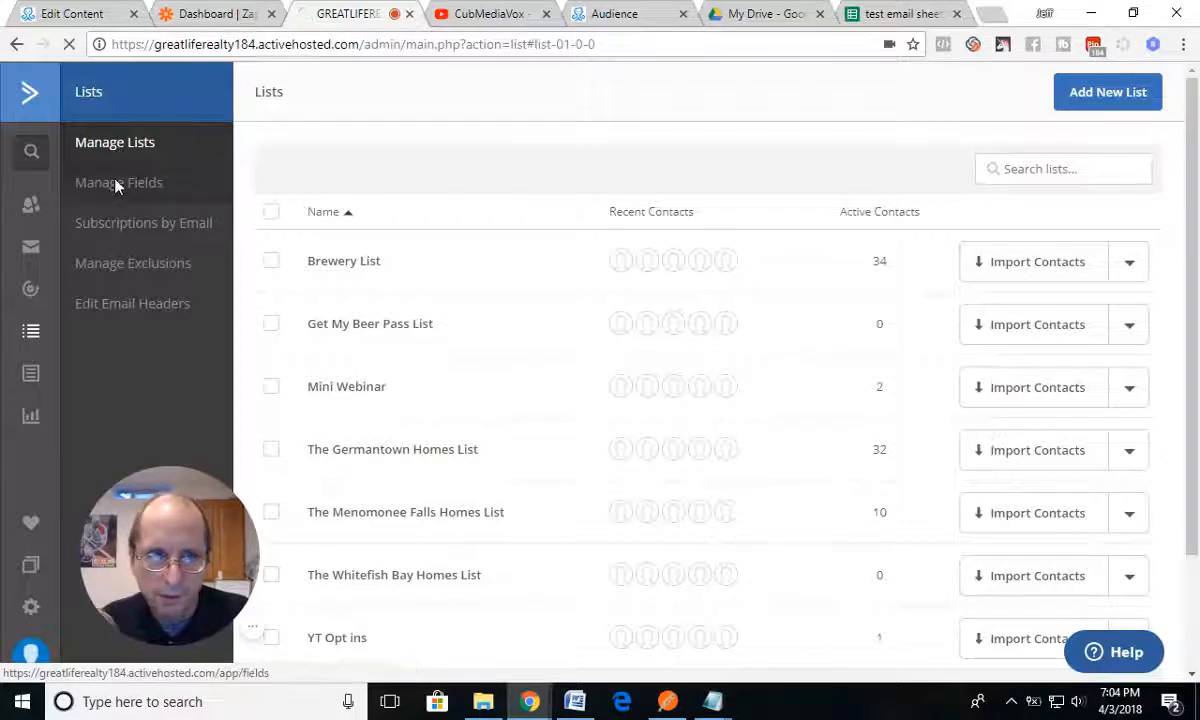
pyautogui.click(116, 185)
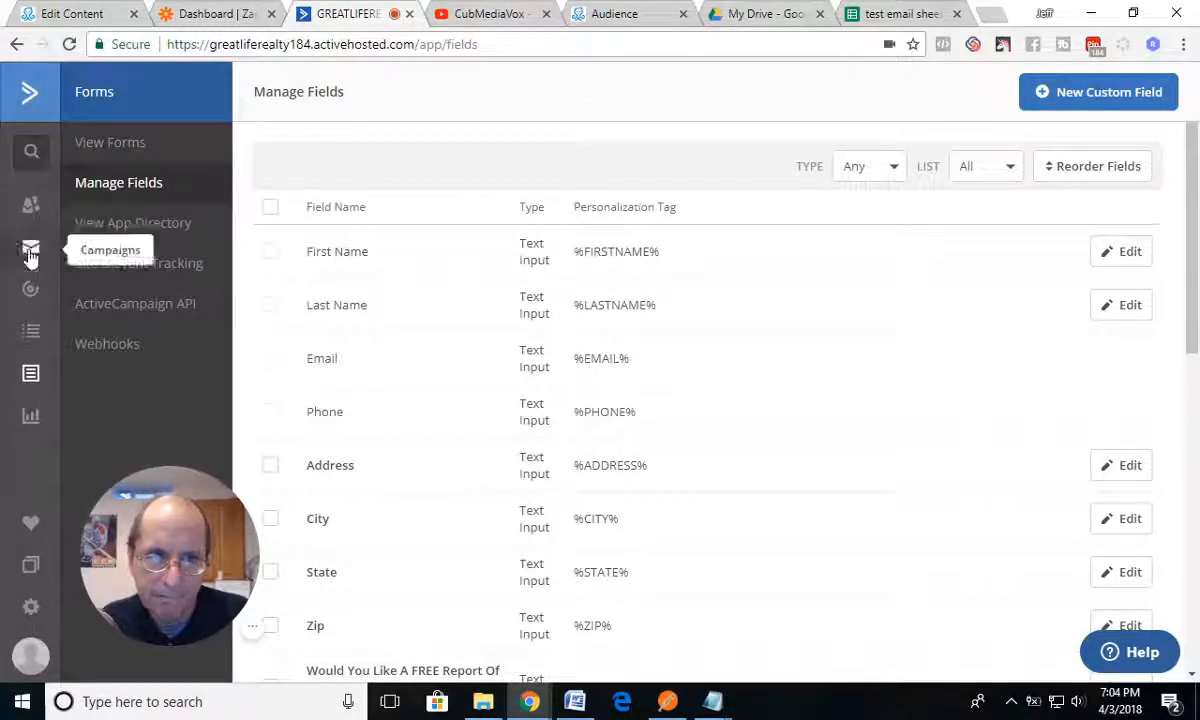
pyautogui.click(30, 100)
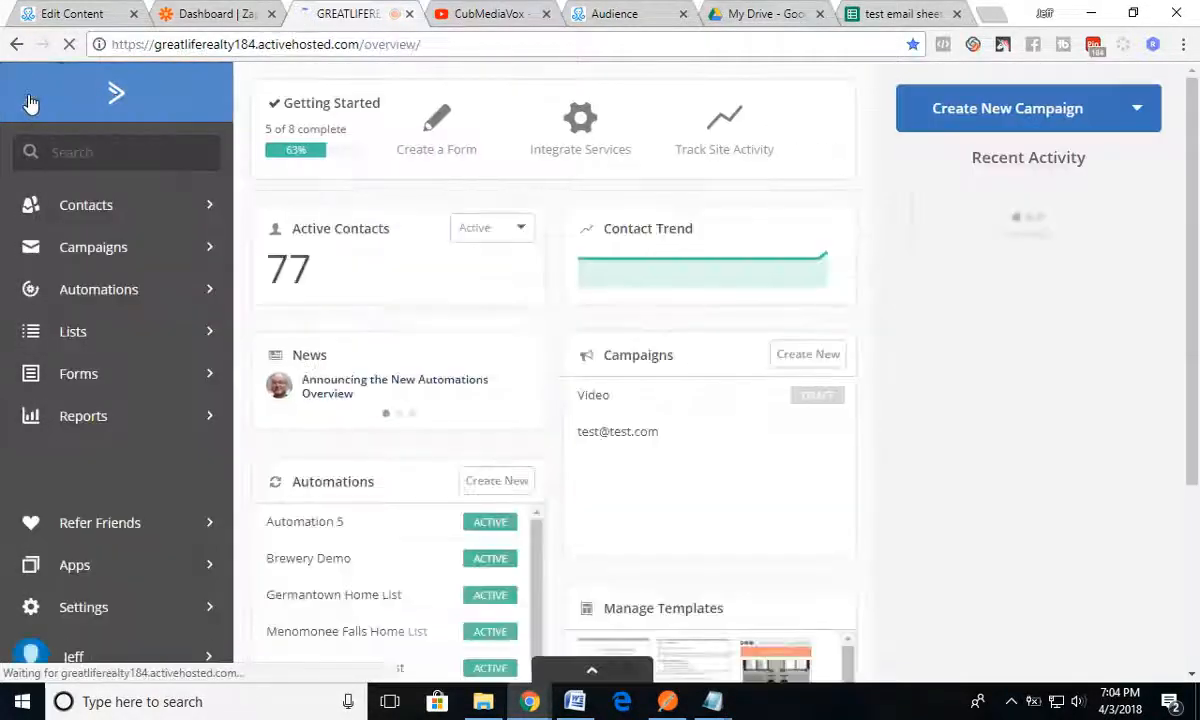
pyautogui.click(70, 318)
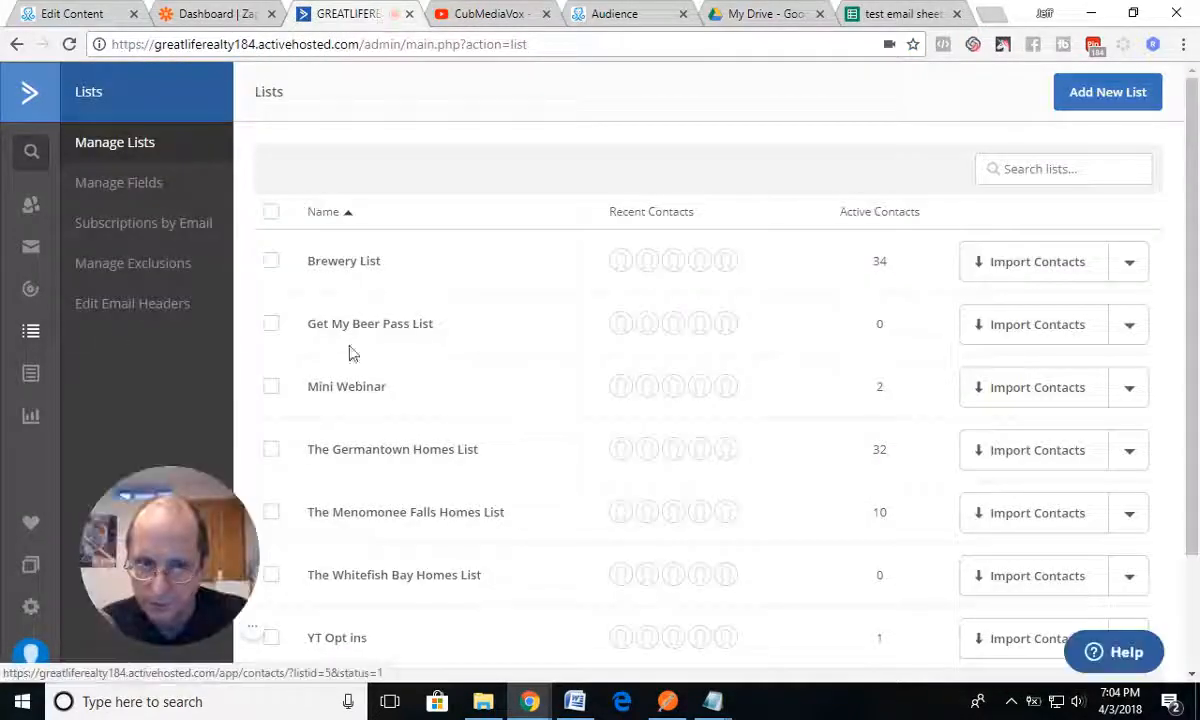
pyautogui.scroll(-1, 366, 398)
pyautogui.scroll(2, 367, 397)
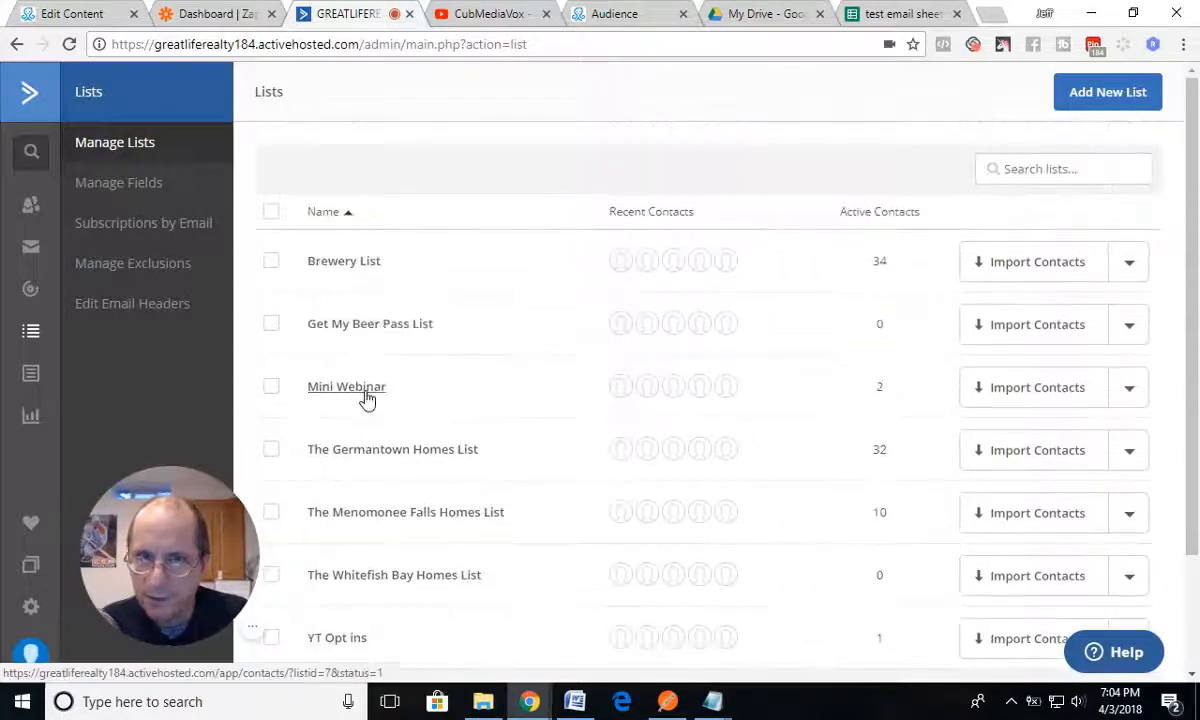
# Step: Start another new list named Donut Offer and start filling in its website URL
pyautogui.click(1097, 102)
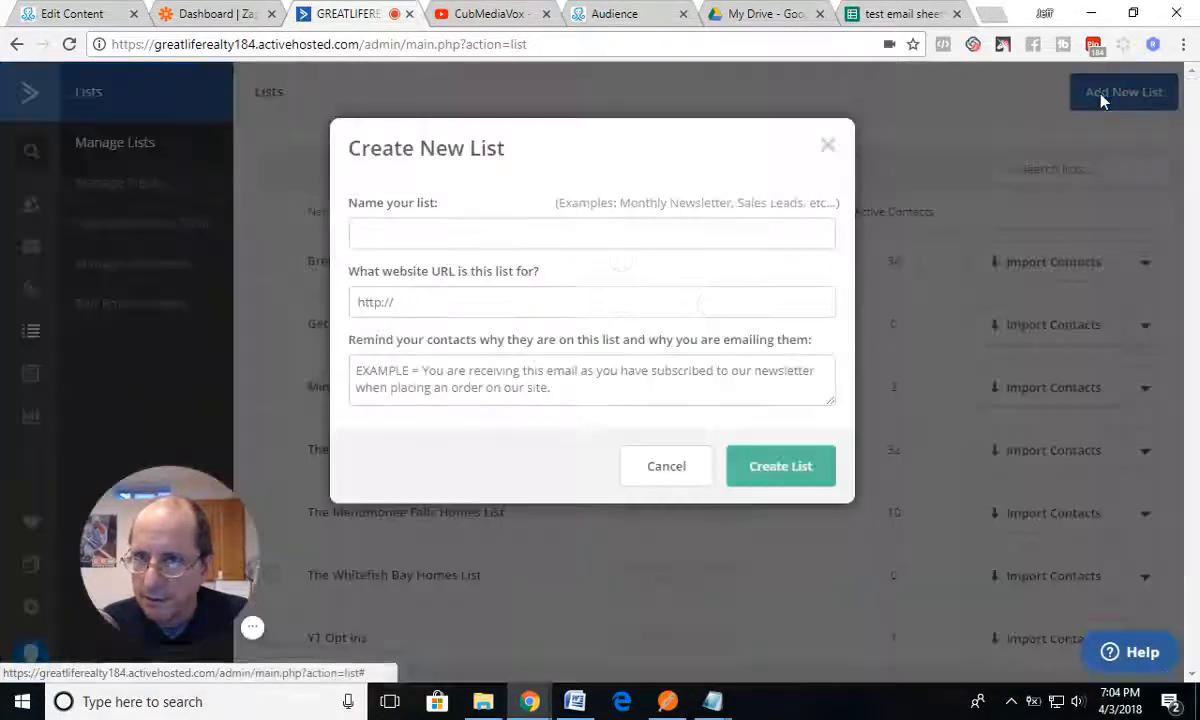
pyautogui.click(474, 240)
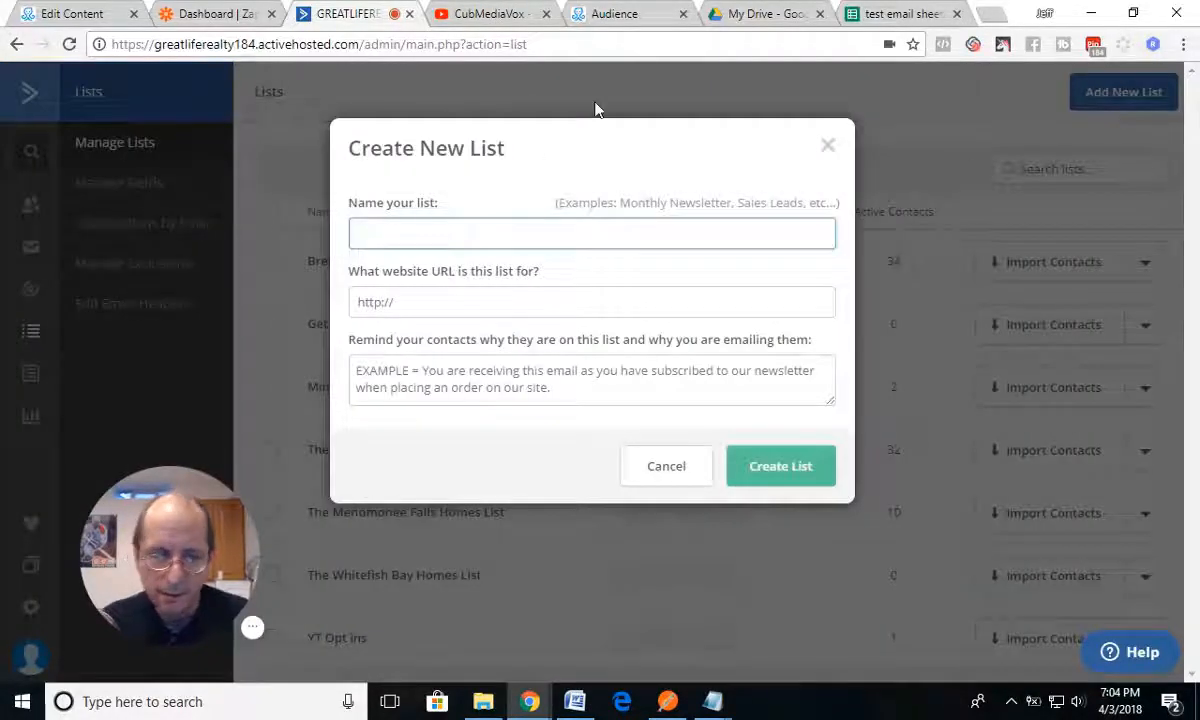
pyautogui.write('Donut ')
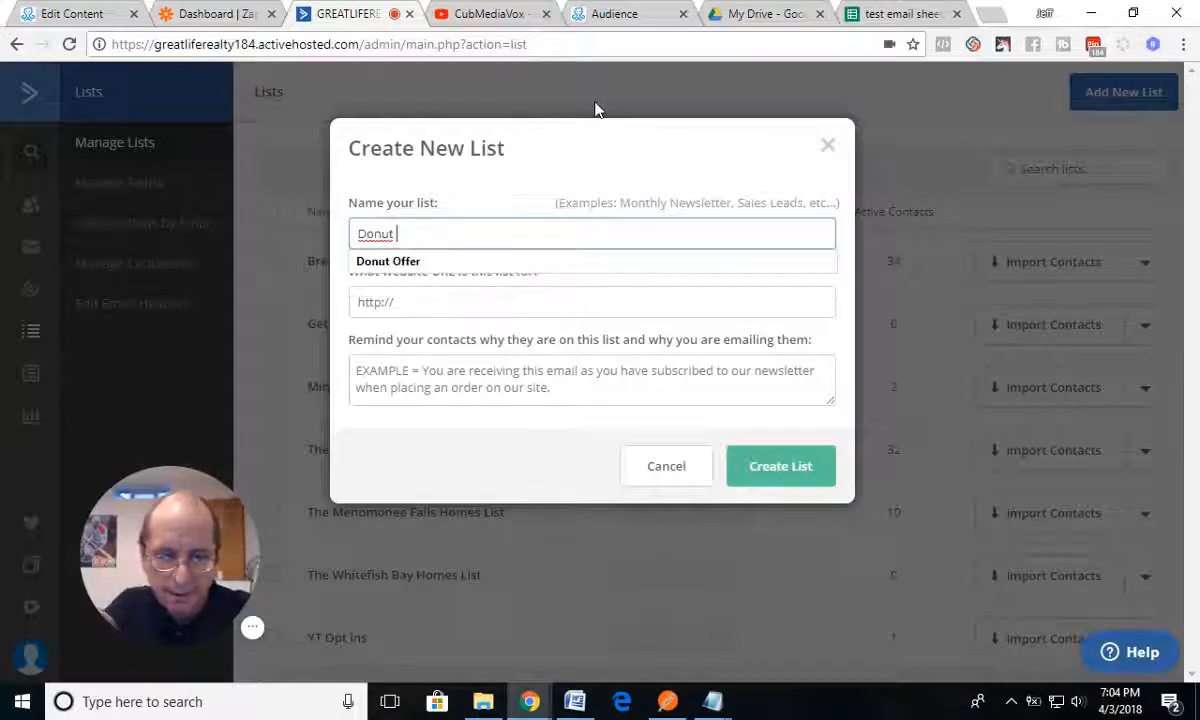
pyautogui.write('Offer')
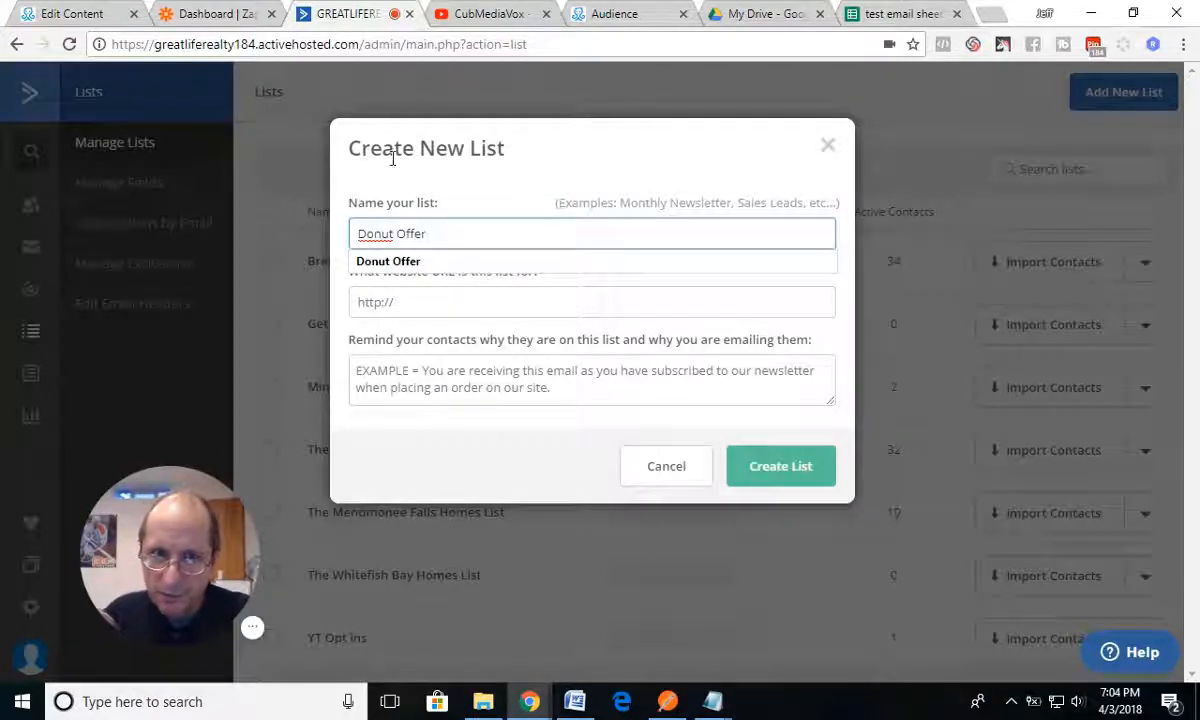
pyautogui.click(397, 264)
pyautogui.click(380, 302)
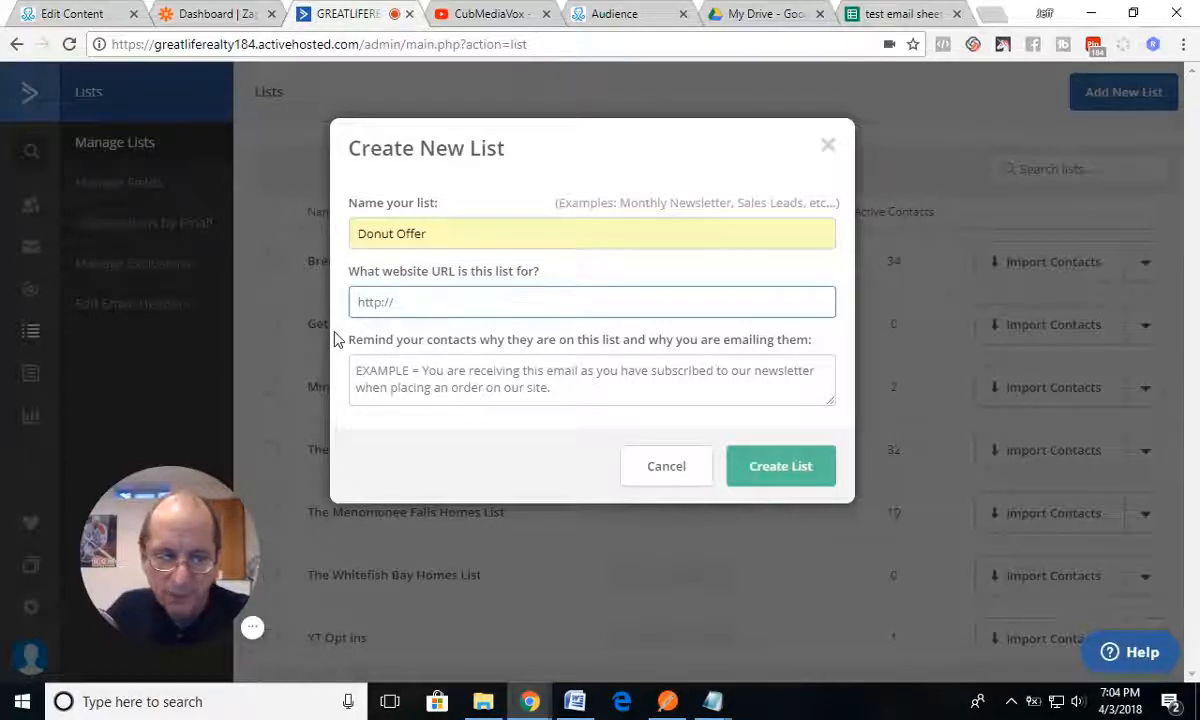
pyautogui.write('h')
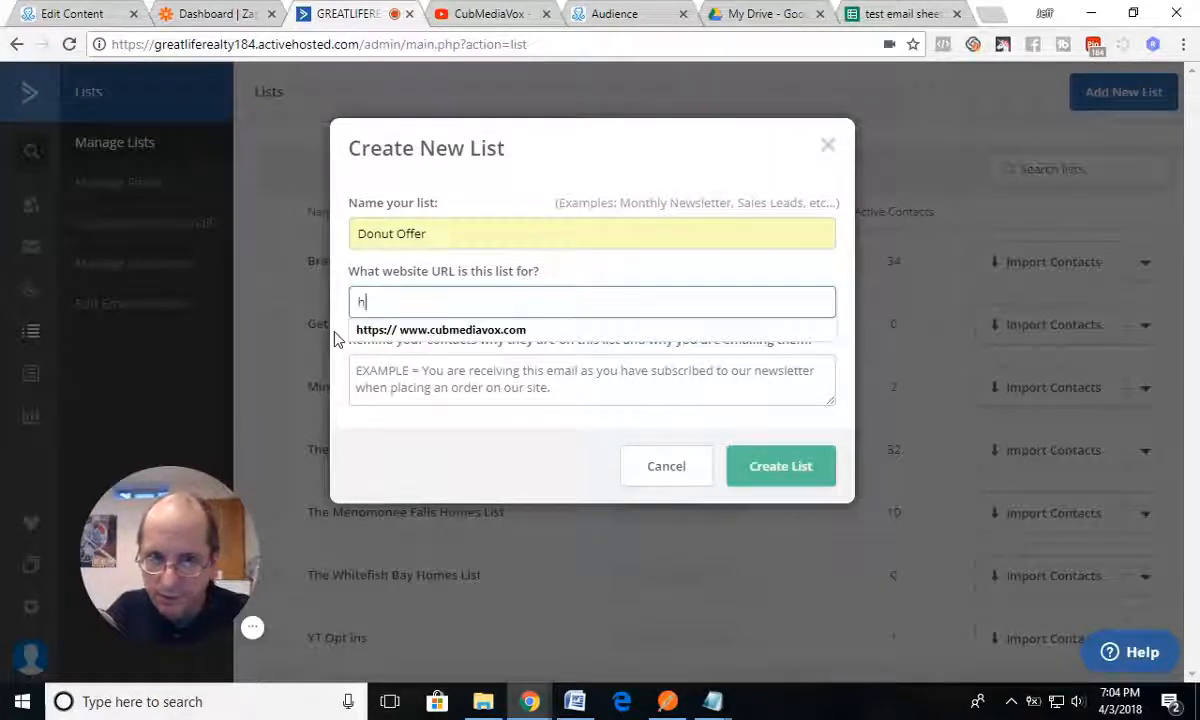
pyautogui.click(985, 14)
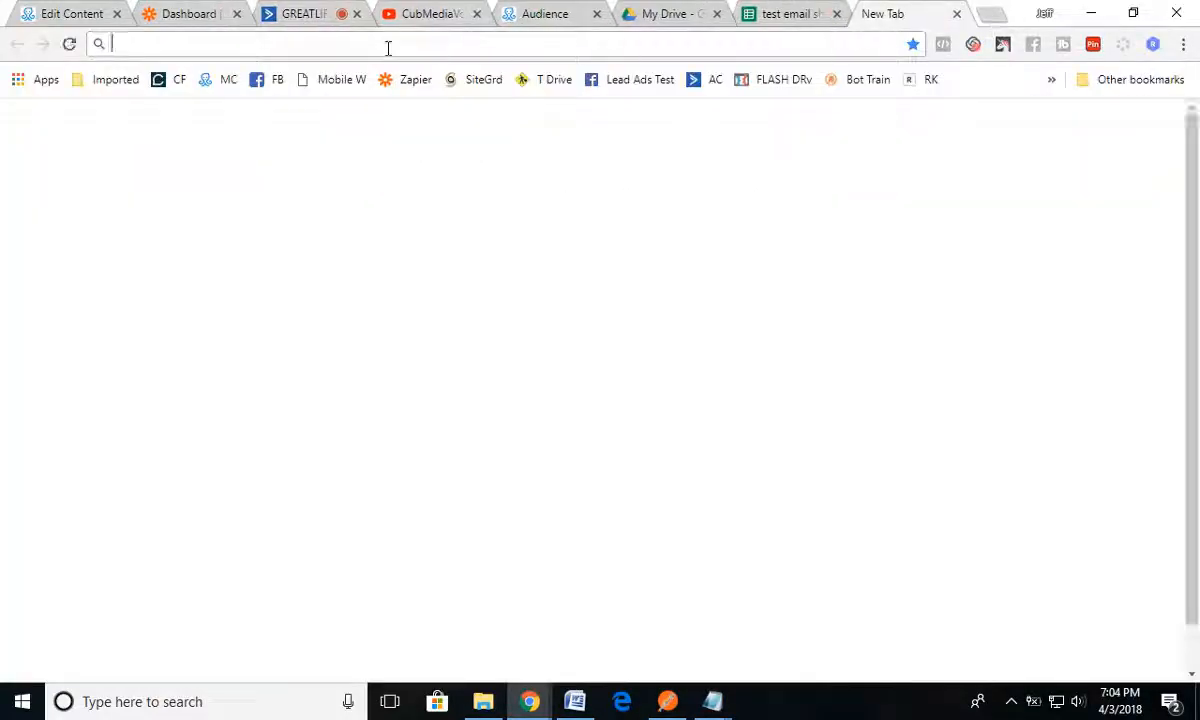
pyautogui.write('htt')
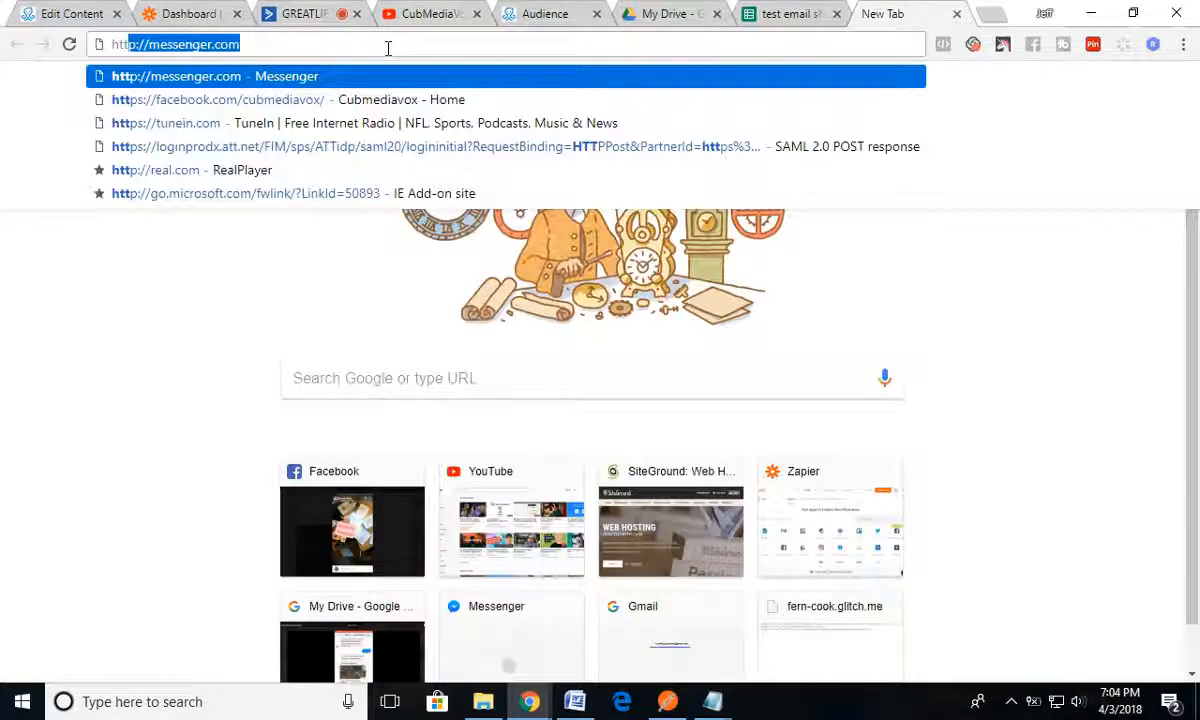
pyautogui.press('BackSpace')
pyautogui.press('BackSpace')
pyautogui.press('BackSpace')
pyautogui.press('BackSpace')
pyautogui.write('cu')
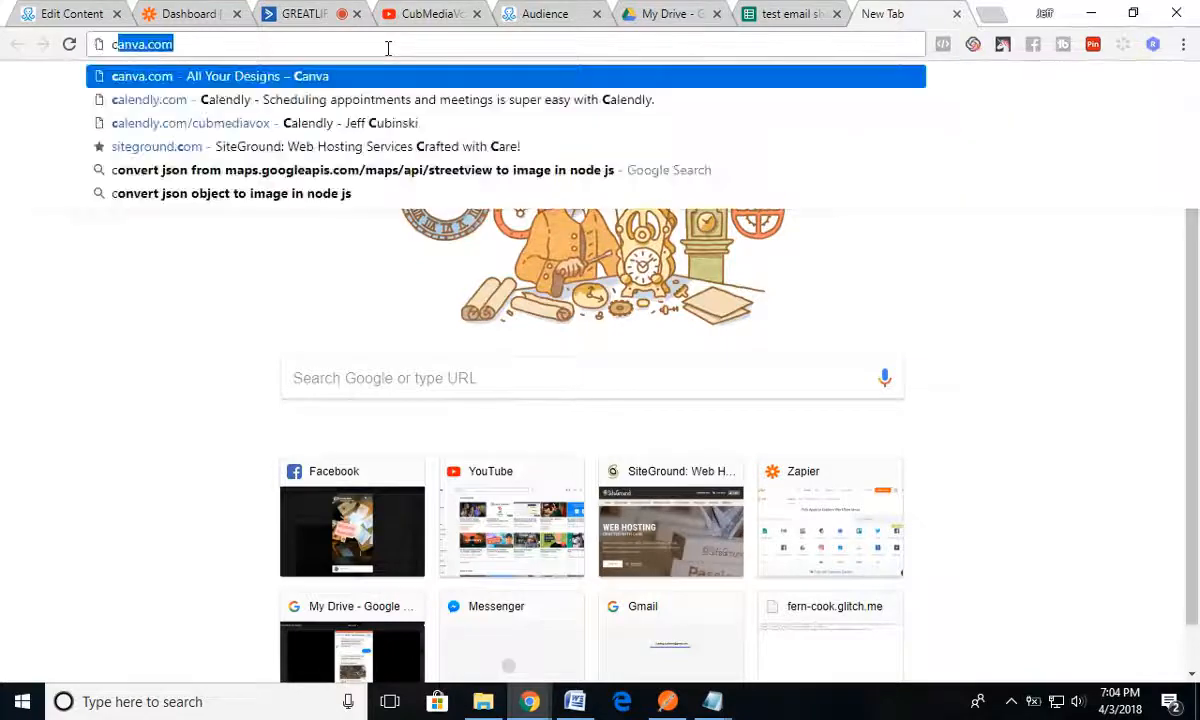
pyautogui.write('b')
pyautogui.press('Return')
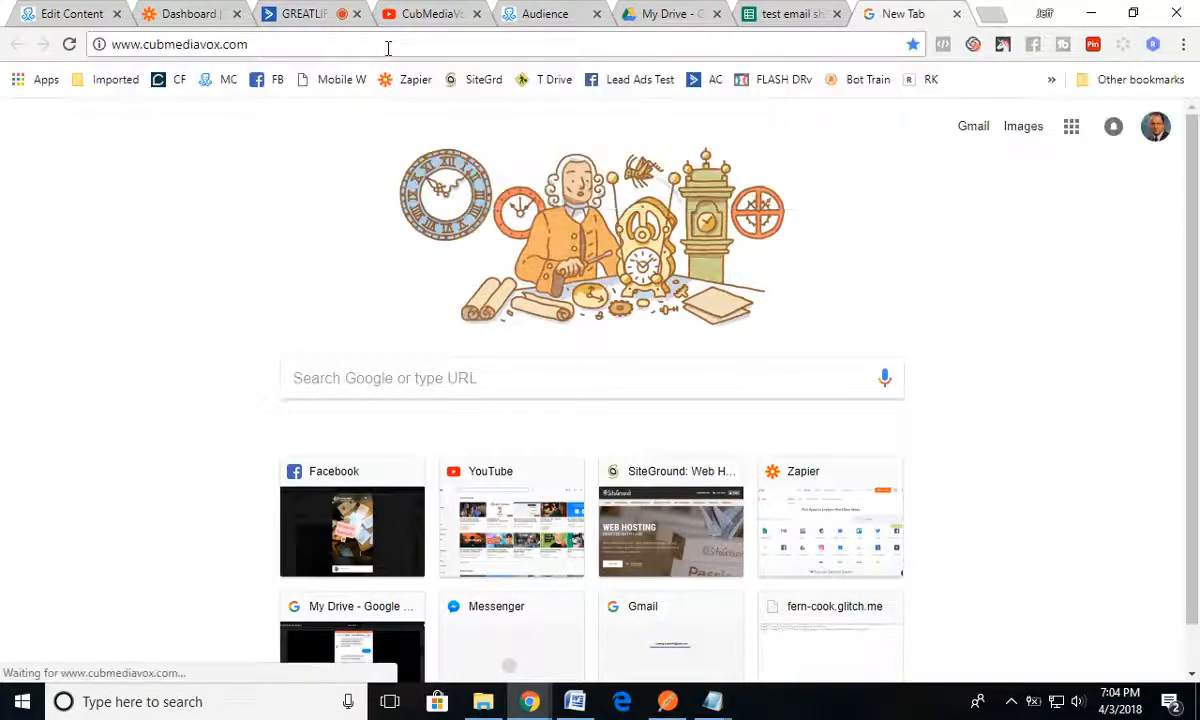
pyautogui.click(313, 50)
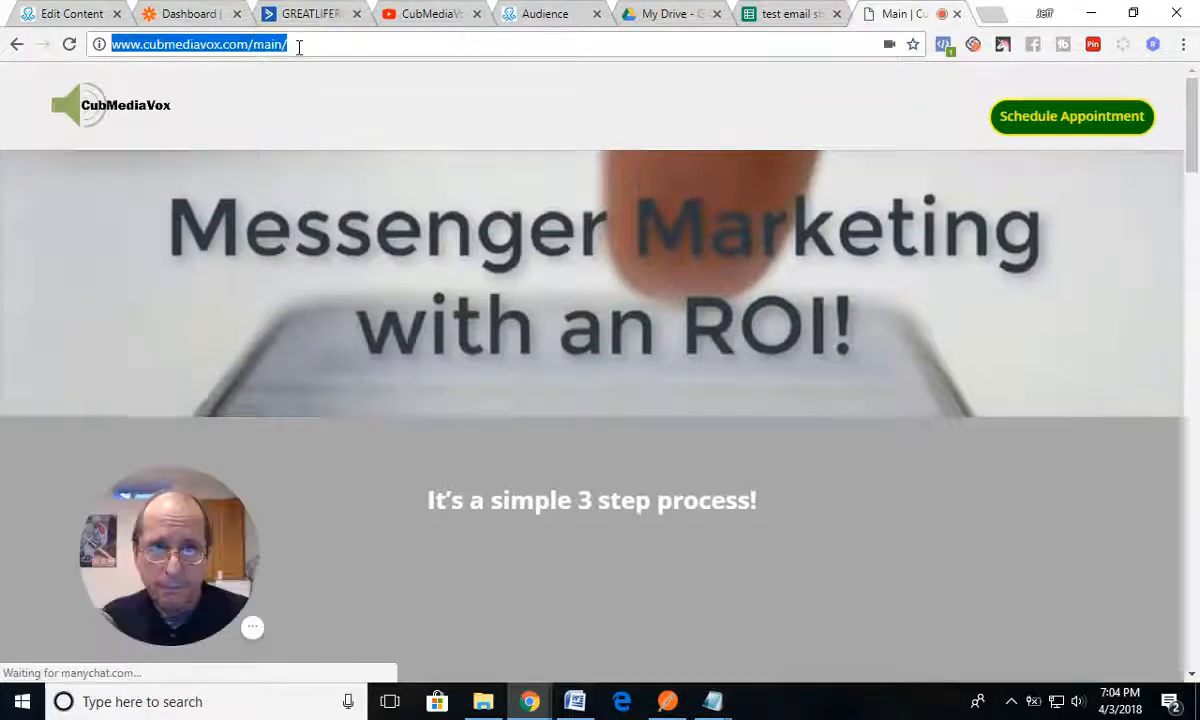
pyautogui.click(294, 44)
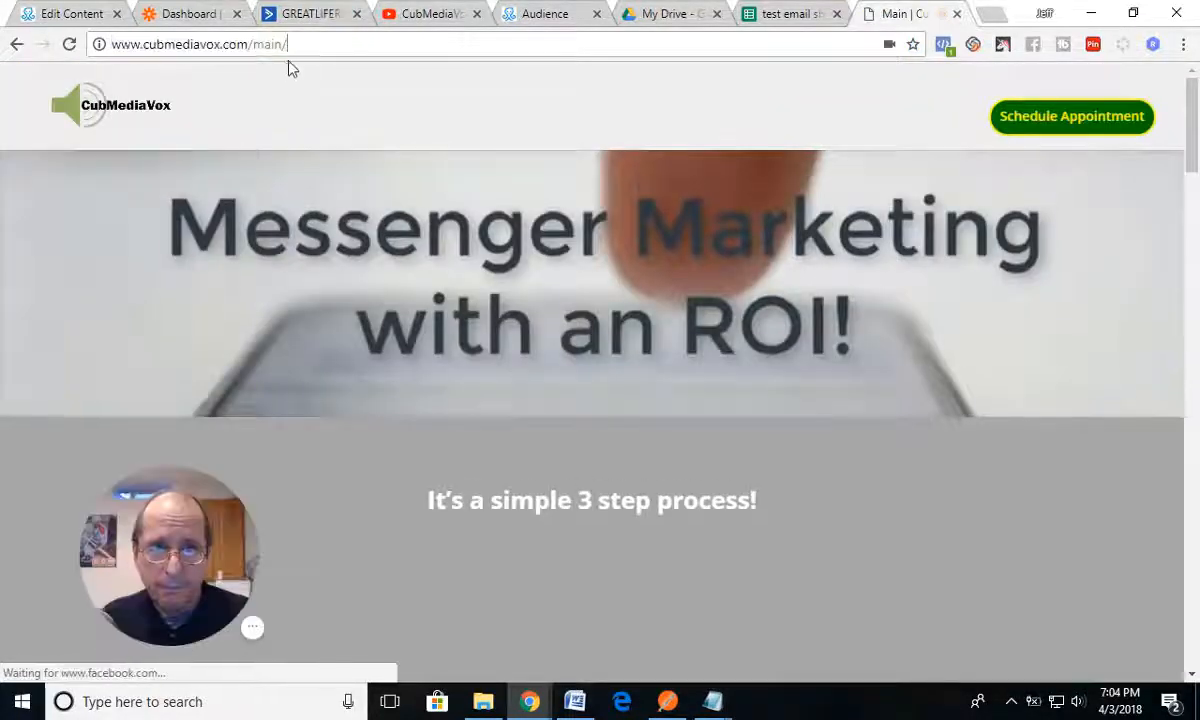
pyautogui.moveTo(295, 44); pyautogui.dragTo(111, 44)
pyautogui.hotkey('ctrl', 'c')
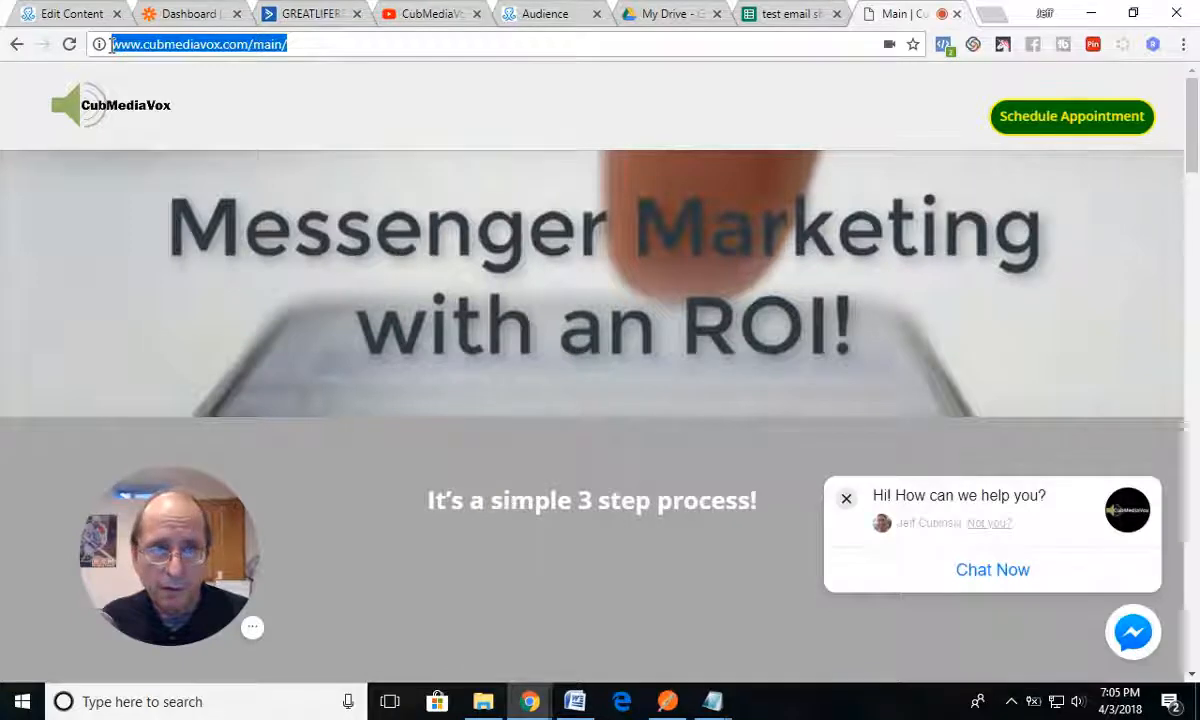
pyautogui.click(310, 14)
pyautogui.doubleClick(375, 303)
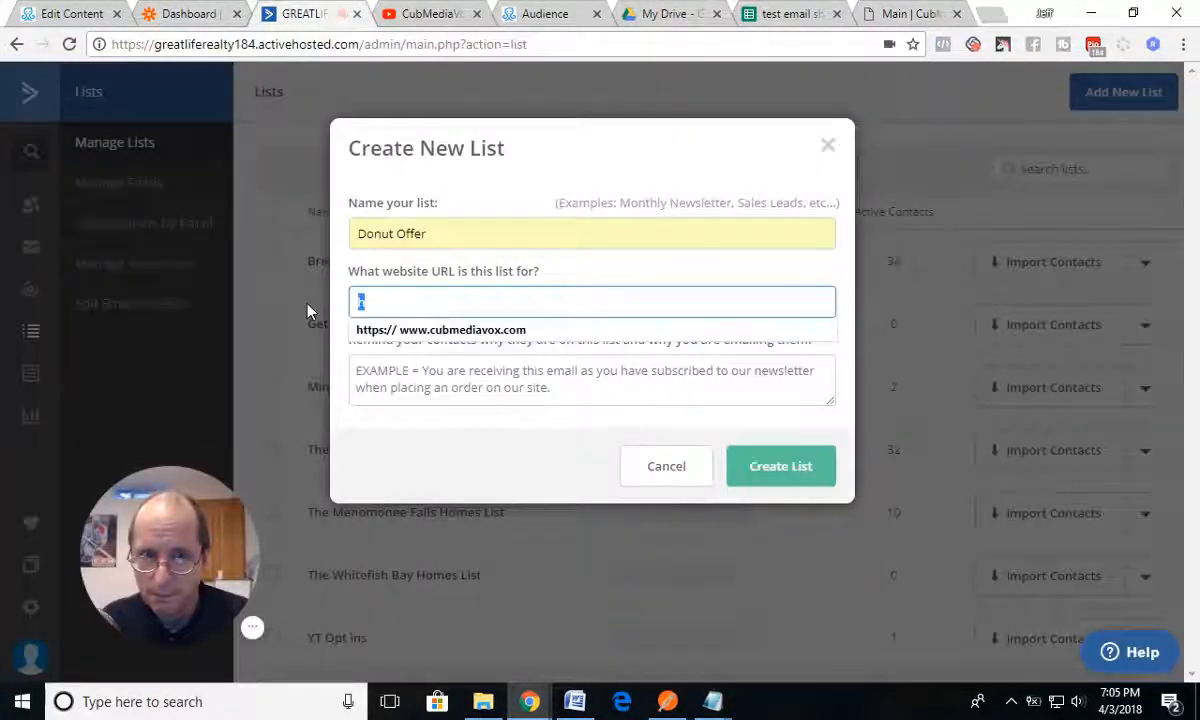
pyautogui.hotkey('ctrl', 'v')
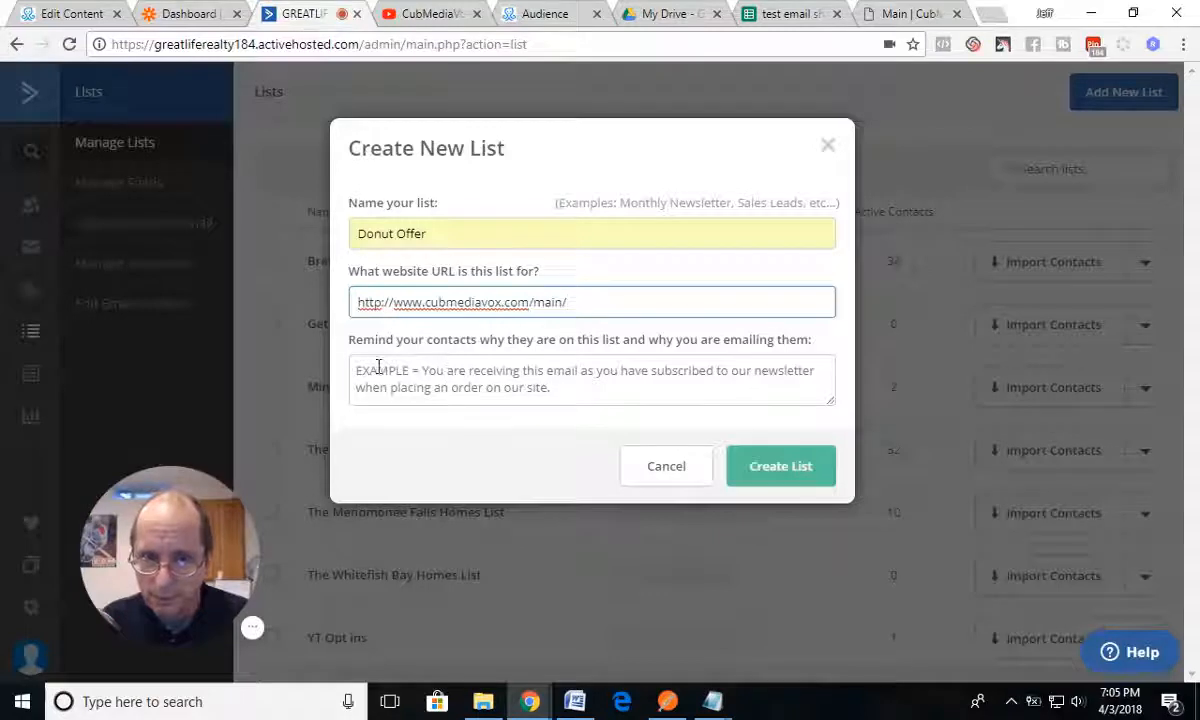
# Step: Enter "You have opted into the donut offer" as the contact reminder and create the Donut Offer list
pyautogui.click(409, 384)
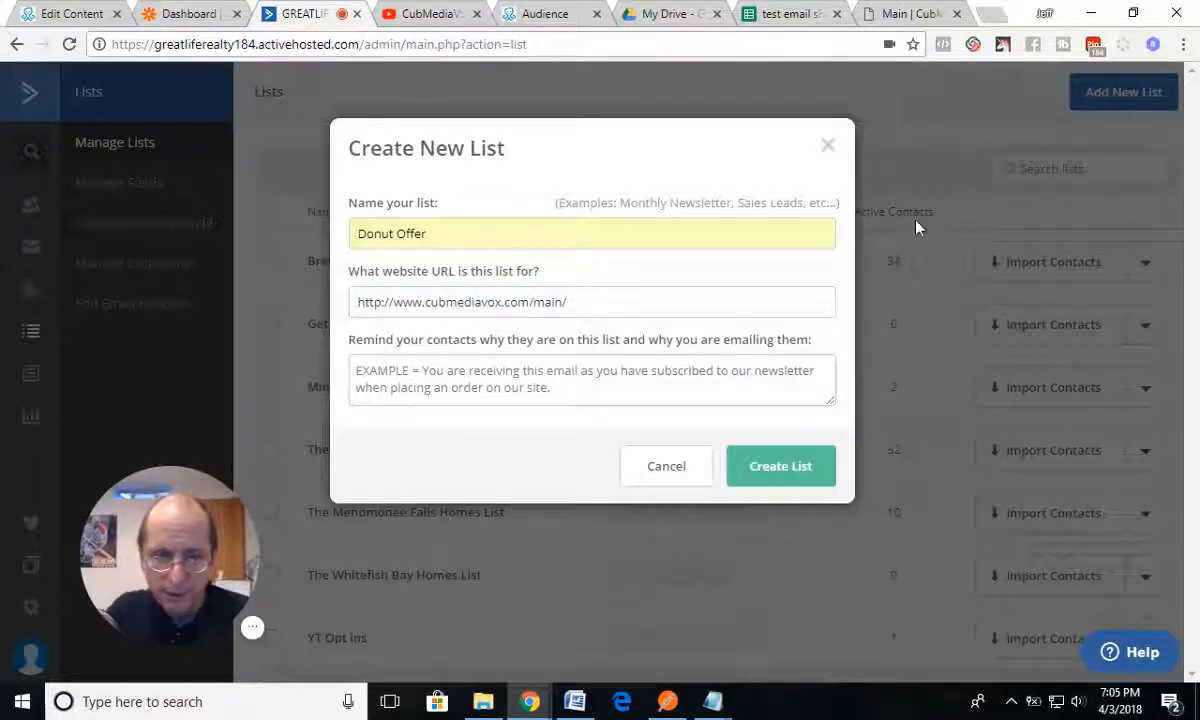
pyautogui.write('You have o')
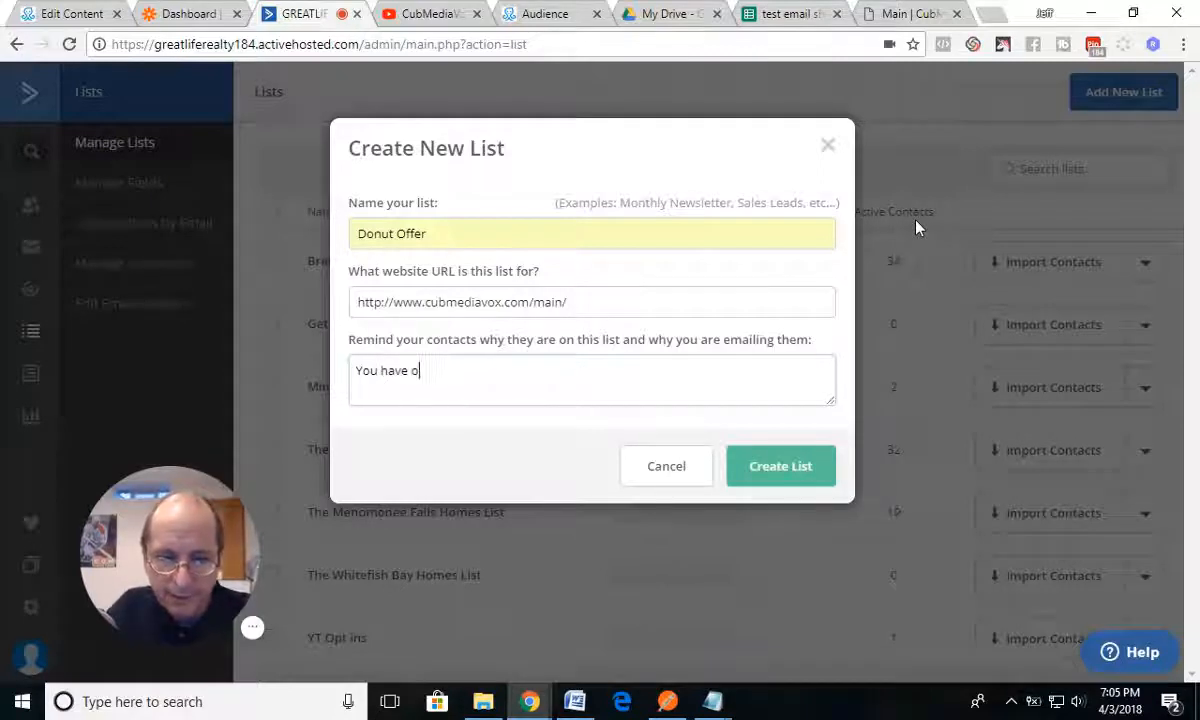
pyautogui.write('pted ')
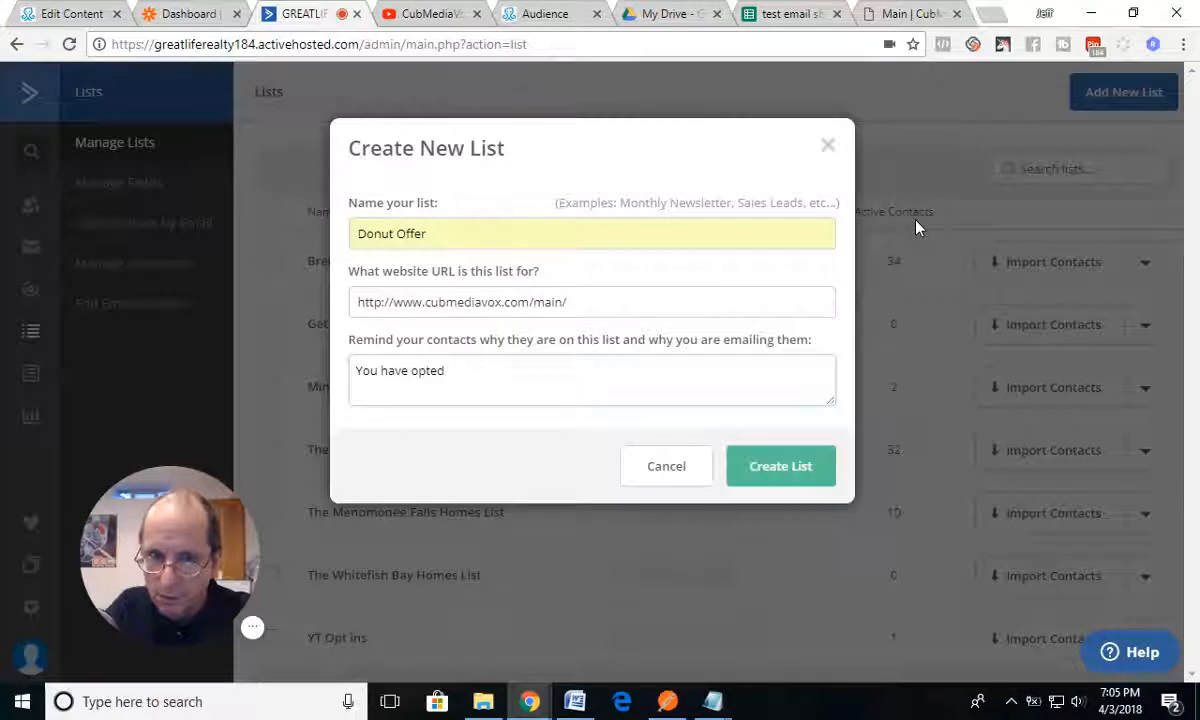
pyautogui.write('into the donut offer')
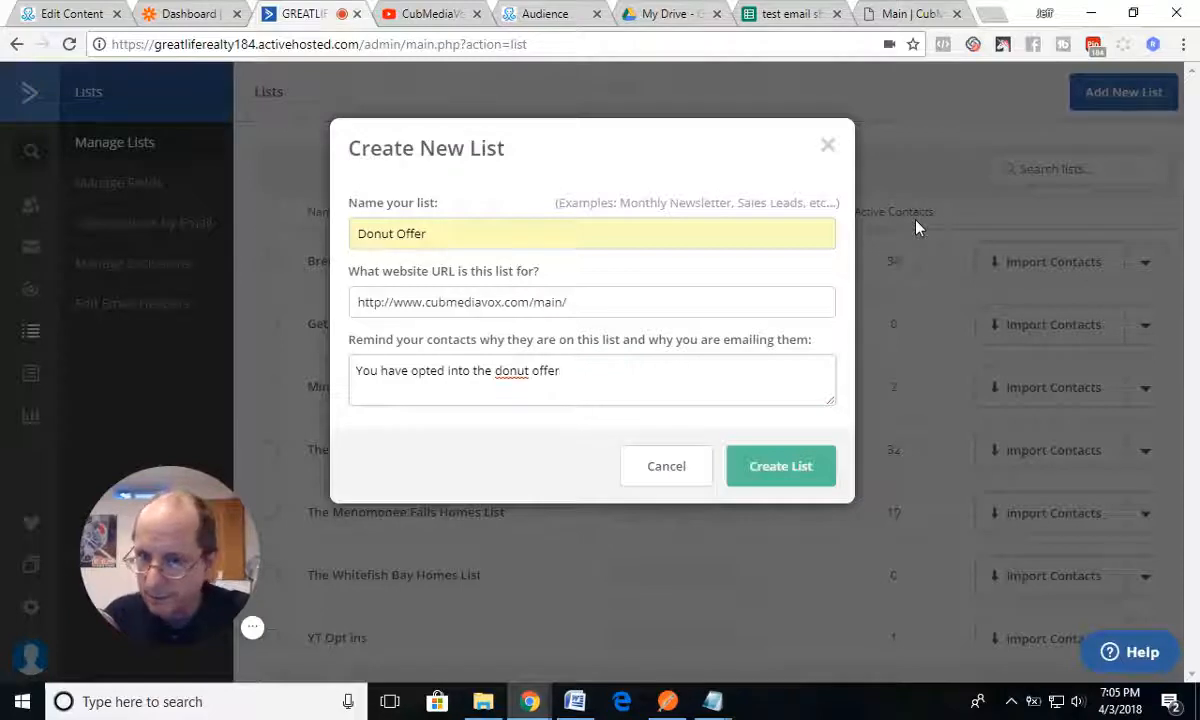
pyautogui.click(777, 470)
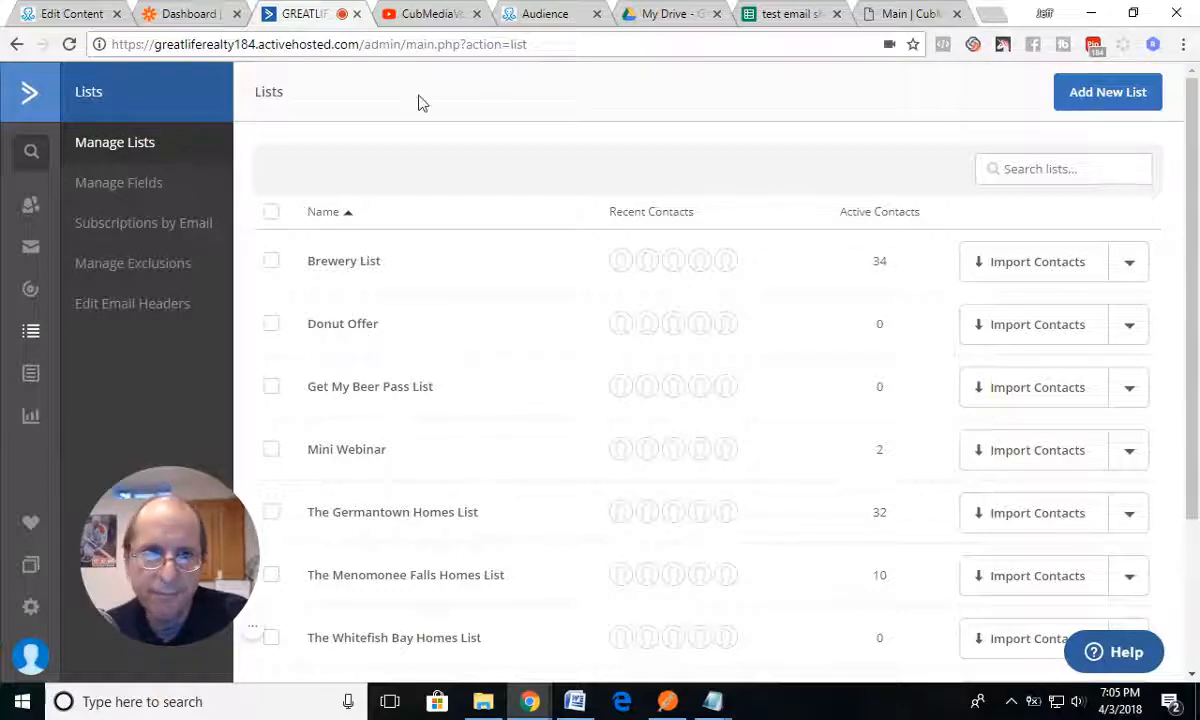
# Step: Switch to Zapier and add an ActiveCampaign action at the end of the Donut Offer zap
pyautogui.click(193, 16)
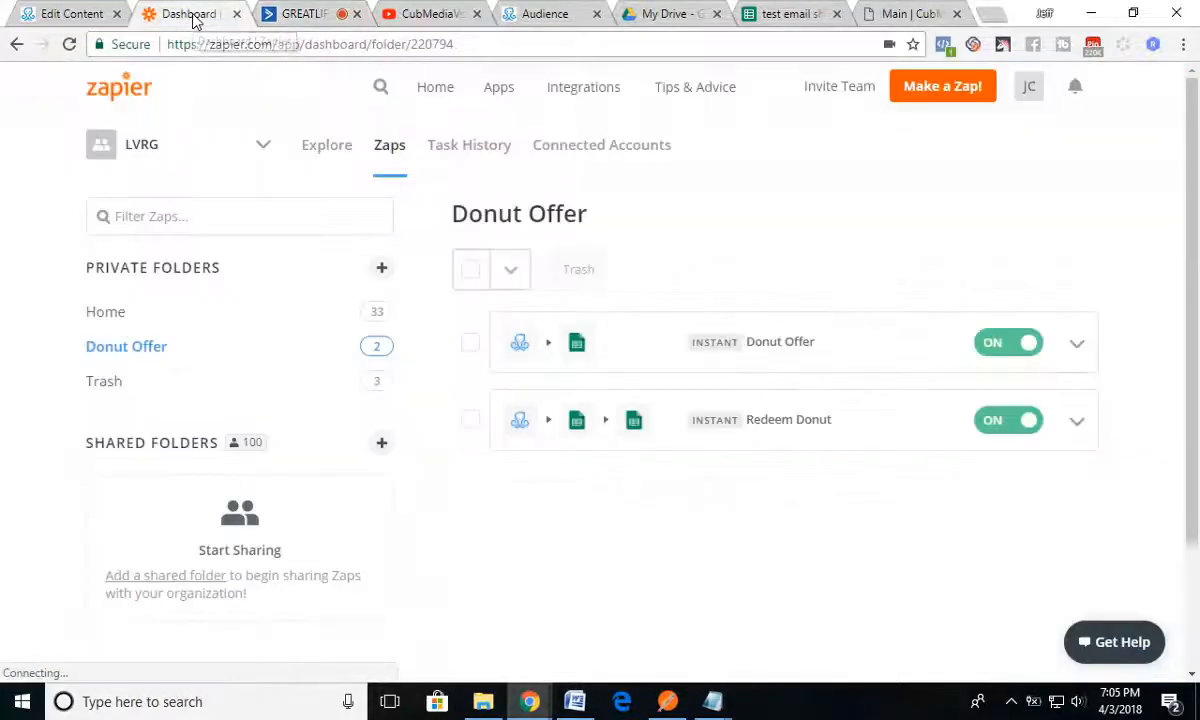
pyautogui.click(777, 345)
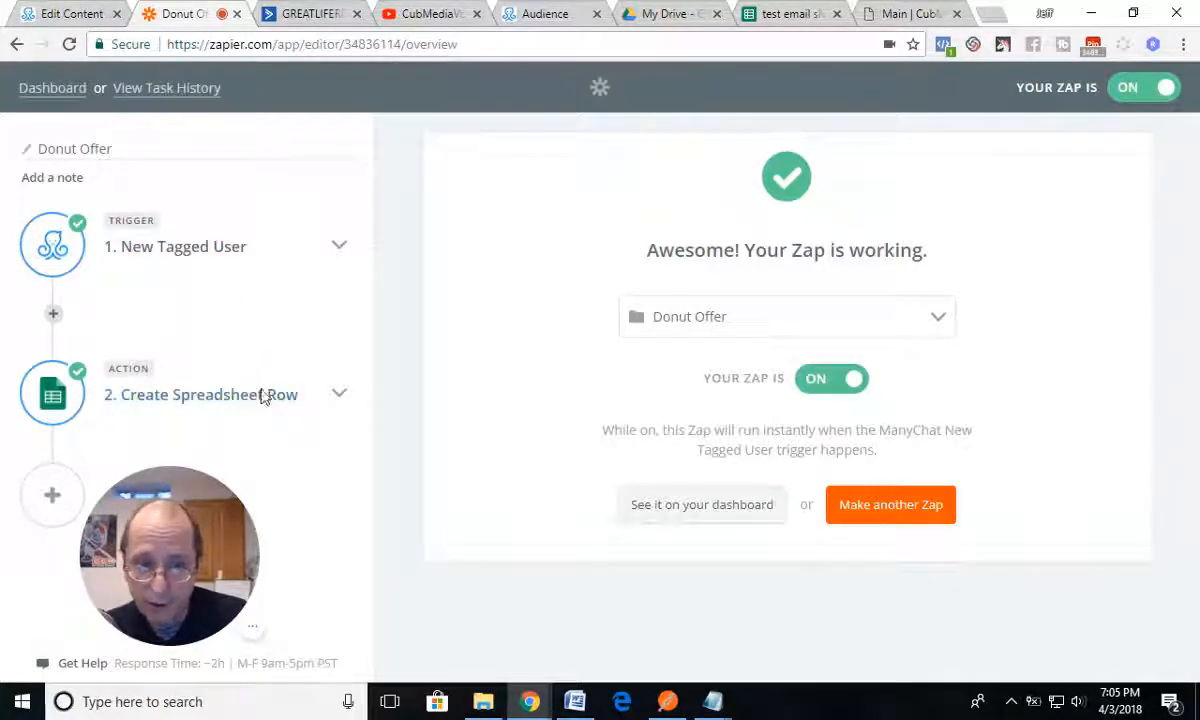
pyautogui.click(54, 497)
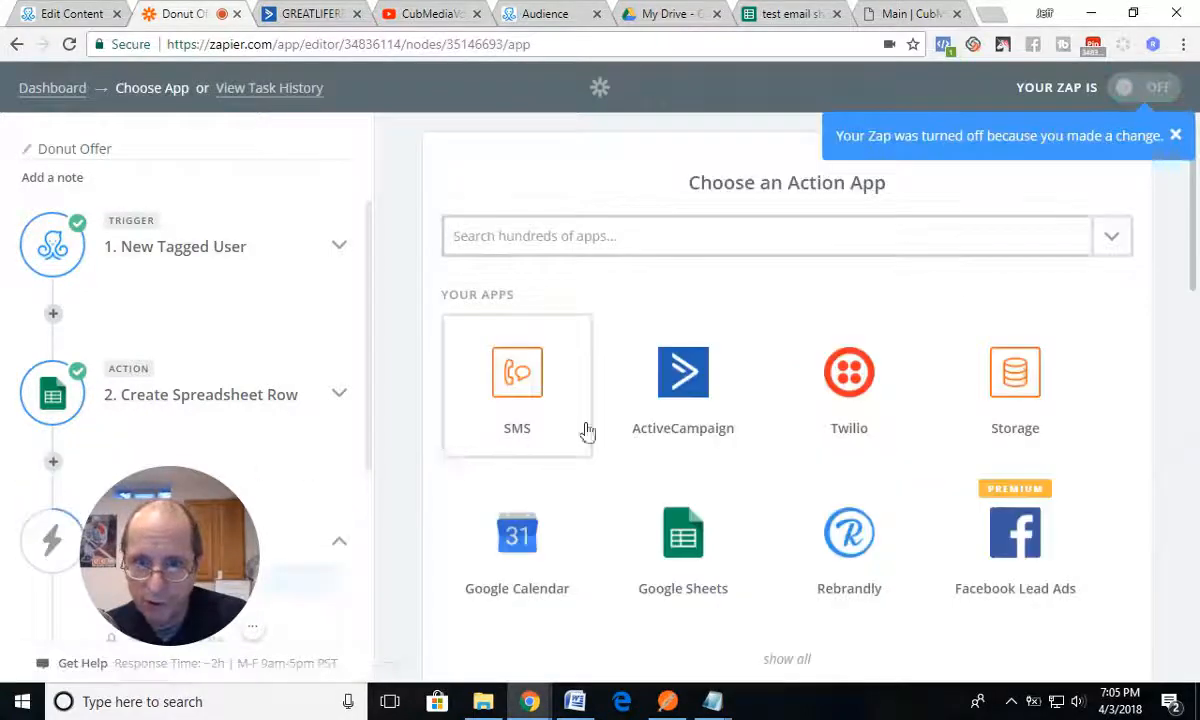
pyautogui.click(683, 385)
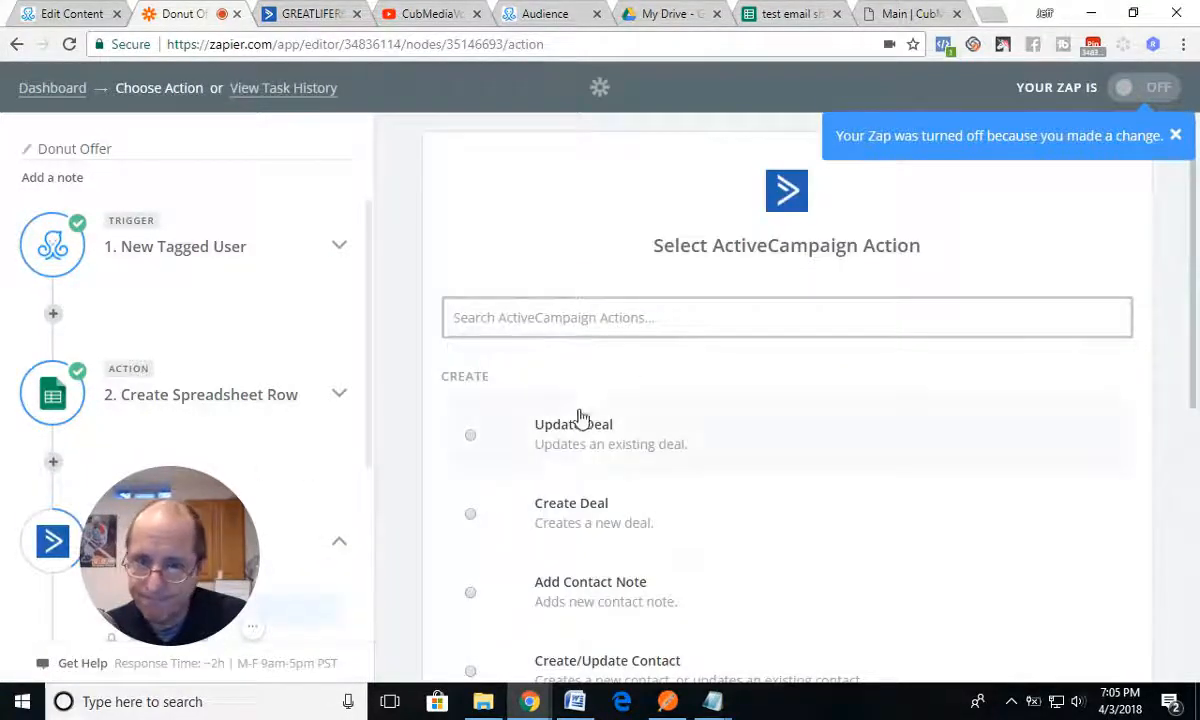
# Step: Set the ActiveCampaign action to Create/Update Contact, then test and accept the connected ActiveCampaign account
pyautogui.scroll(-3, 571, 455)
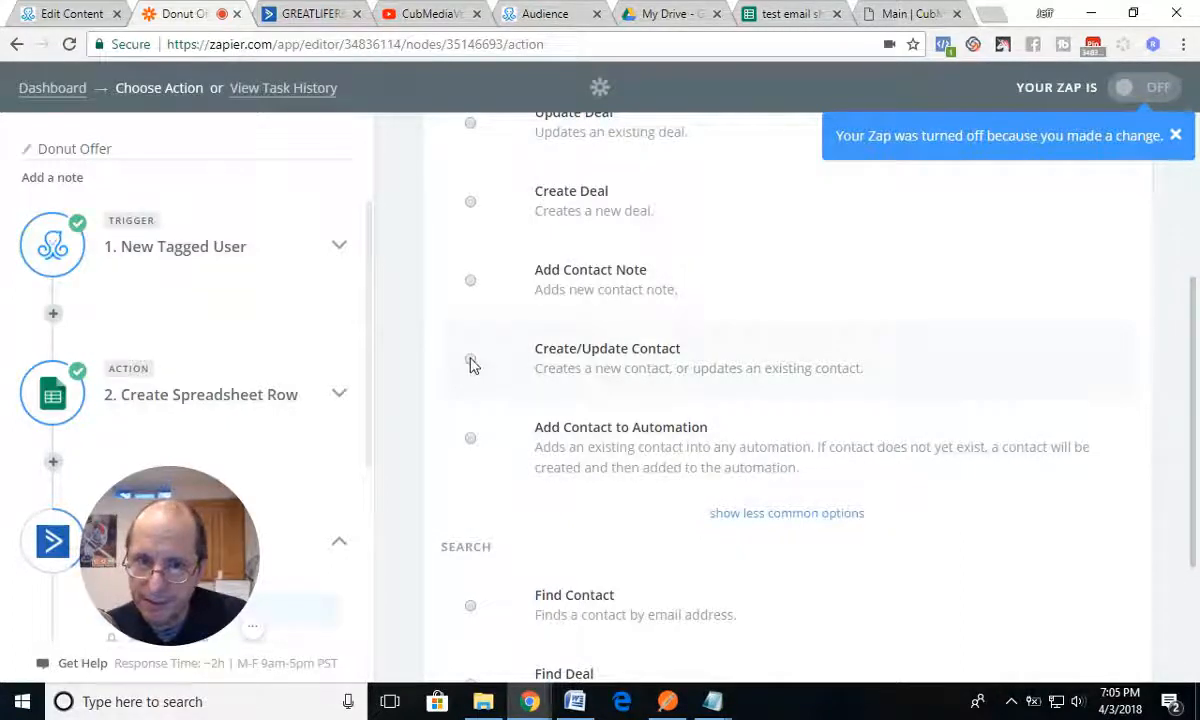
pyautogui.click(471, 362)
pyautogui.scroll(-2, 805, 428)
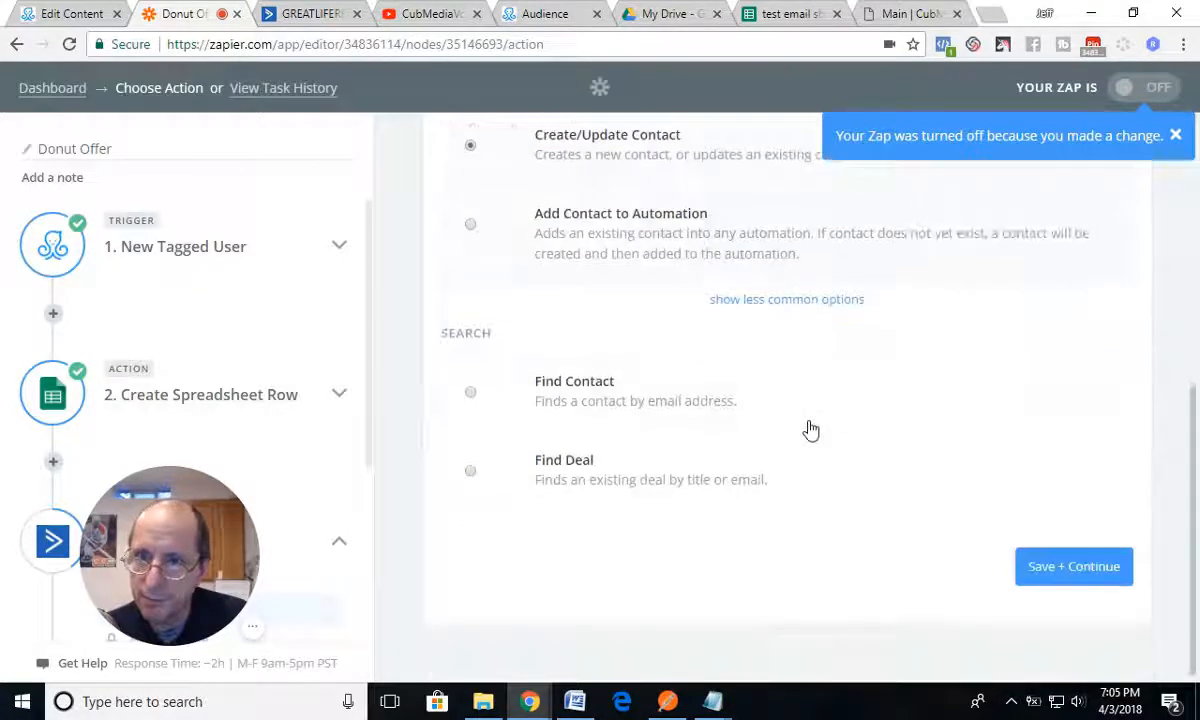
pyautogui.click(1066, 567)
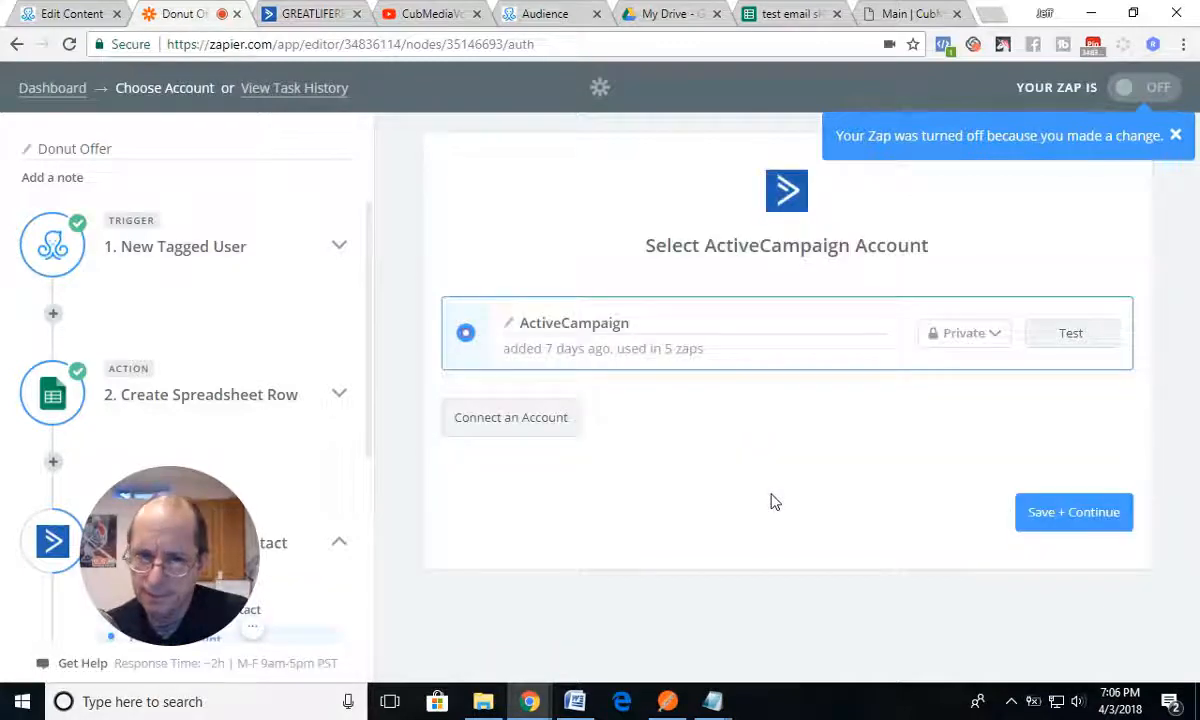
pyautogui.click(1065, 340)
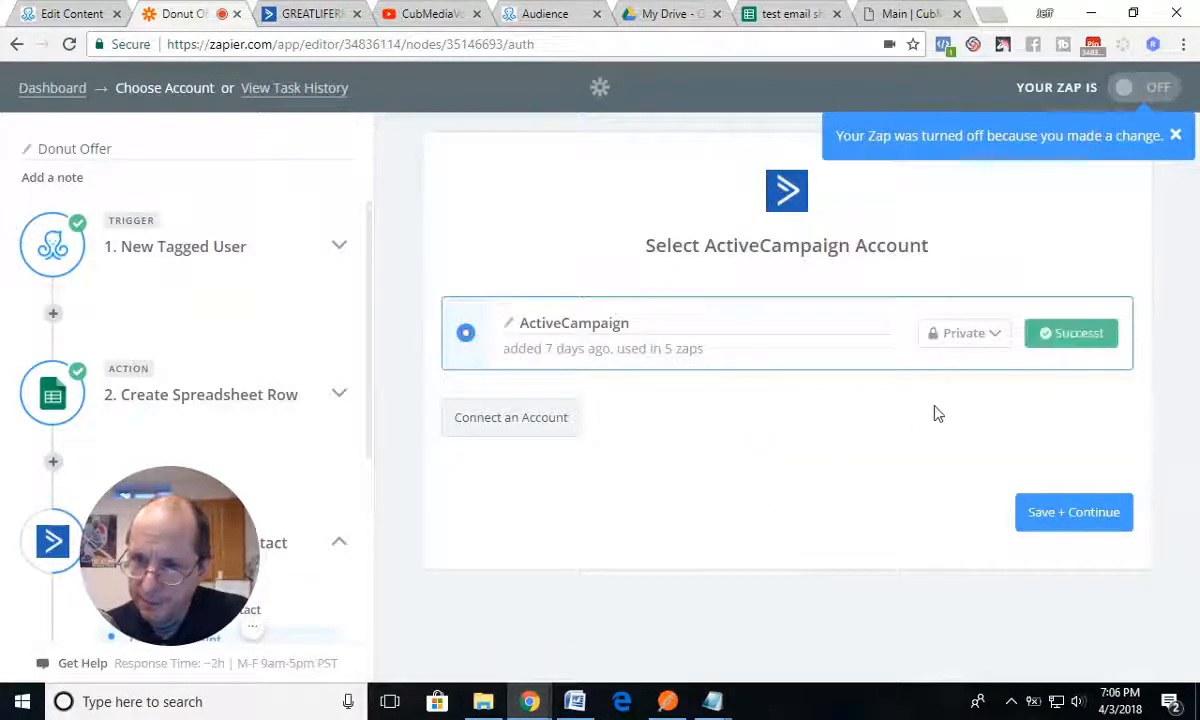
pyautogui.click(1050, 511)
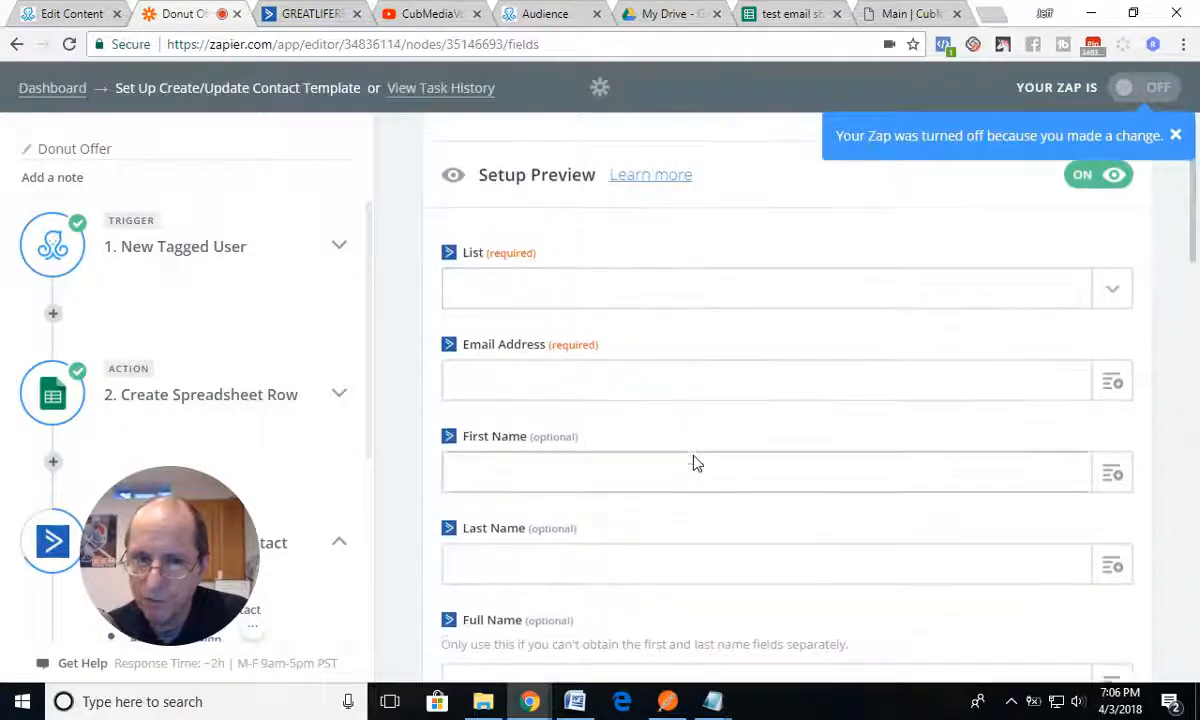
# Step: Set the contact's list to Donut Offer and map Email Address to the New Tagged User's User Custom Fields Email
pyautogui.click(1113, 292)
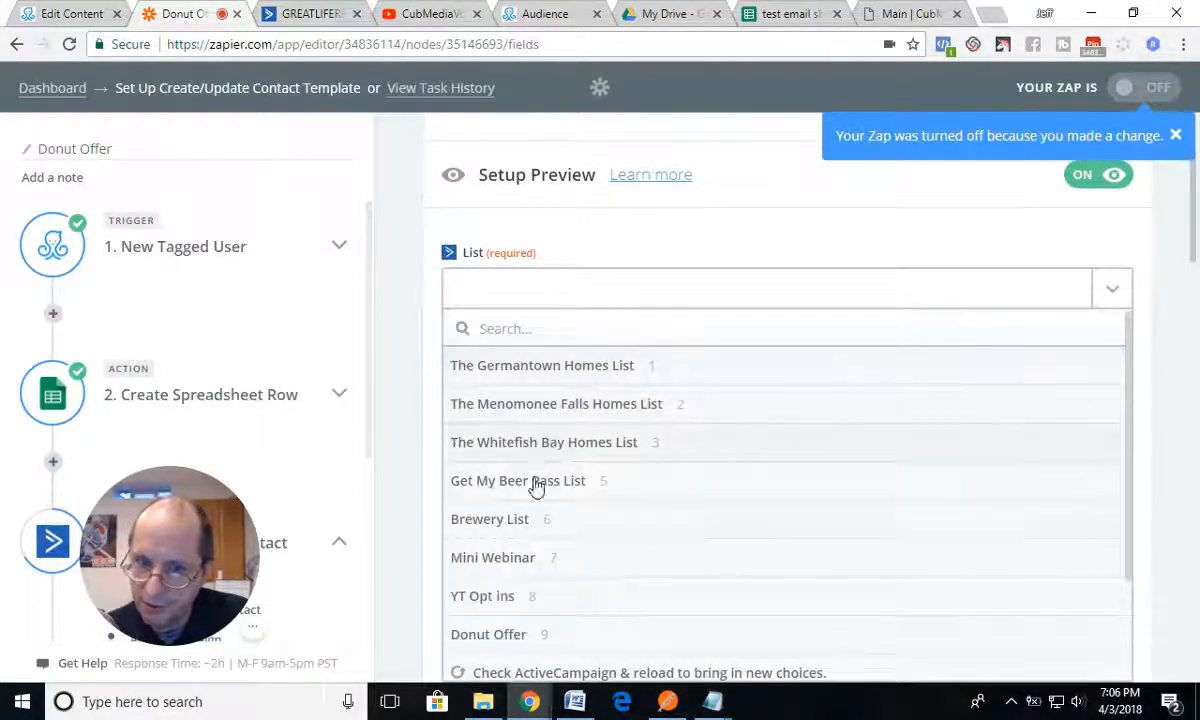
pyautogui.click(489, 634)
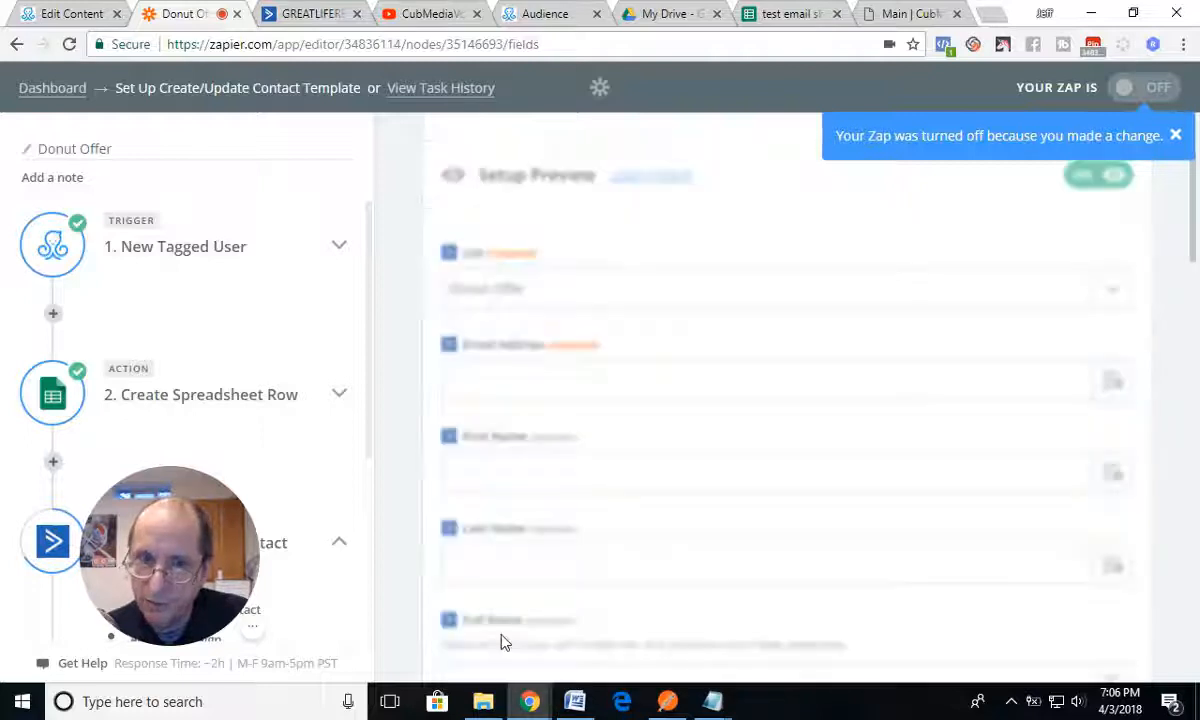
pyautogui.click(1112, 381)
pyautogui.click(518, 462)
pyautogui.click(500, 458)
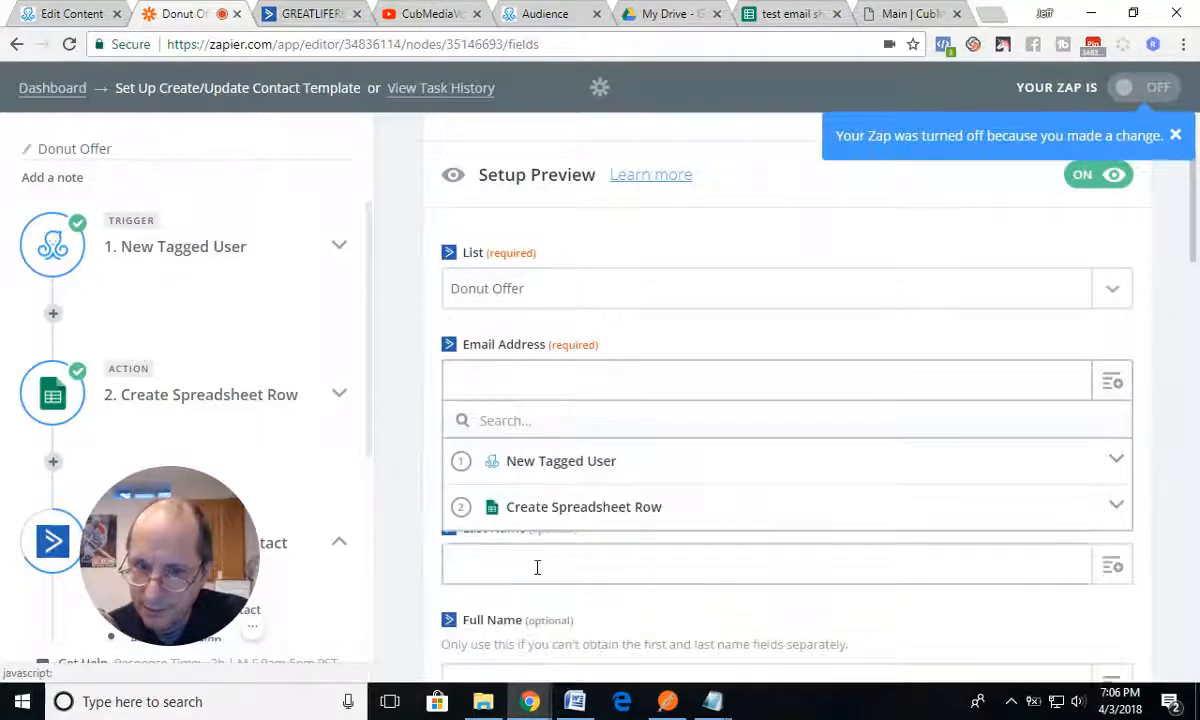
pyautogui.click(533, 464)
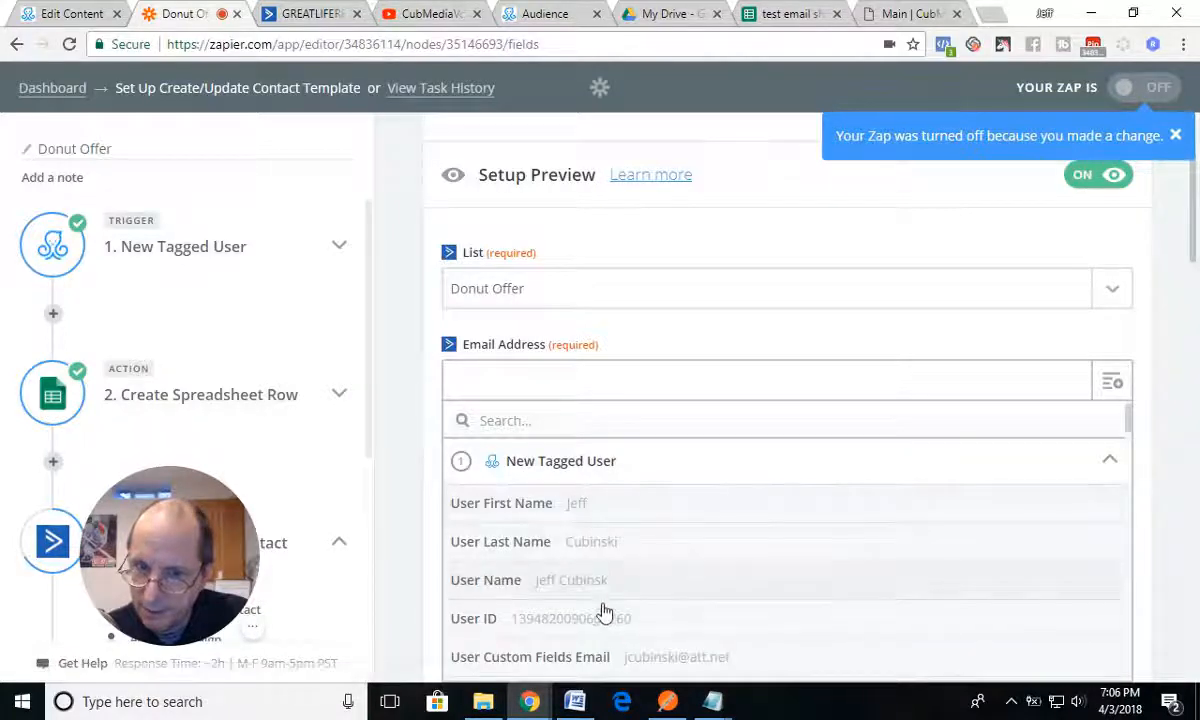
pyautogui.scroll(-1, 603, 618)
pyautogui.scroll(-1, 603, 618)
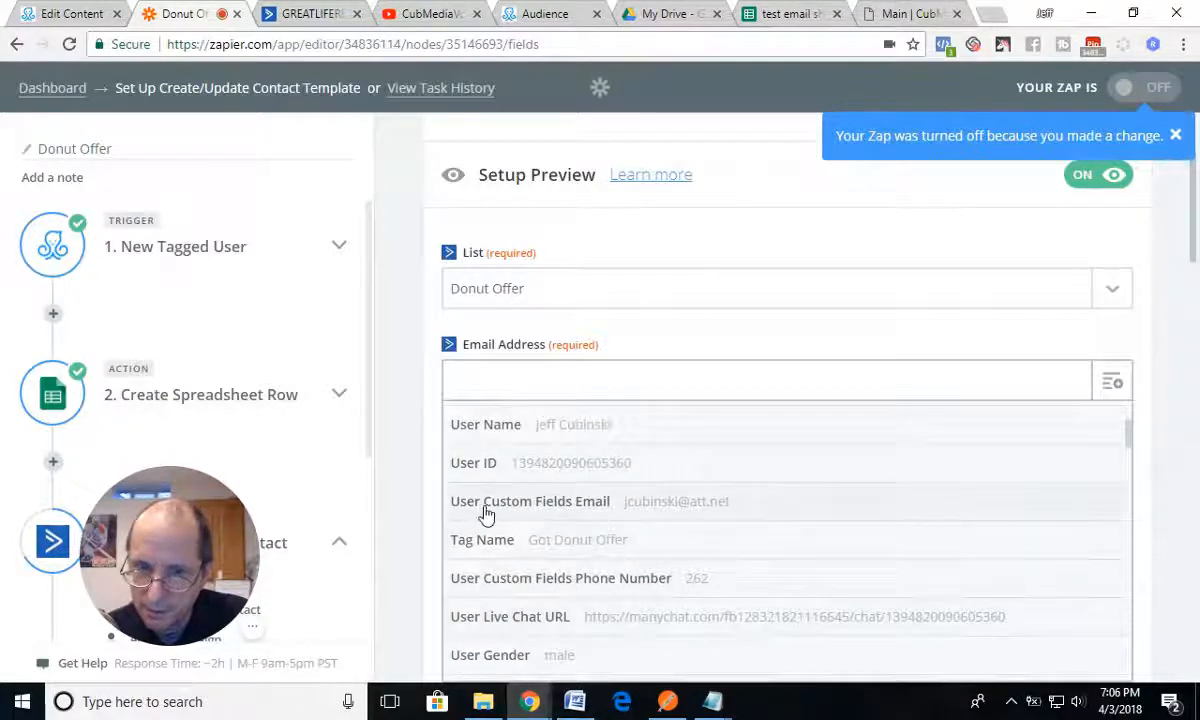
pyautogui.click(587, 512)
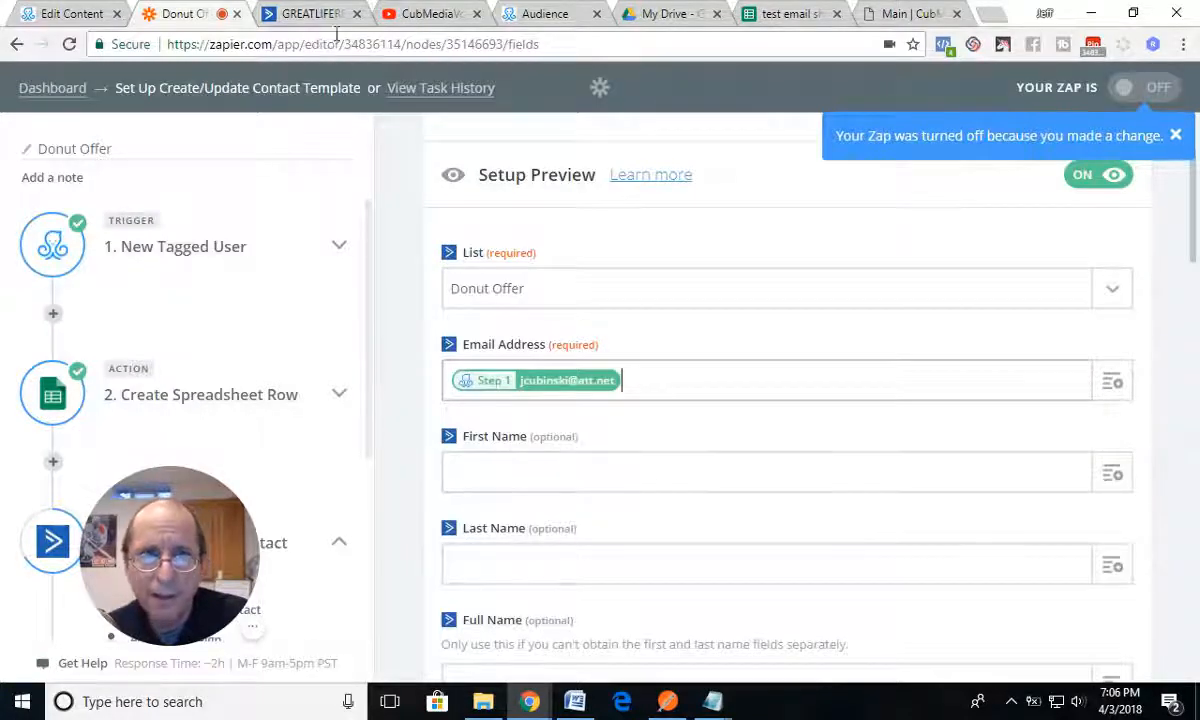
pyautogui.click(85, 14)
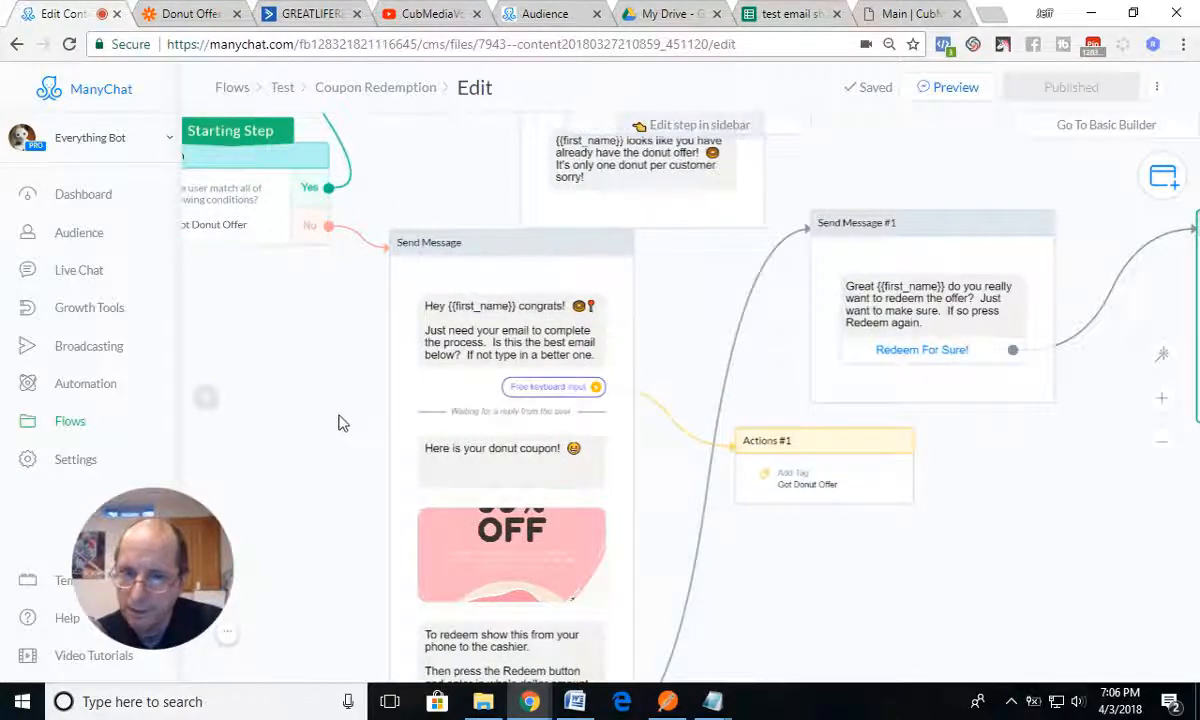
pyautogui.moveTo(340, 420); pyautogui.dragTo(196, 402)
pyautogui.click(315, 14)
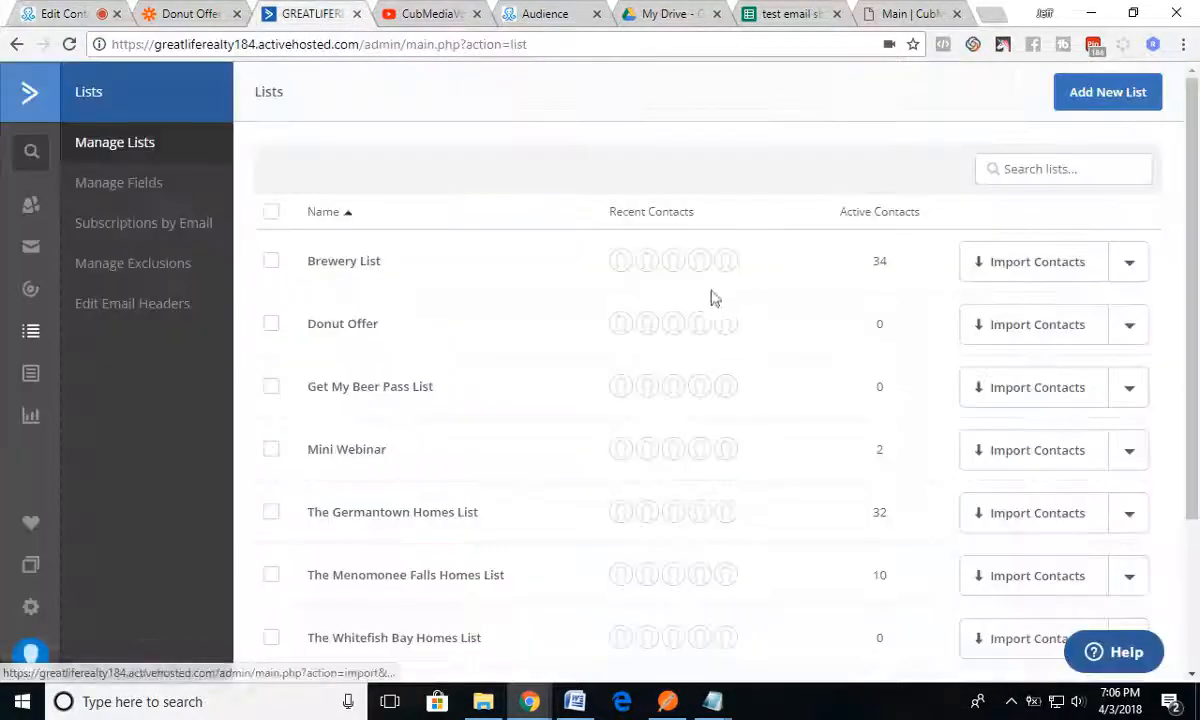
pyautogui.click(185, 14)
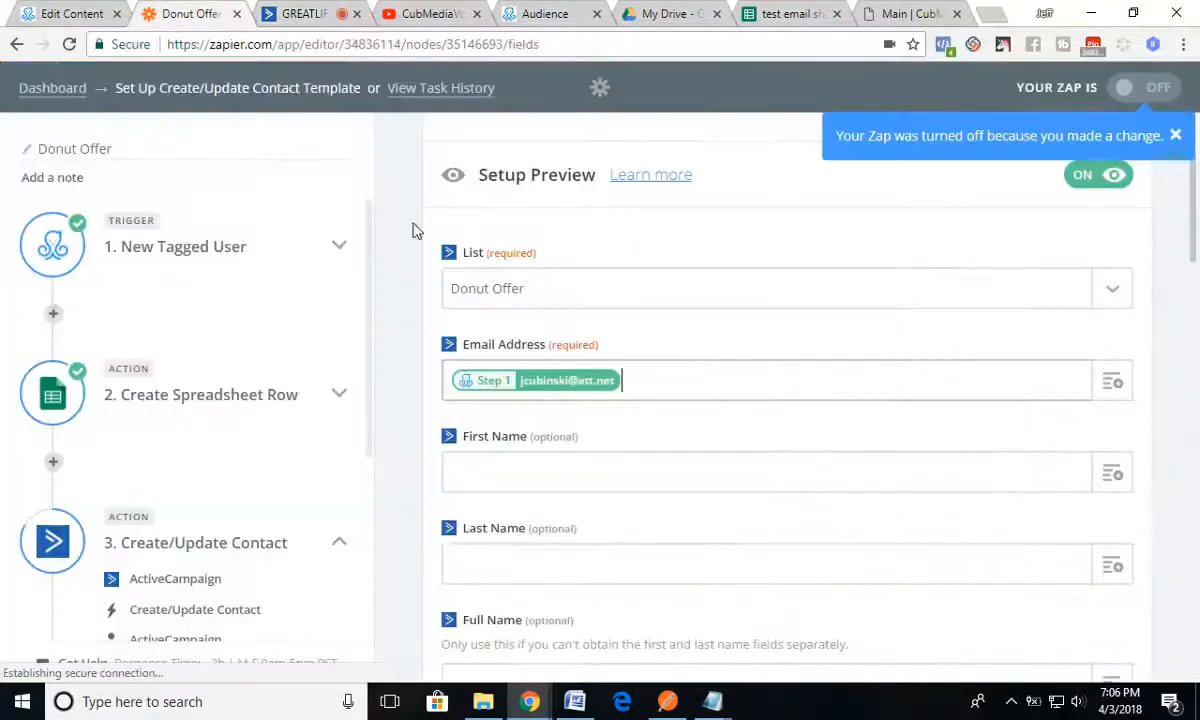
# Step: Map the contact's First Name to the User First Name value from the New Tagged User trigger
pyautogui.scroll(-2, 565, 432)
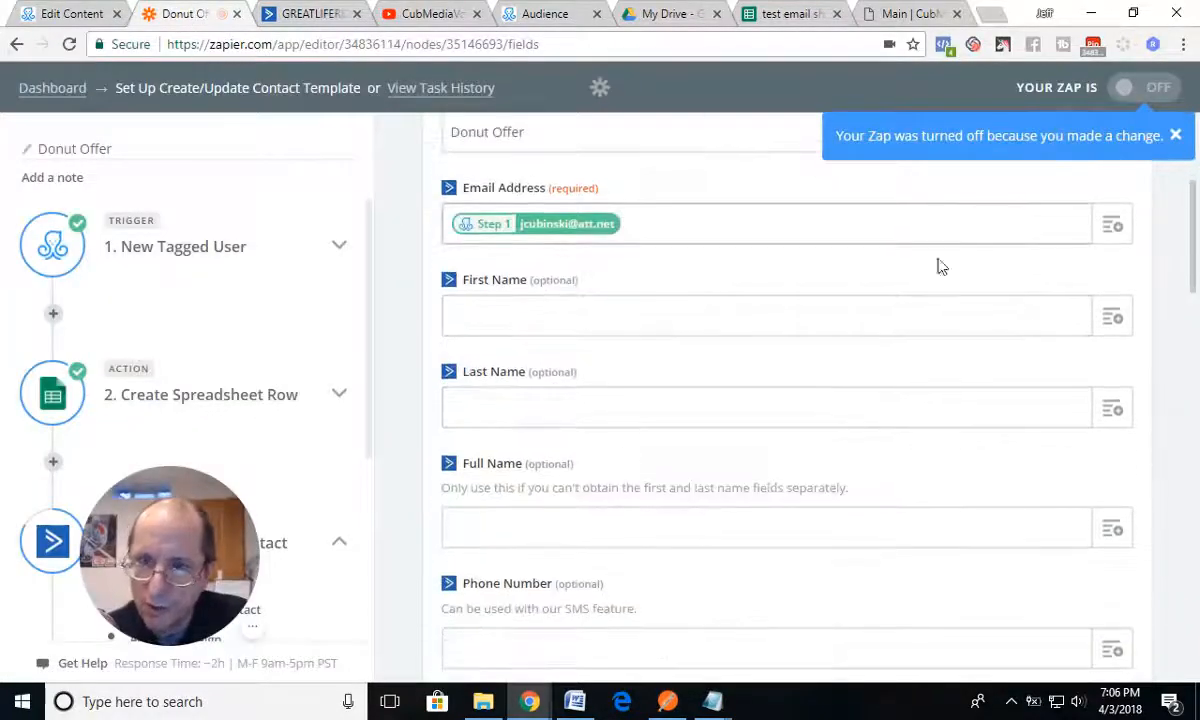
pyautogui.click(1112, 316)
pyautogui.click(543, 411)
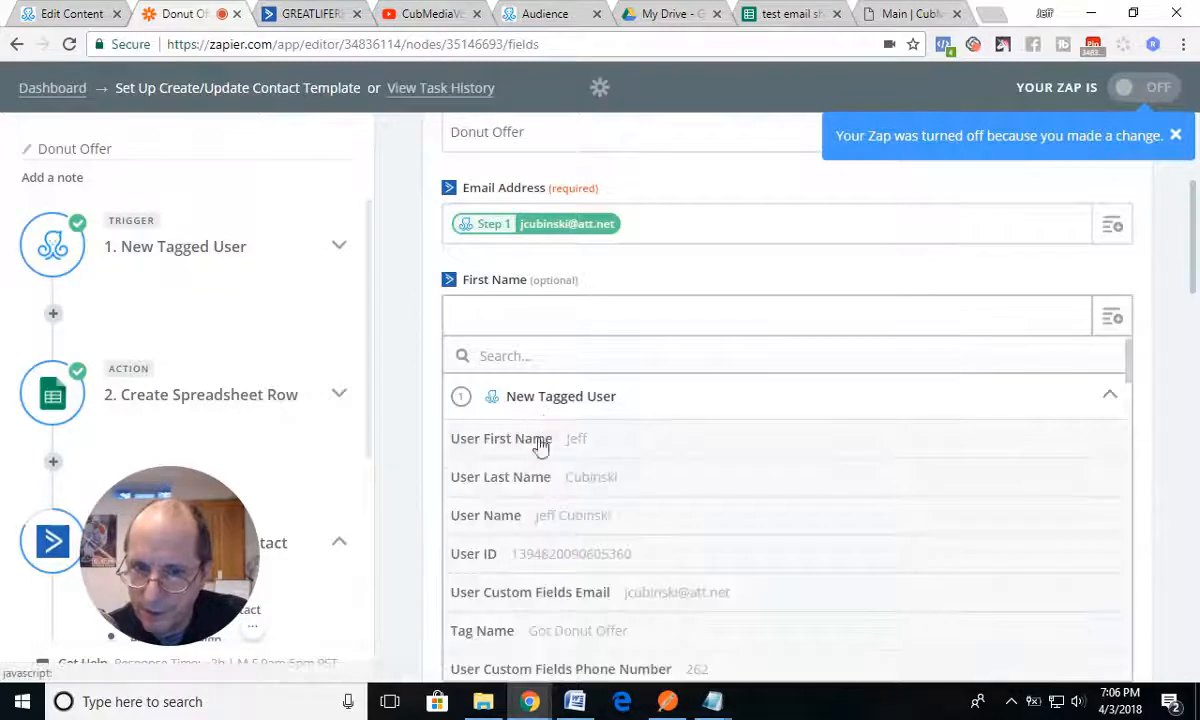
pyautogui.click(538, 437)
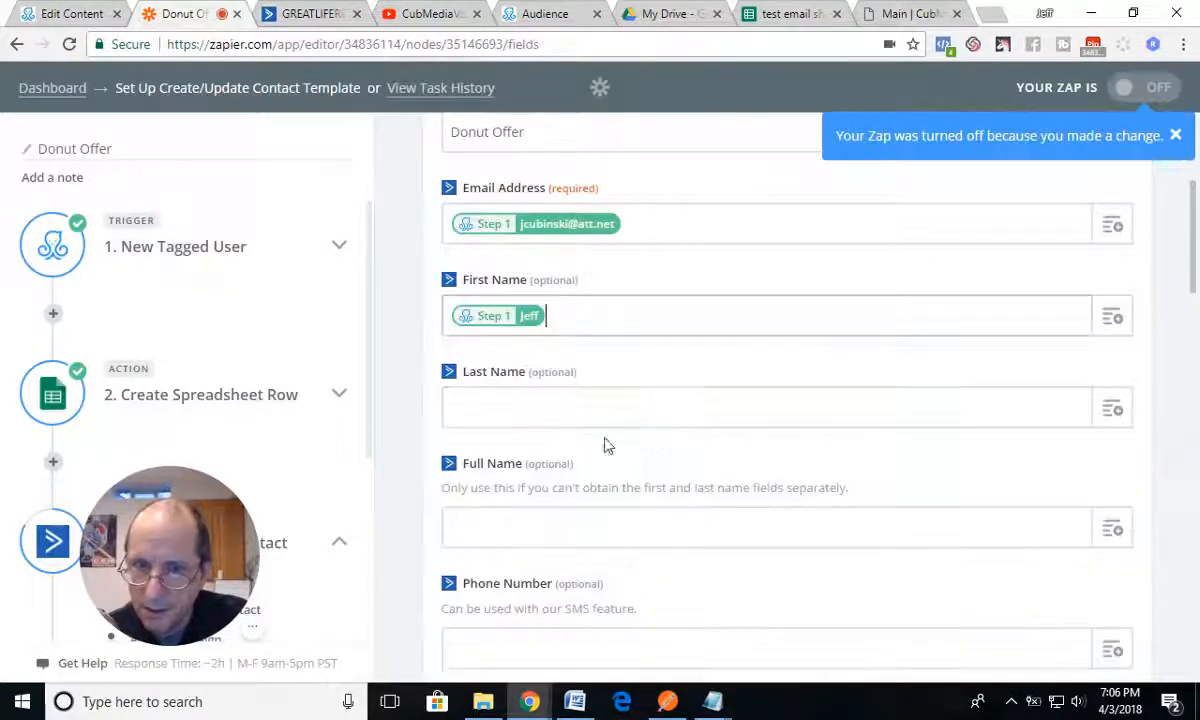
# Step: Map the contact's Last Name to User Last Name and Full Name to User Name from the New Tagged User trigger
pyautogui.click(1074, 417)
pyautogui.click(560, 490)
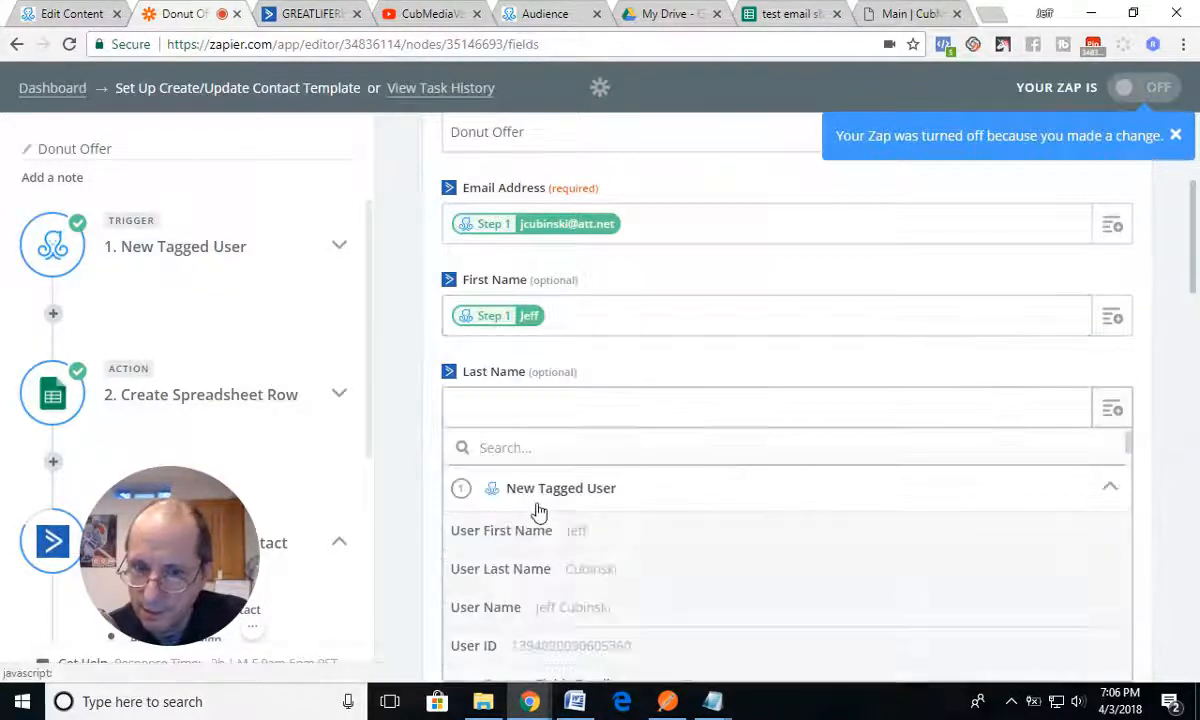
pyautogui.click(523, 571)
pyautogui.scroll(-3, 724, 517)
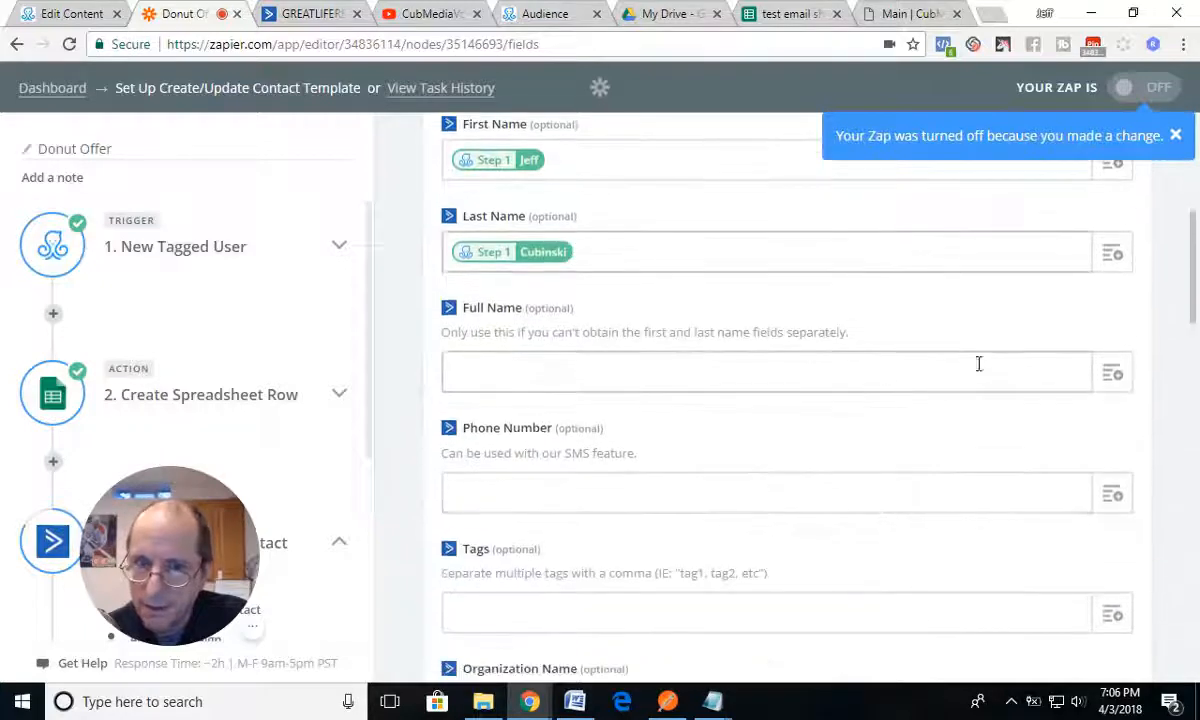
pyautogui.click(1112, 373)
pyautogui.click(554, 455)
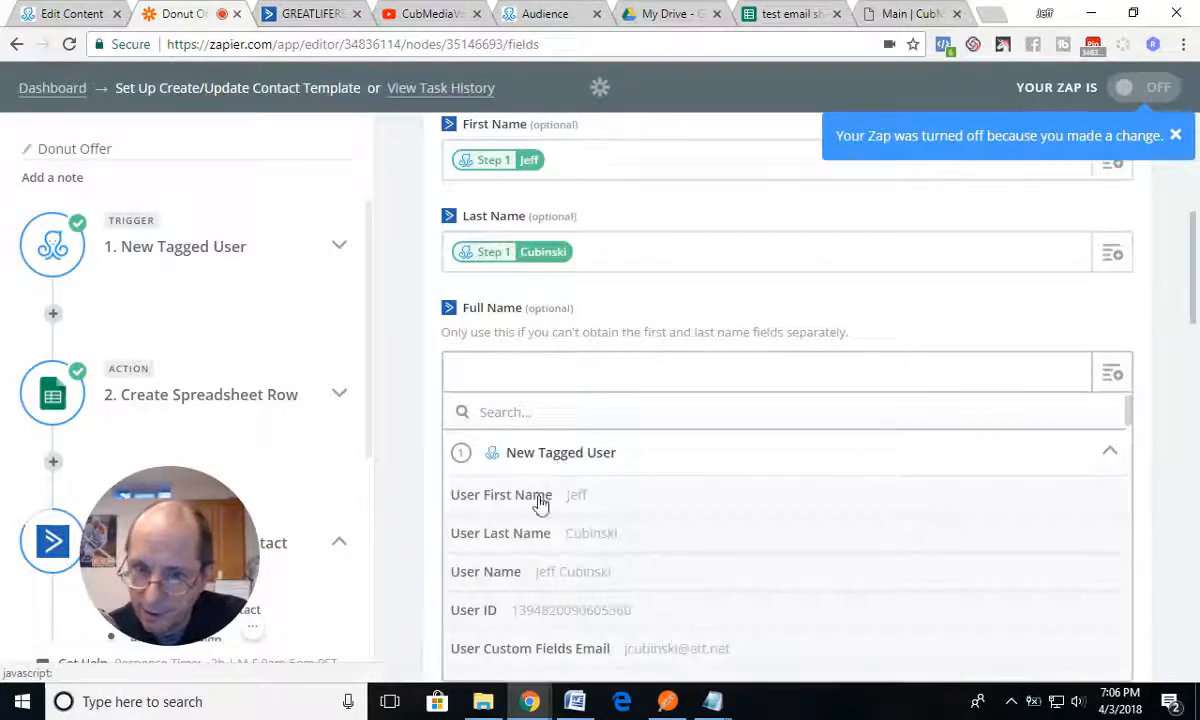
pyautogui.click(514, 571)
# Step: Set the contact's Tags field to Donut Offer
pyautogui.scroll(-2, 887, 474)
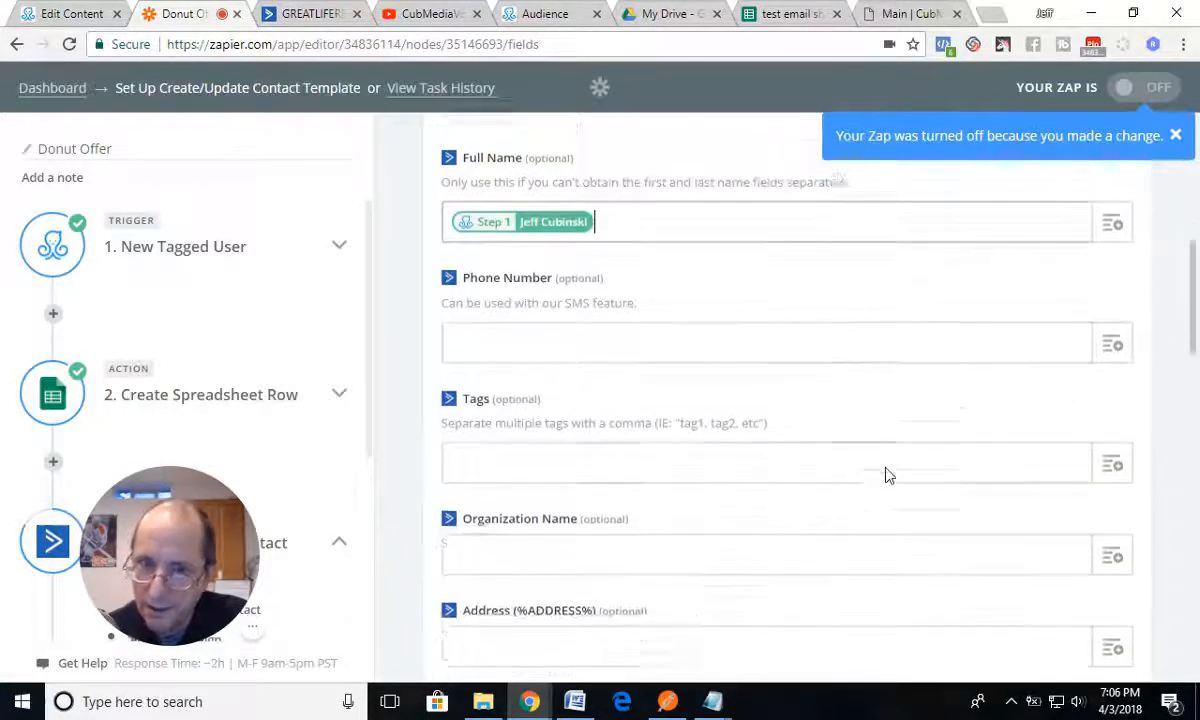
pyautogui.click(494, 453)
pyautogui.write('Don')
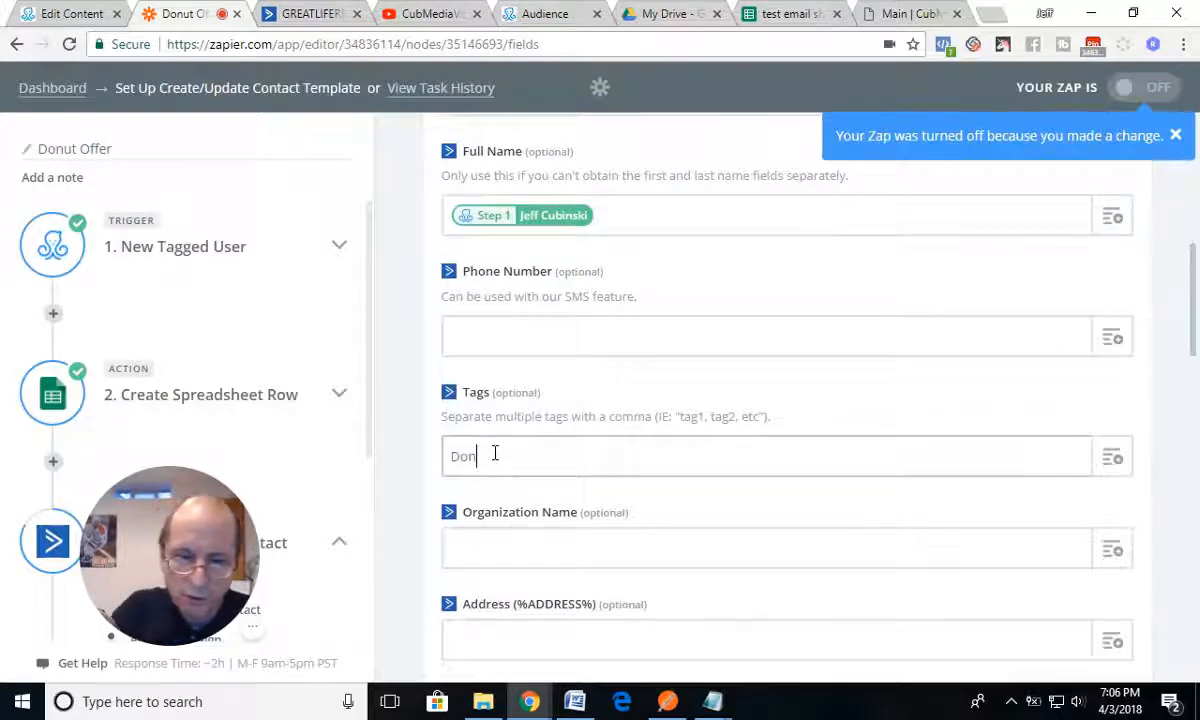
pyautogui.write('ut Offer')
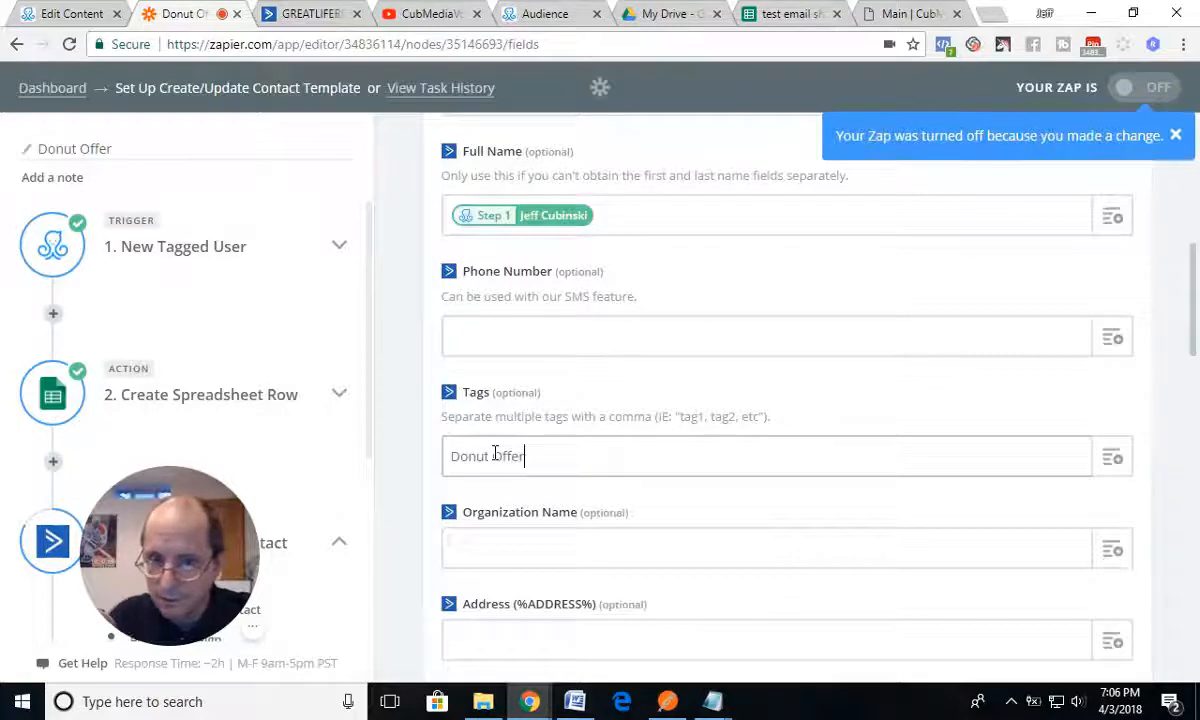
# Step: Map the contact's User ID (%USER_ID%) field to the User ID value from the New Tagged User trigger
pyautogui.scroll(-7, 594, 510)
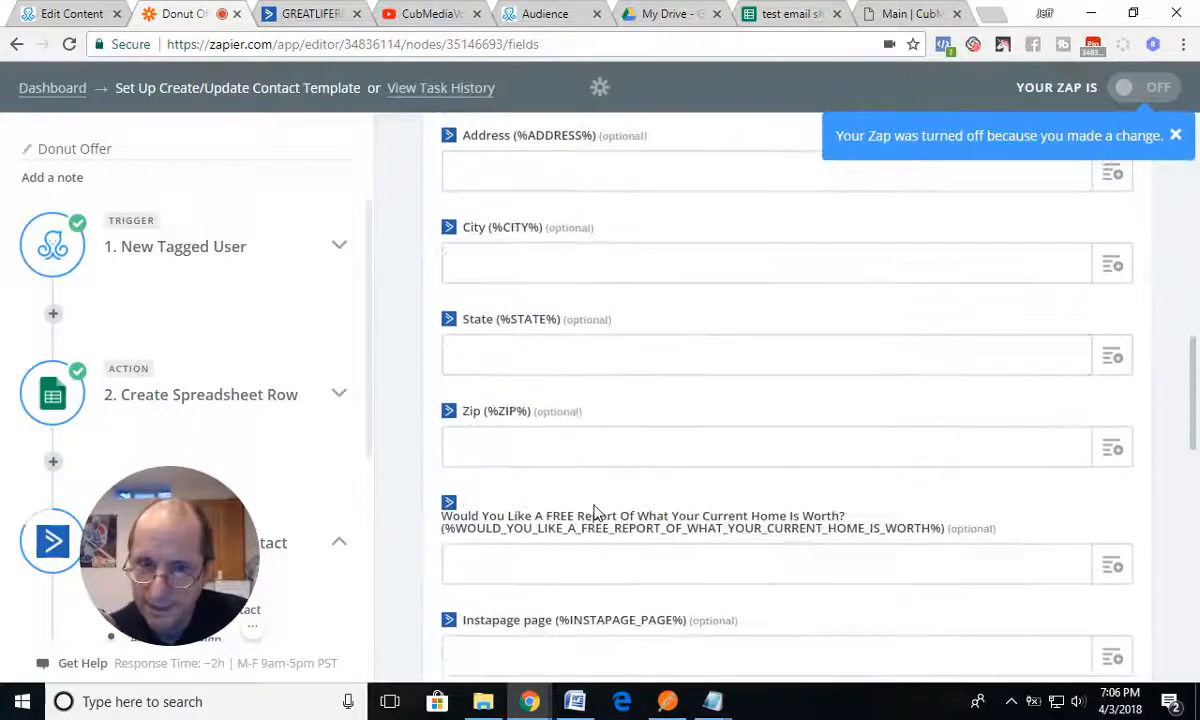
pyautogui.click(595, 505)
pyautogui.scroll(12, 596, 494)
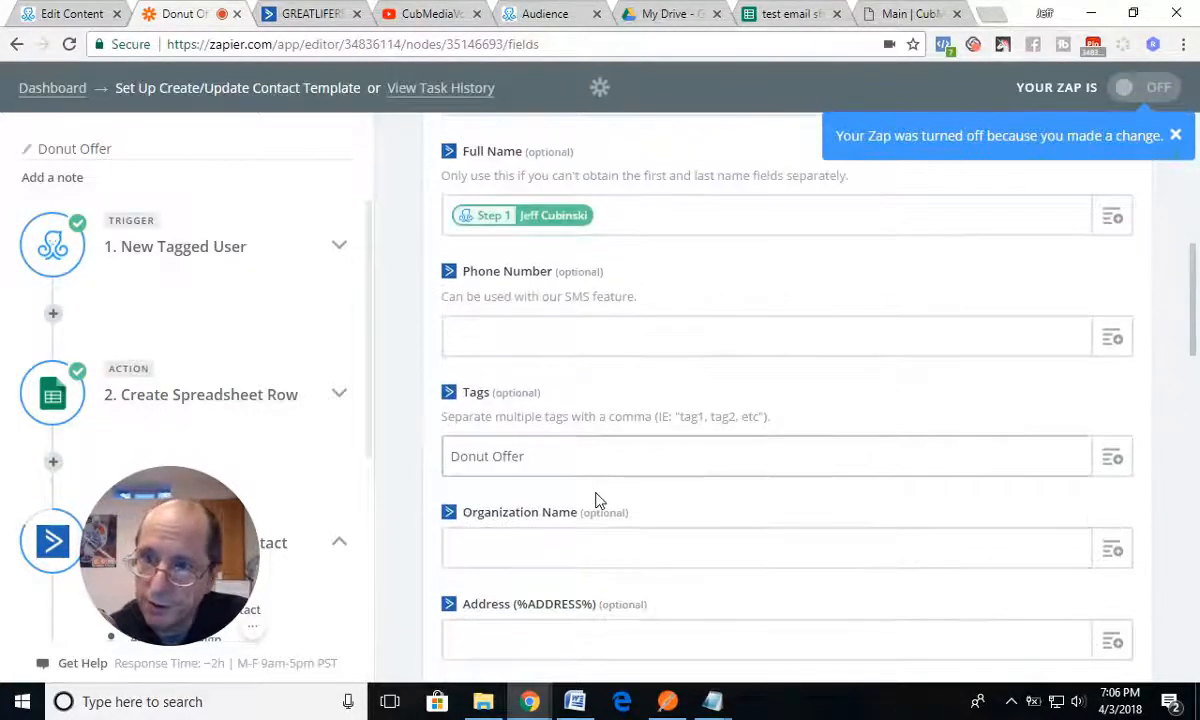
pyautogui.scroll(-17, 596, 493)
pyautogui.scroll(-4, 596, 500)
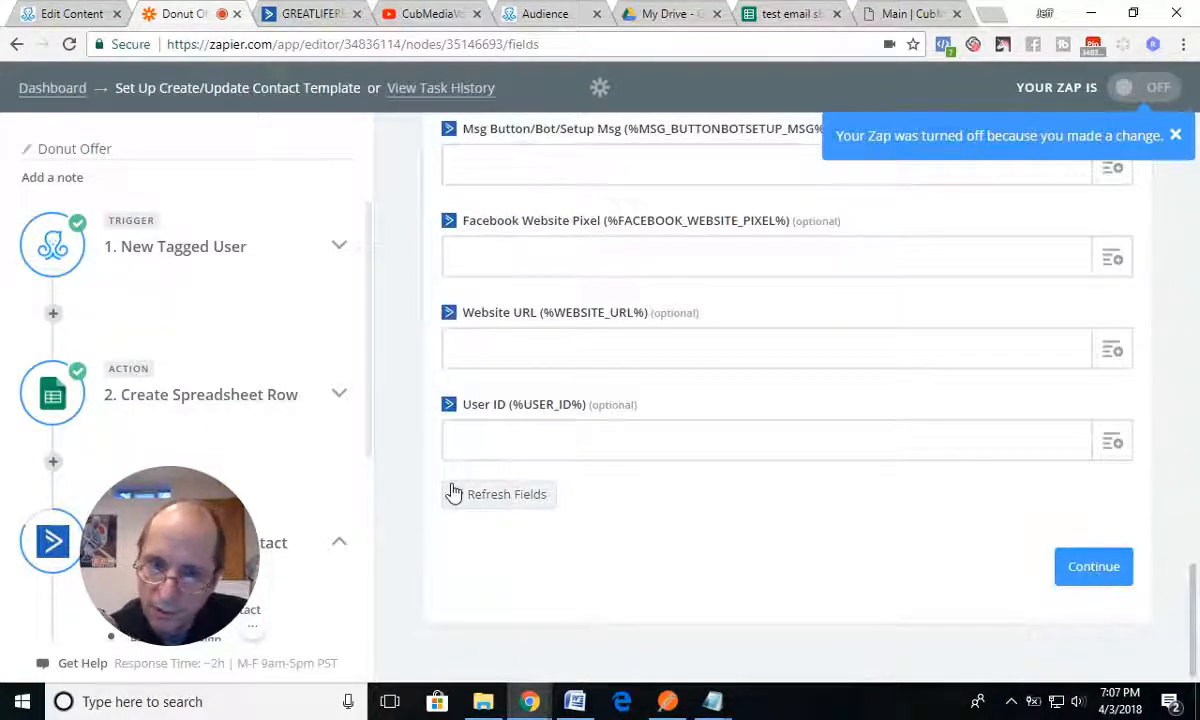
pyautogui.click(510, 438)
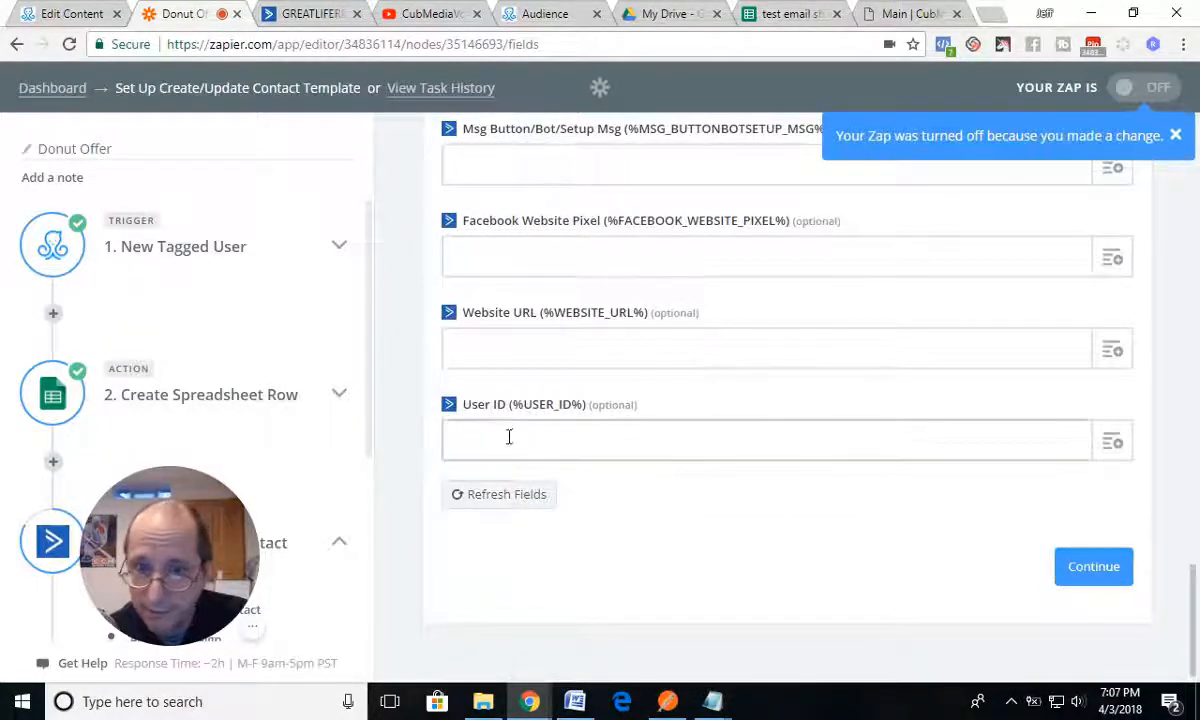
pyautogui.click(1112, 443)
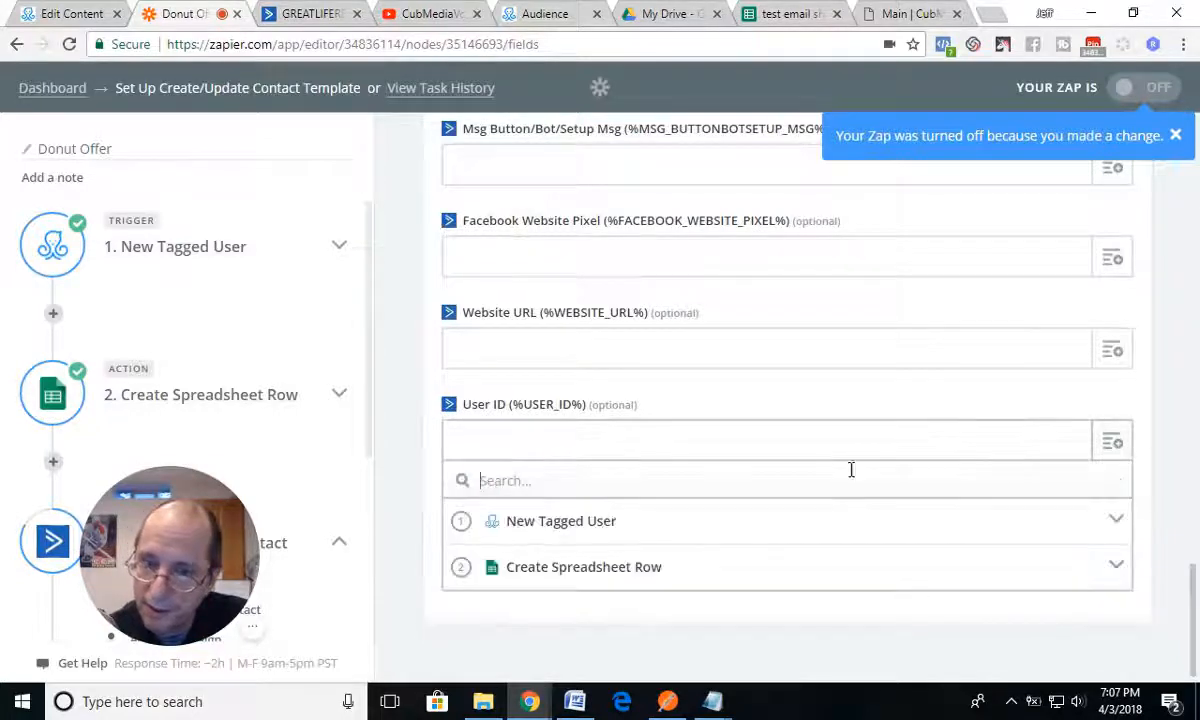
pyautogui.click(570, 528)
pyautogui.scroll(-2, 490, 640)
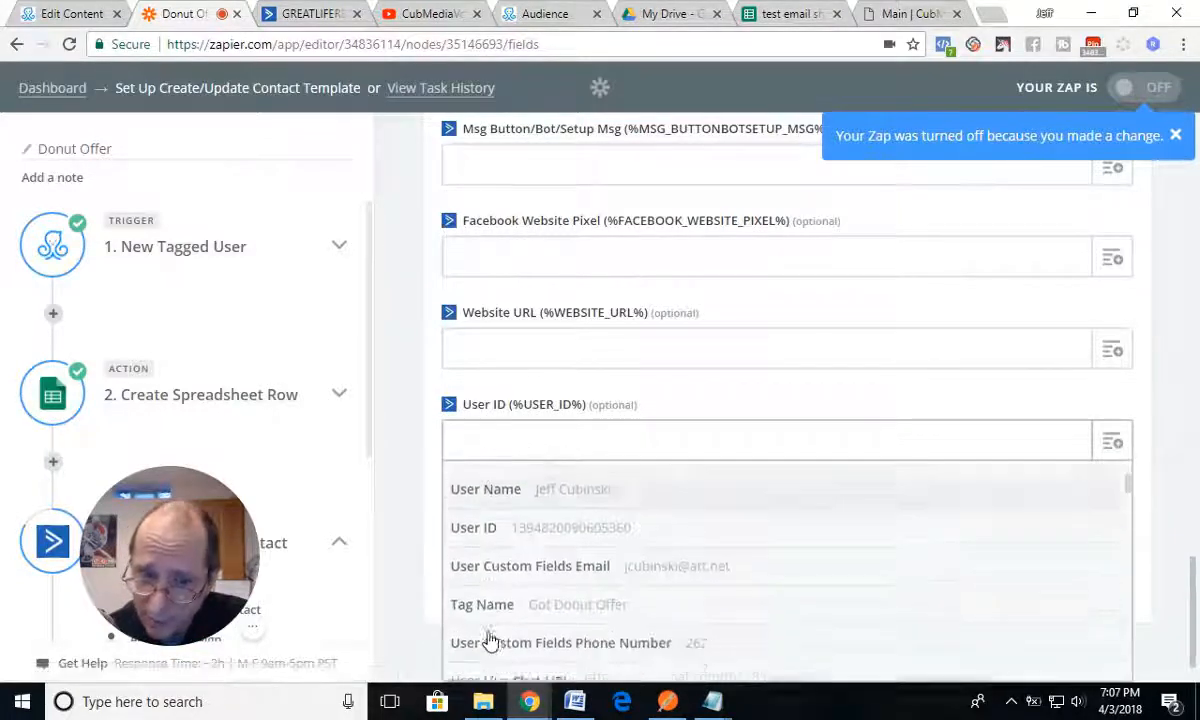
pyautogui.click(492, 534)
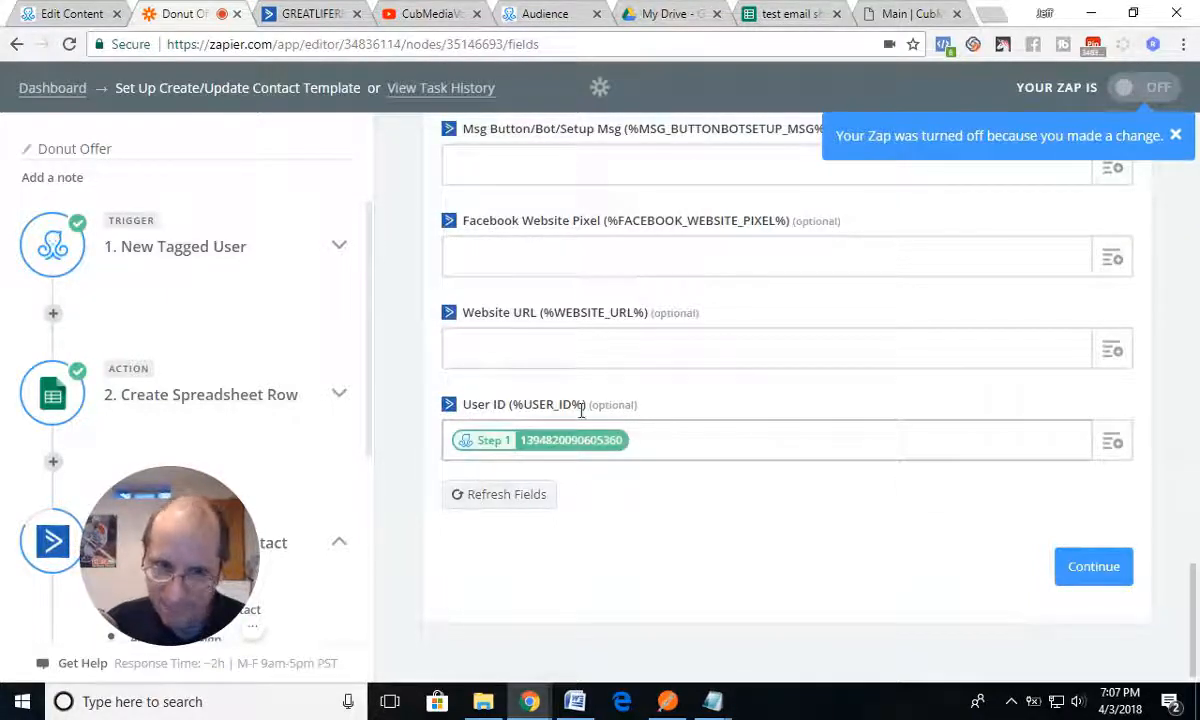
# Step: Send a test contact to ActiveCampaign, then finish the Donut Offer zap and turn it on
pyautogui.click(1084, 567)
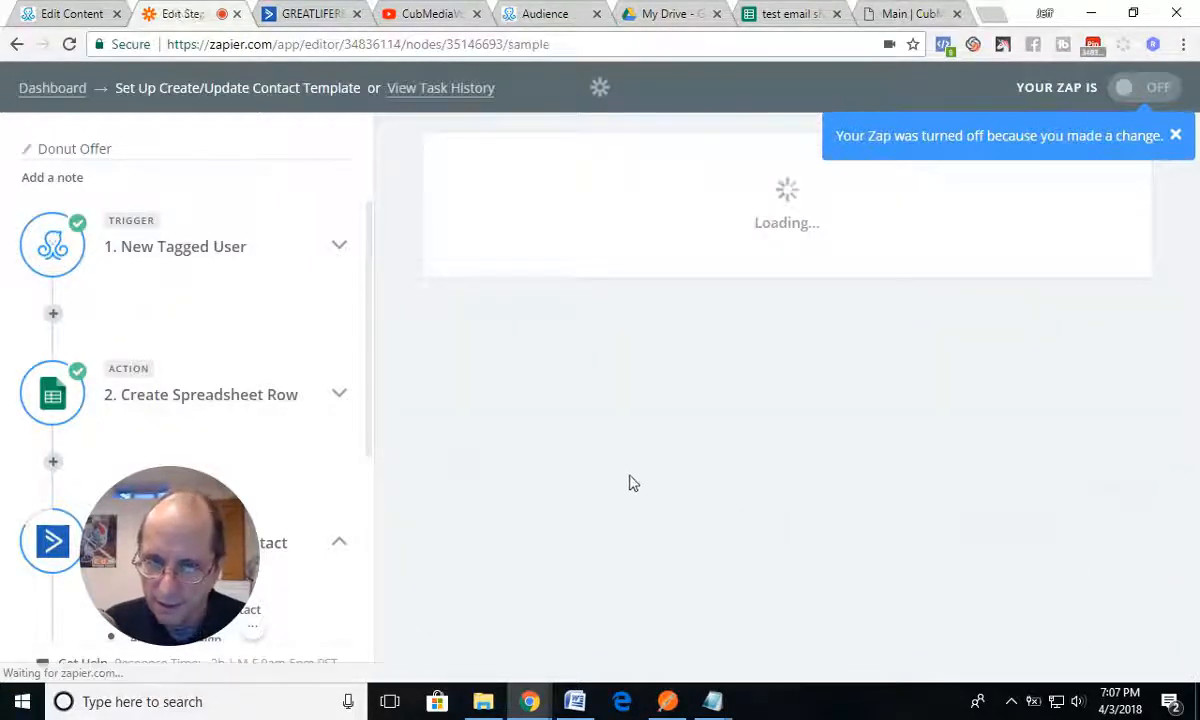
pyautogui.scroll(-8, 884, 463)
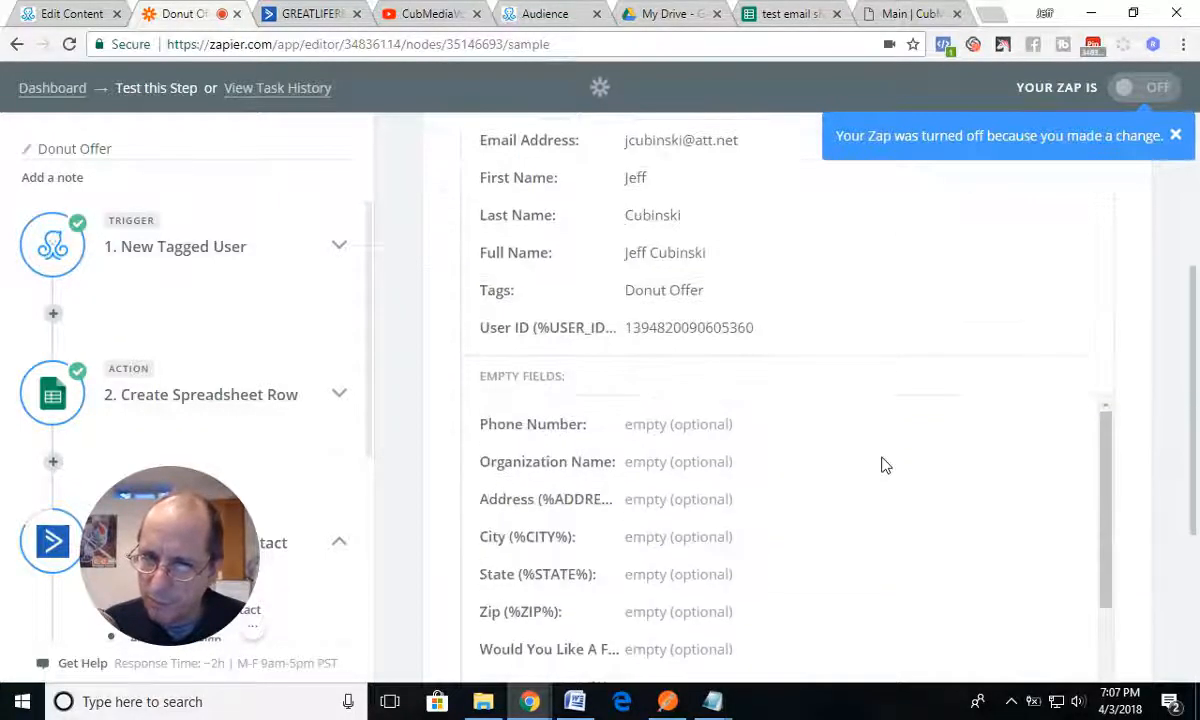
pyautogui.scroll(-3, 1093, 466)
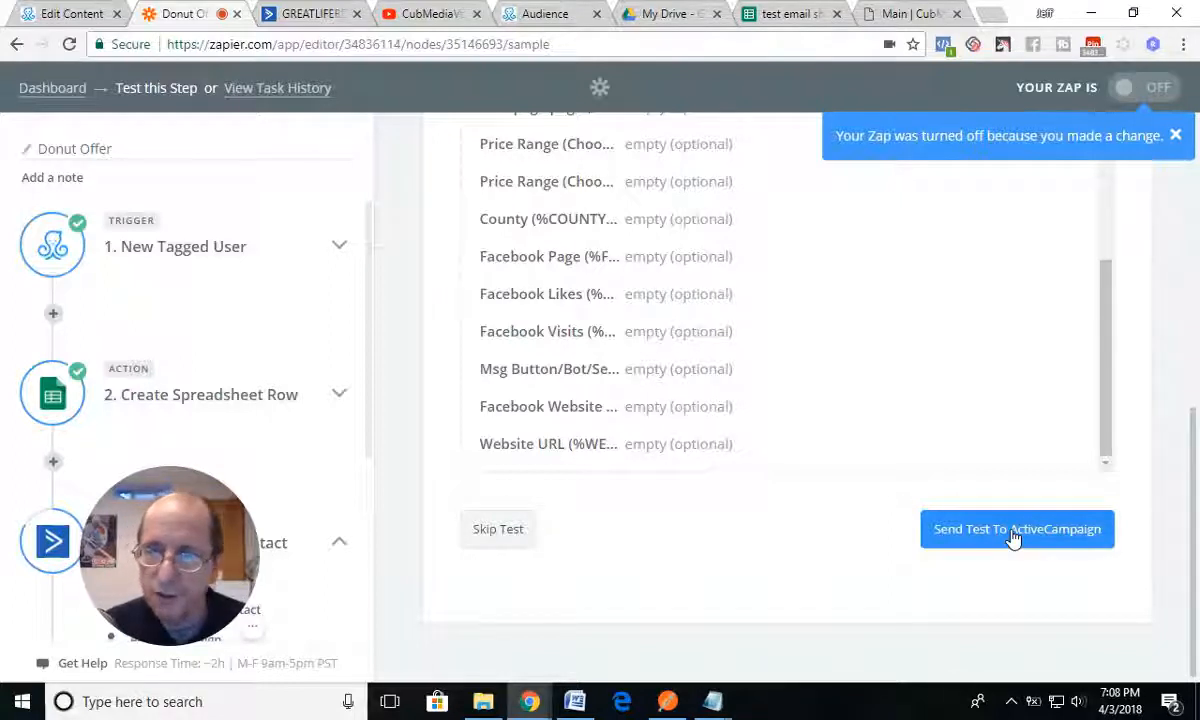
pyautogui.click(1013, 535)
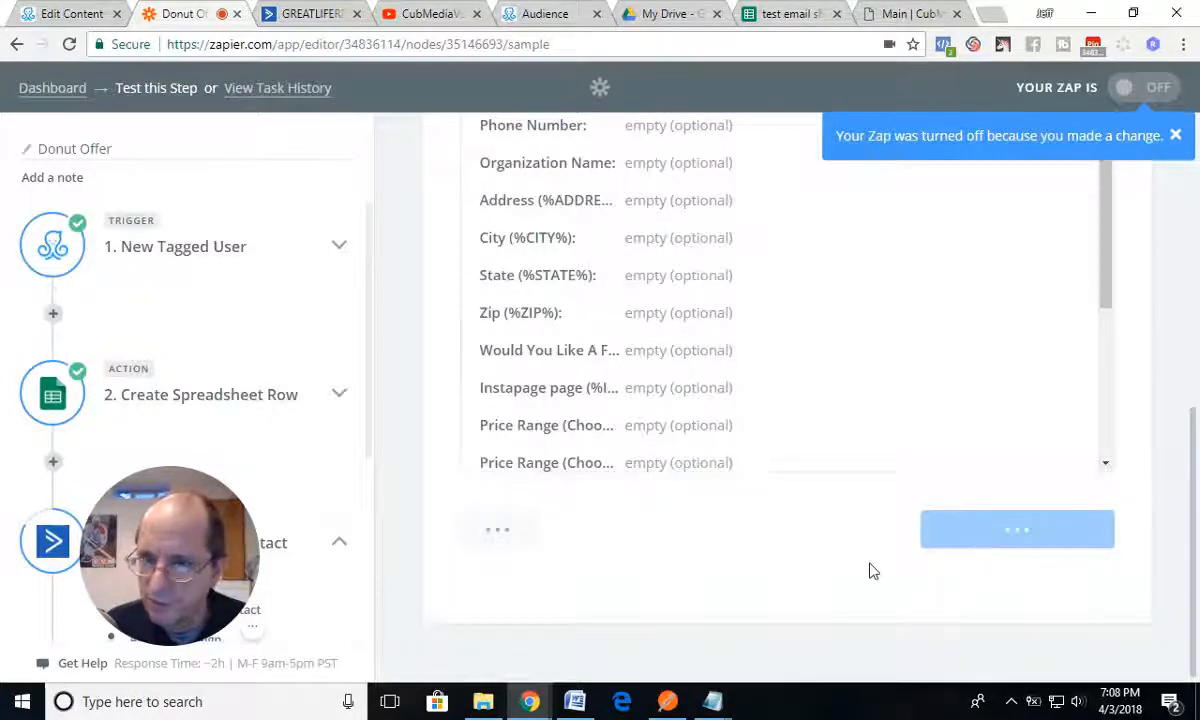
pyautogui.scroll(-3, 870, 571)
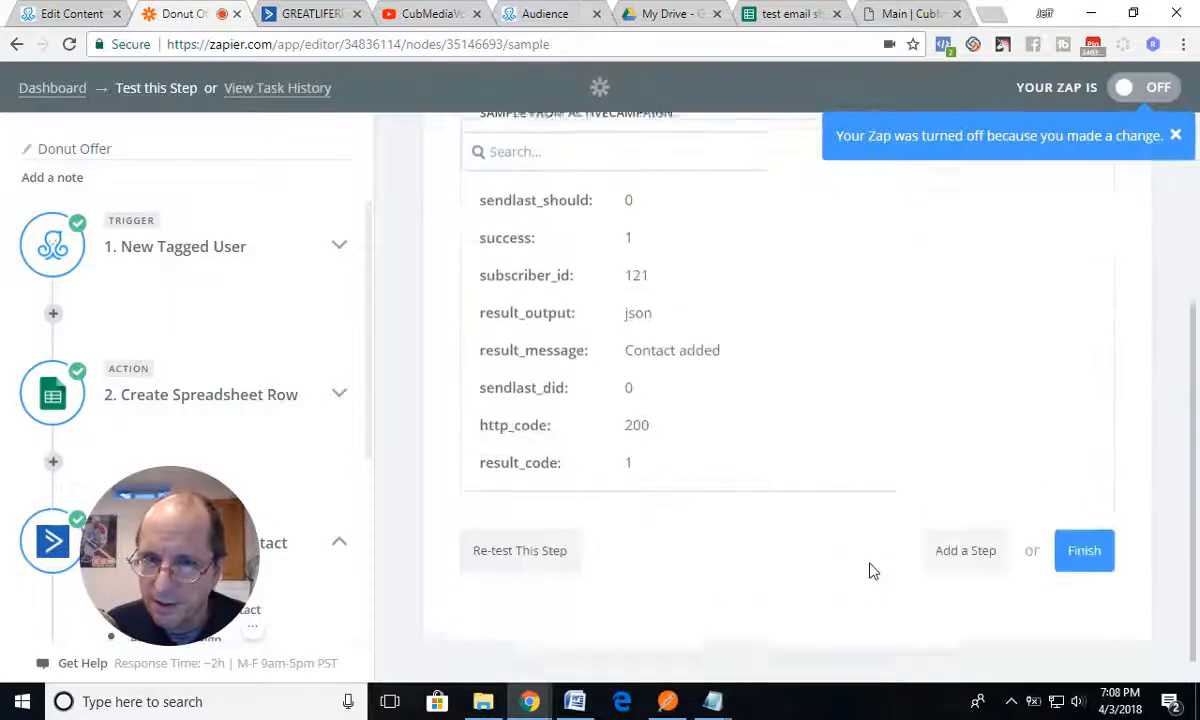
pyautogui.click(1084, 540)
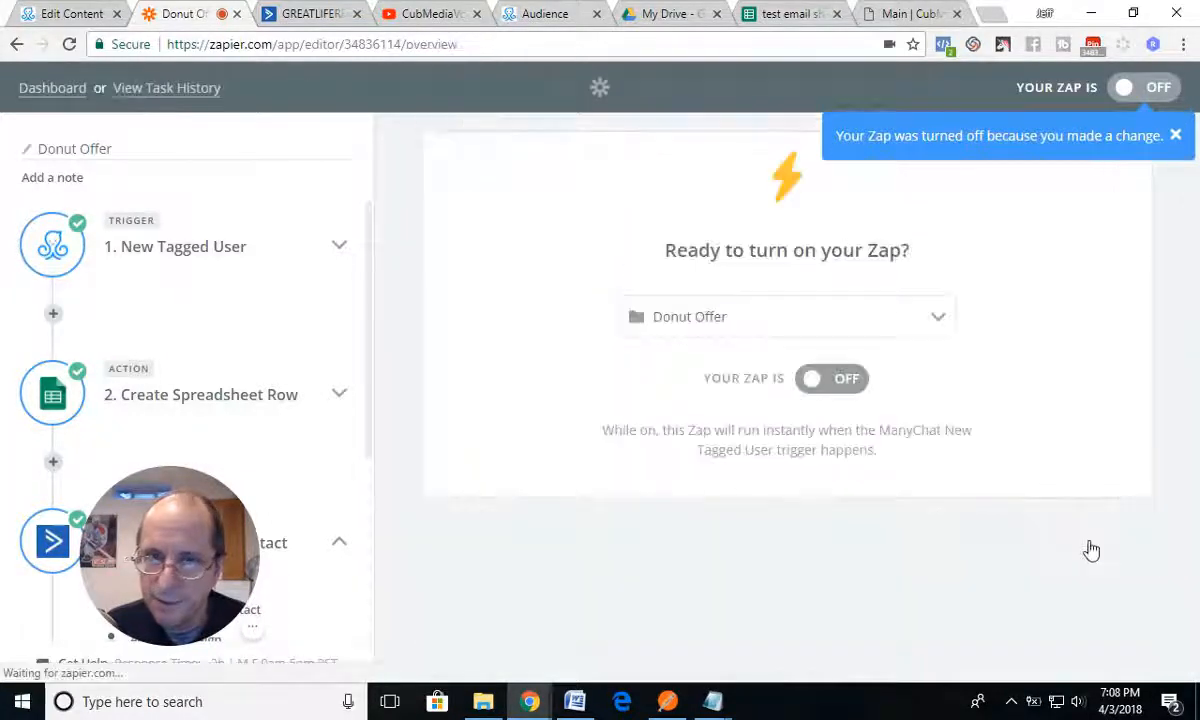
pyautogui.click(849, 384)
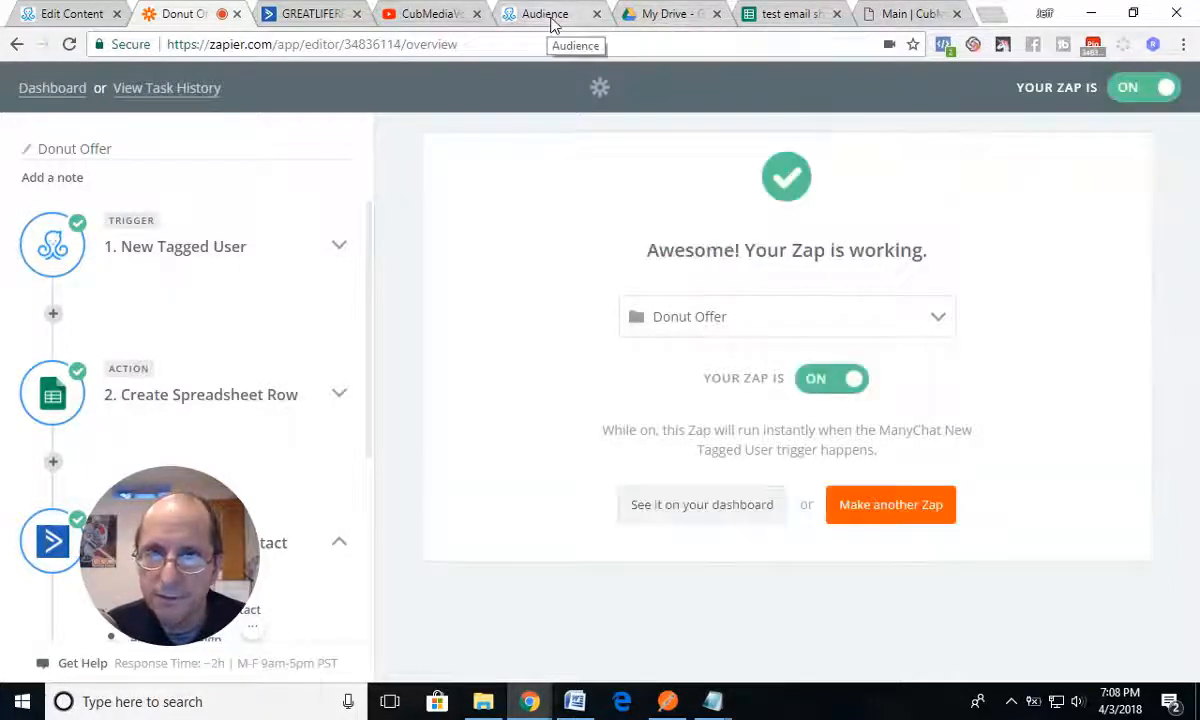
# Step: Switch to ActiveCampaign, reload the lists and open the Donut Offer list to check its contacts
pyautogui.click(303, 19)
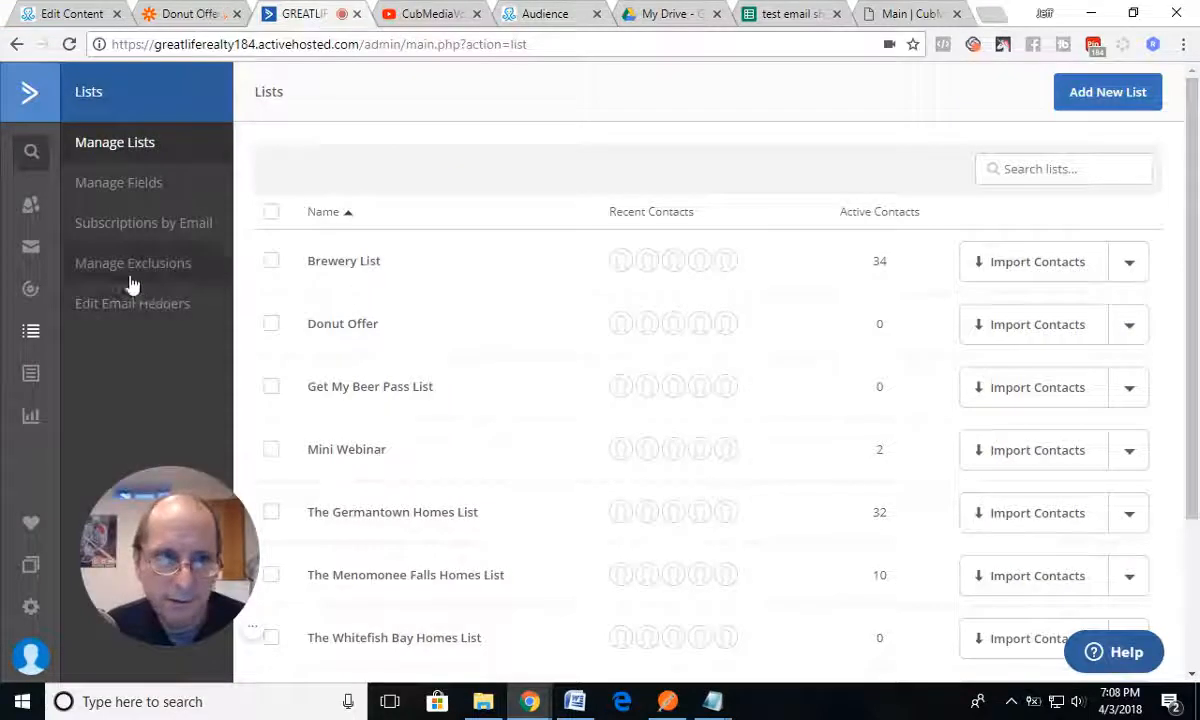
pyautogui.click(30, 100)
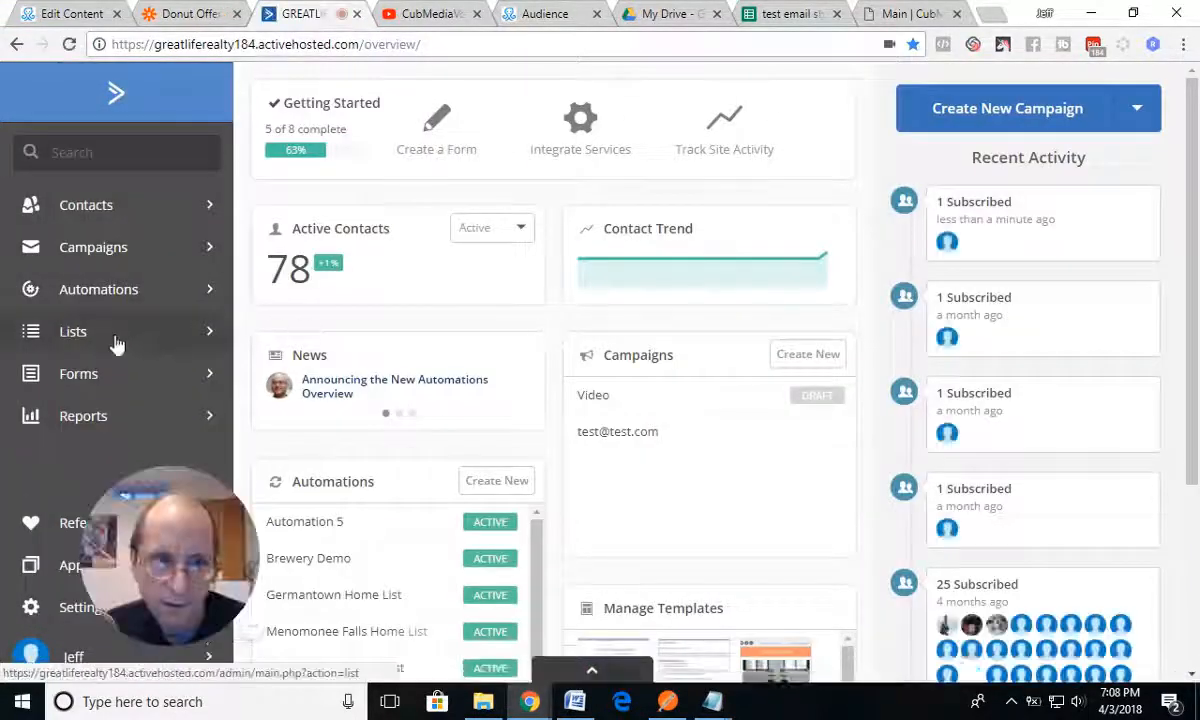
pyautogui.click(80, 334)
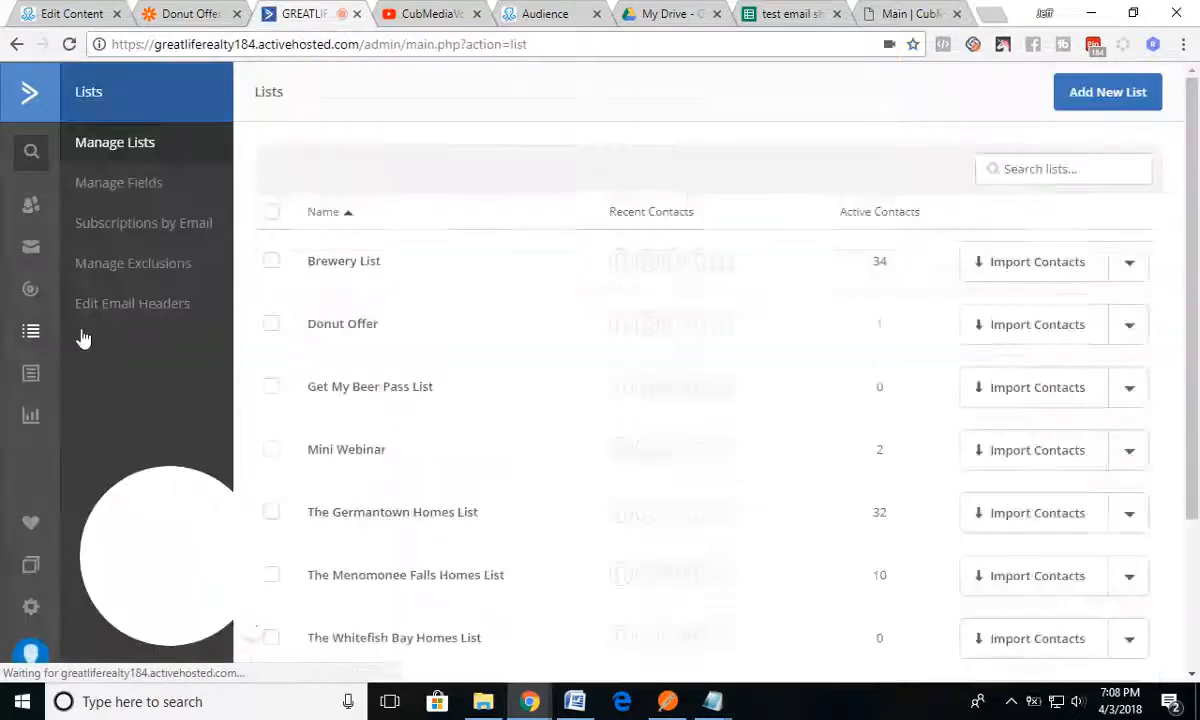
pyautogui.click(368, 326)
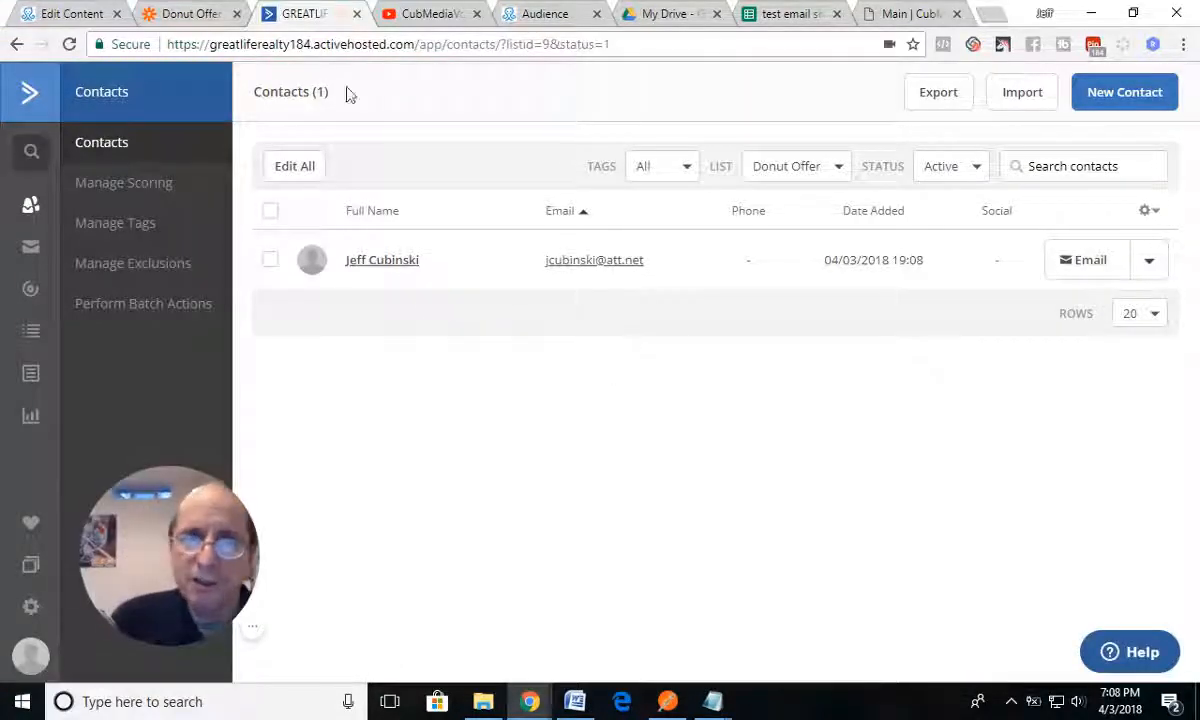
# Step: Switch to the test email sheet in Google Sheets and delete the test redemption record in row 2
pyautogui.click(195, 14)
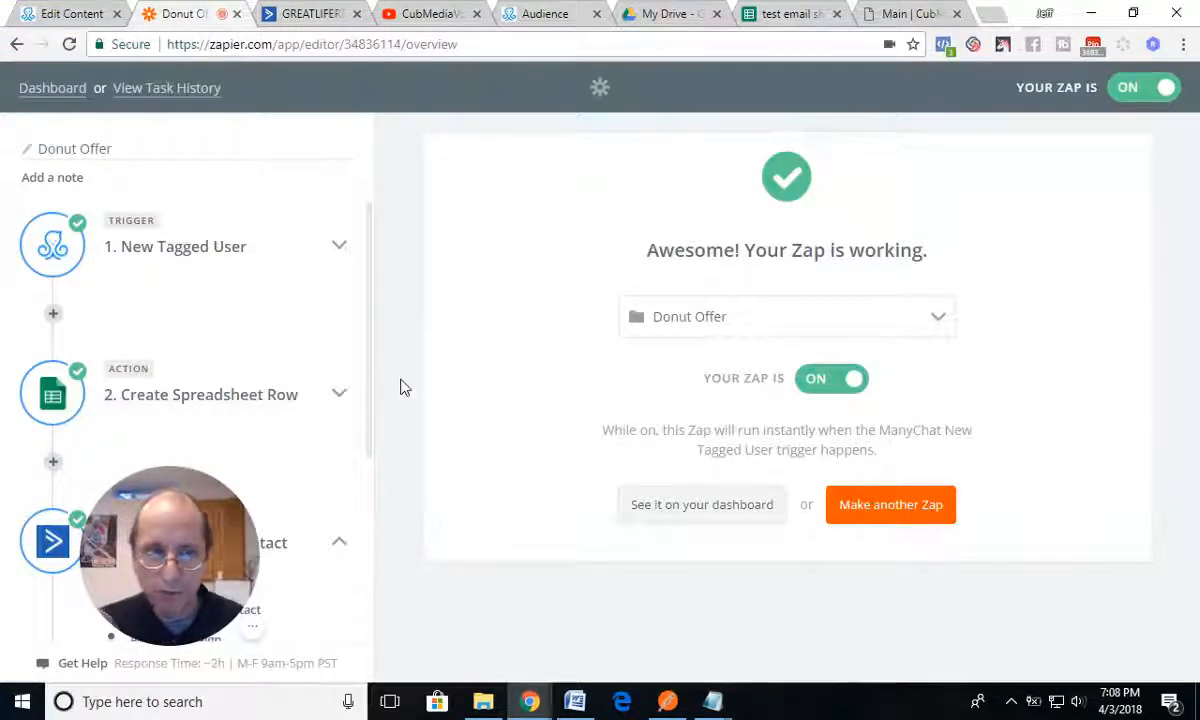
pyautogui.click(58, 16)
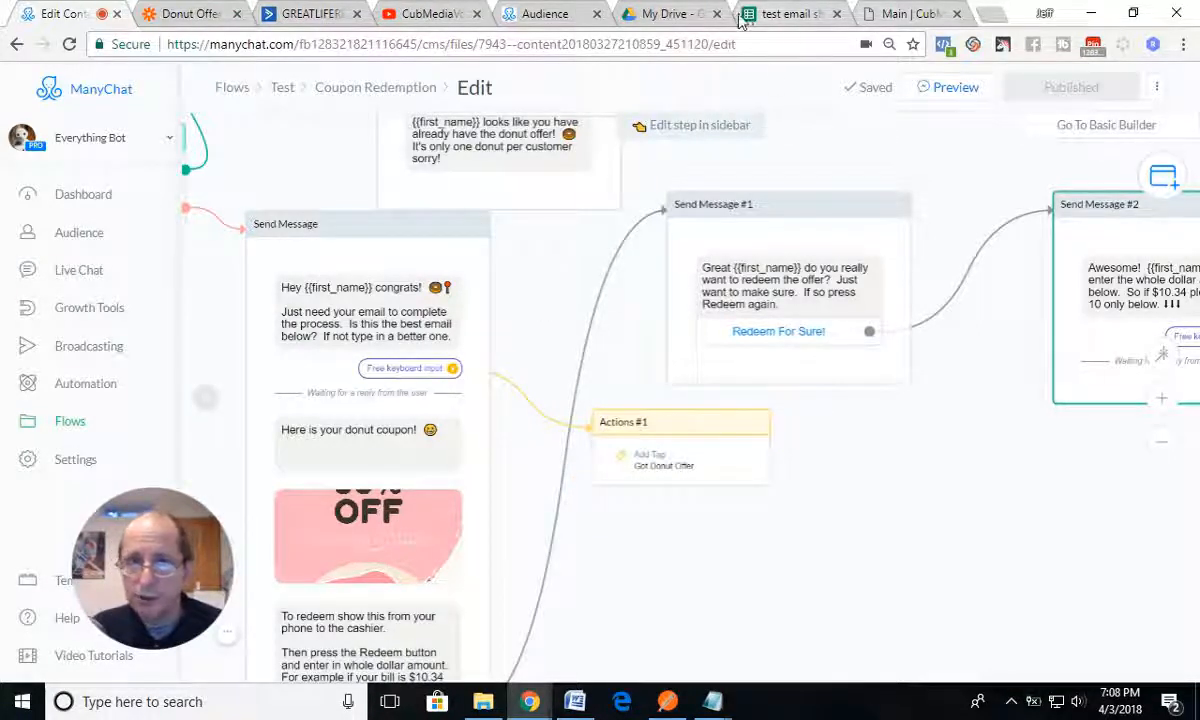
pyautogui.click(770, 14)
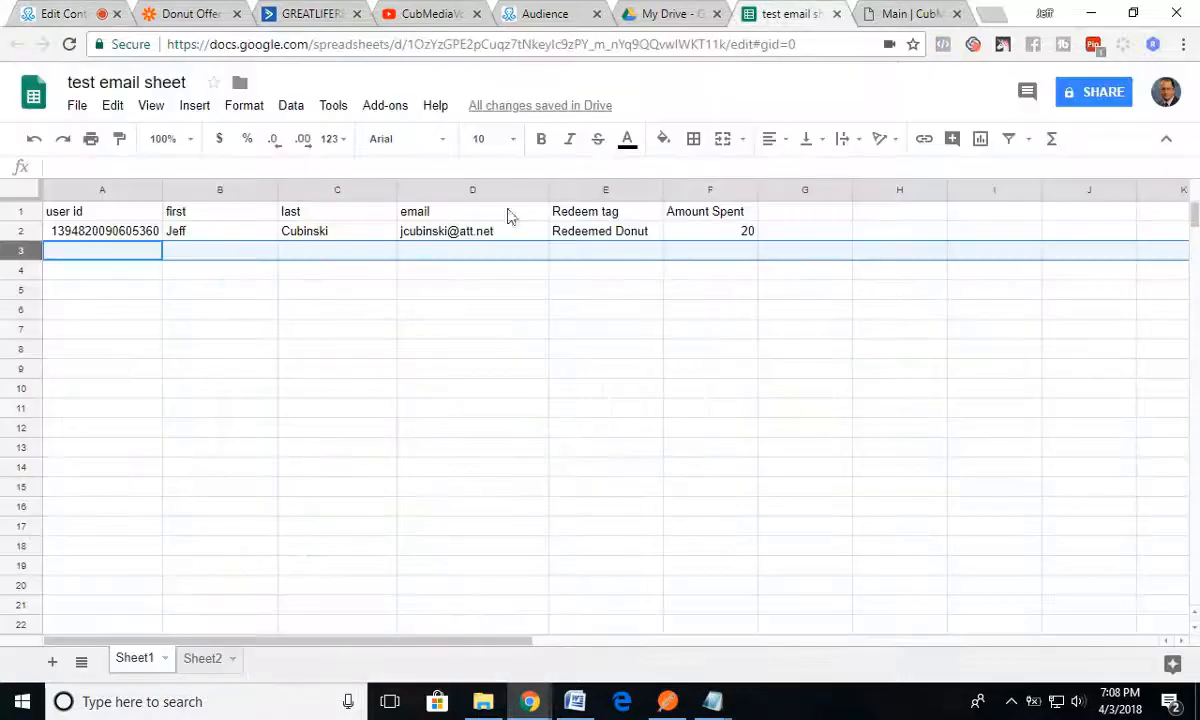
pyautogui.click(12, 231)
pyautogui.rightClick(12, 231)
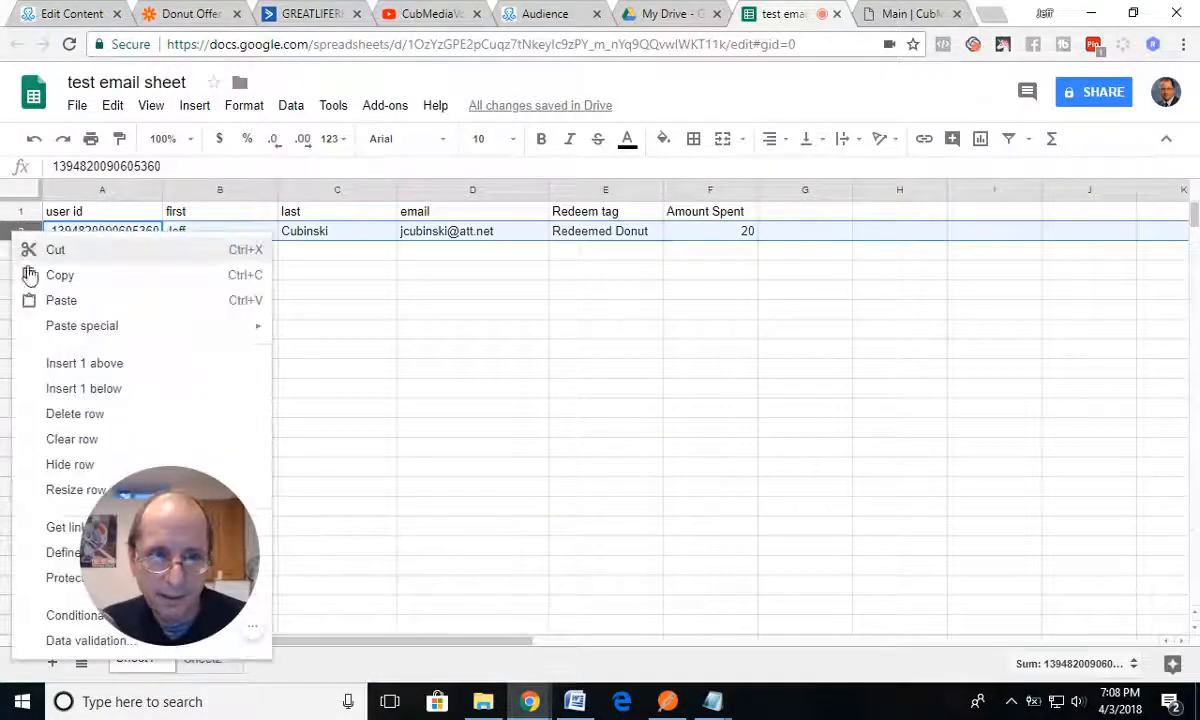
pyautogui.click(55, 410)
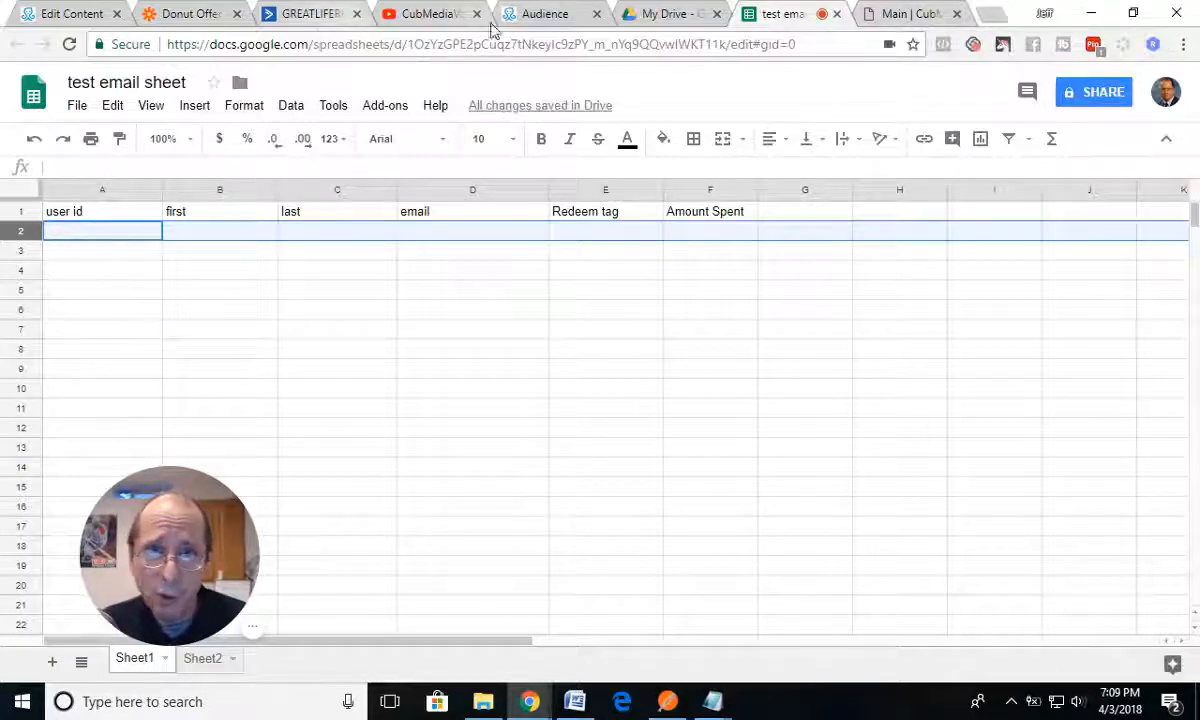
# Step: Switch to the ManyChat audience, remove the Got Donut Offer and Redeemed Donut tags from the test subscriber, and close the profile
pyautogui.click(535, 14)
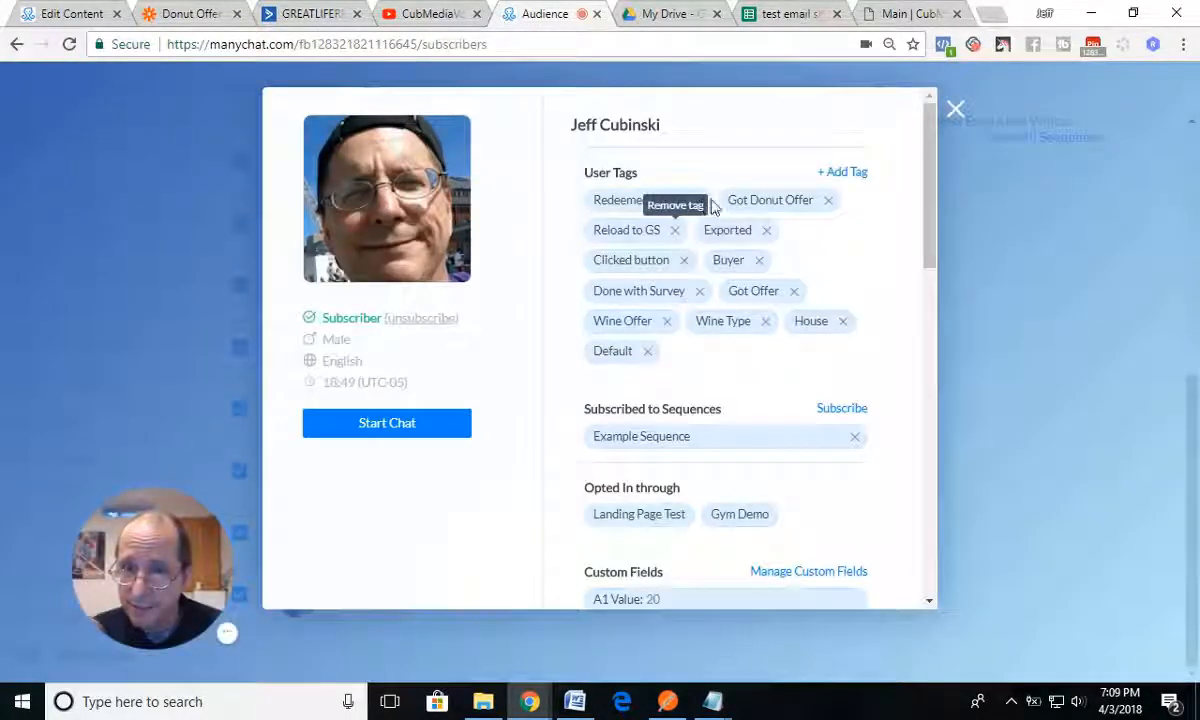
pyautogui.click(828, 200)
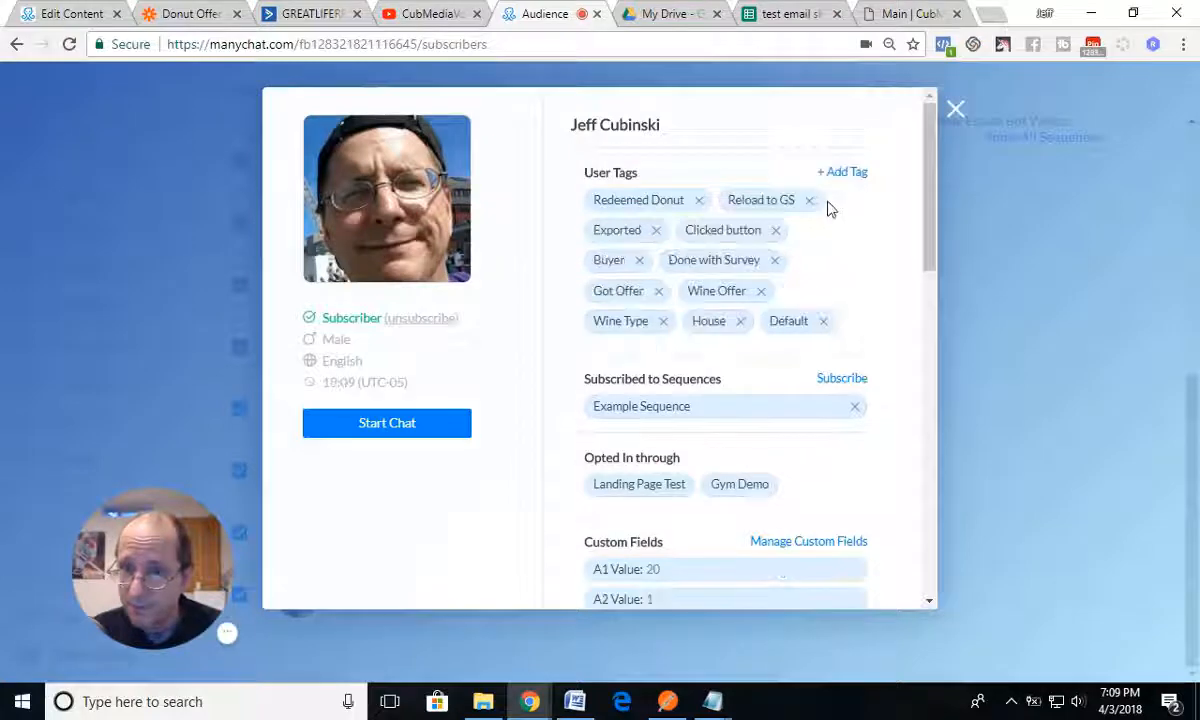
pyautogui.click(698, 201)
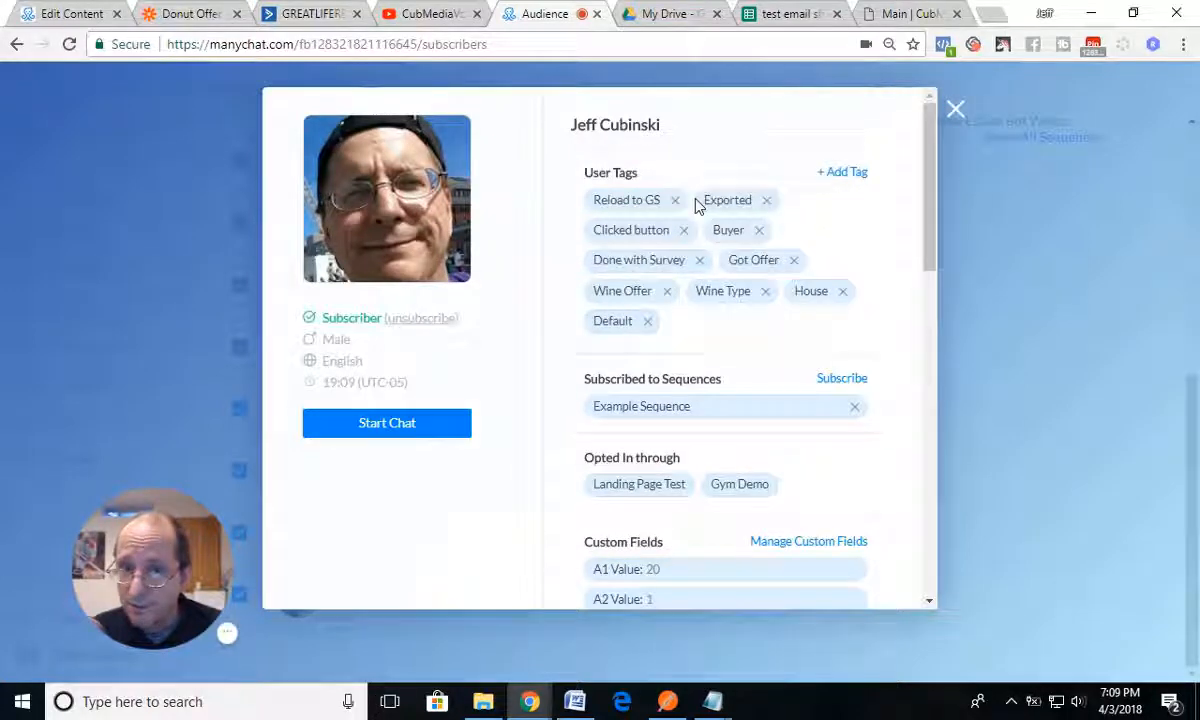
pyautogui.click(957, 113)
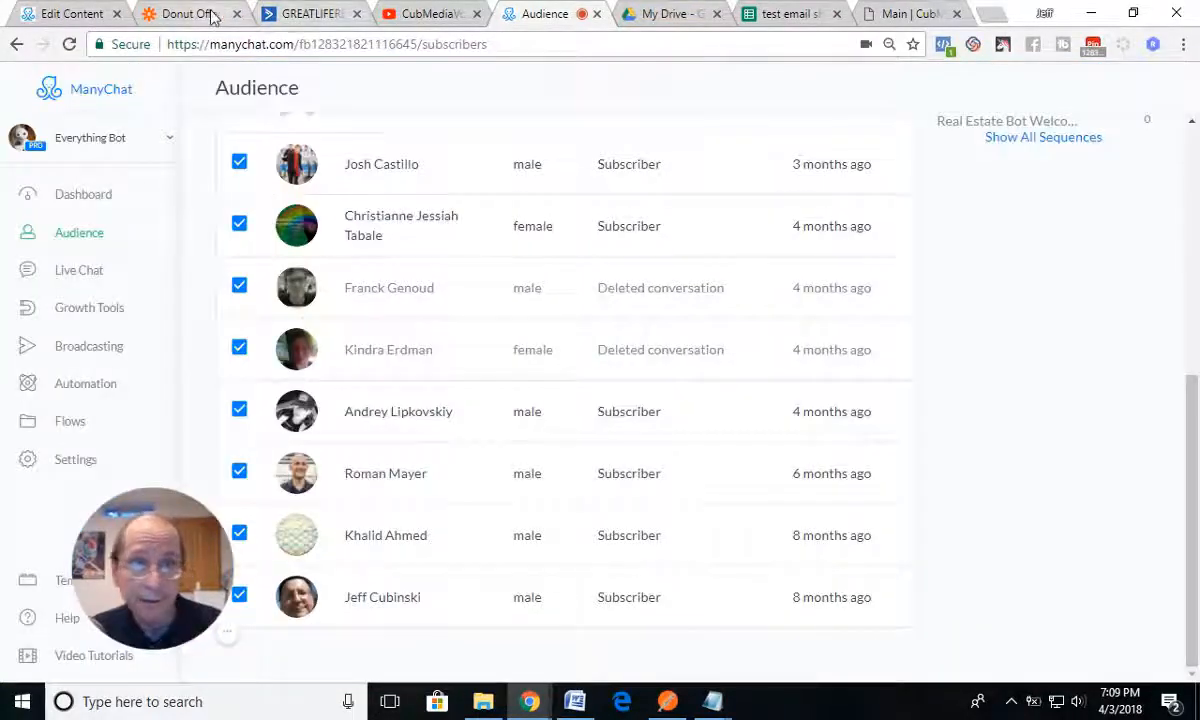
# Step: Switch to ActiveCampaign, delete the test contact from the Donut Offer list, and return to the account overview
pyautogui.click(318, 14)
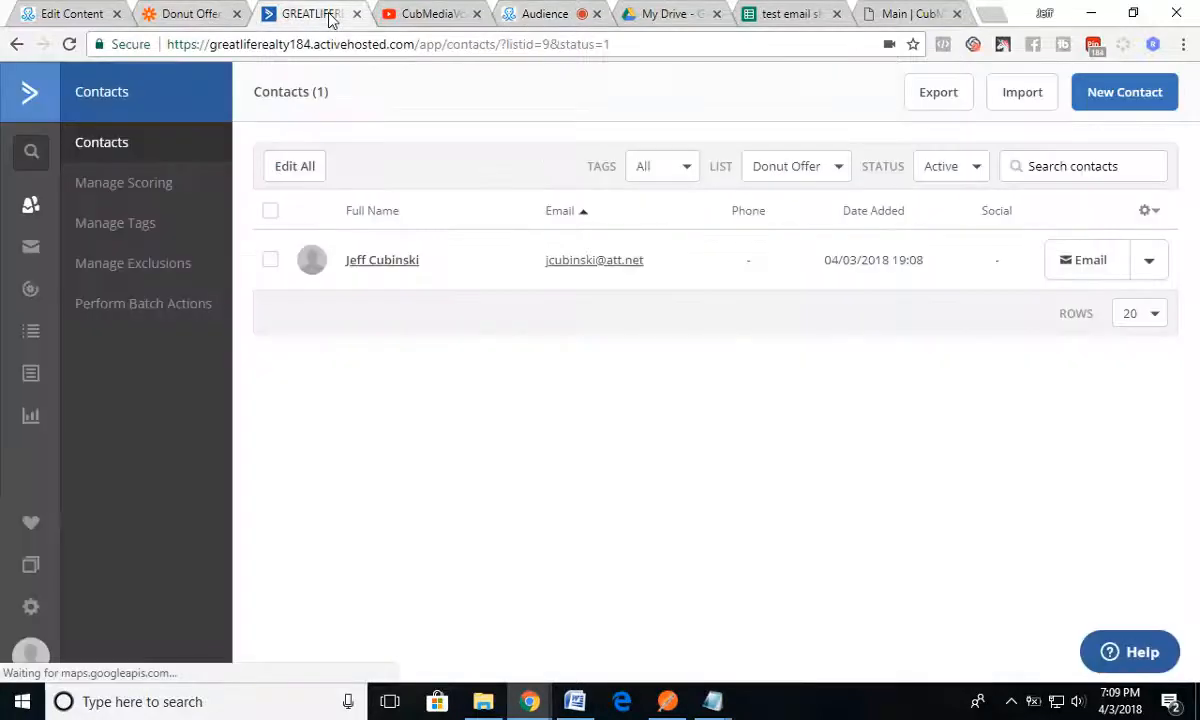
pyautogui.click(270, 260)
pyautogui.click(340, 166)
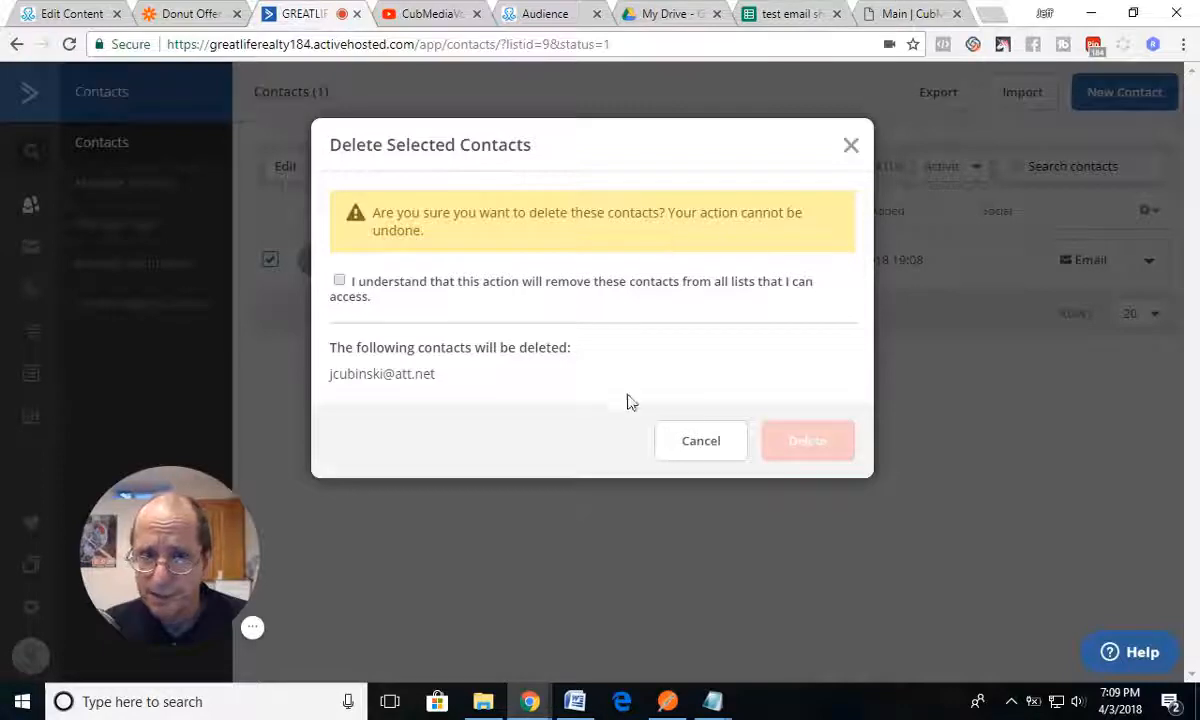
pyautogui.click(339, 281)
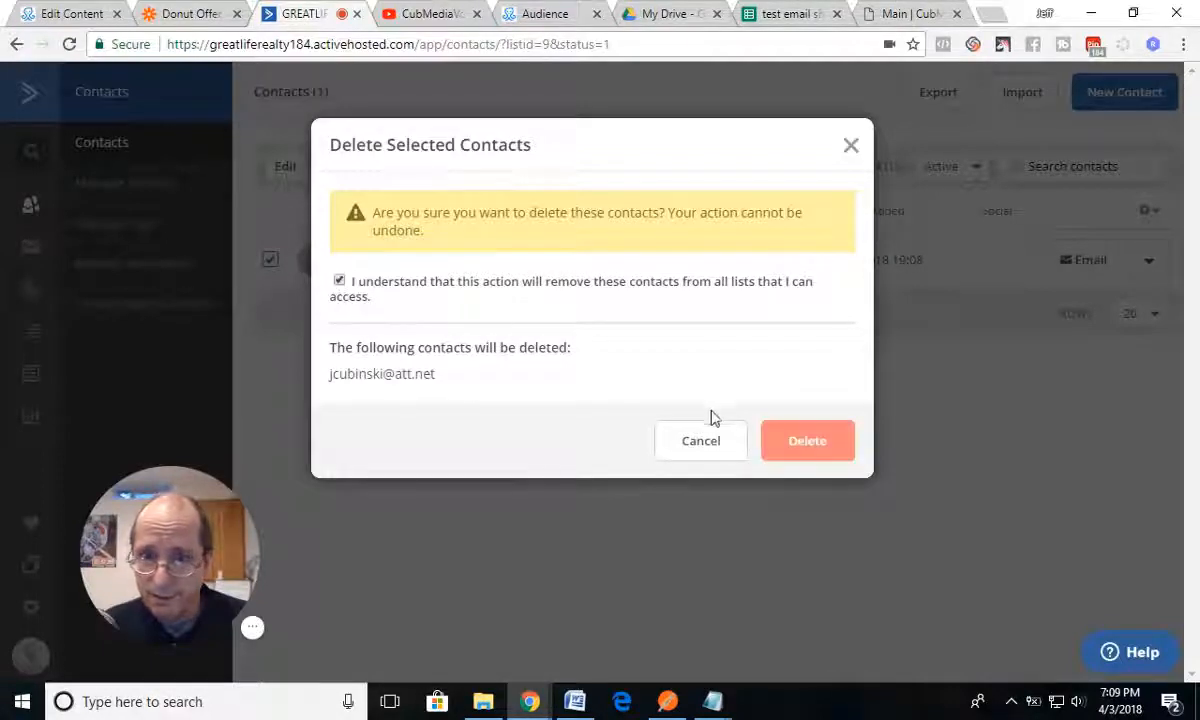
pyautogui.click(795, 445)
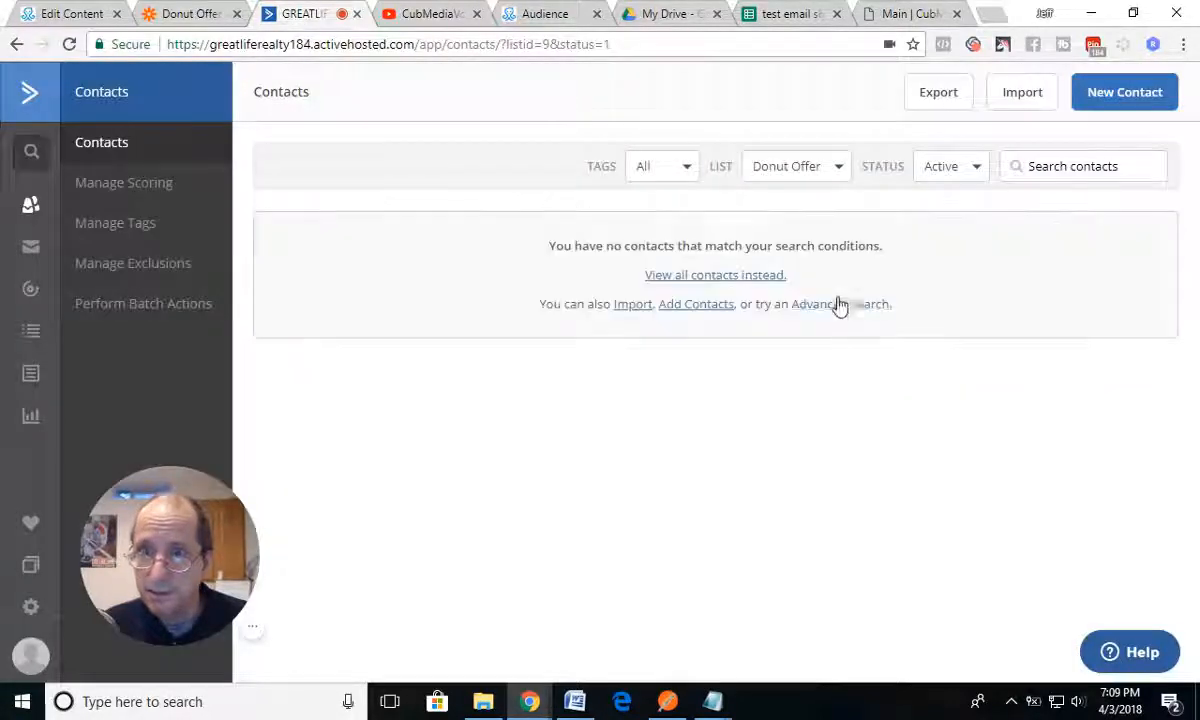
pyautogui.click(27, 104)
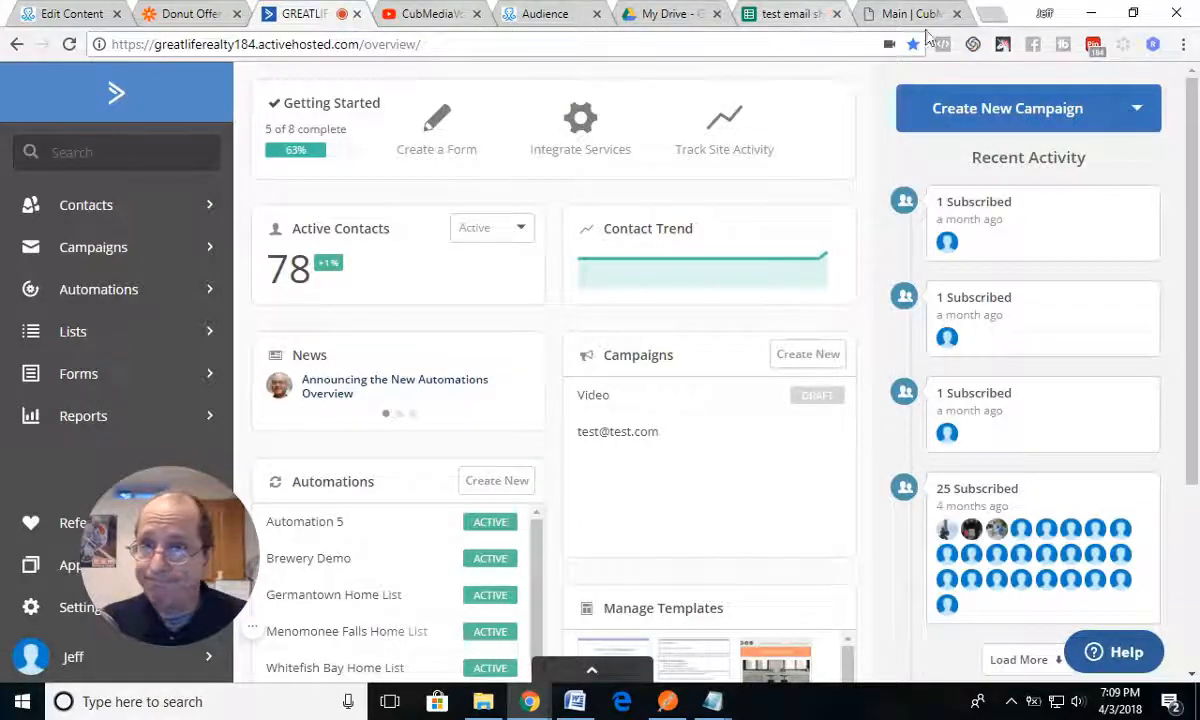
# Step: Open messenger.com in a new browser tab
pyautogui.click(990, 14)
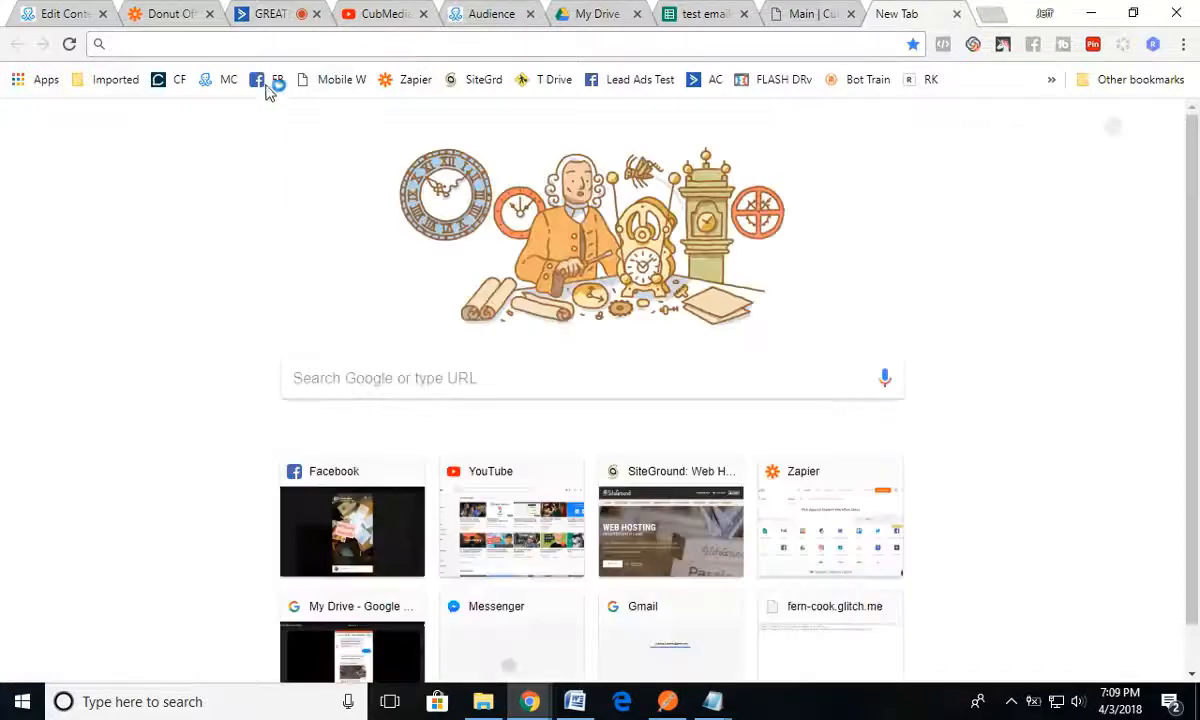
pyautogui.write('me')
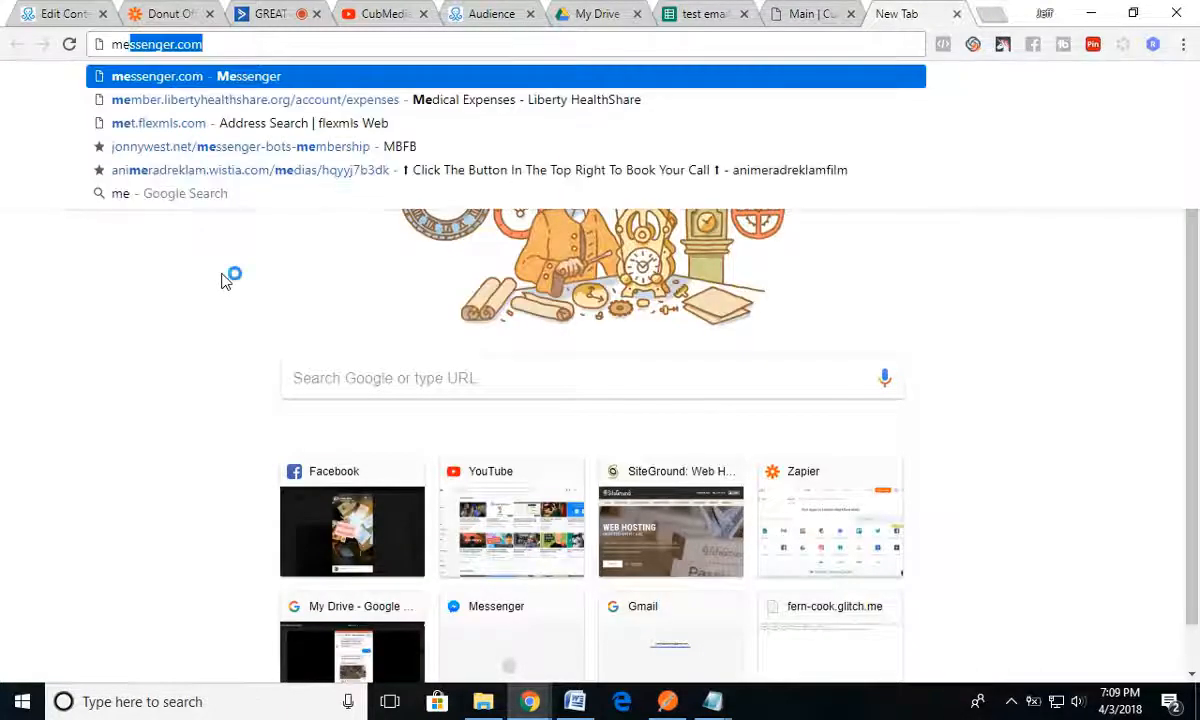
pyautogui.press('Return')
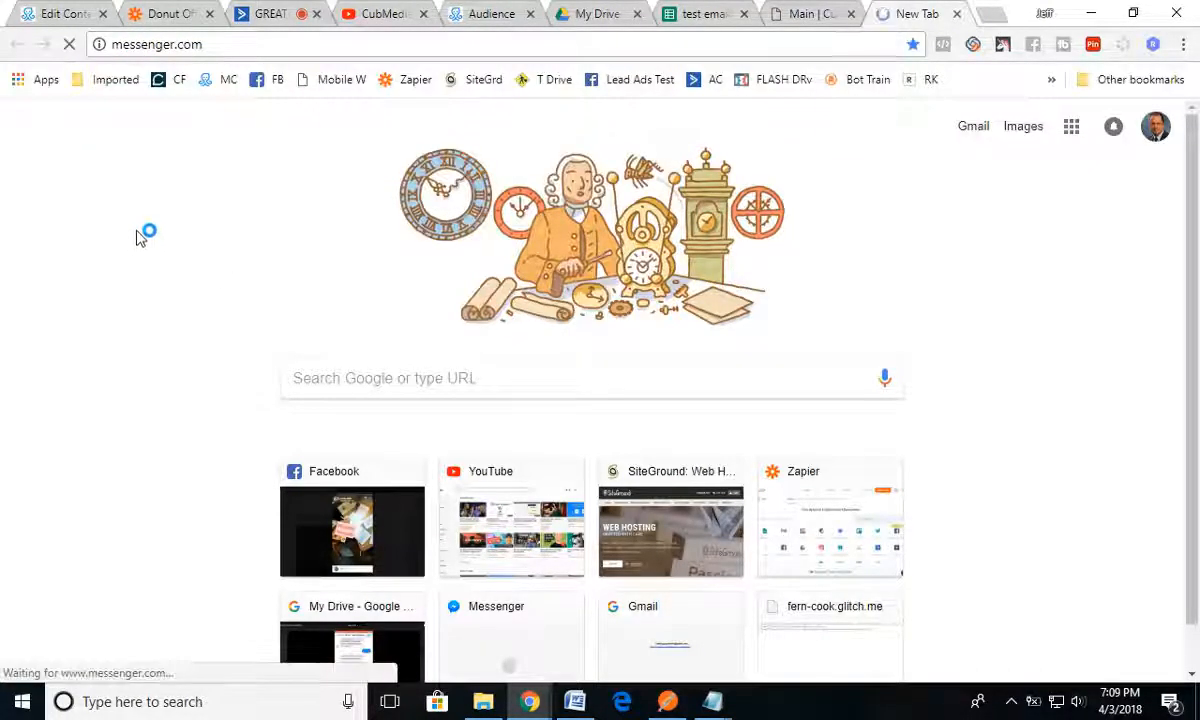
# Step: Send a preview of the Coupon Redemption flow from ManyChat and look for its message in Messenger
pyautogui.click(75, 17)
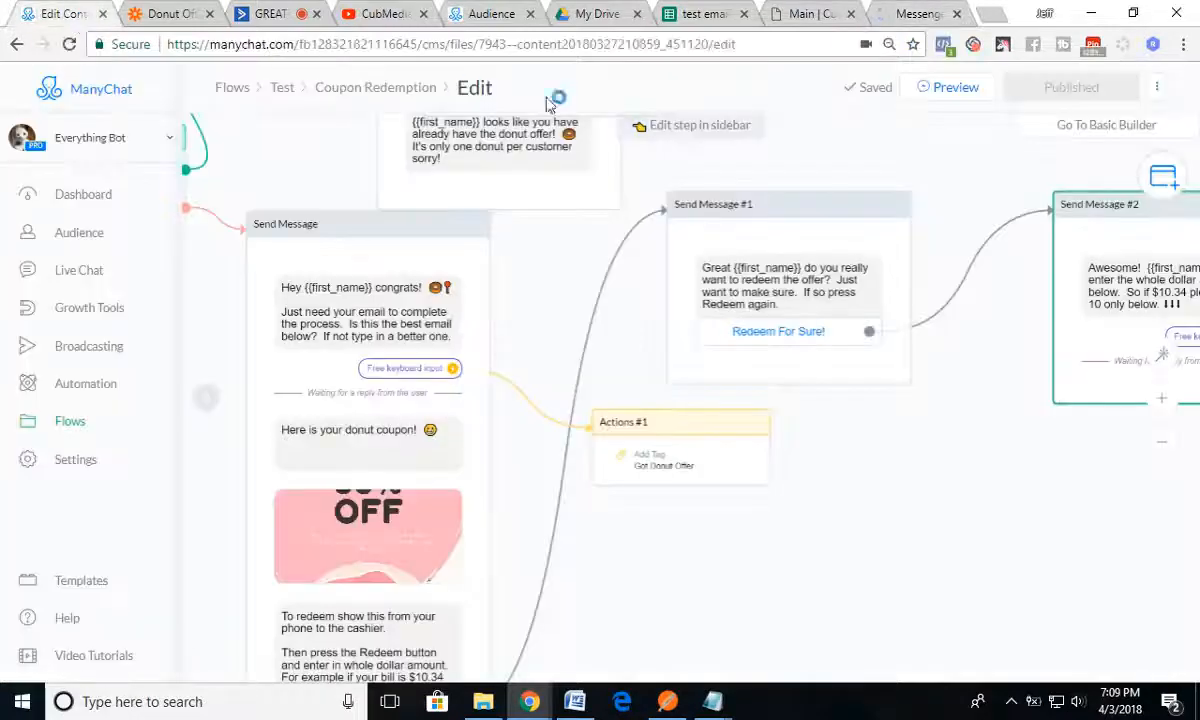
pyautogui.click(940, 87)
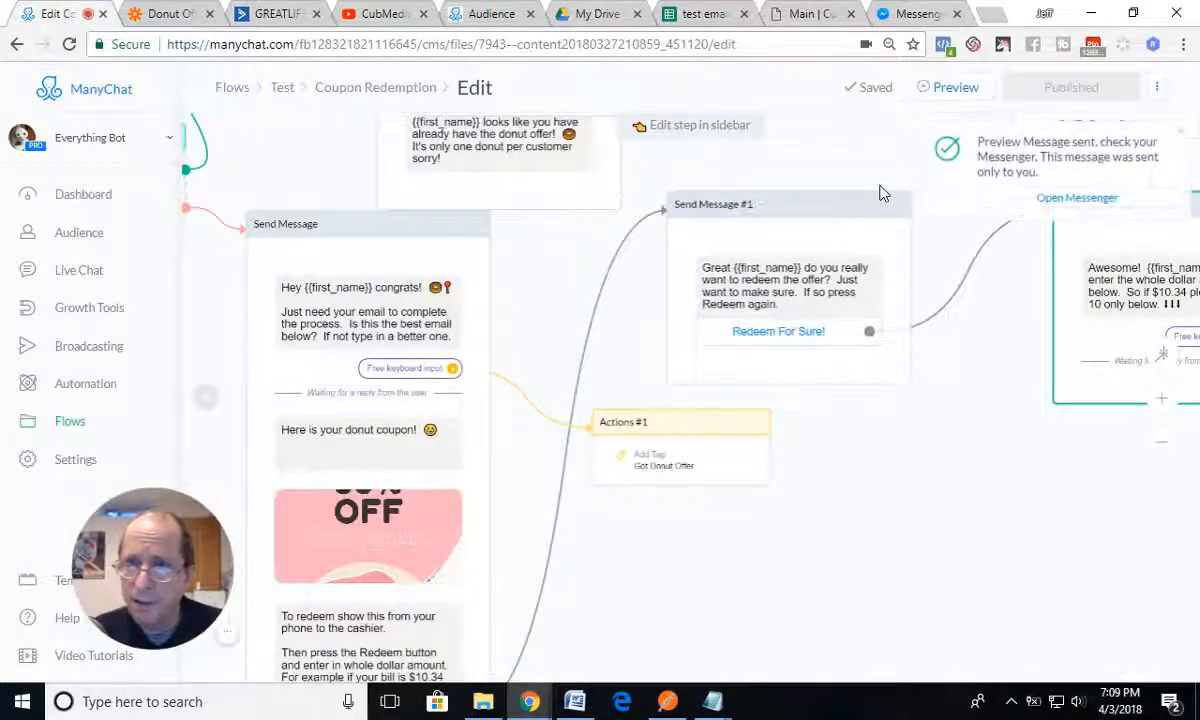
pyautogui.click(919, 14)
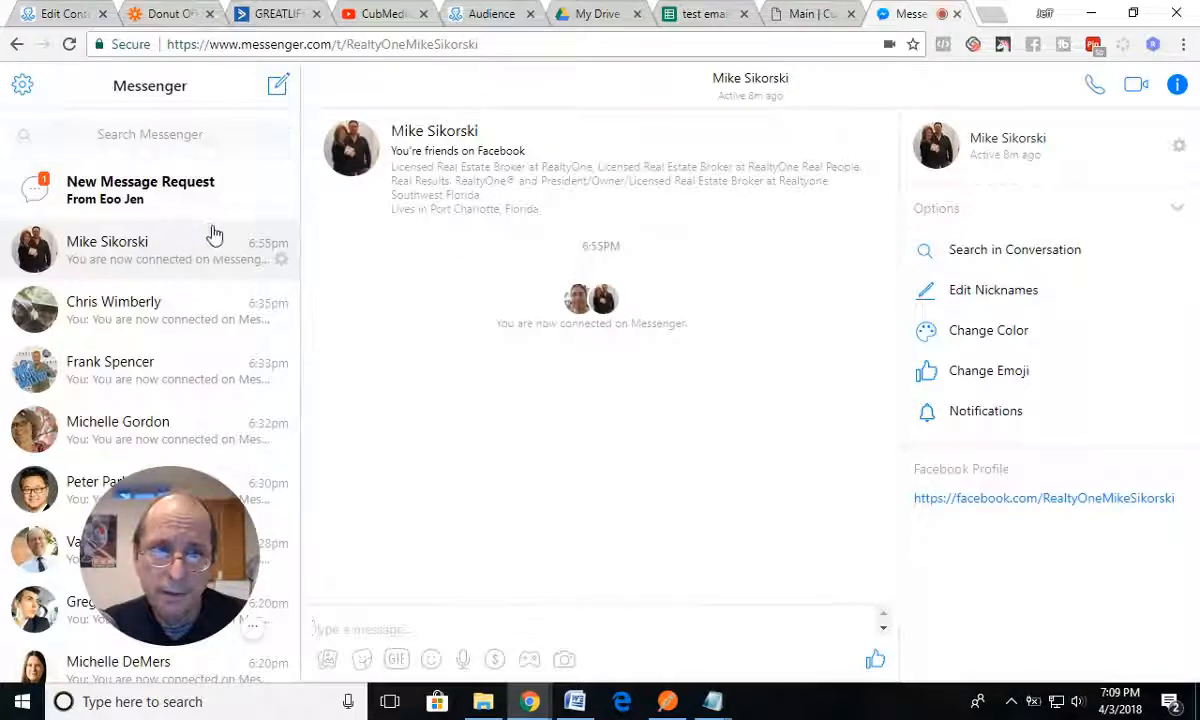
pyautogui.scroll(-3, 213, 234)
pyautogui.scroll(3, 213, 234)
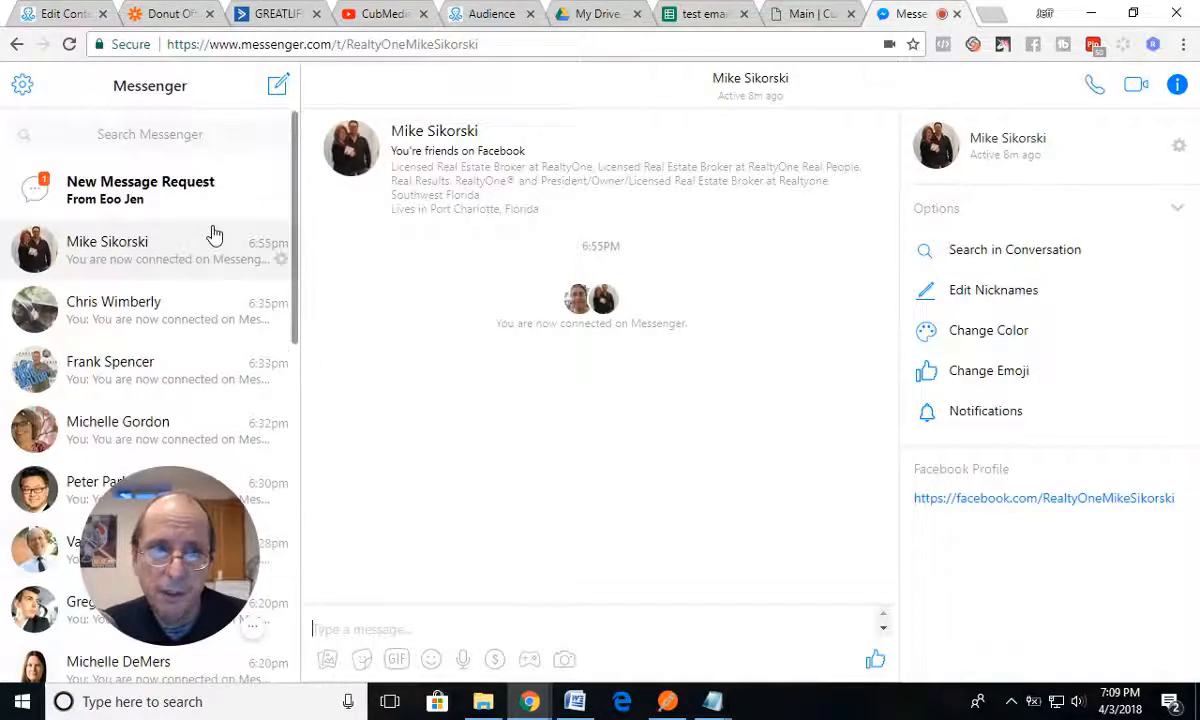
# Step: Open the Everything Bot conversation from ManyChat's preview notification and close the other Messenger tab
pyautogui.click(72, 15)
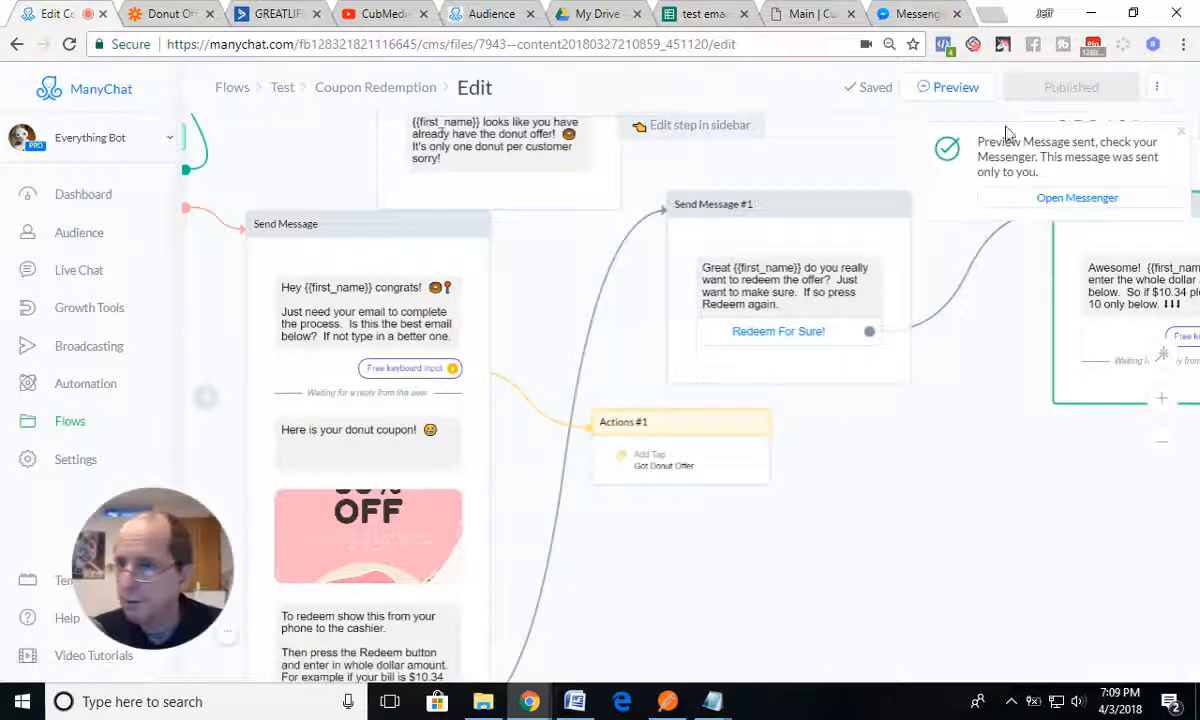
pyautogui.click(1070, 198)
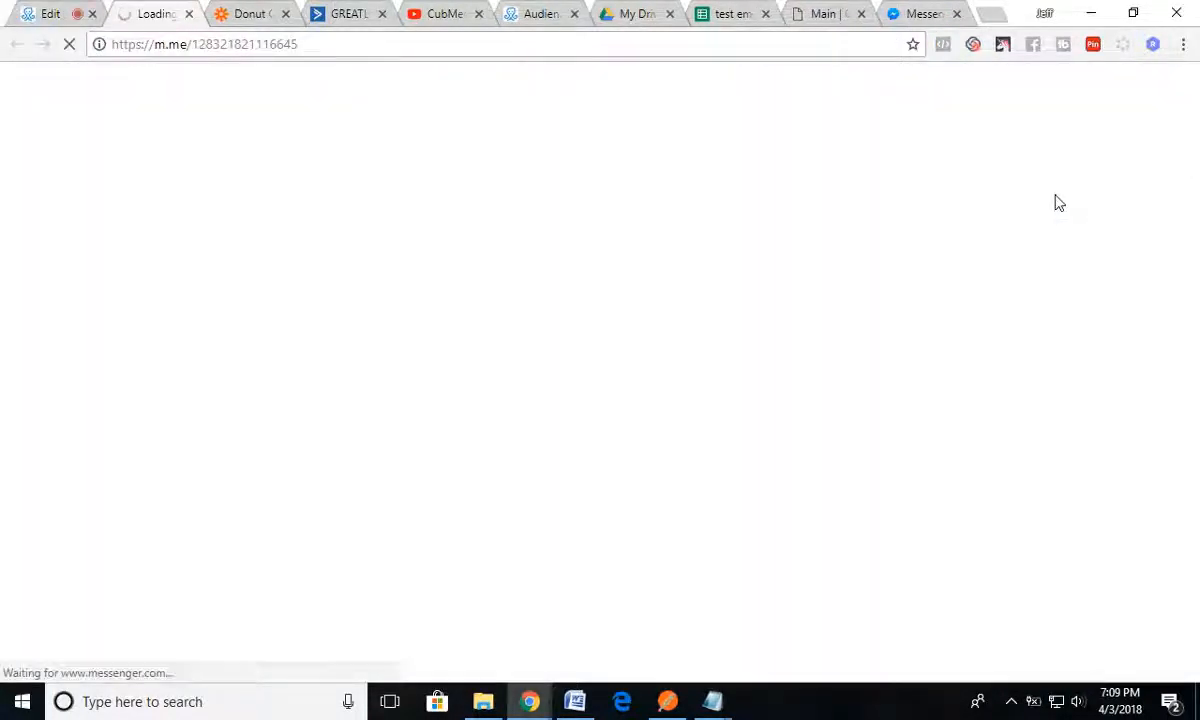
pyautogui.click(957, 14)
pyautogui.click(175, 18)
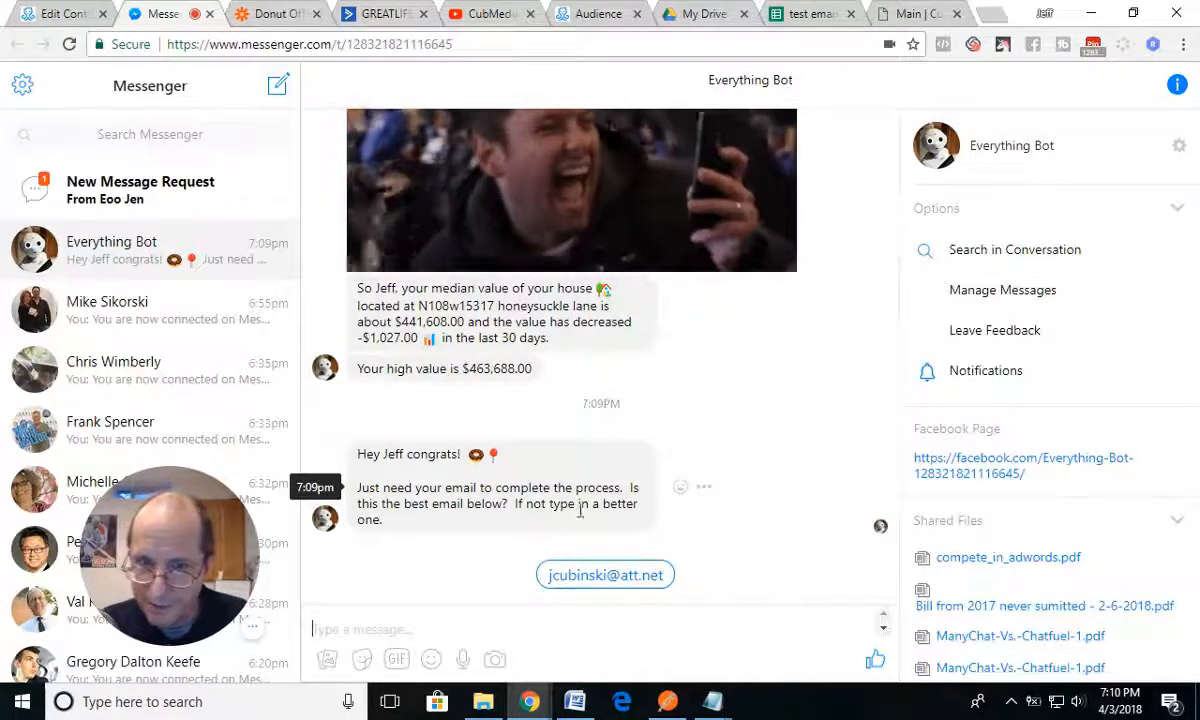
# Step: Reply to the bot with the suggested email address and review the donut coupon and its redemption instructions
pyautogui.click(594, 579)
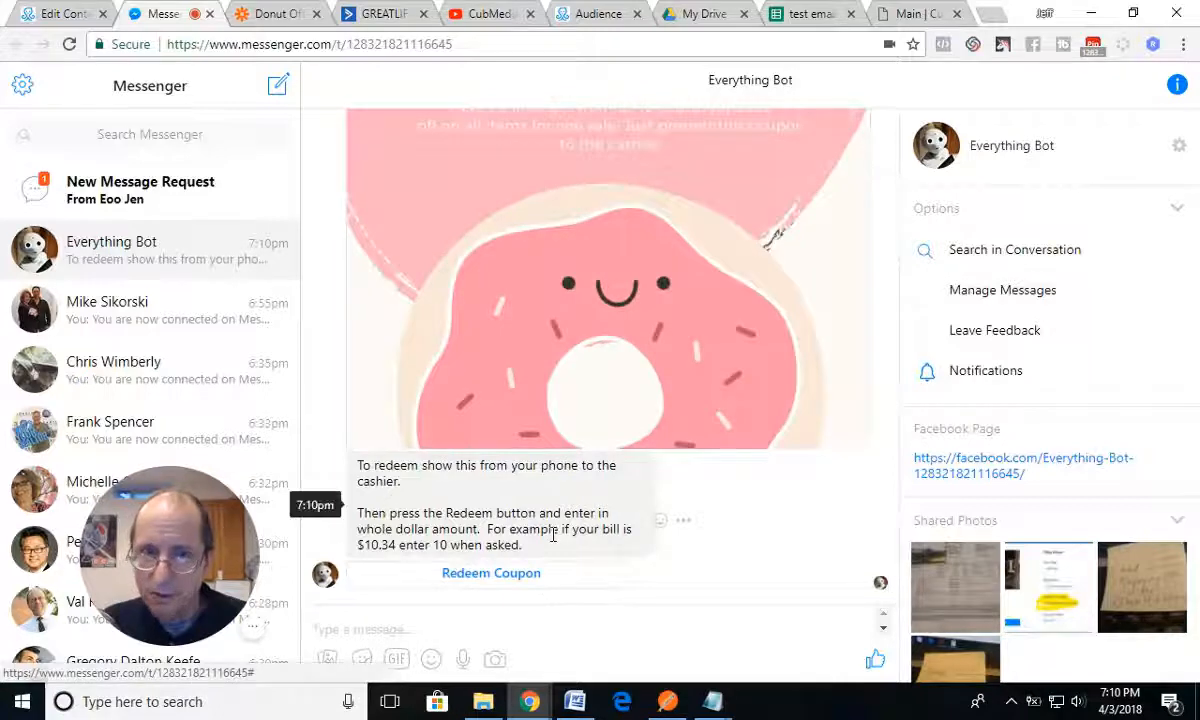
pyautogui.scroll(4, 550, 540)
pyautogui.scroll(4, 555, 541)
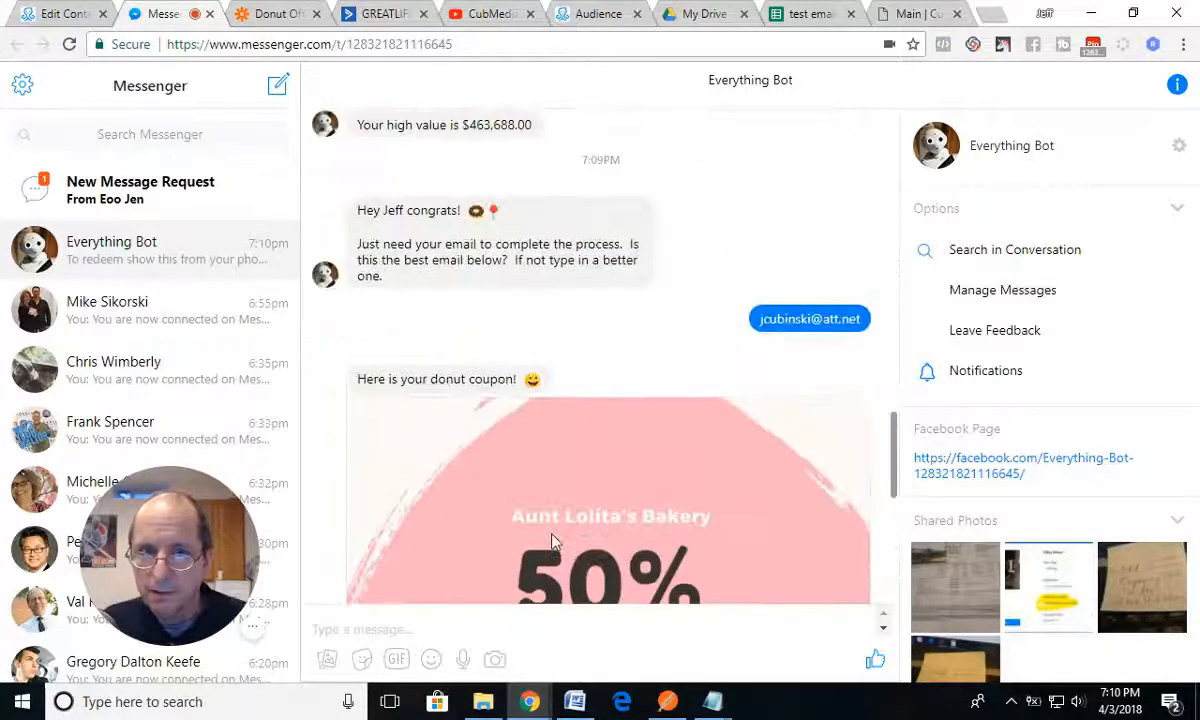
pyautogui.scroll(-3, 555, 541)
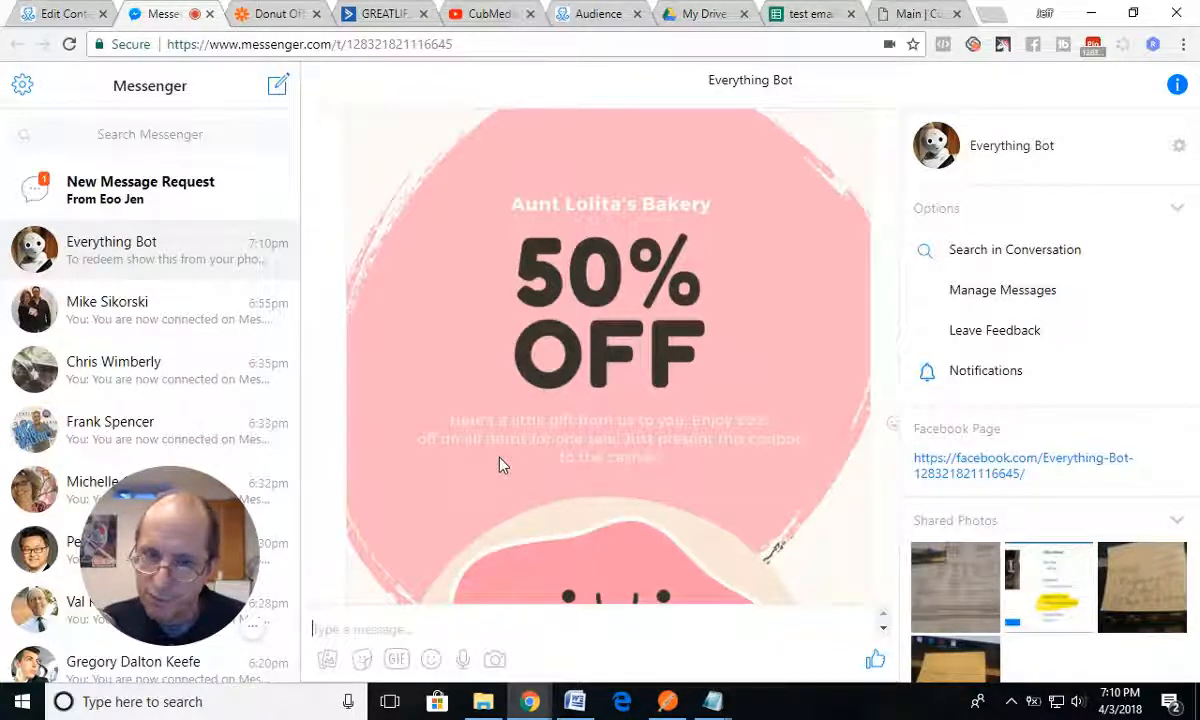
pyautogui.scroll(-2, 500, 465)
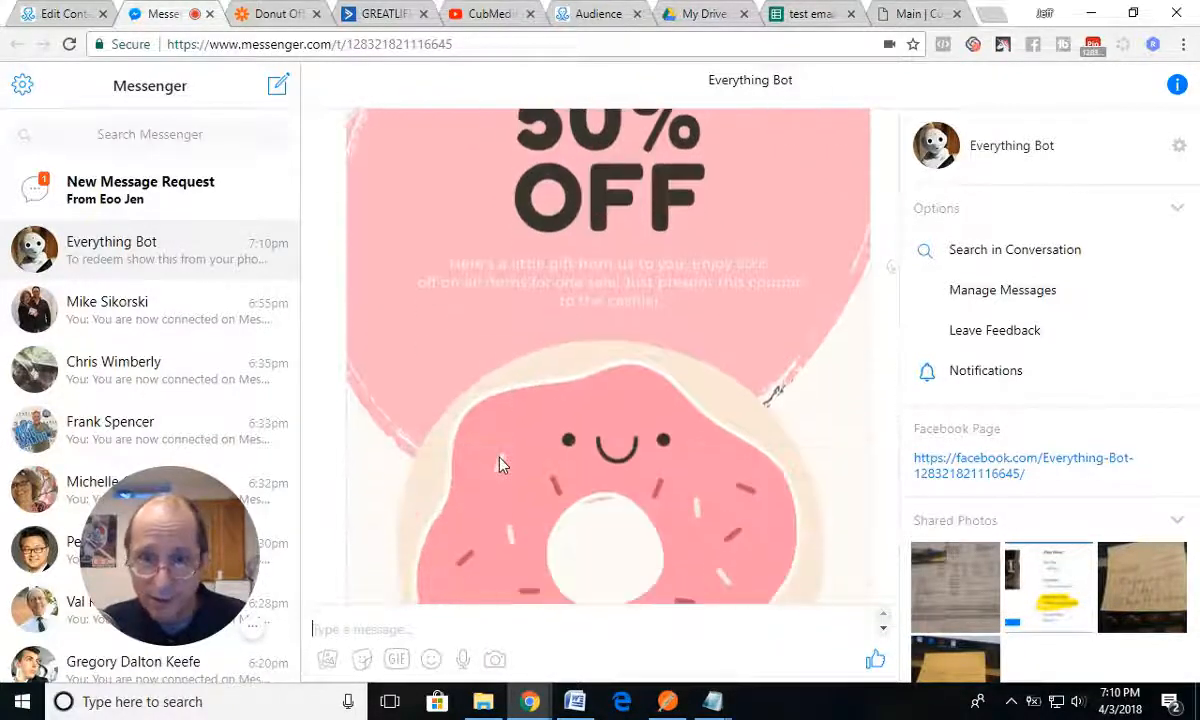
pyautogui.scroll(-2, 500, 460)
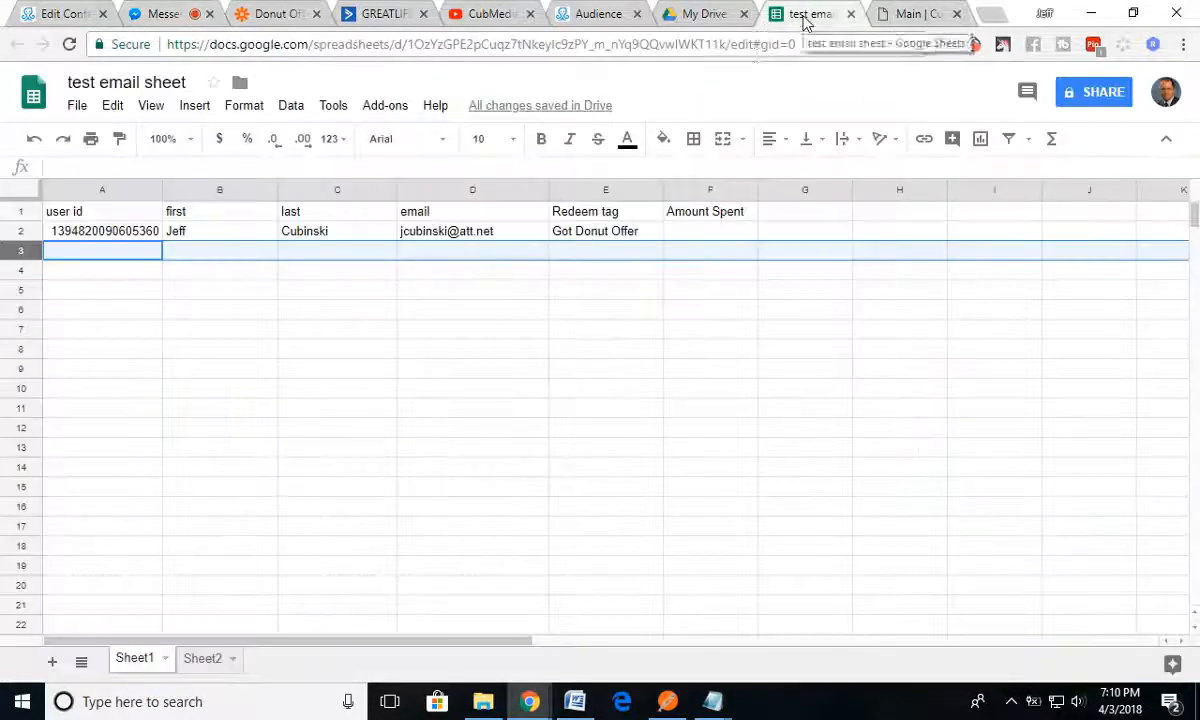
# Step: Check the test email sheet for the new coupon record, and the Donut Offer list in ActiveCampaign for the contact
pyautogui.click(812, 15)
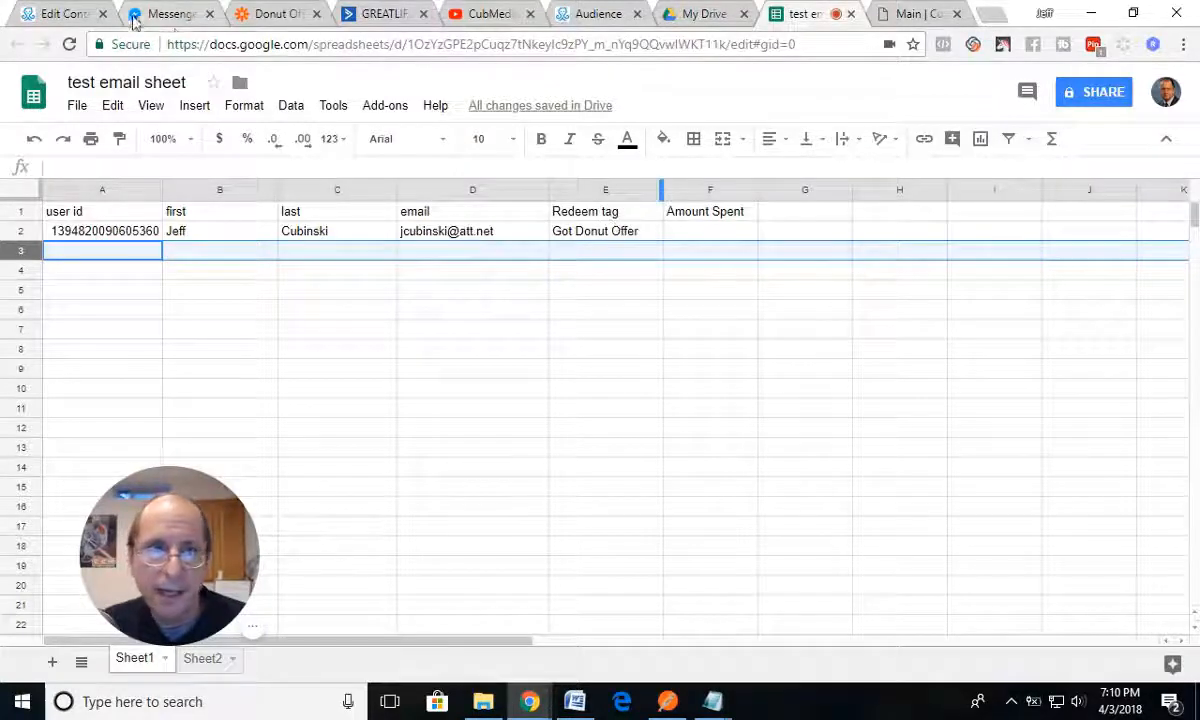
pyautogui.click(383, 16)
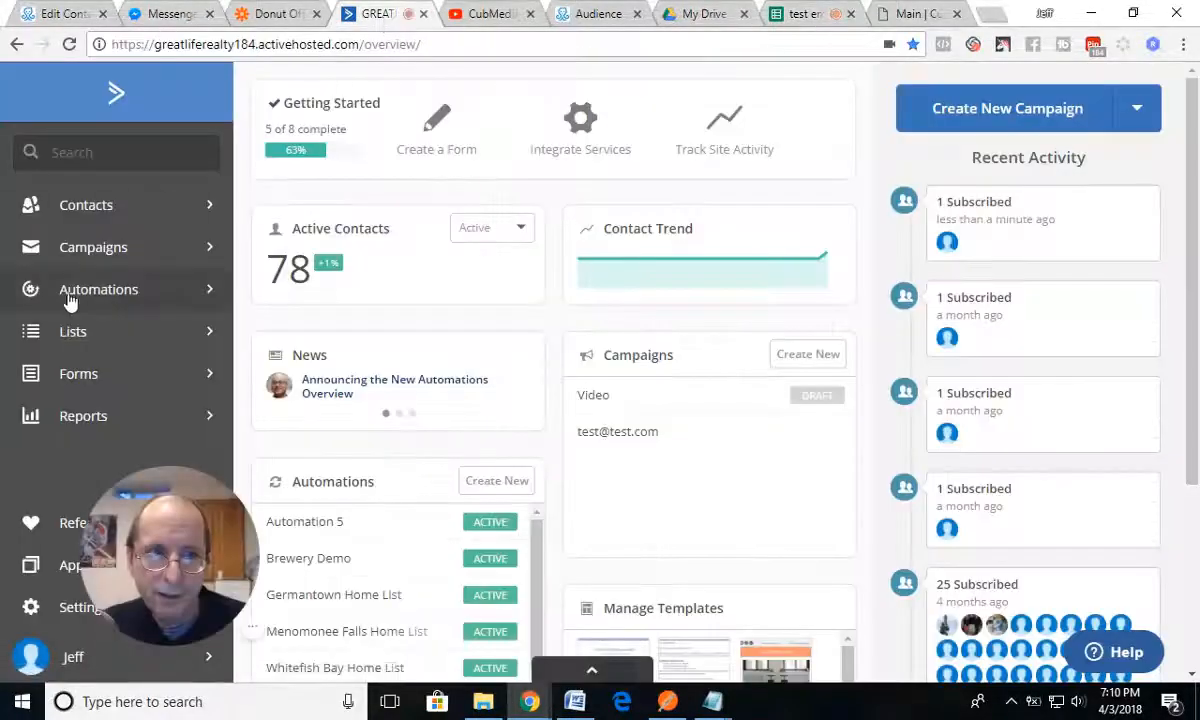
pyautogui.click(76, 335)
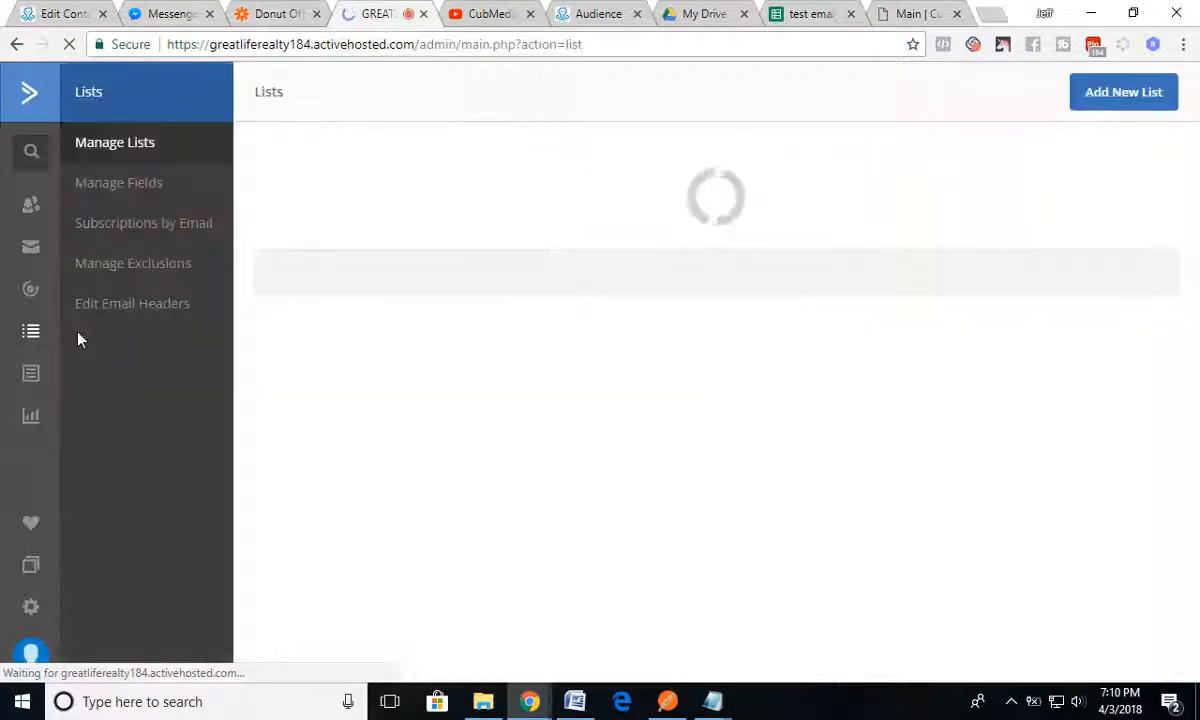
pyautogui.click(355, 328)
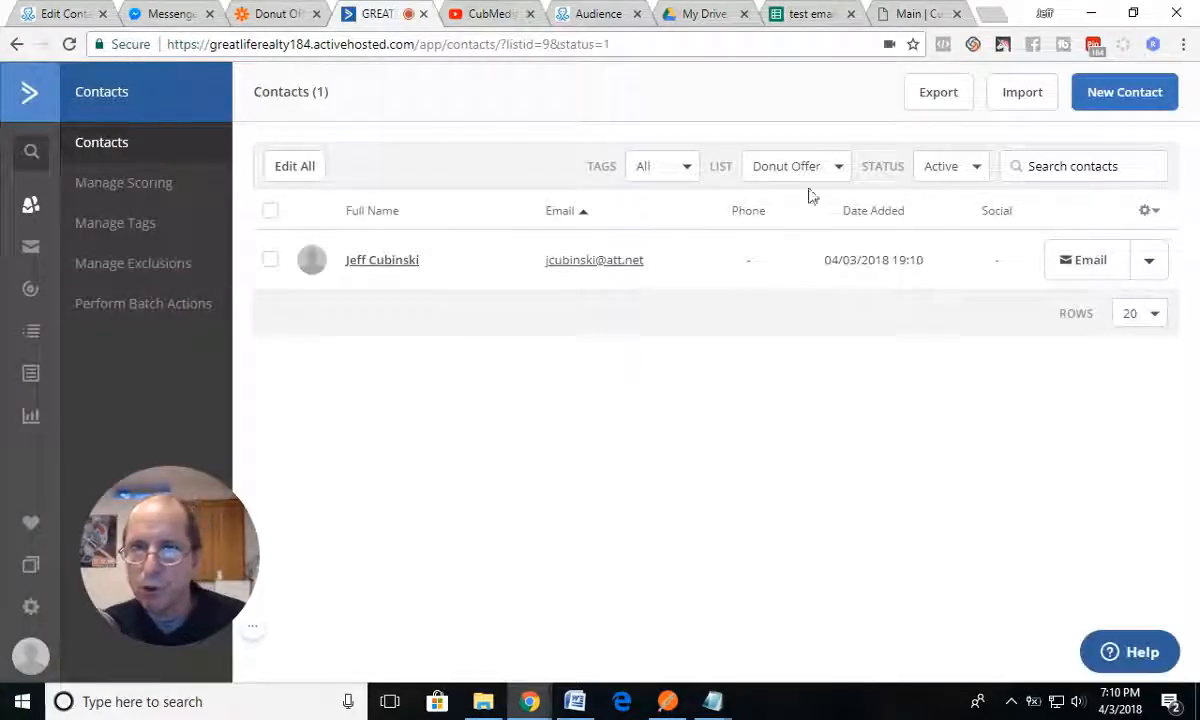
# Step: Switch to Messenger, redeem the coupon, confirm with Redeem For Sure!, and send 50 as the whole dollar amount
pyautogui.click(162, 14)
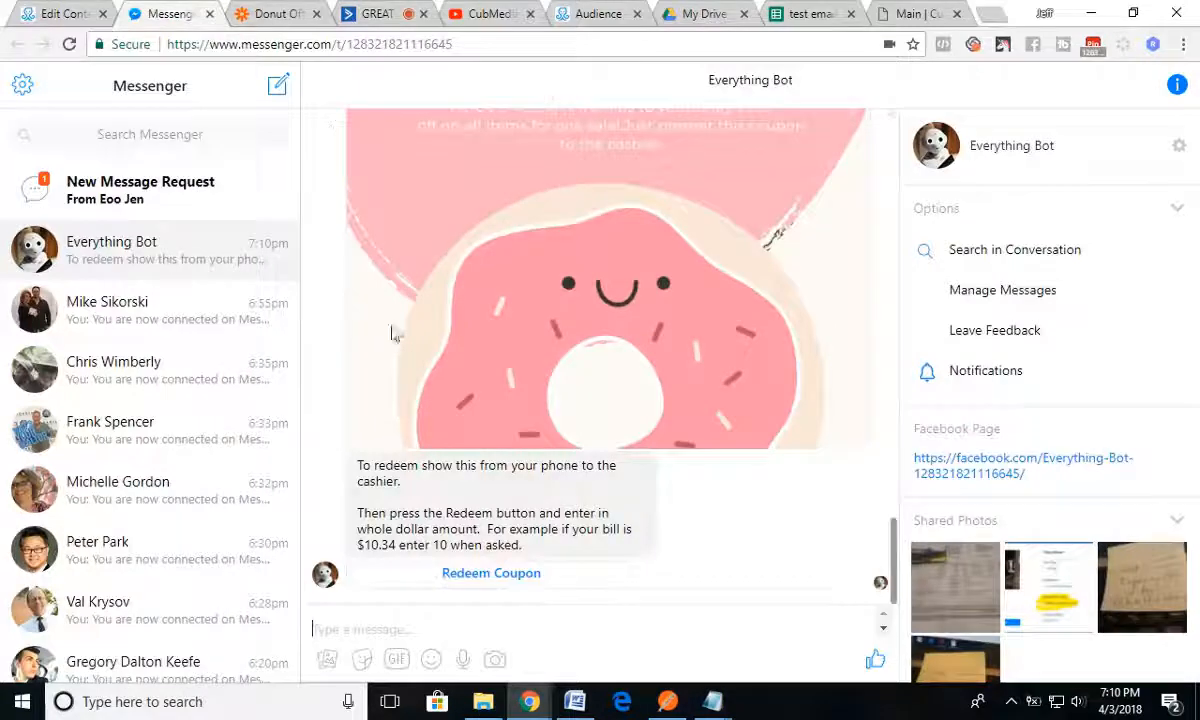
pyautogui.click(478, 576)
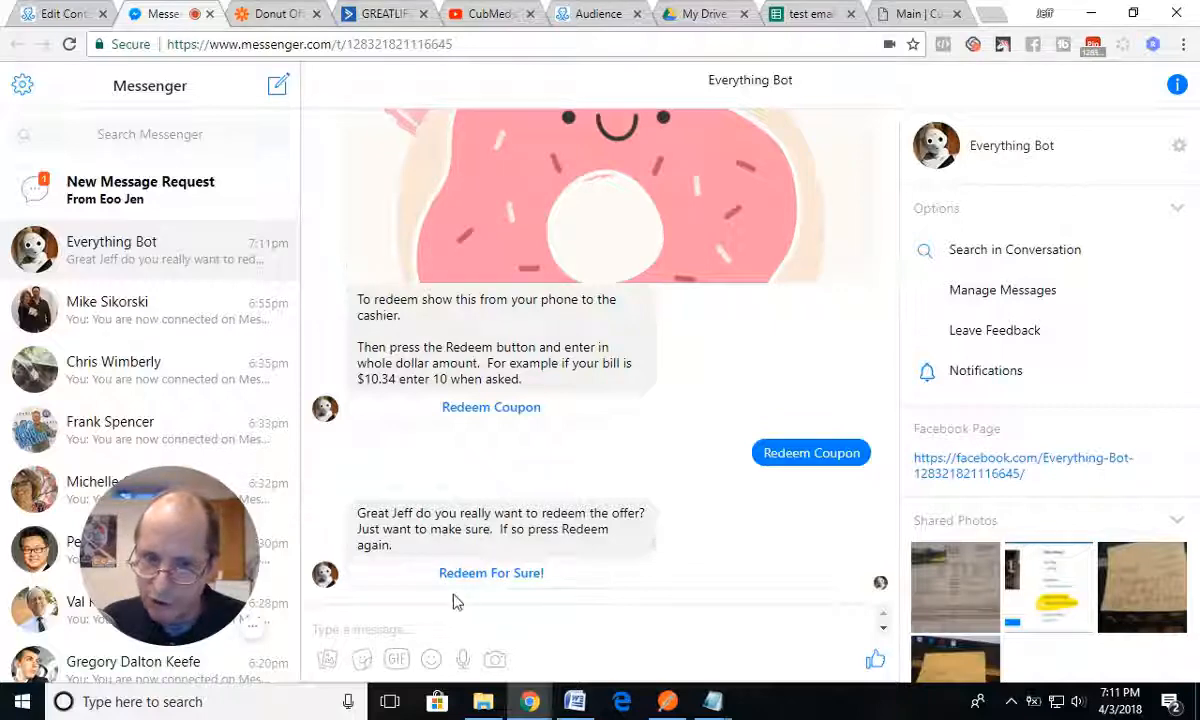
pyautogui.click(492, 576)
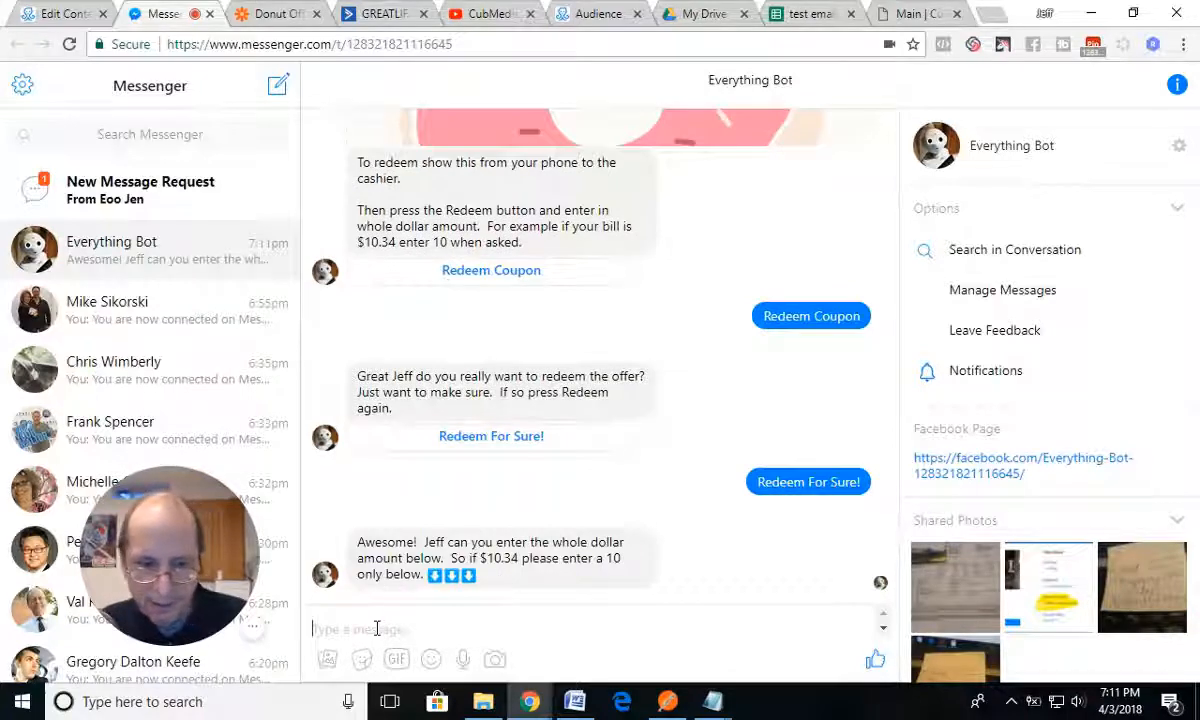
pyautogui.write('15')
pyautogui.press('BackSpace')
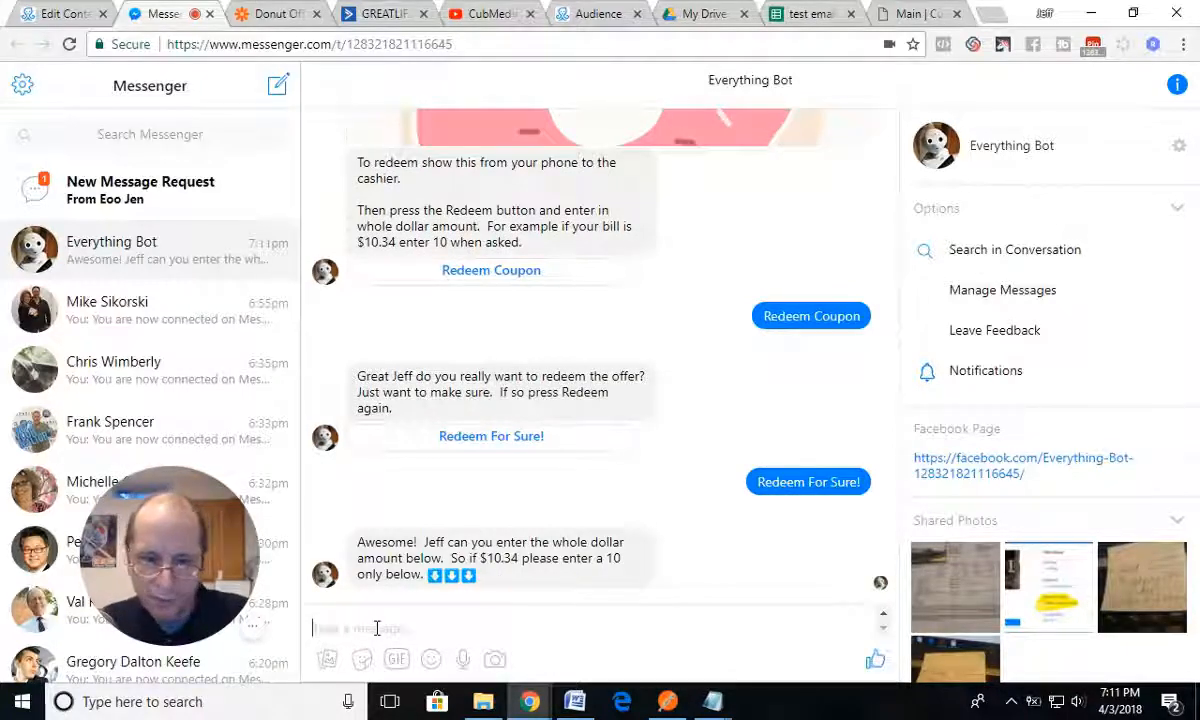
pyautogui.write('50')
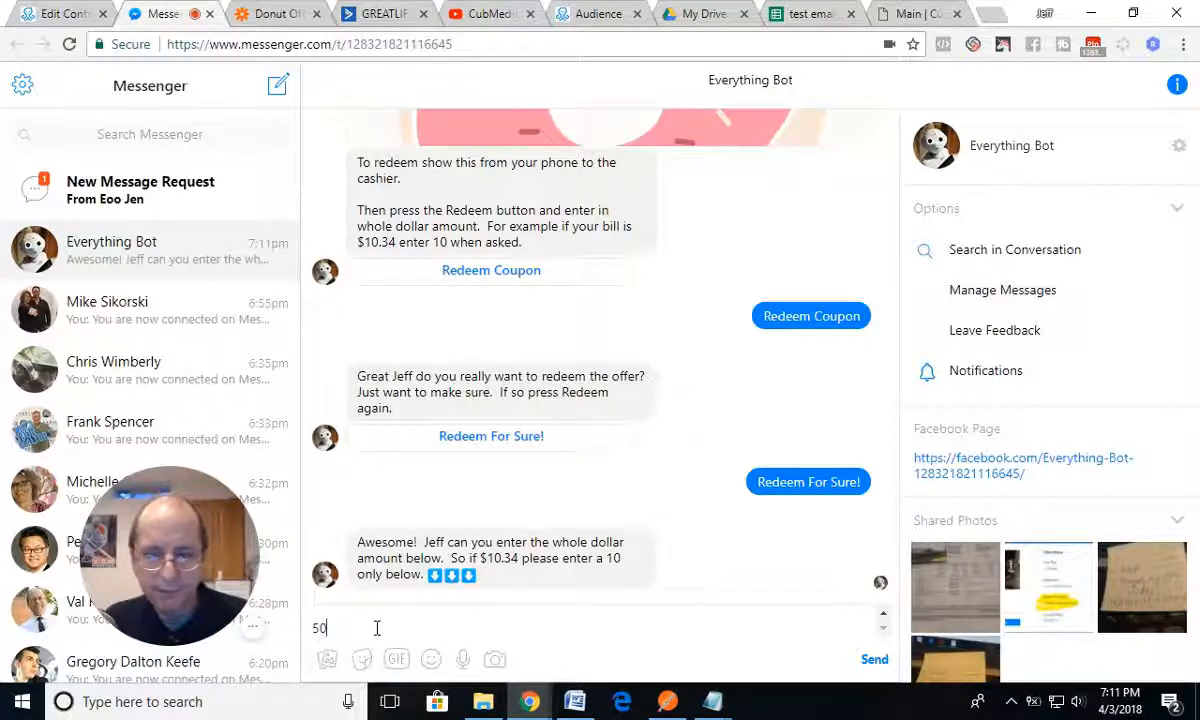
pyautogui.press('Return')
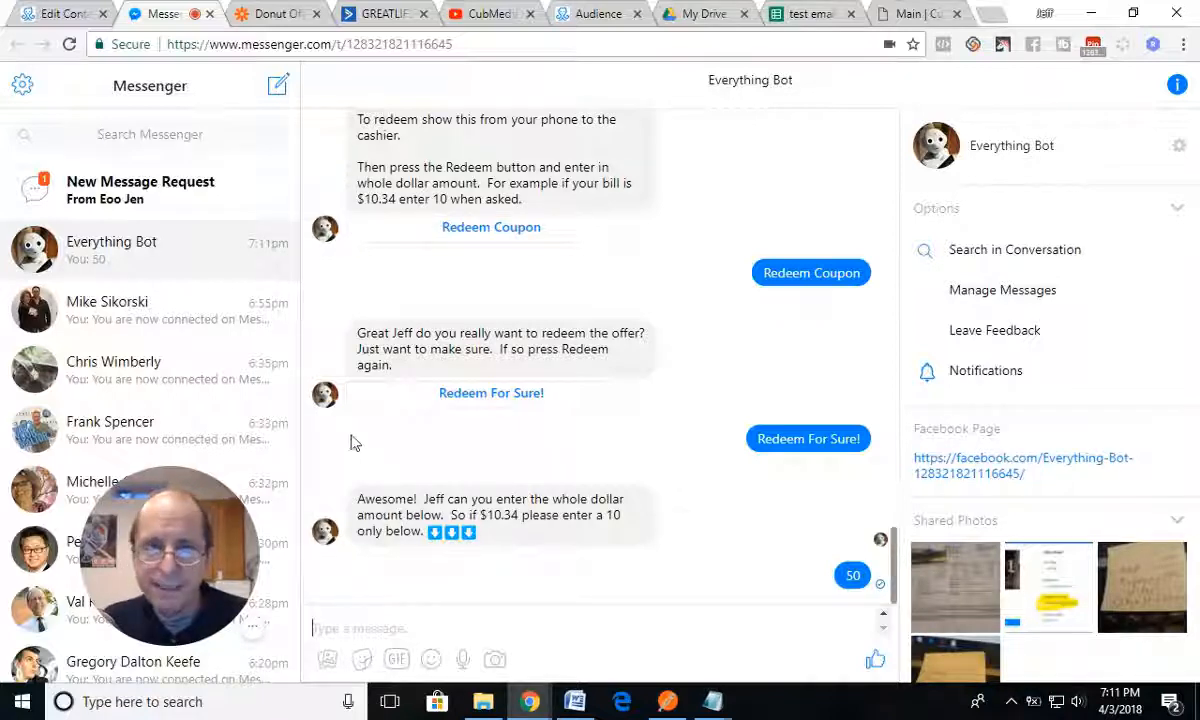
# Step: Check the test email sheet for the redemption update and the Donut Offer folder in Zapier for active zaps
pyautogui.click(806, 19)
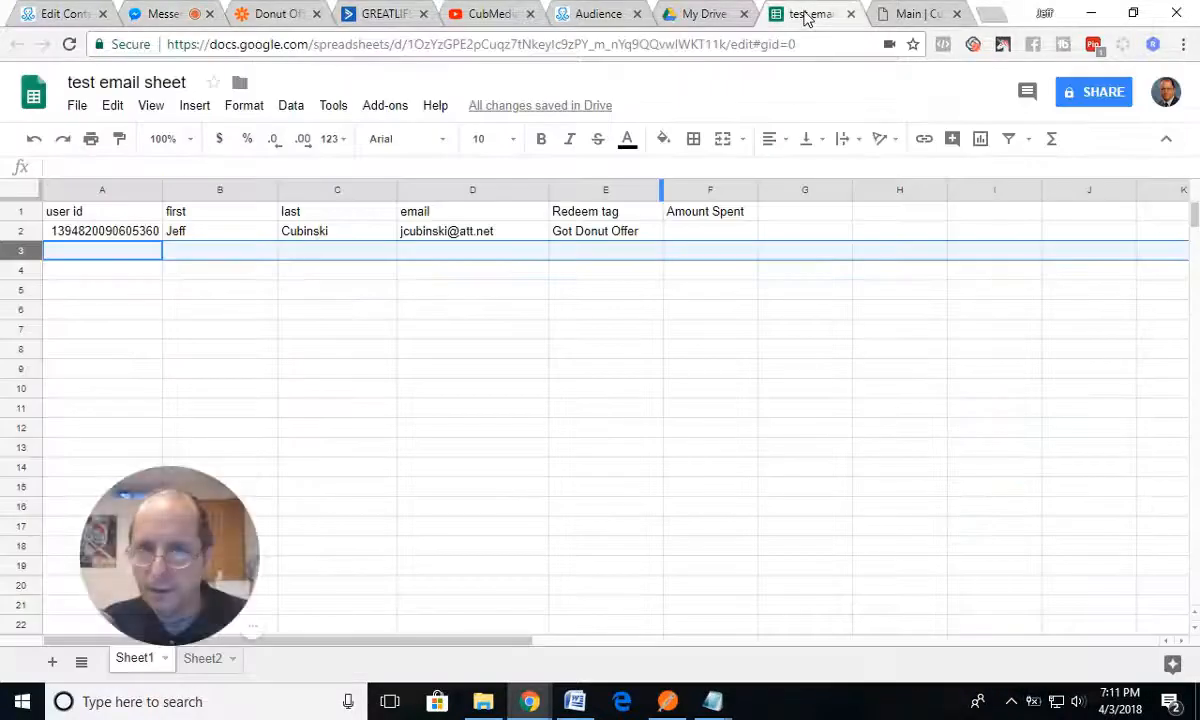
pyautogui.click(267, 18)
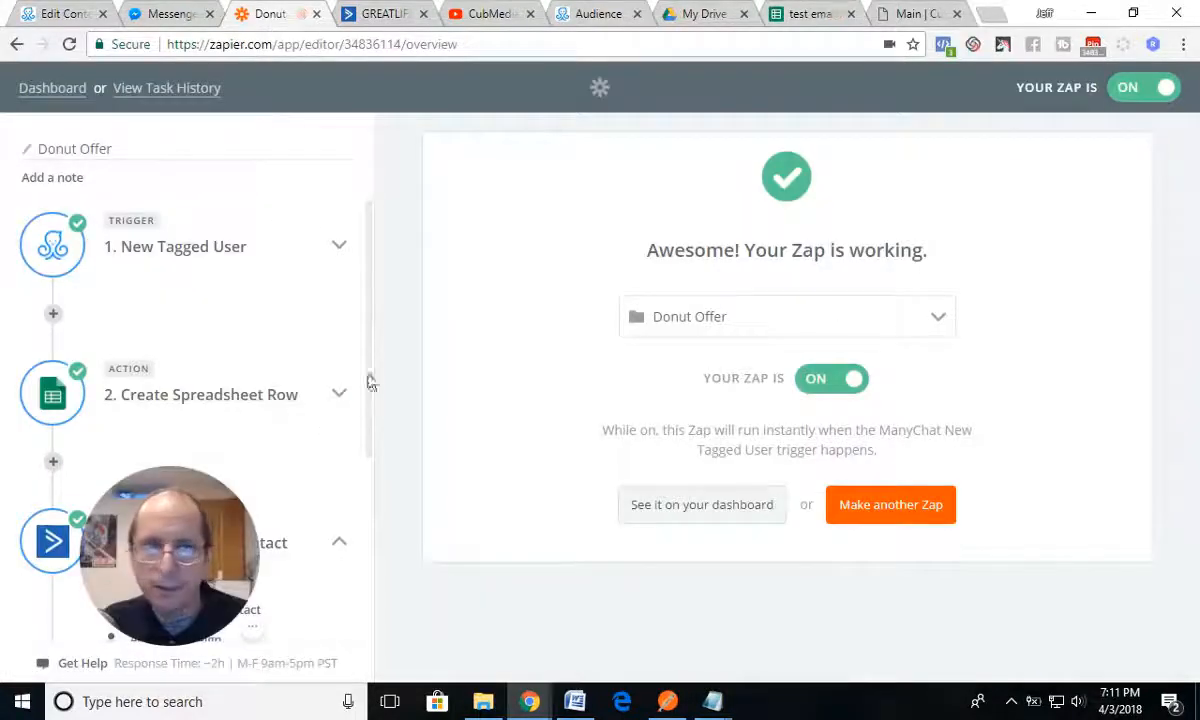
pyautogui.click(60, 86)
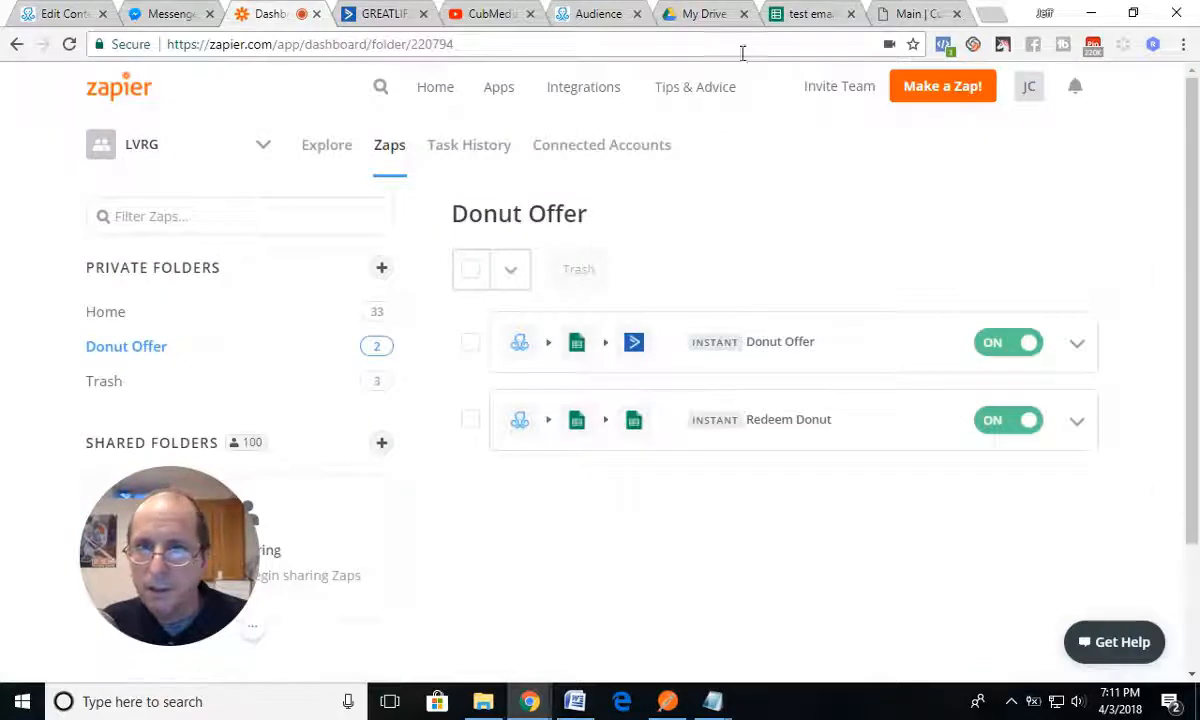
pyautogui.click(798, 15)
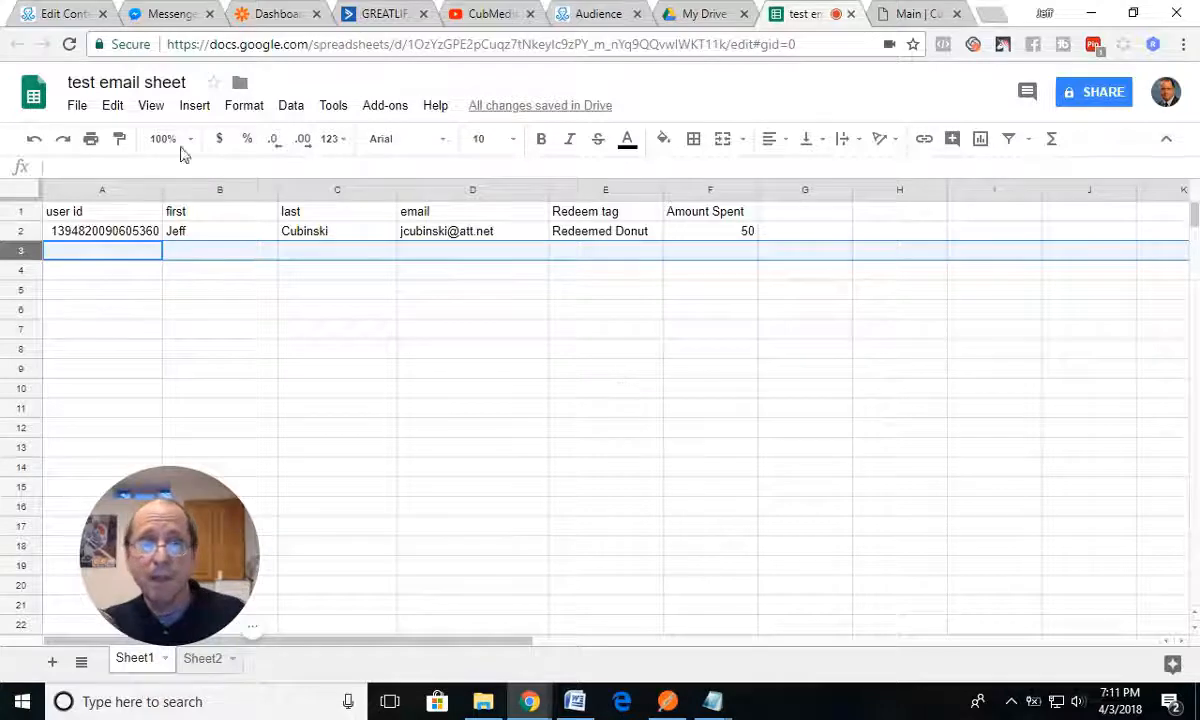
# Step: Switch to ActiveCampaign, open the Donut Offer contact, and examine its user ID, tags and lists
pyautogui.click(384, 15)
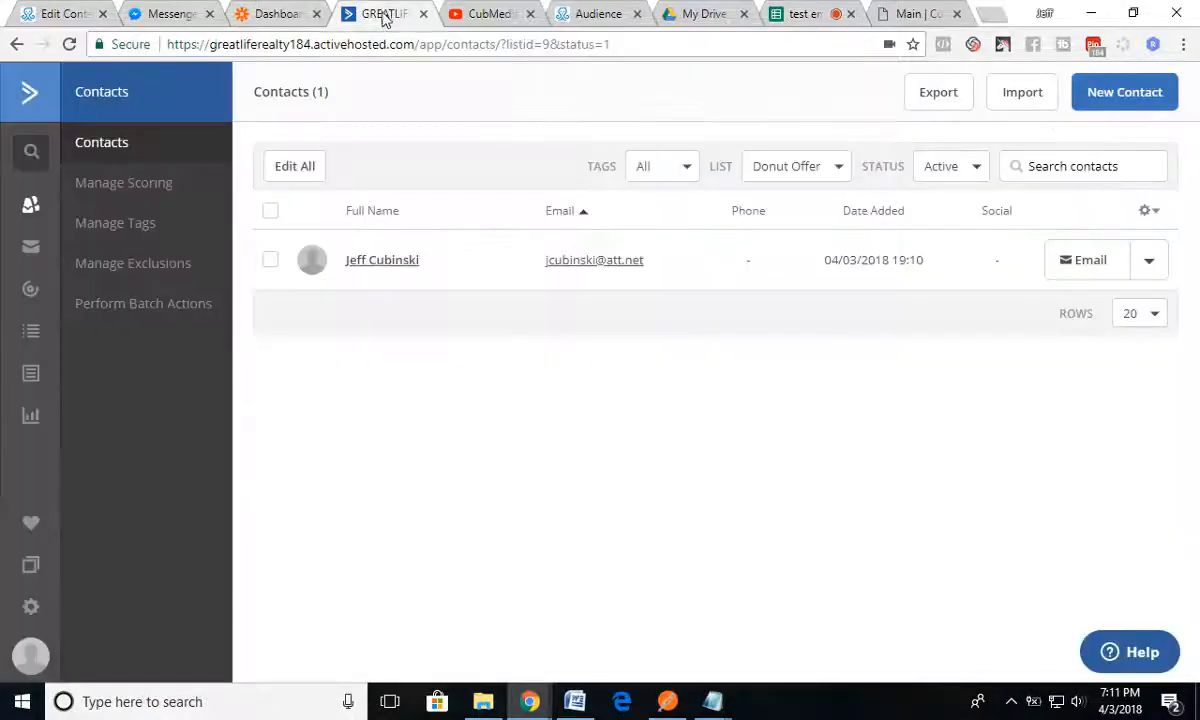
pyautogui.click(382, 268)
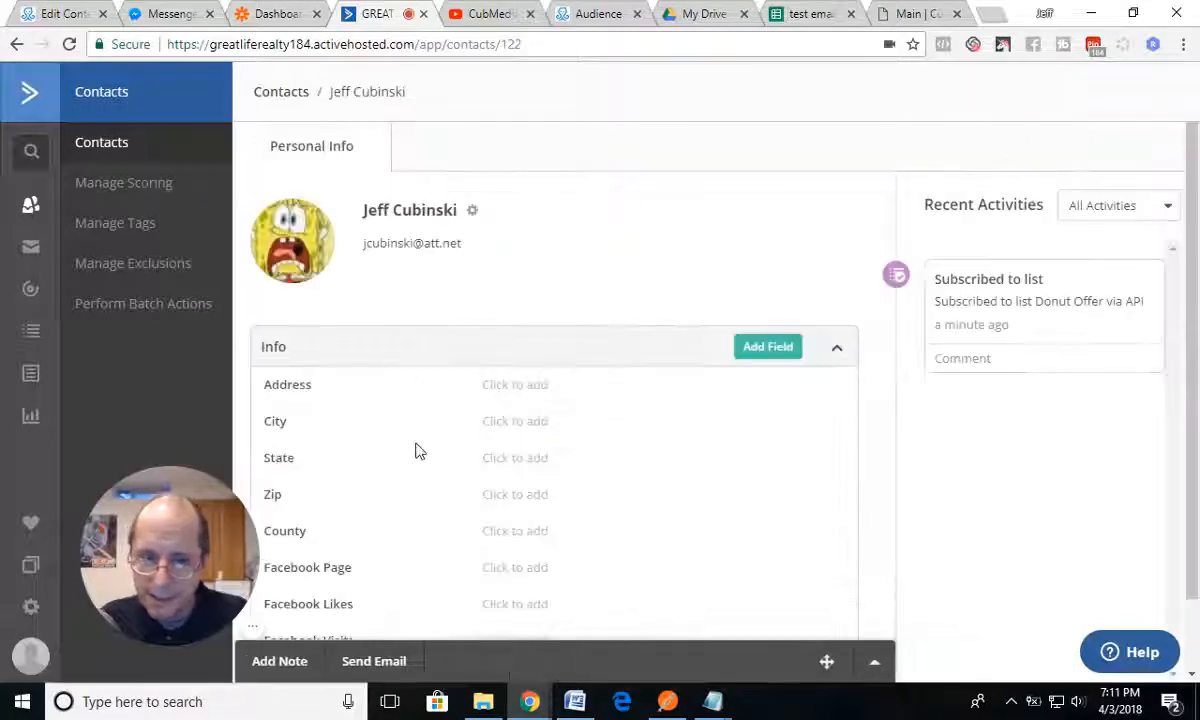
pyautogui.scroll(-4, 415, 450)
pyautogui.scroll(-2, 430, 450)
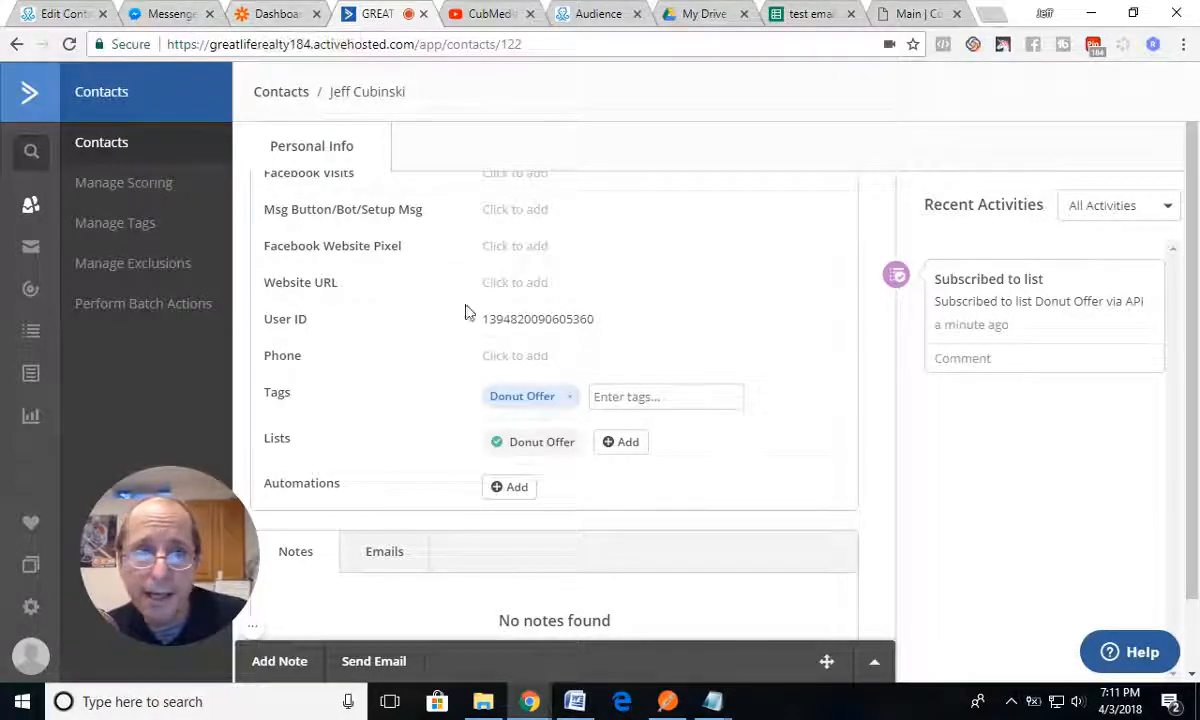
# Step: Check the bot conversation in Messenger, and return to the Coupon Redemption flow in ManyChat
pyautogui.click(165, 16)
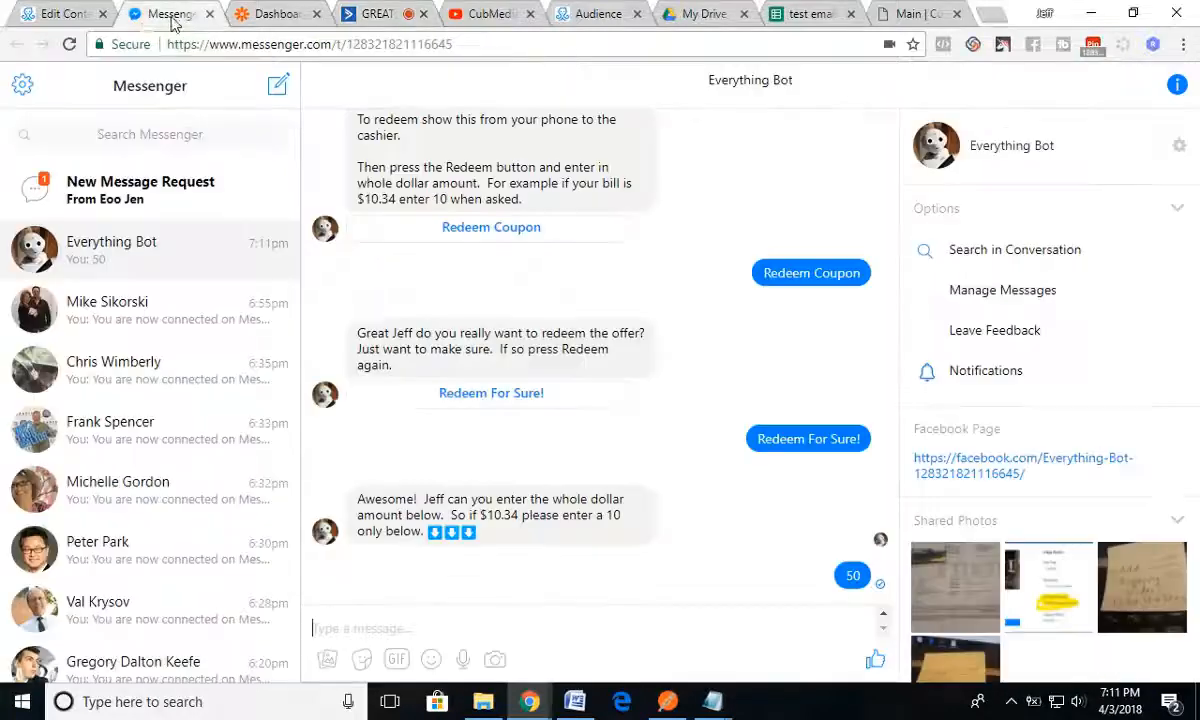
pyautogui.click(62, 14)
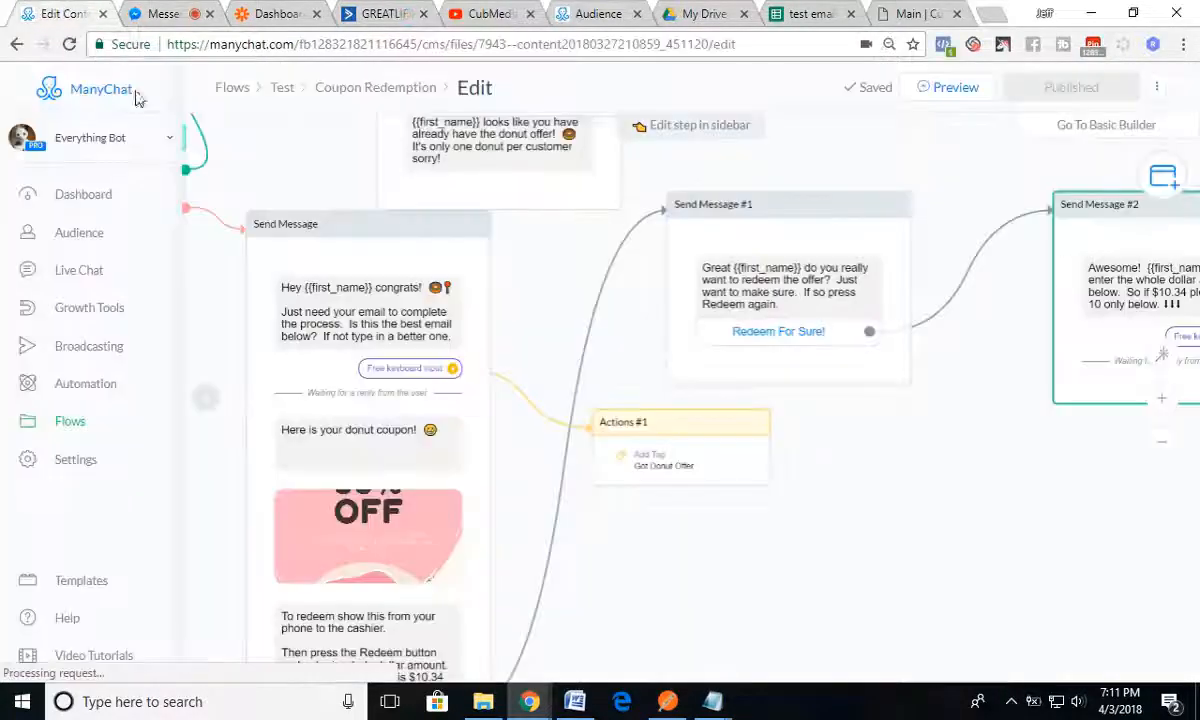